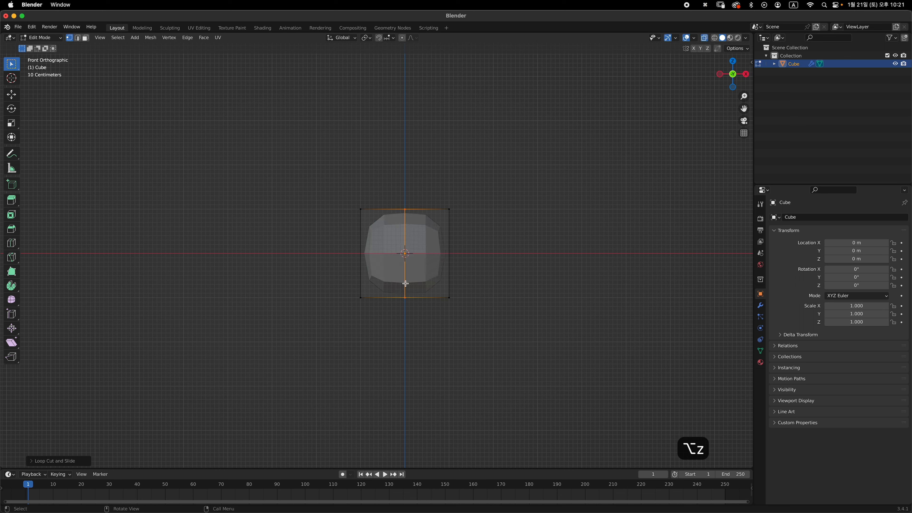
Delete the vertices on the cube's negative X side, then return to Object Mode with X-ray off.
{"action": "left_click_drag", "start_coordinate": [314, 173], "coordinate": [382, 341]}
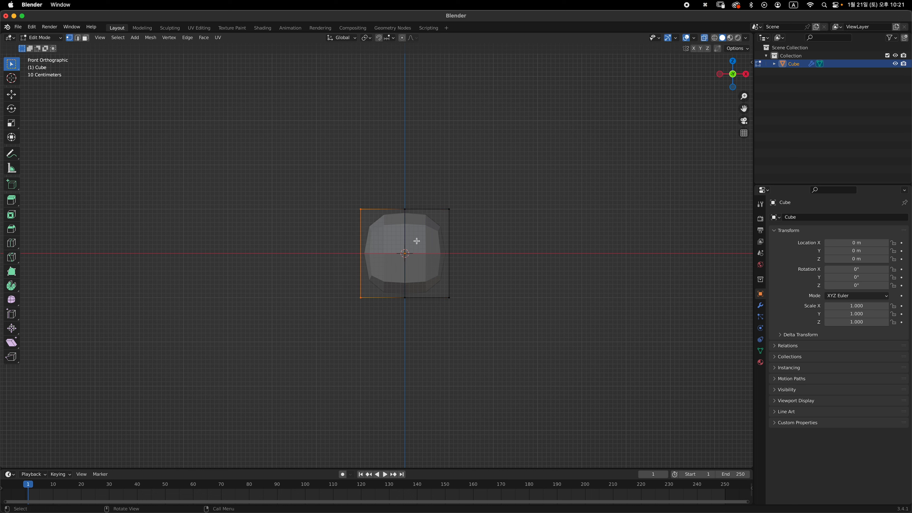
{"action": "key", "text": "x"}
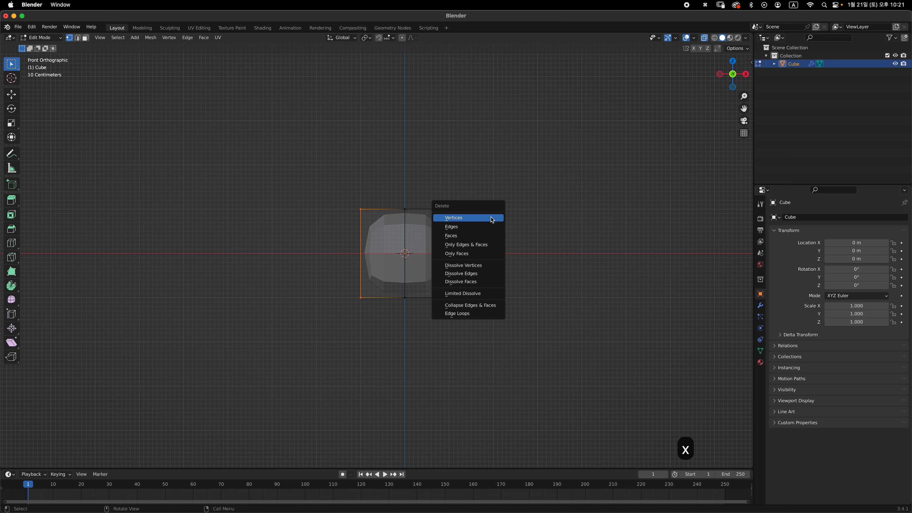
{"action": "left_click", "coordinate": [492, 219]}
{"action": "key", "text": "Tab"}
{"action": "key", "text": "alt+z"}
{"action": "mouse_move", "coordinate": [470, 273]}
{"action": "middle_mouse_down"}
{"action": "mouse_move", "coordinate": [460, 262]}
{"action": "mouse_move", "coordinate": [475, 261]}
{"action": "middle_mouse_up"}
{"action": "middle_click_drag", "start_coordinate": [401, 253], "coordinate": [469, 266]}
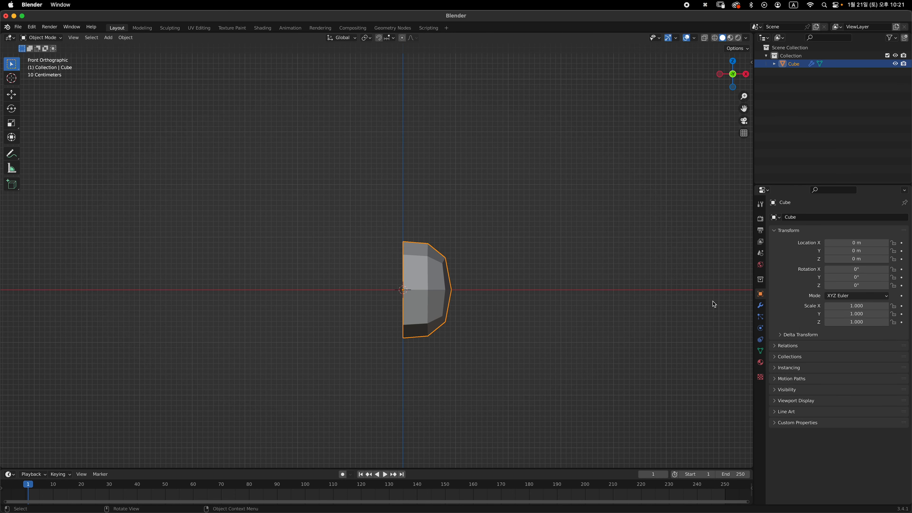
Add a Mirror modifier on the X axis to the half cube and place it above the Subdivision modifier.
{"action": "left_click", "coordinate": [761, 306]}
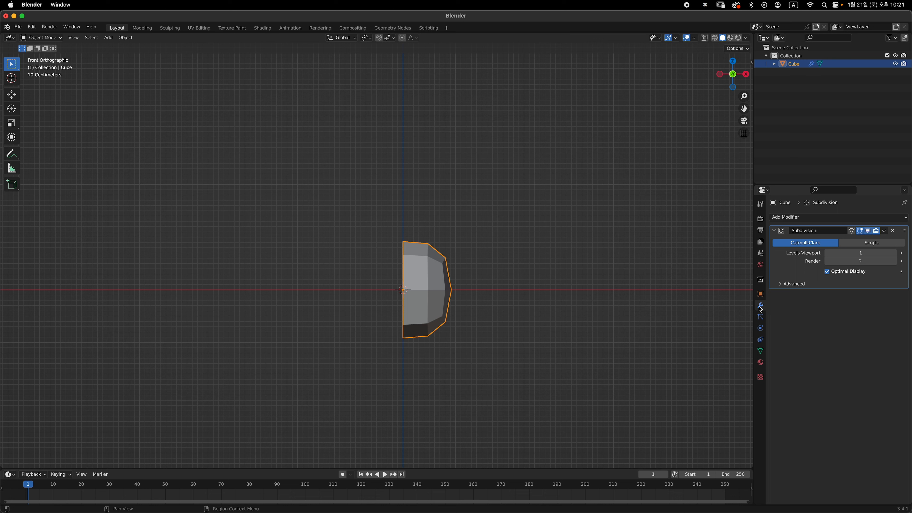
{"action": "left_click", "coordinate": [810, 218]}
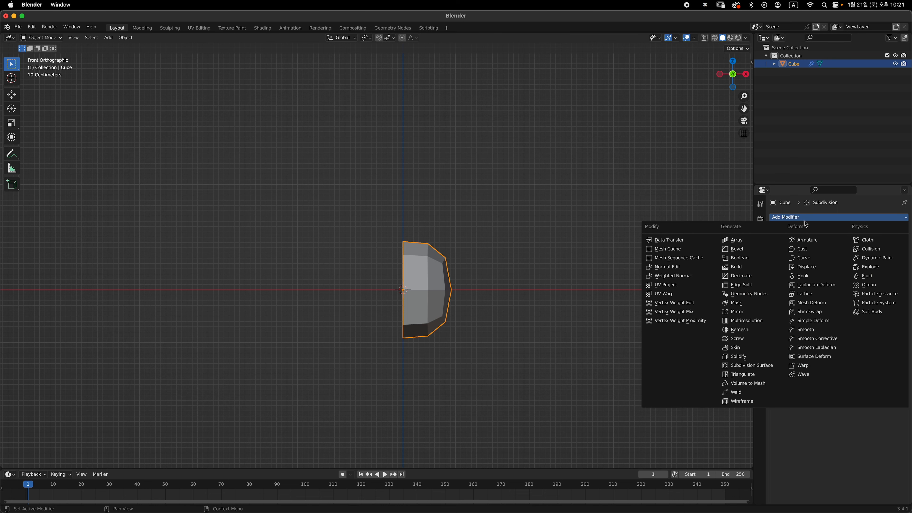
{"action": "left_click", "coordinate": [761, 315]}
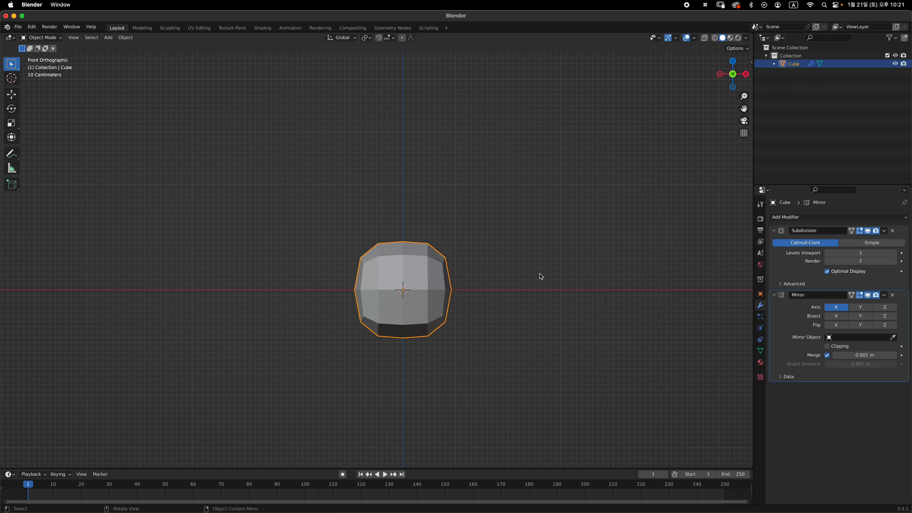
{"action": "middle_click_drag", "start_coordinate": [448, 289], "coordinate": [449, 273], "text": "shift"}
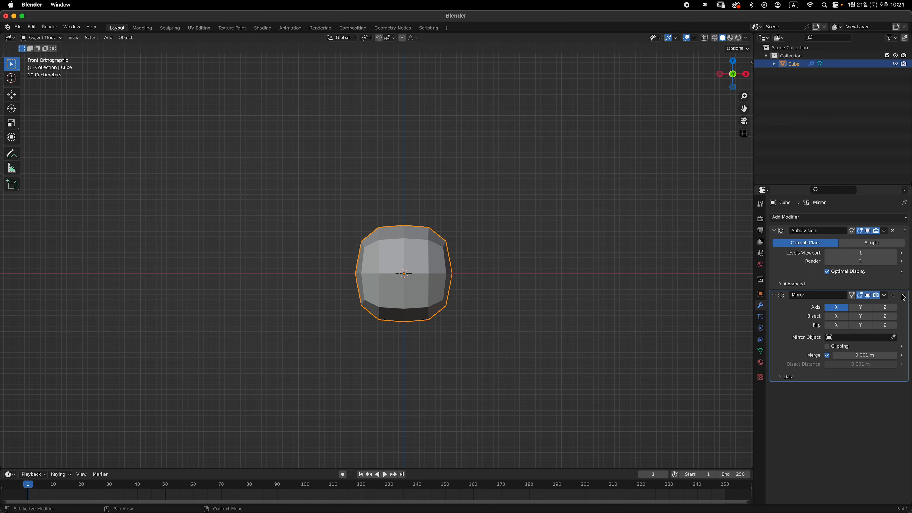
{"action": "left_click_drag", "start_coordinate": [903, 297], "coordinate": [903, 230]}
Try moving the upper outer corner of the half cube to test the mirrored editing.
{"action": "key", "text": "Tab"}
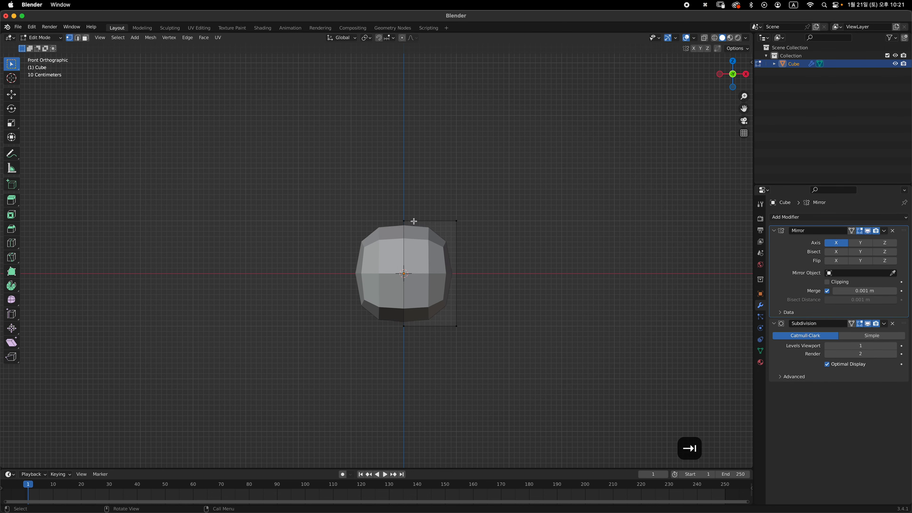
{"action": "middle_click_drag", "start_coordinate": [491, 273], "coordinate": [469, 277]}
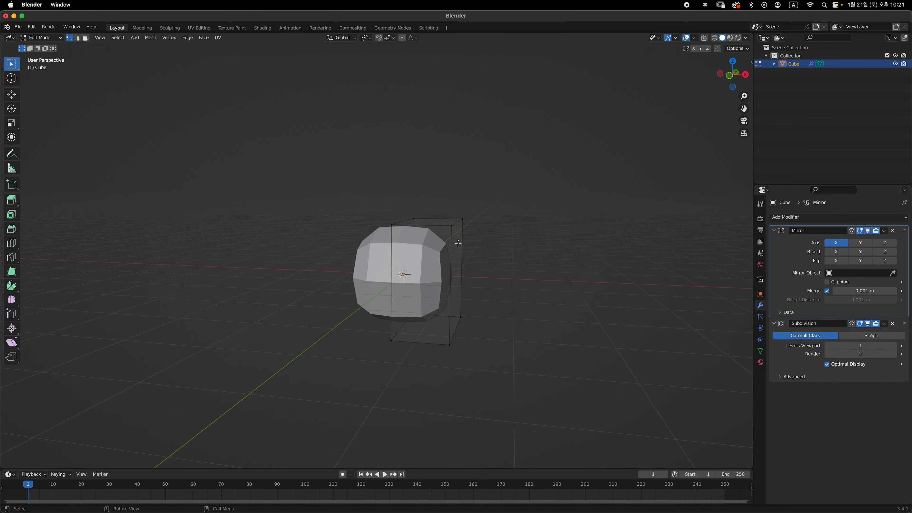
{"action": "key", "text": "grave"}
{"action": "left_click", "coordinate": [433, 222]}
{"action": "left_click_drag", "start_coordinate": [491, 197], "coordinate": [434, 246]}
{"action": "key", "text": "g"}
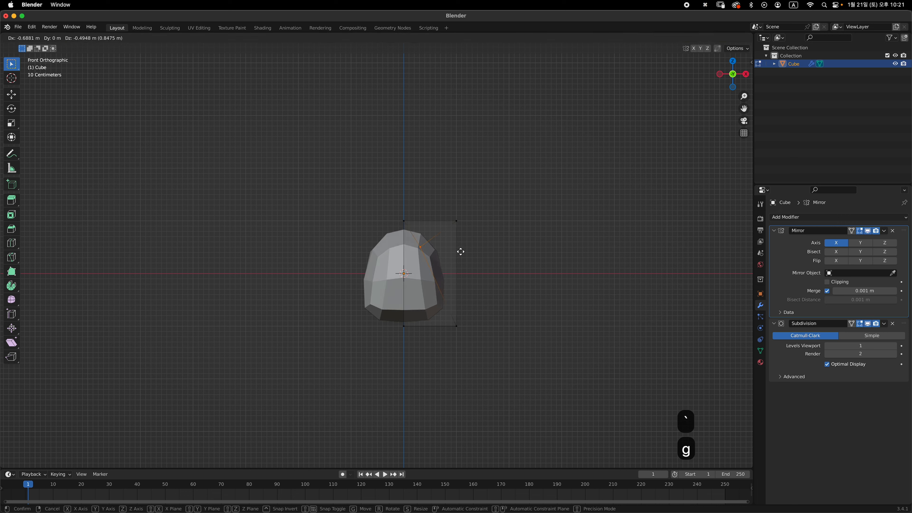
{"action": "key", "text": "Escape"}
{"action": "key", "text": "Tab"}
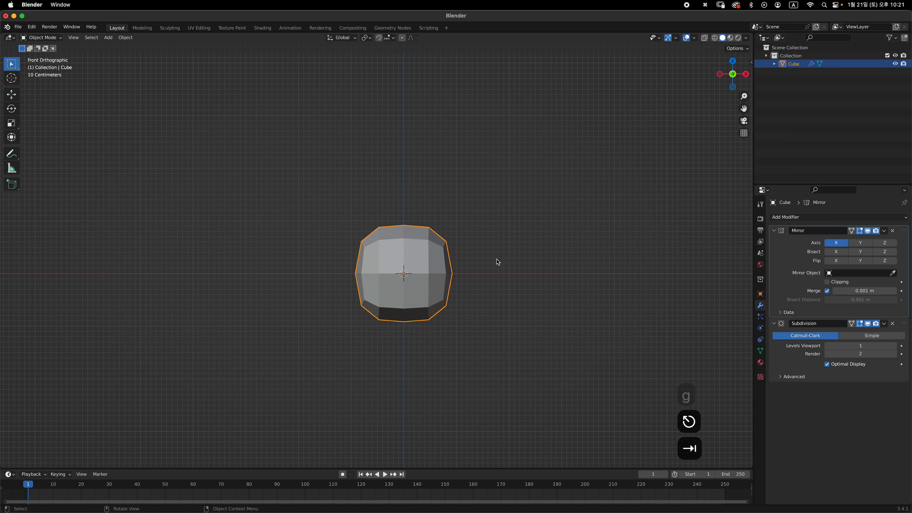
{"action": "middle_click_drag", "start_coordinate": [485, 279], "coordinate": [491, 297], "text": "shift"}
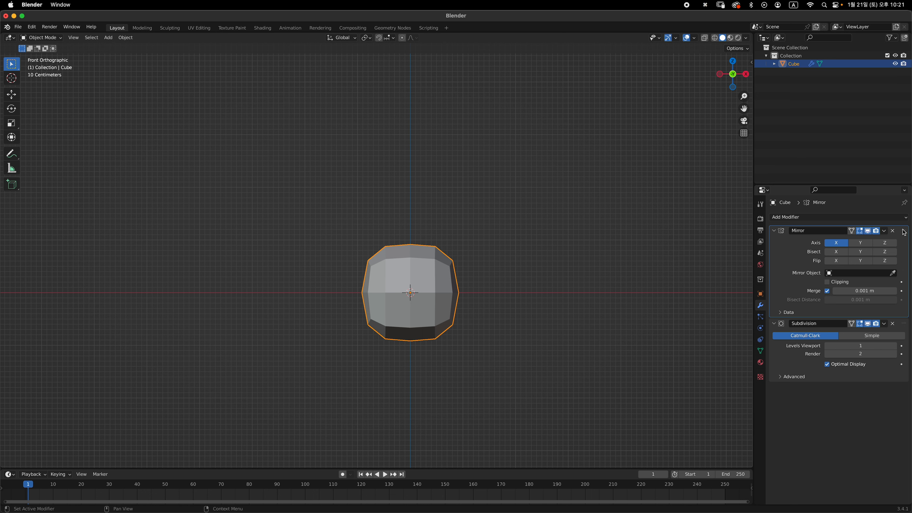
{"action": "left_click_drag", "start_coordinate": [904, 233], "coordinate": [883, 215]}
{"action": "middle_click_drag", "start_coordinate": [518, 291], "coordinate": [483, 265], "text": "shift"}
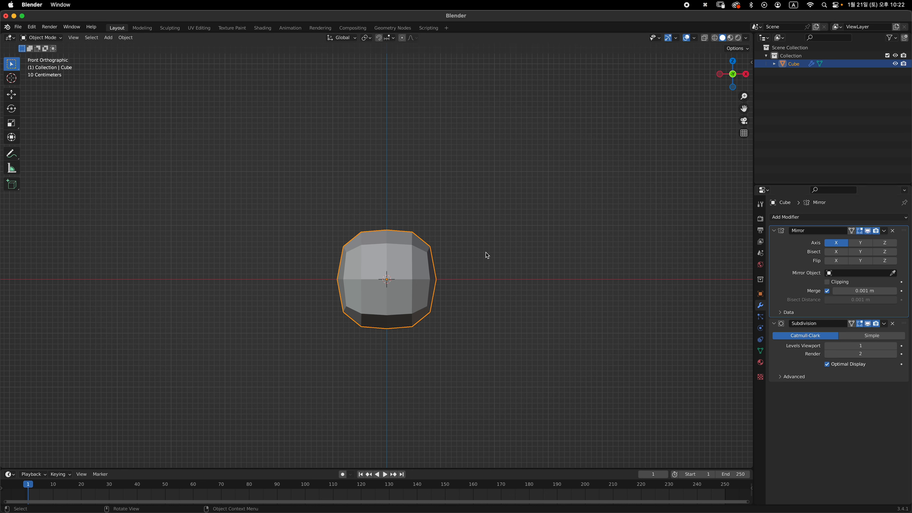
Try moving the entire half mesh away from the mirror plane with Clipping off, and undo the move.
{"action": "key", "text": "Tab"}
{"action": "key", "text": "a"}
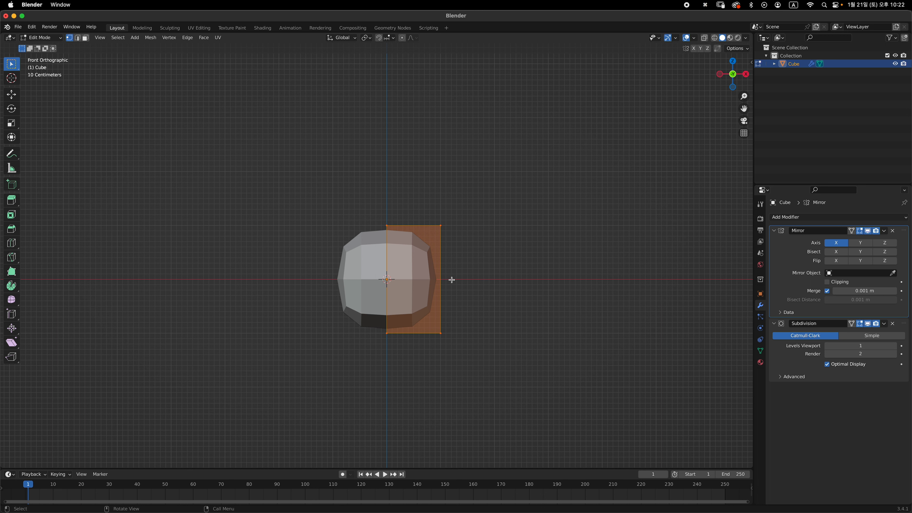
{"action": "key", "text": "g"}
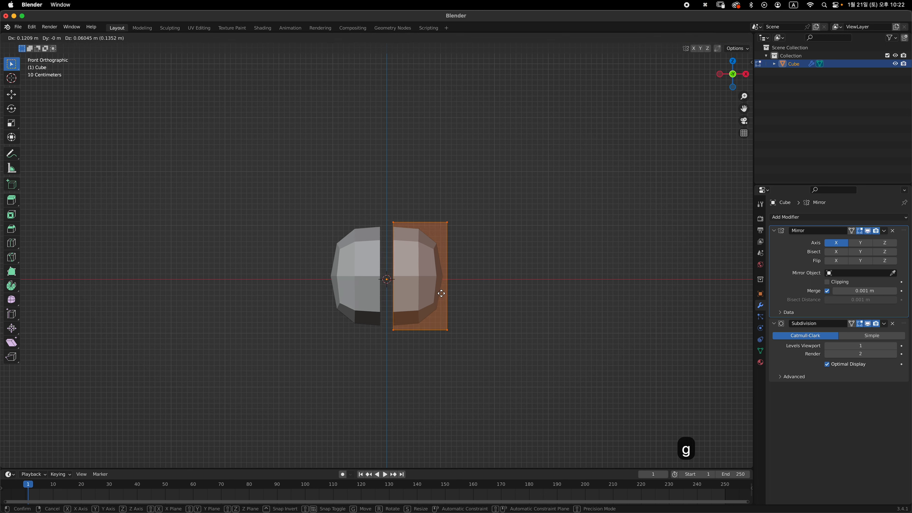
{"action": "left_click", "coordinate": [446, 294]}
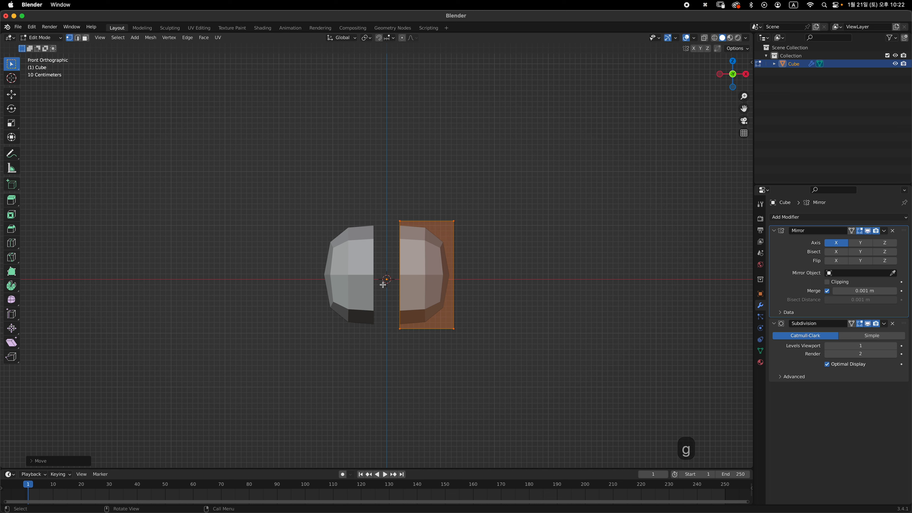
{"action": "key", "text": "super+z"}
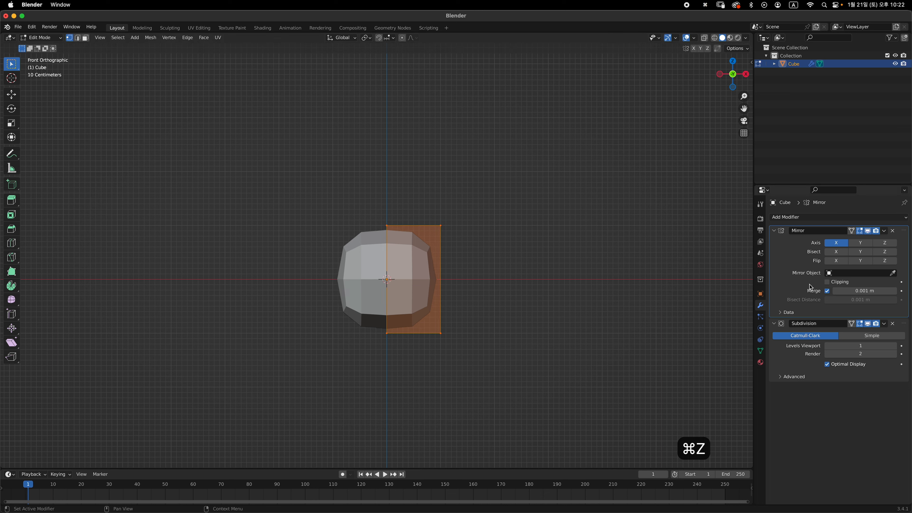
Enable Clipping on the Mirror modifier and trial-move the half mesh along the mirror plane without keeping the moves.
{"action": "left_click", "coordinate": [828, 283]}
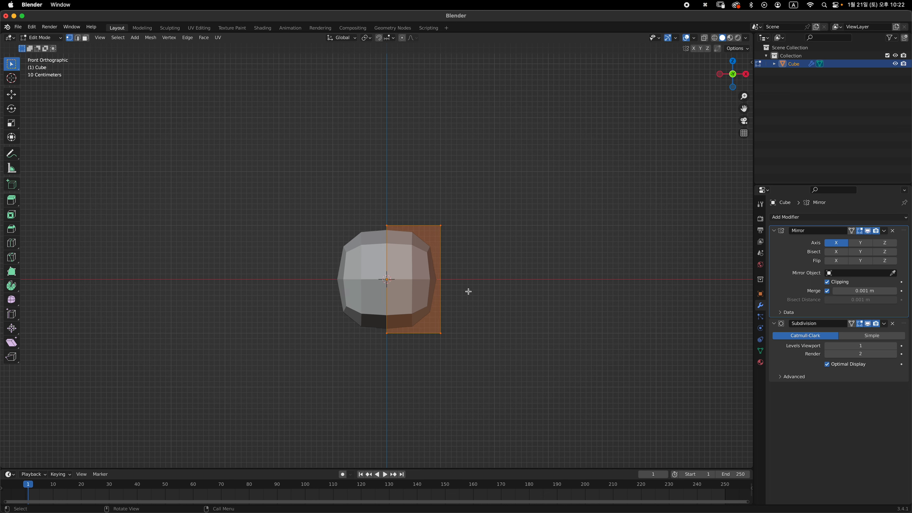
{"action": "key", "text": "g"}
{"action": "left_click", "coordinate": [490, 288]}
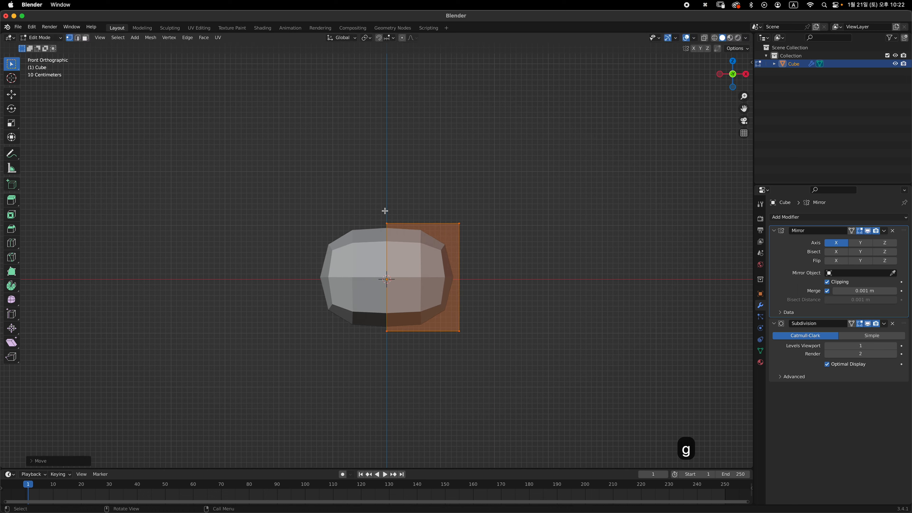
{"action": "key", "text": "super+z"}
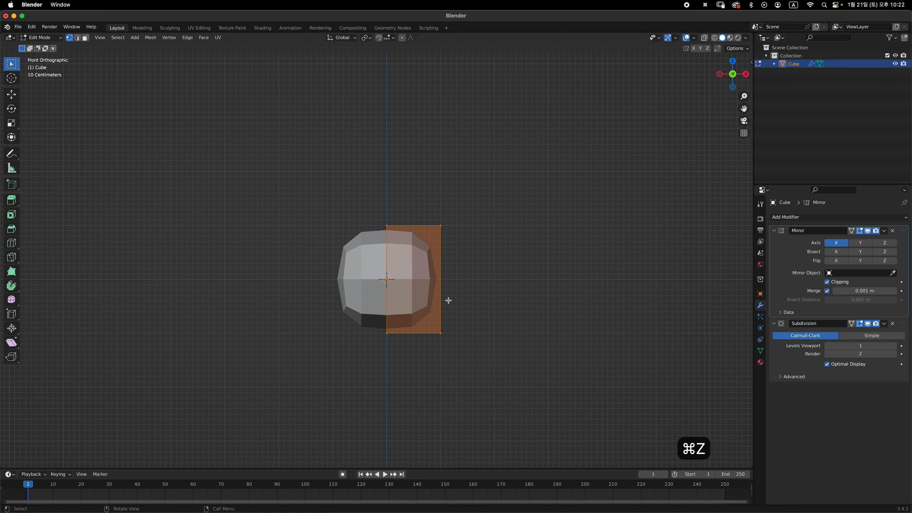
{"action": "key", "text": "g"}
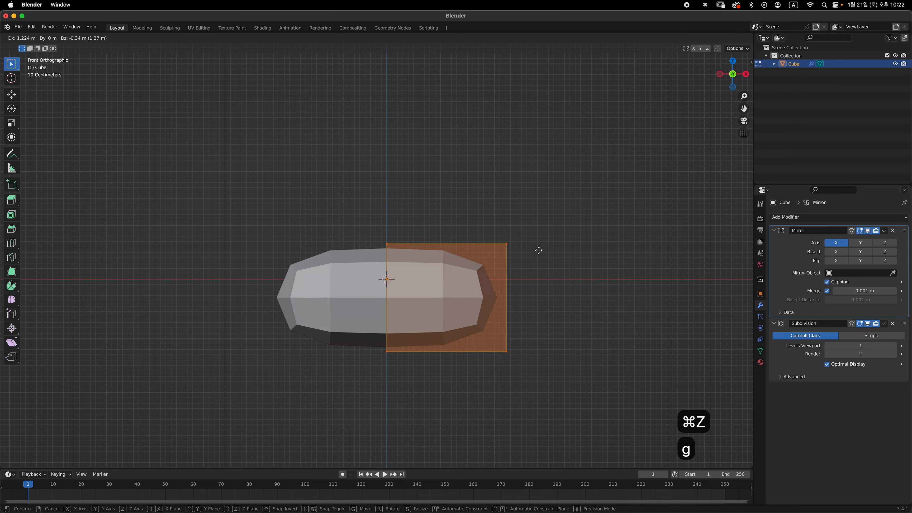
{"action": "key", "text": "Escape"}
{"action": "key", "text": "Tab"}
{"action": "key", "text": "alt+z"}
{"action": "key", "text": "alt+z"}
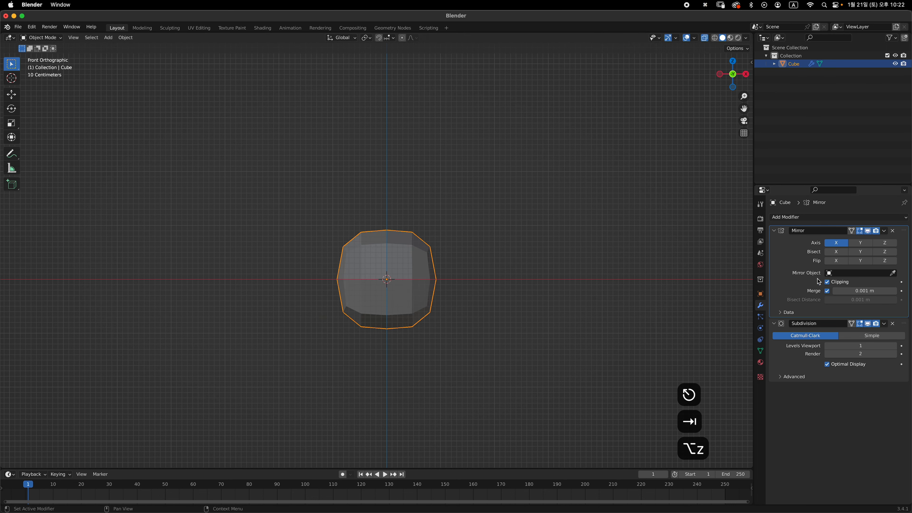
{"action": "middle_click_drag", "start_coordinate": [547, 268], "coordinate": [431, 251]}
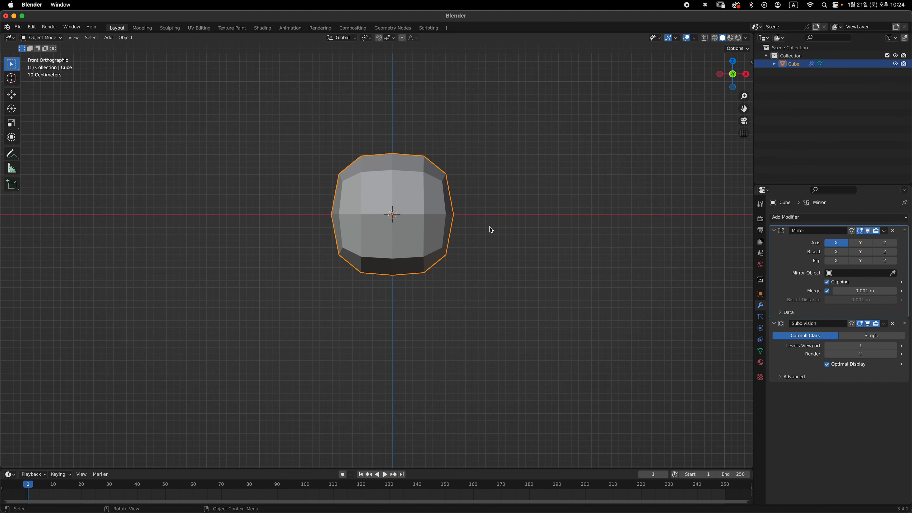
Extrude the half cube's bottom face downward by about 0.57 m in front view.
{"action": "key", "text": "Tab"}
{"action": "middle_click_drag", "start_coordinate": [451, 242], "coordinate": [442, 278]}
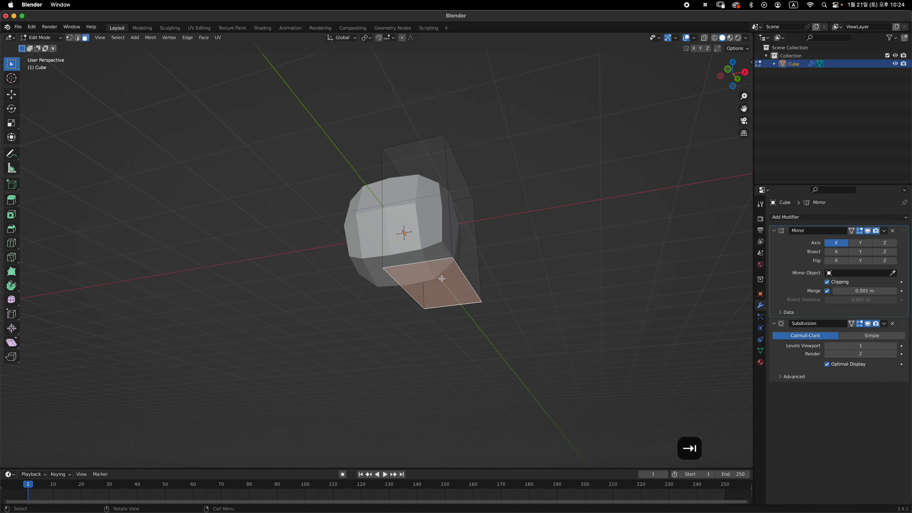
{"action": "key", "text": "grave"}
{"action": "left_click", "coordinate": [466, 240]}
{"action": "middle_click_drag", "start_coordinate": [466, 241], "coordinate": [450, 194], "text": "shift"}
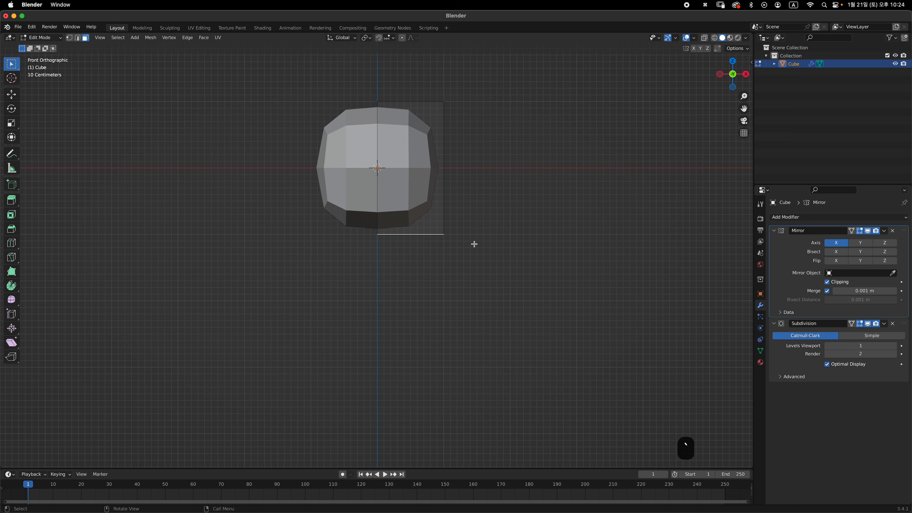
{"action": "key", "text": "e"}
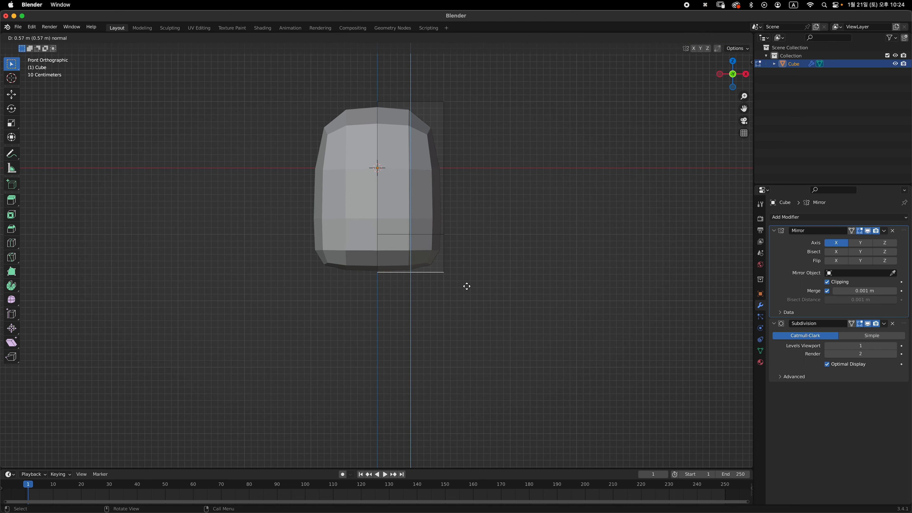
{"action": "left_click", "coordinate": [467, 287]}
{"action": "mouse_move", "coordinate": [480, 255]}
{"action": "middle_mouse_down", "text": "shift"}
{"action": "mouse_move", "coordinate": [472, 296]}
{"action": "mouse_move", "coordinate": [482, 284]}
{"action": "mouse_move", "coordinate": [475, 251]}
{"action": "middle_mouse_up", "text": "shift"}
Add a horizontal loop cut around the original cube section, slid somewhat below its middle.
{"action": "key", "text": "grave"}
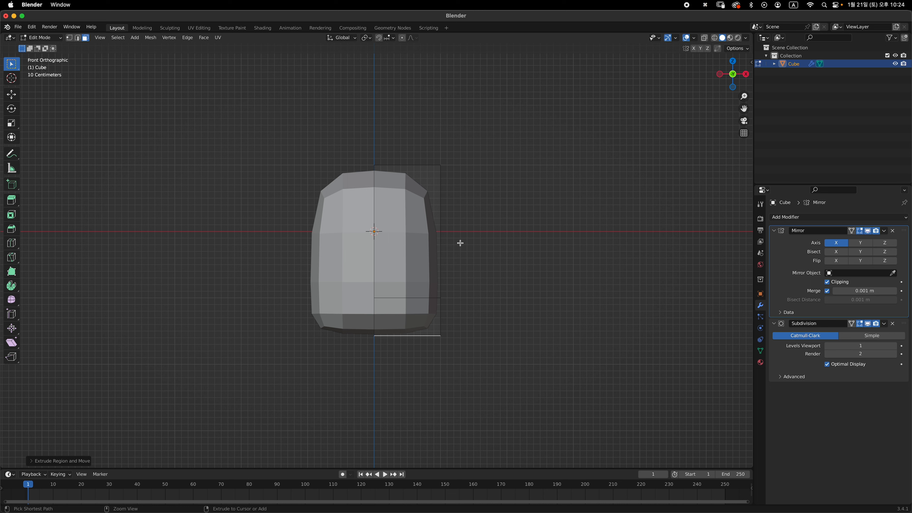
{"action": "key", "text": "super+r"}
{"action": "left_click", "coordinate": [446, 242]}
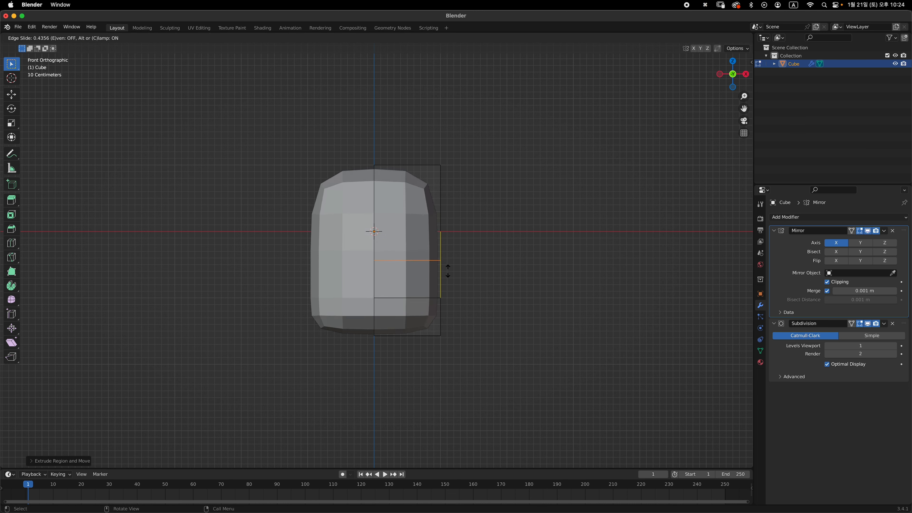
{"action": "left_click", "coordinate": [447, 282]}
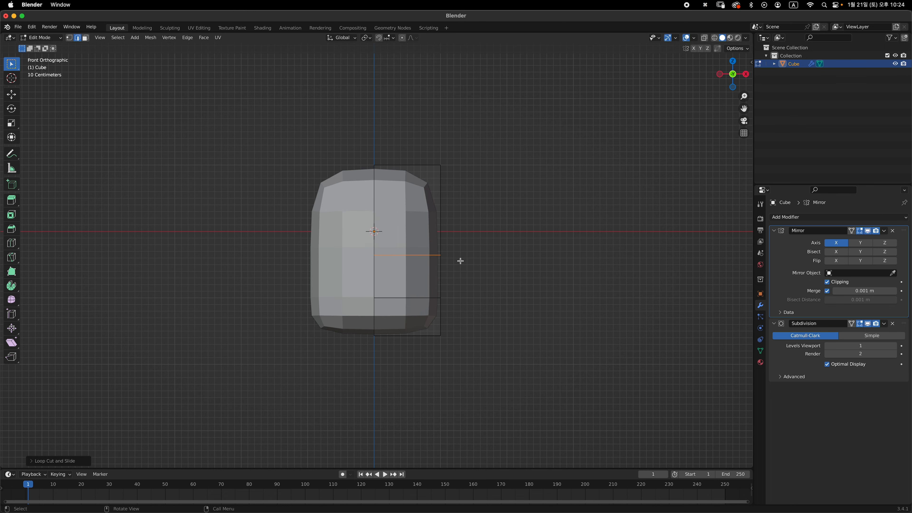
Add a centred vertical loop cut that divides the mesh's depth into front and back halves.
{"action": "middle_click_drag", "start_coordinate": [461, 261], "coordinate": [466, 194]}
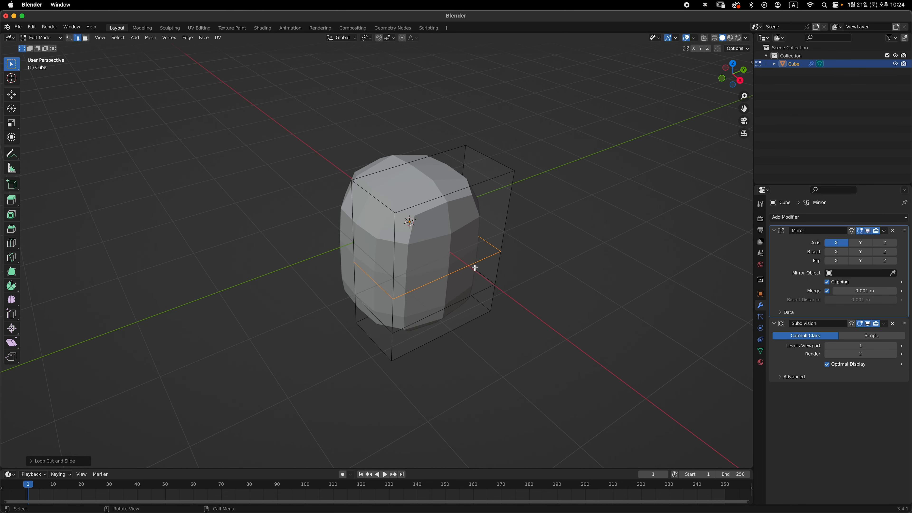
{"action": "key", "text": "ctrl+r"}
{"action": "left_click", "coordinate": [459, 190]}
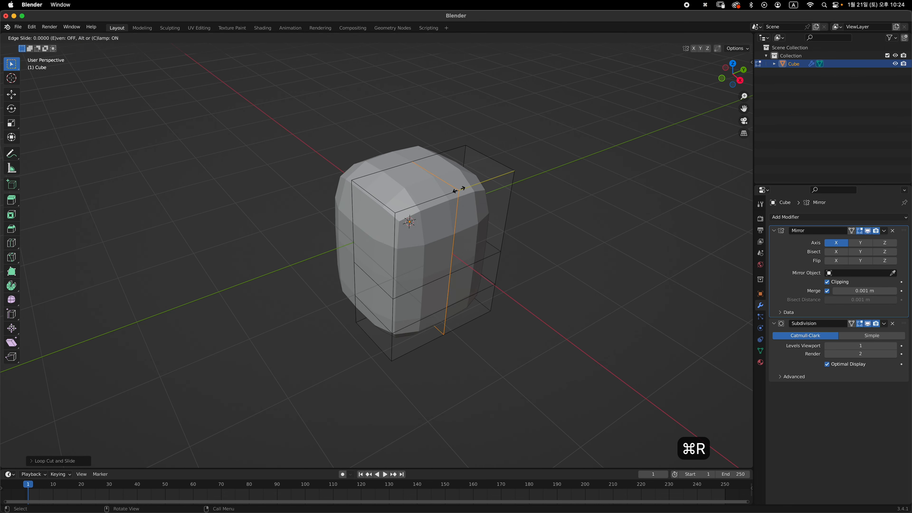
{"action": "left_click", "coordinate": [460, 194]}
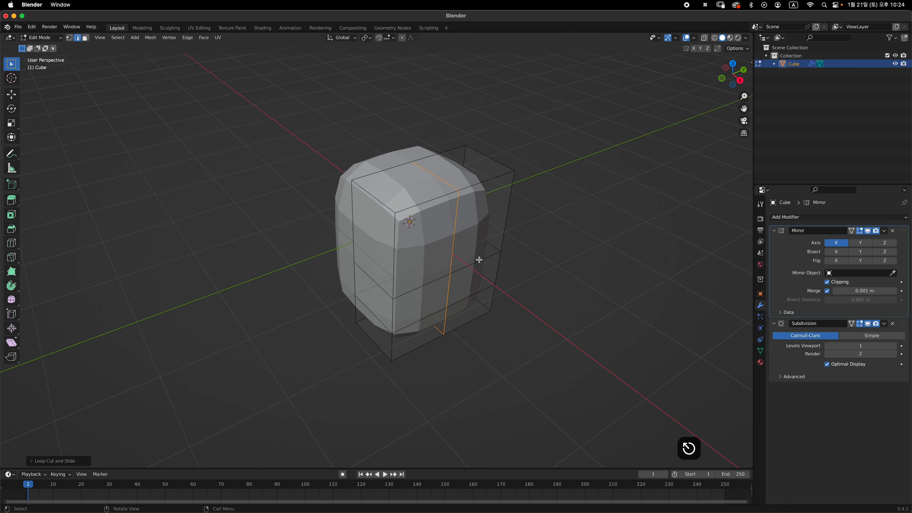
Move the bottom outer vertices in front view about 0.4 m inward and 0.2 m up to taper the lower end.
{"action": "key", "text": "KP_1"}
{"action": "key", "text": "alt+z"}
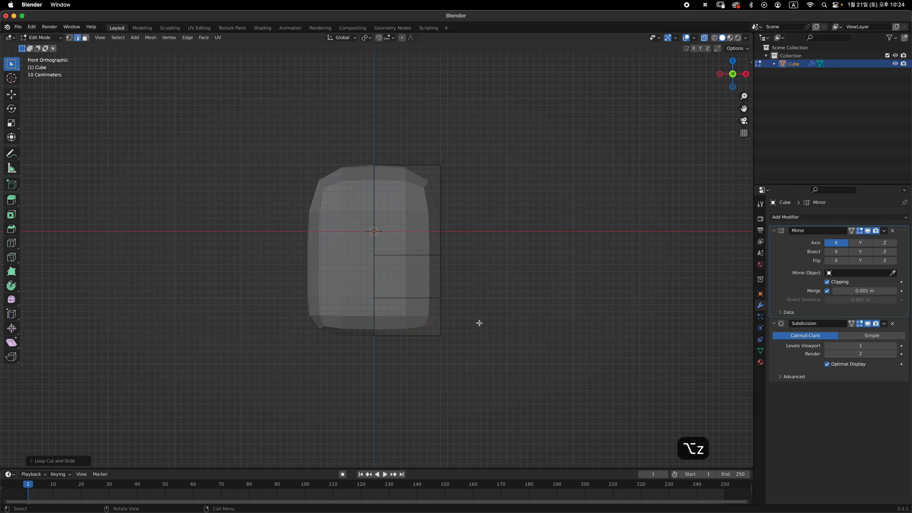
{"action": "key", "text": "1"}
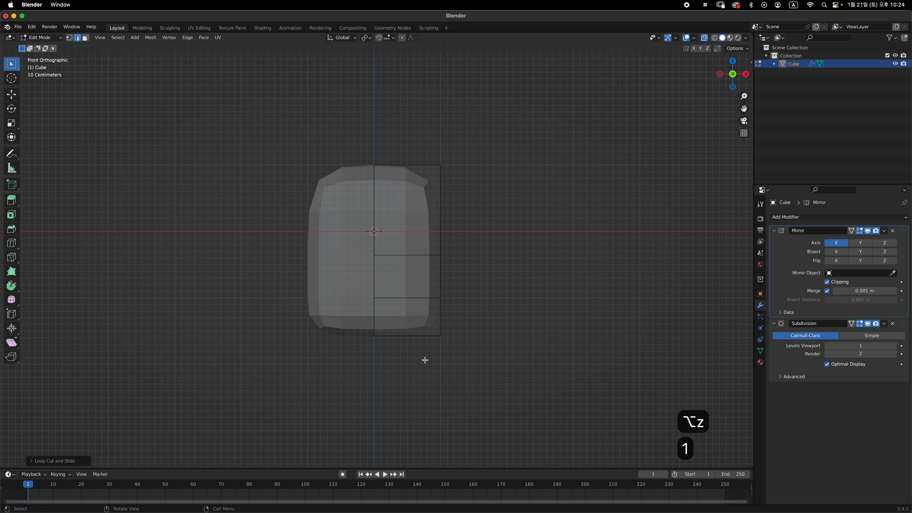
{"action": "scroll", "coordinate": [435, 328], "scroll_direction": "up", "scroll_amount": 2}
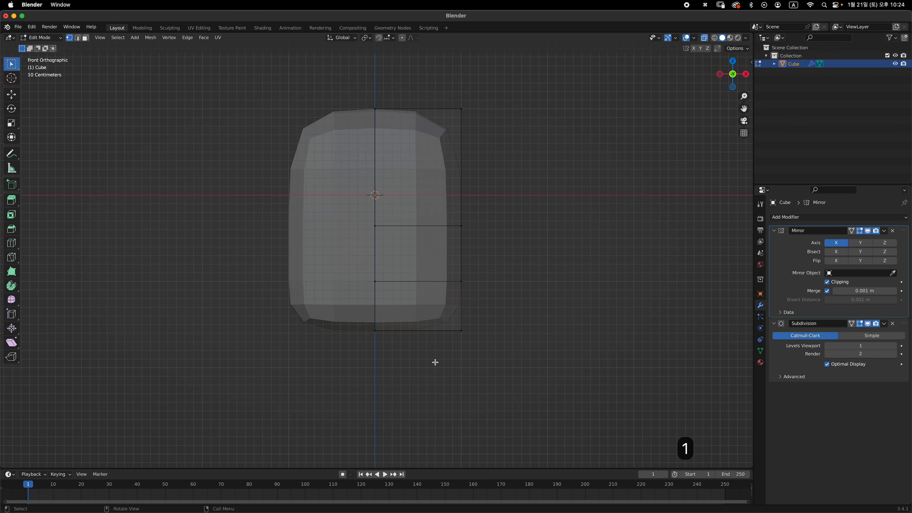
{"action": "left_click_drag", "start_coordinate": [428, 362], "coordinate": [504, 320]}
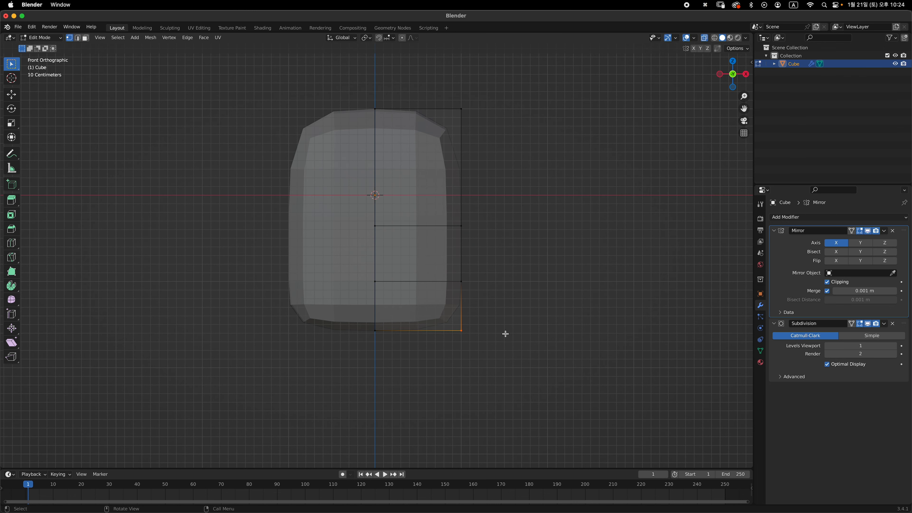
{"action": "key", "text": "g"}
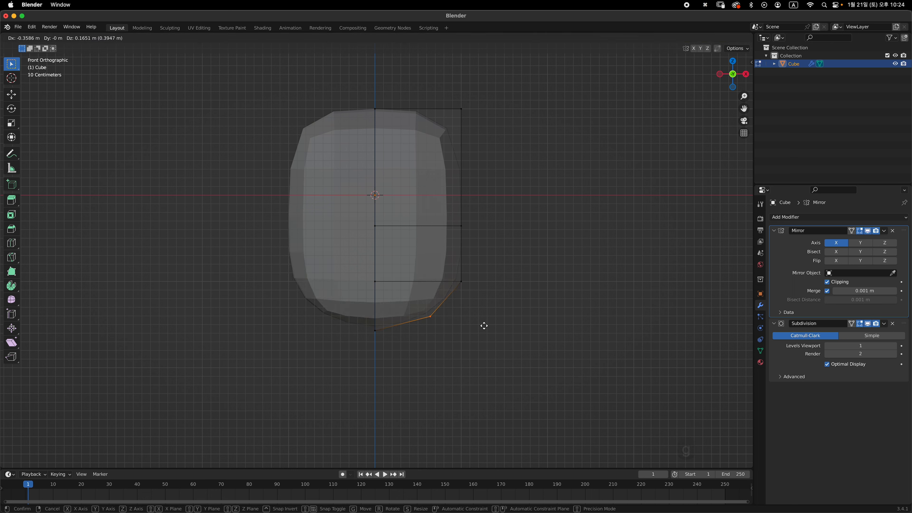
{"action": "left_click", "coordinate": [461, 321]}
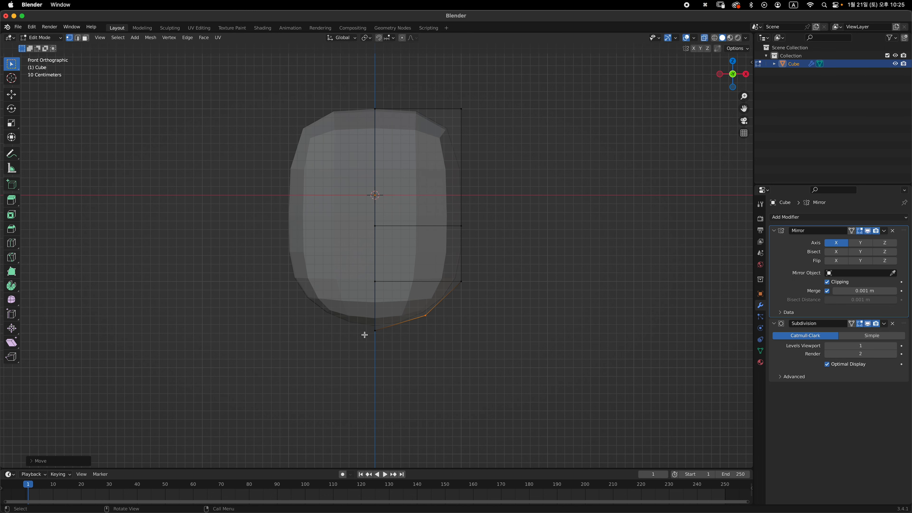
{"action": "key", "text": "alt+z"}
Select the front and back bottom corner vertices in right view, hidden ones included, leaving out the middle ones.
{"action": "middle_click_drag", "start_coordinate": [428, 303], "coordinate": [479, 308]}
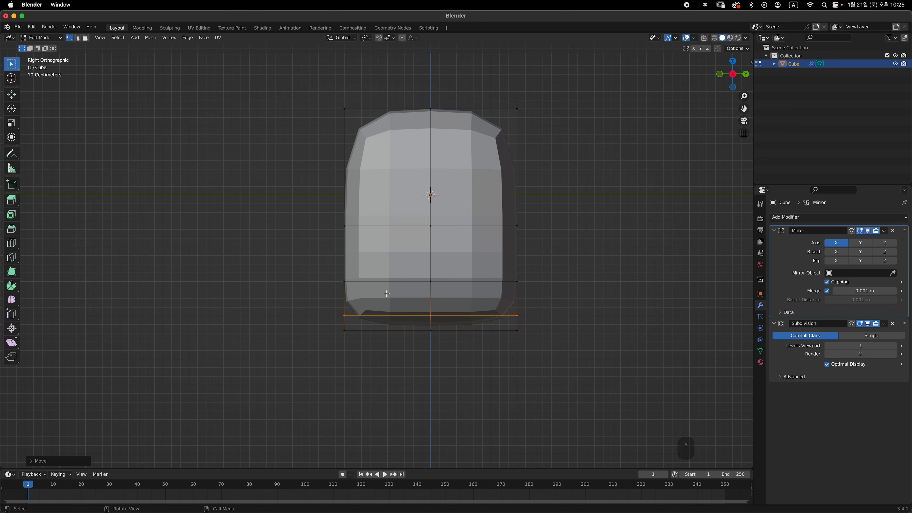
{"action": "middle_click_drag", "start_coordinate": [377, 341], "coordinate": [458, 334]}
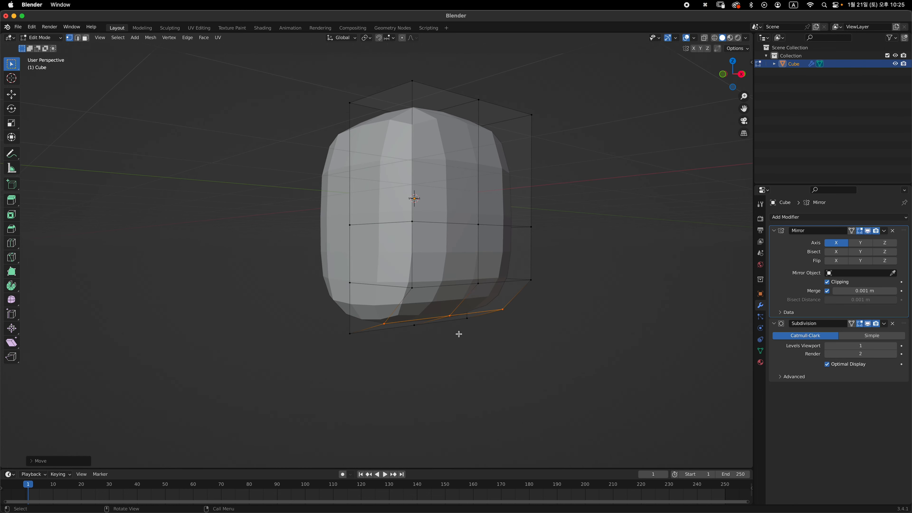
{"action": "key", "text": "grave"}
{"action": "key", "text": "alt+z"}
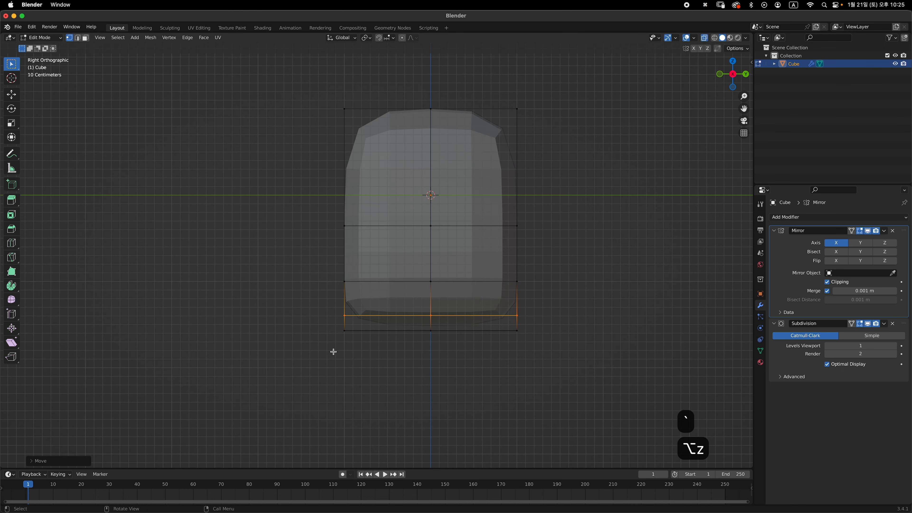
{"action": "left_click_drag", "start_coordinate": [305, 361], "coordinate": [376, 303]}
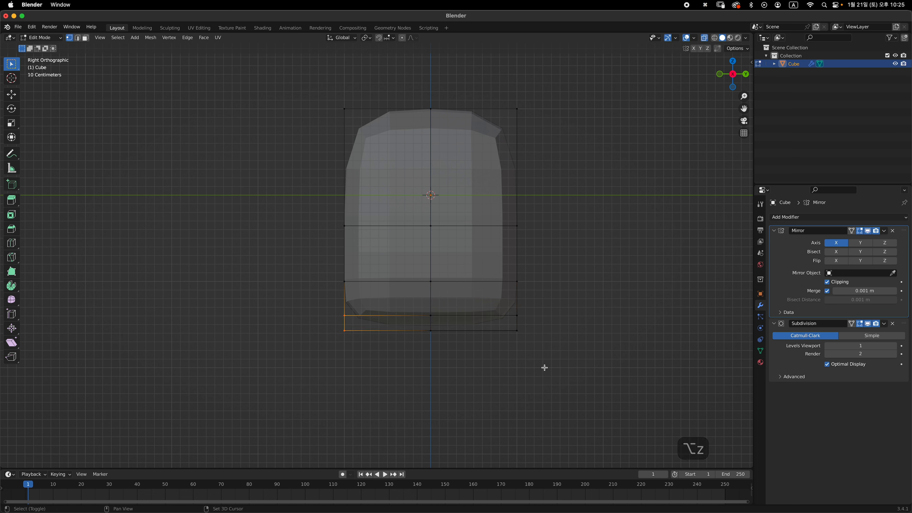
{"action": "left_click_drag", "start_coordinate": [545, 367], "coordinate": [487, 305], "text": "shift"}
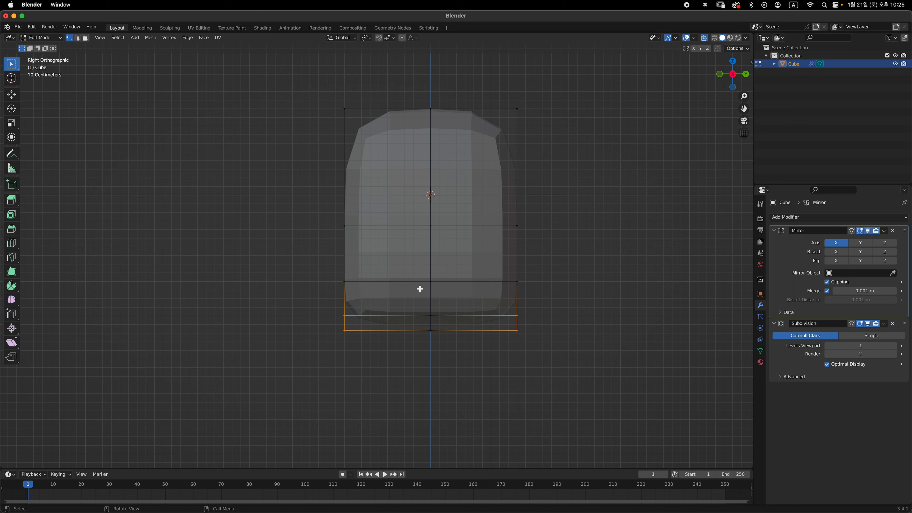
{"action": "key", "text": "alt+z"}
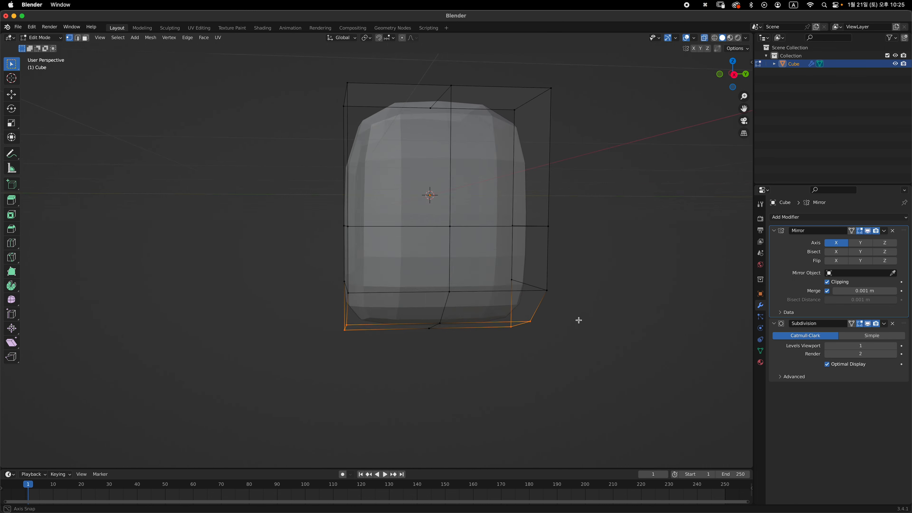
{"action": "key", "text": "alt+z"}
Try moving and then uniformly scaling down the selected bottom corner vertices, cancelling or undoing each attempt.
{"action": "key", "text": "g"}
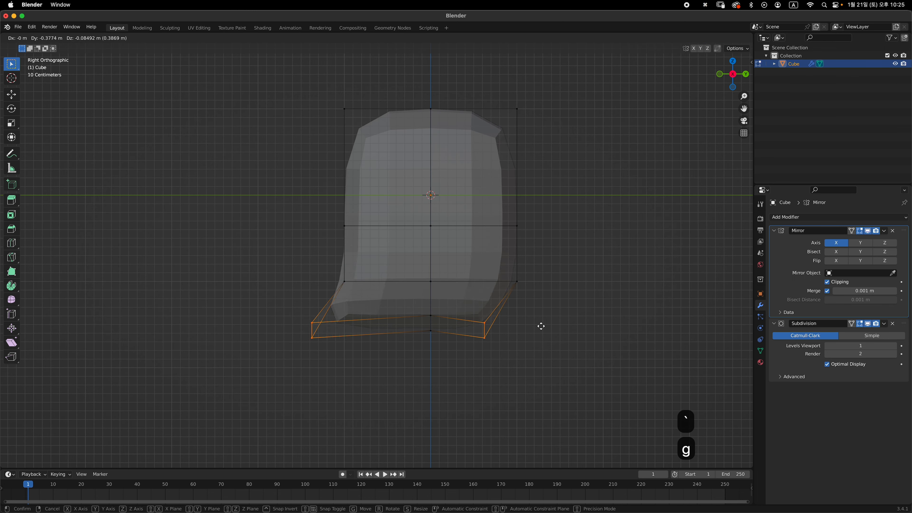
{"action": "right_click", "coordinate": [575, 323]}
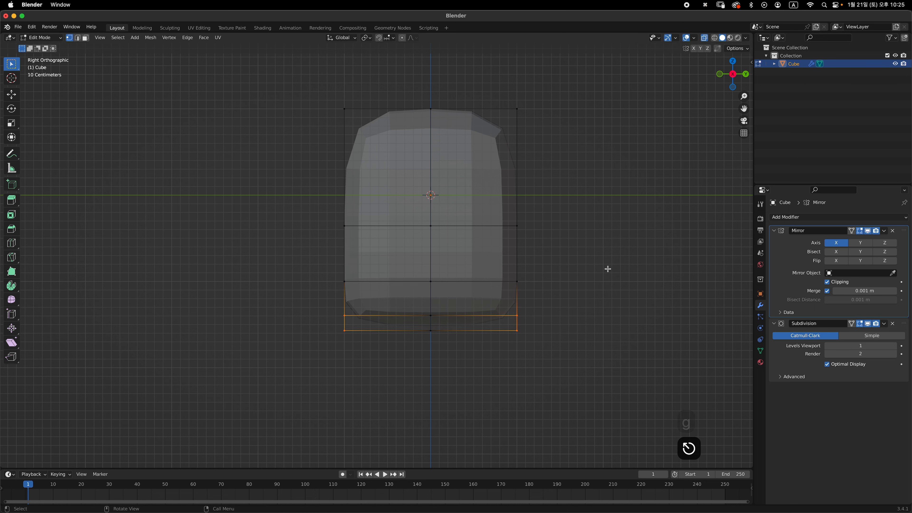
{"action": "key", "text": "s"}
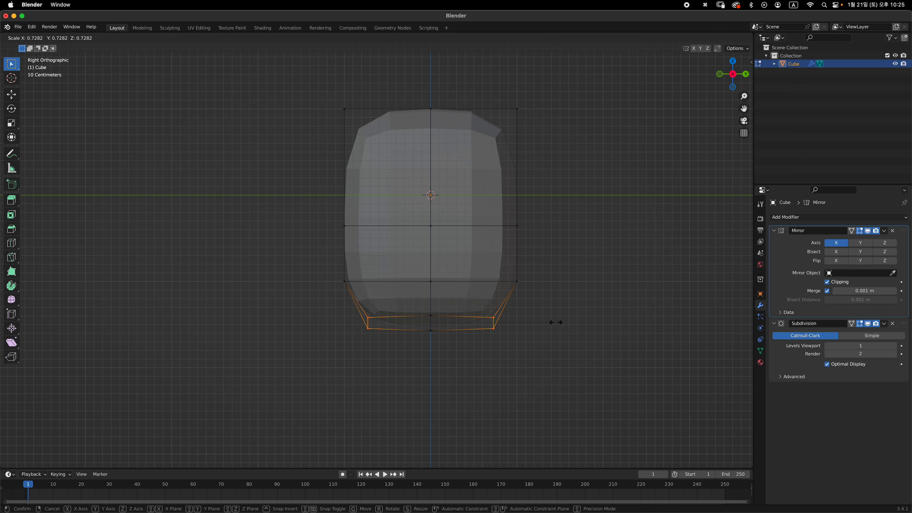
{"action": "left_click", "coordinate": [546, 322]}
{"action": "middle_click_drag", "start_coordinate": [546, 322], "coordinate": [550, 297]}
{"action": "key", "text": "alt+z"}
{"action": "key", "text": "super+z"}
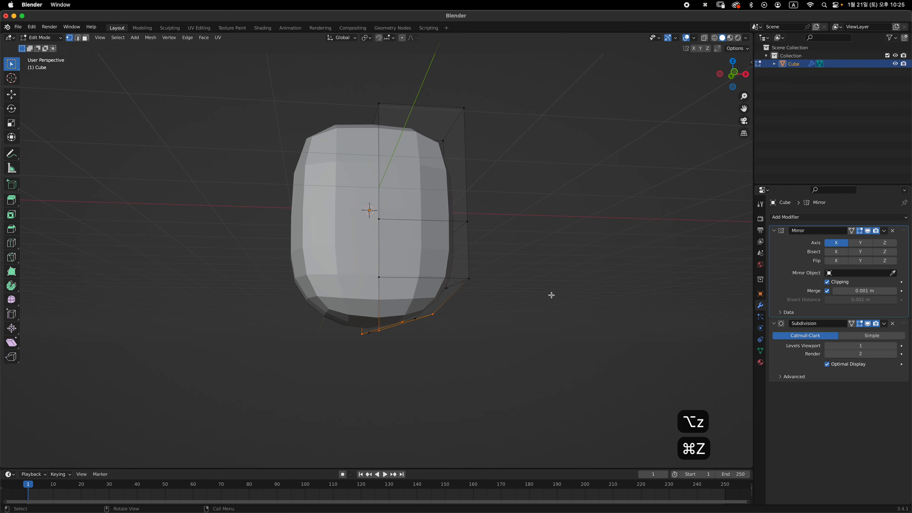
{"action": "key", "text": "grave"}
{"action": "key", "text": "s"}
{"action": "left_click", "coordinate": [517, 298]}
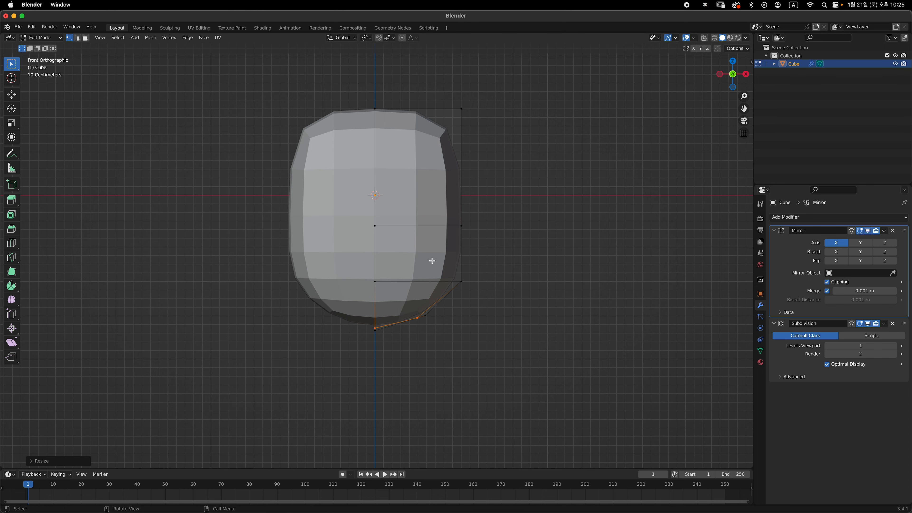
{"action": "middle_click_drag", "start_coordinate": [432, 261], "coordinate": [521, 295]}
{"action": "key", "text": "super+z"}
Scale the selected bottom corner vertices along the Y axis only to about 0.55.
{"action": "key", "text": "grave"}
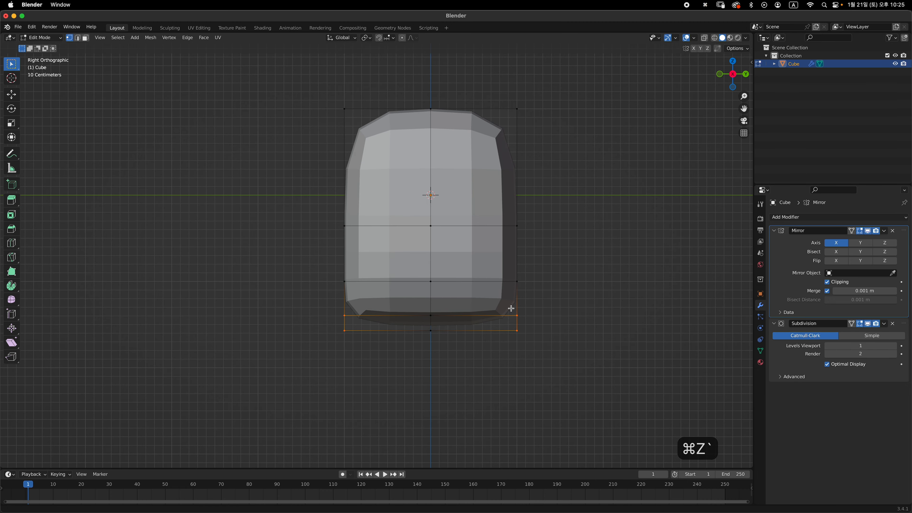
{"action": "middle_click_drag", "start_coordinate": [511, 310], "coordinate": [486, 307], "text": "shift"}
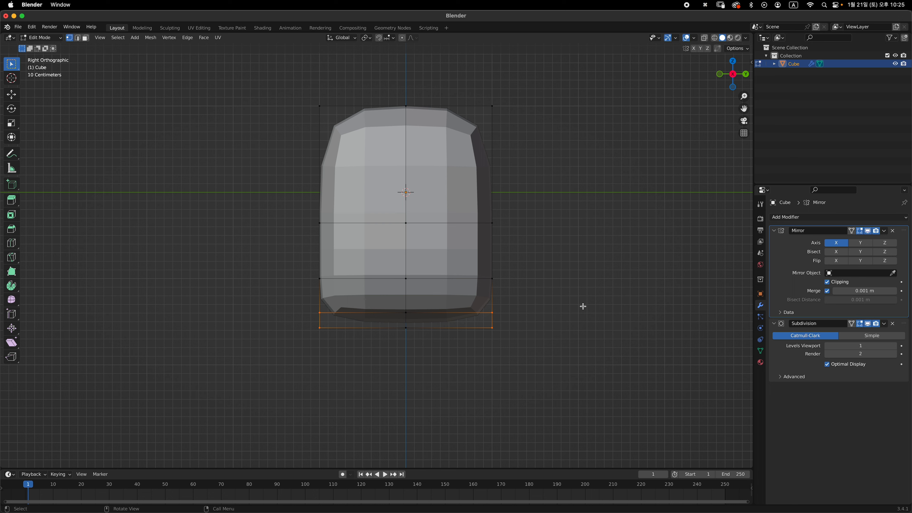
{"action": "key", "text": "s"}
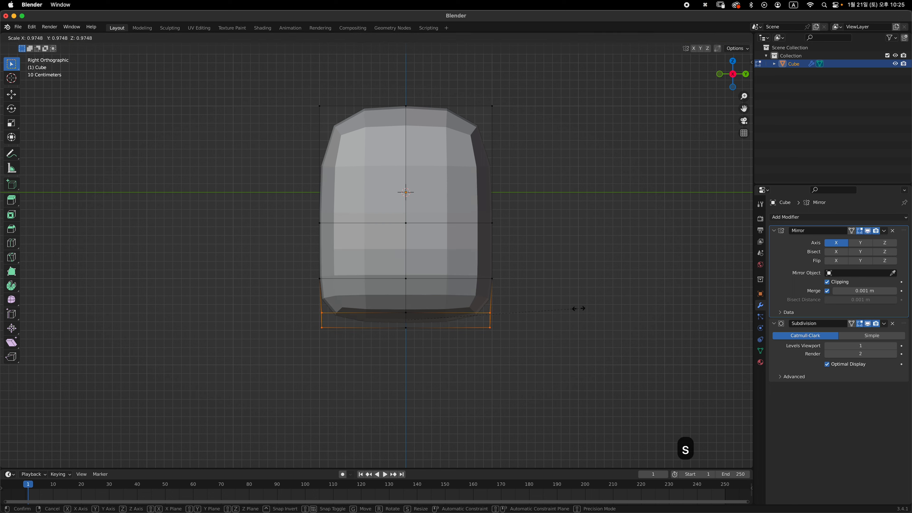
{"action": "key", "text": "y"}
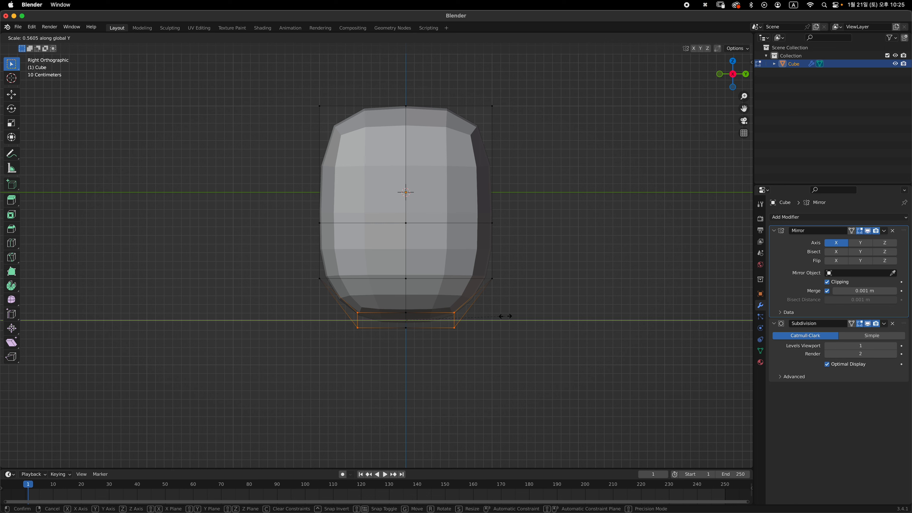
{"action": "left_click", "coordinate": [503, 317]}
{"action": "middle_click_drag", "start_coordinate": [449, 316], "coordinate": [416, 324]}
{"action": "key", "text": "grave"}
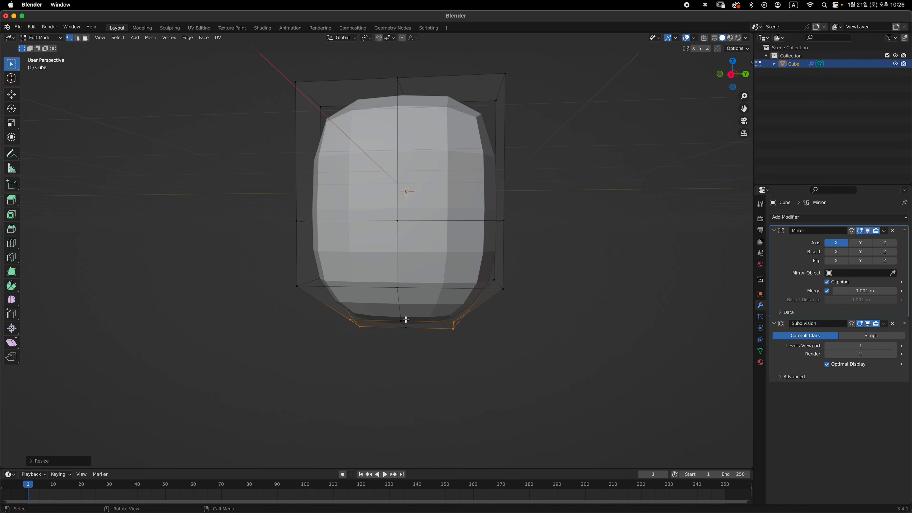
{"action": "key", "text": "grave"}
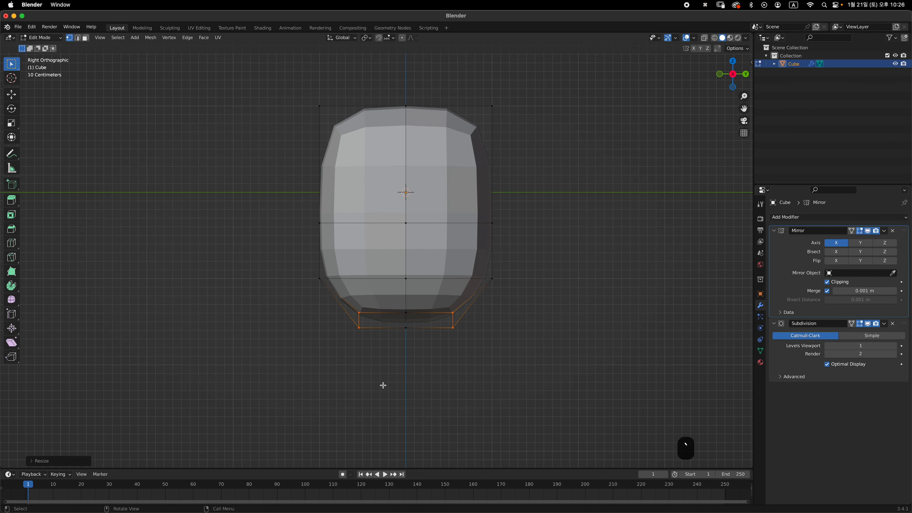
Move the back outer corner vertices in top view about 0.25 m inward along X and 0.19 m forward along Y.
{"action": "mouse_move", "coordinate": [450, 308]}
{"action": "middle_mouse_down", "text": "alt"}
{"action": "mouse_move", "coordinate": [508, 261]}
{"action": "mouse_move", "coordinate": [443, 293]}
{"action": "middle_mouse_up", "text": "alt"}
{"action": "key", "text": "Tab"}
{"action": "key", "text": "grave"}
{"action": "key", "text": "Tab"}
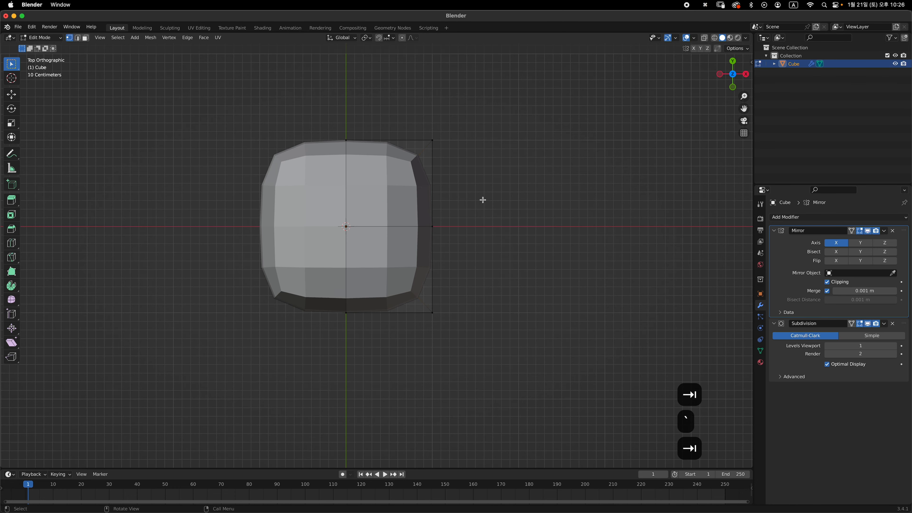
{"action": "key", "text": "1"}
{"action": "key", "text": "alt+z"}
{"action": "left_click_drag", "start_coordinate": [483, 105], "coordinate": [427, 142]}
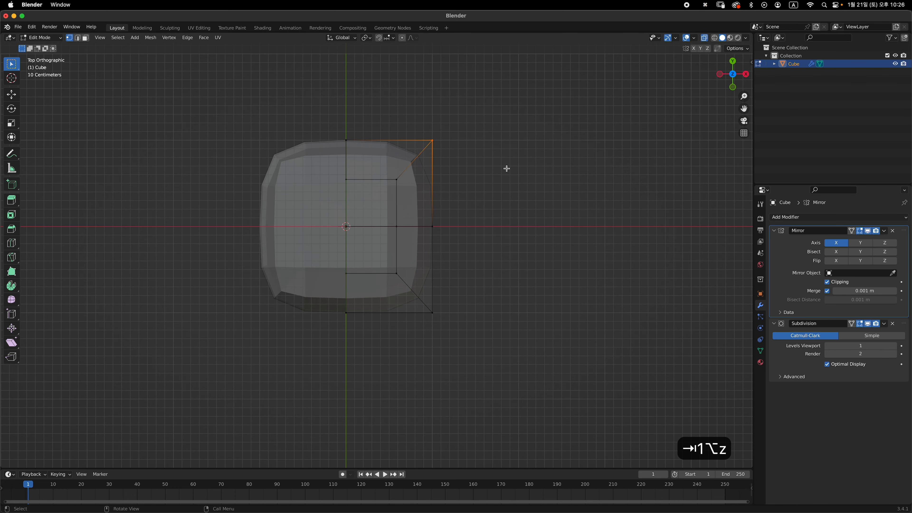
{"action": "key", "text": "g"}
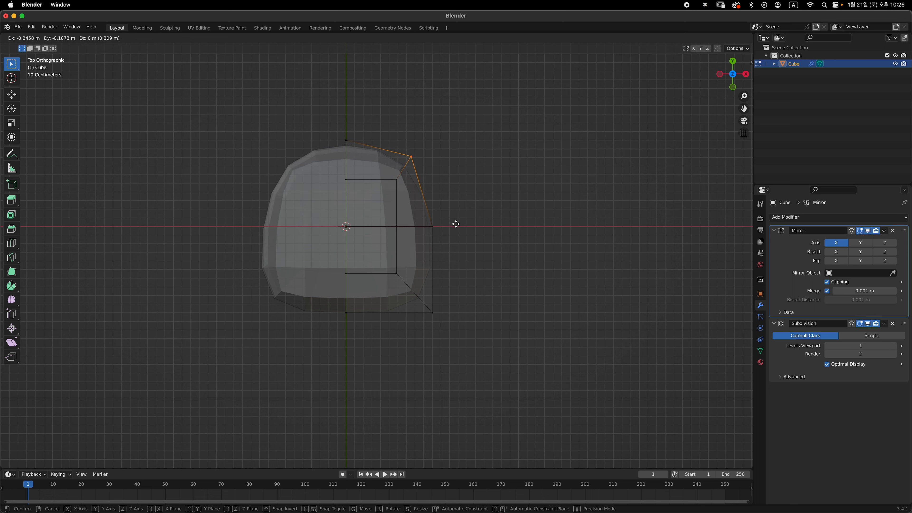
{"action": "left_click", "coordinate": [456, 224]}
{"action": "key", "text": "Tab"}
{"action": "key", "text": "alt+z"}
Move the front outer corner vertices inward along X and backward along Y in top view to round the front.
{"action": "middle_click_drag", "start_coordinate": [476, 264], "coordinate": [375, 268]}
{"action": "key", "text": "grave"}
{"action": "key", "text": "Tab"}
{"action": "key", "text": "2"}
{"action": "key", "text": "grave"}
{"action": "key", "text": "1"}
{"action": "key", "text": "alt+z"}
{"action": "left_click_drag", "start_coordinate": [418, 354], "coordinate": [474, 385]}
{"action": "key", "text": "g"}
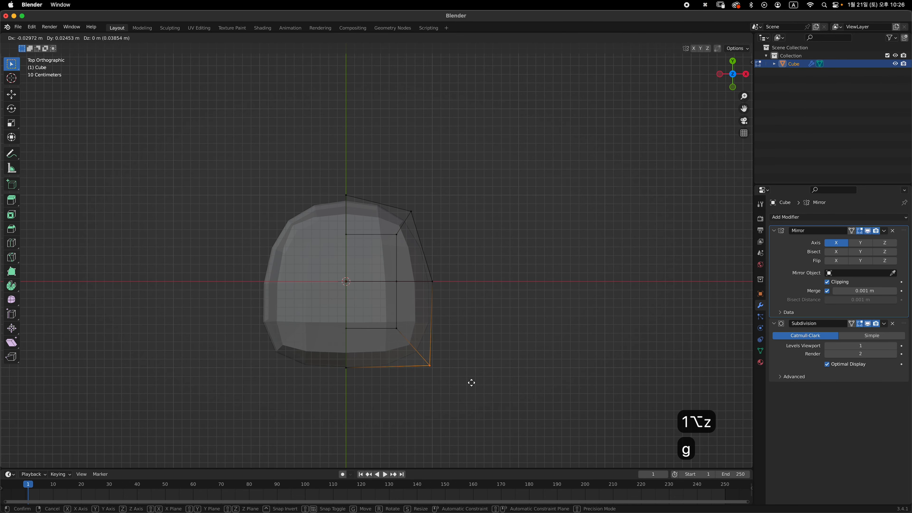
{"action": "left_click", "coordinate": [435, 354]}
{"action": "key", "text": "Tab"}
{"action": "key", "text": "alt+z"}
Inset the upper front face of the half mesh by 0.134 m.
{"action": "key", "text": "grave"}
{"action": "key", "text": "grave"}
{"action": "key", "text": "Tab"}
{"action": "middle_click_drag", "start_coordinate": [517, 221], "coordinate": [471, 248]}
{"action": "scroll", "coordinate": [471, 276], "scroll_direction": "down", "scroll_amount": 3}
{"action": "key", "text": "3"}
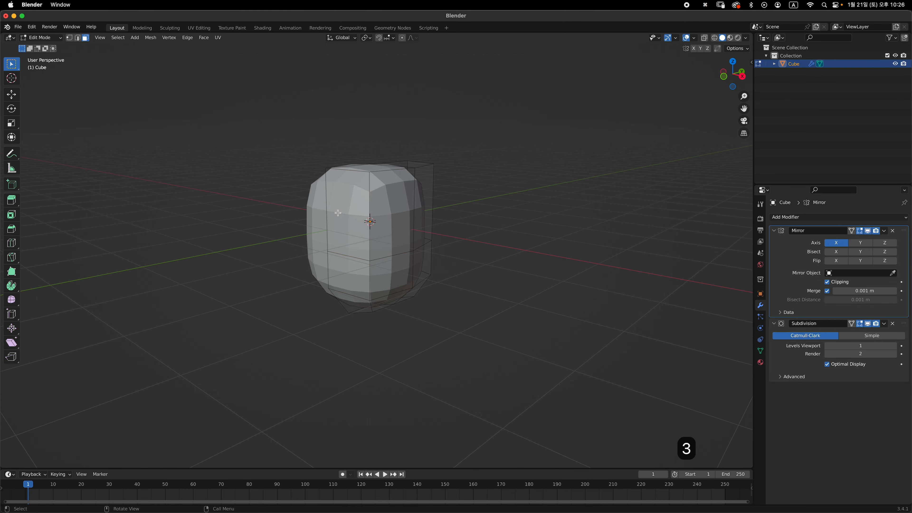
{"action": "left_click", "coordinate": [346, 212]}
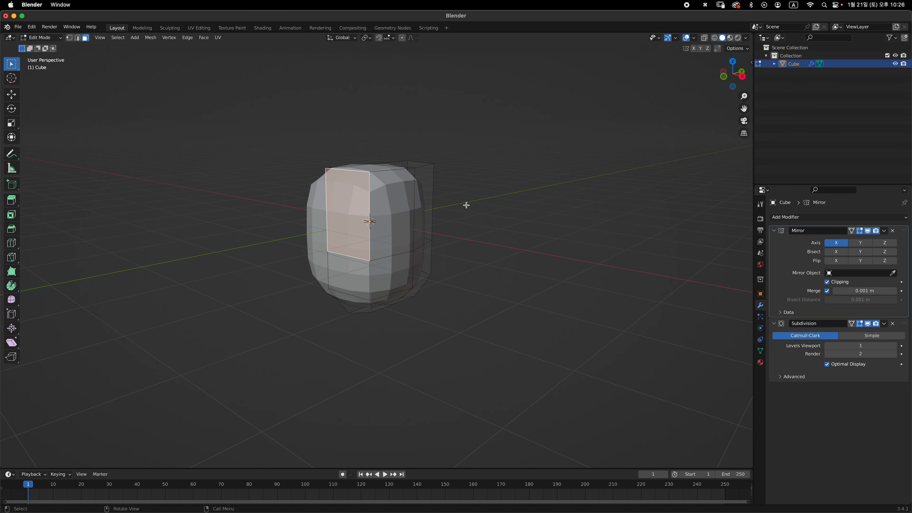
{"action": "key", "text": "grave"}
{"action": "middle_click_drag", "start_coordinate": [452, 192], "coordinate": [468, 193], "text": "ctrl"}
{"action": "middle_click_drag", "start_coordinate": [468, 194], "coordinate": [443, 213], "text": "shift"}
{"action": "middle_click_drag", "start_coordinate": [443, 214], "coordinate": [472, 218], "text": "shift"}
{"action": "key", "text": "i"}
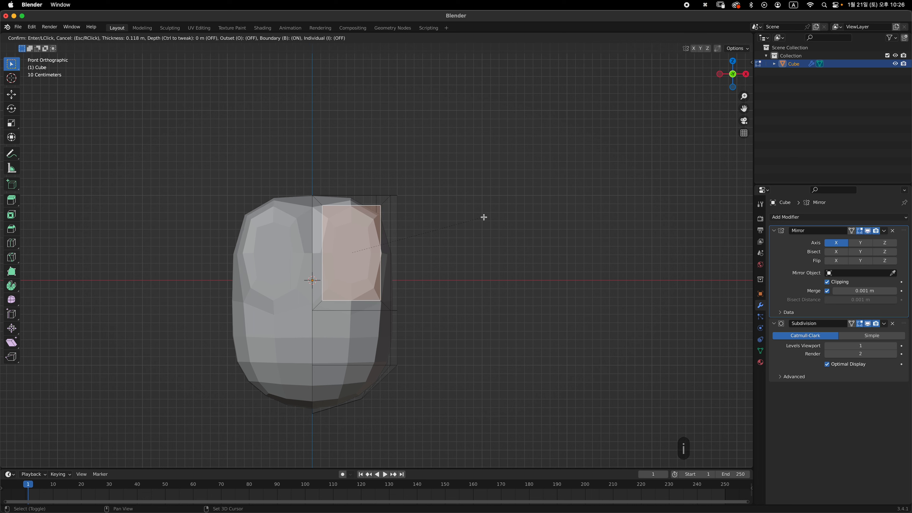
{"action": "left_click", "coordinate": [478, 218]}
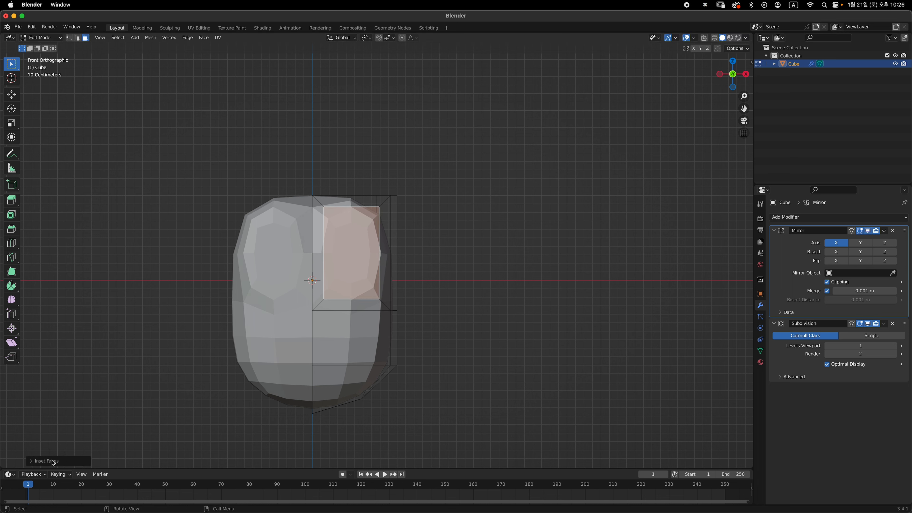
Turn off the Boundary option of the inset so the face stays attached to the mirror plane.
{"action": "left_click", "coordinate": [61, 464]}
{"action": "middle_click_drag", "start_coordinate": [261, 307], "coordinate": [287, 305], "text": "shift"}
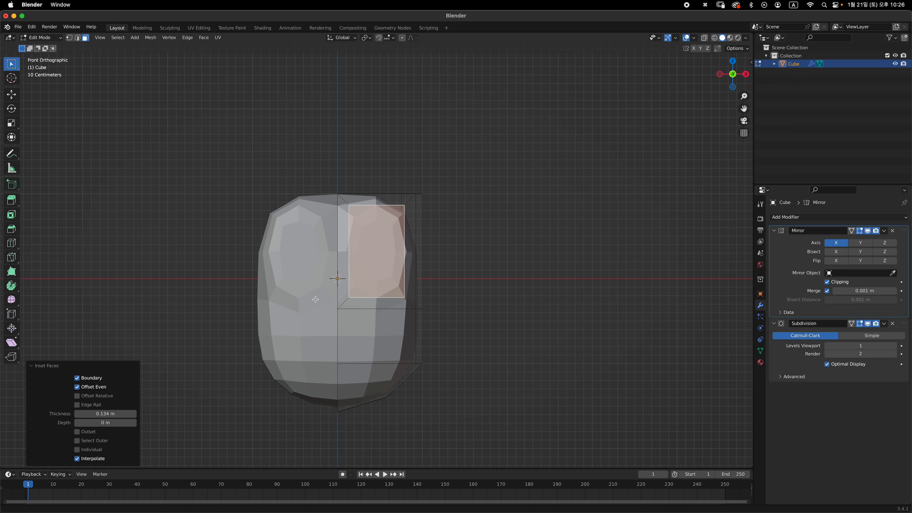
{"action": "middle_click_drag", "start_coordinate": [422, 250], "coordinate": [323, 288]}
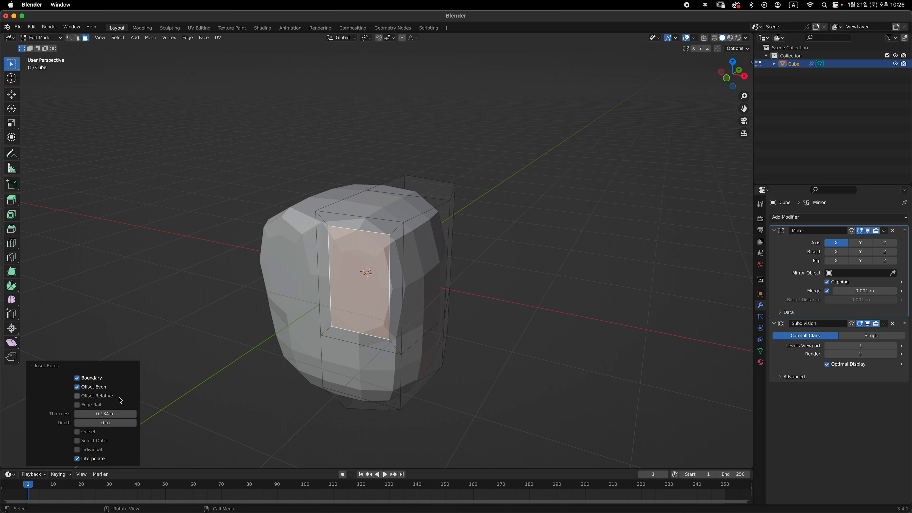
{"action": "left_click", "coordinate": [77, 379]}
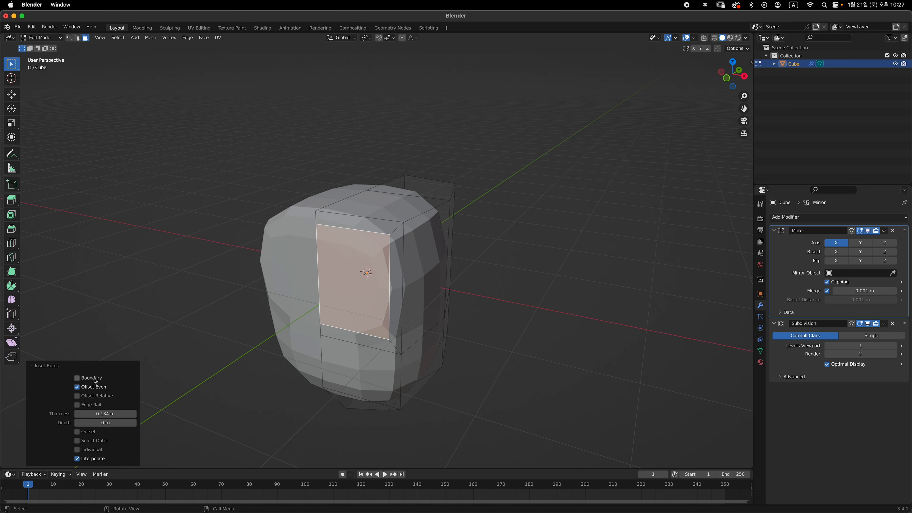
{"action": "middle_click_drag", "start_coordinate": [373, 276], "coordinate": [371, 265]}
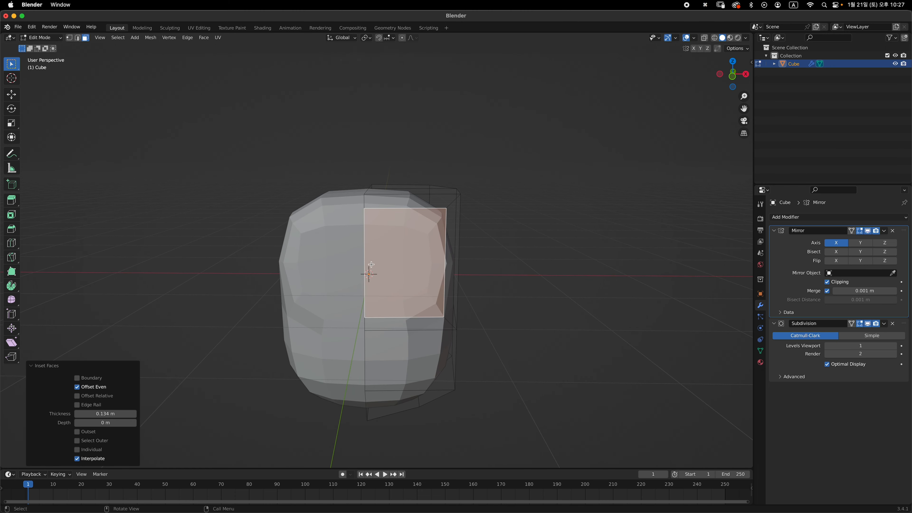
Compare the inset with the Boundary option on and off in front view, leaving Boundary off.
{"action": "key", "text": "grave"}
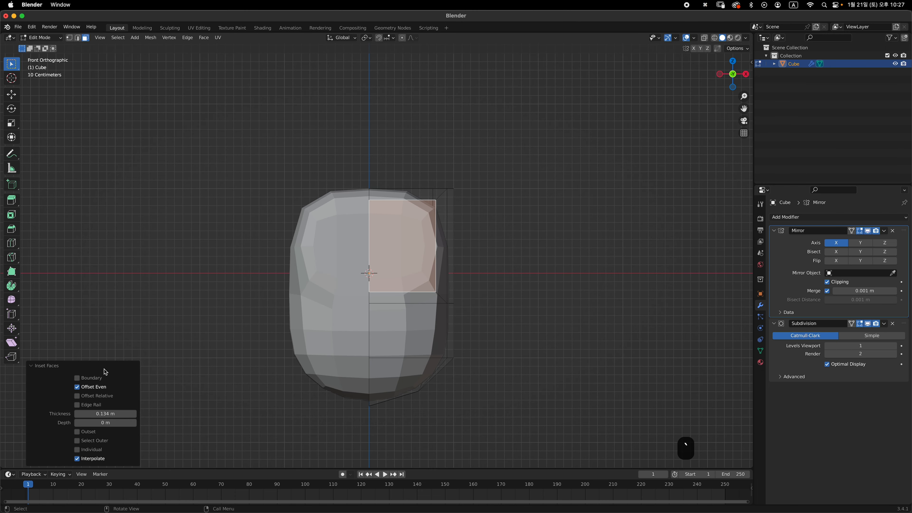
{"action": "left_click", "coordinate": [103, 377]}
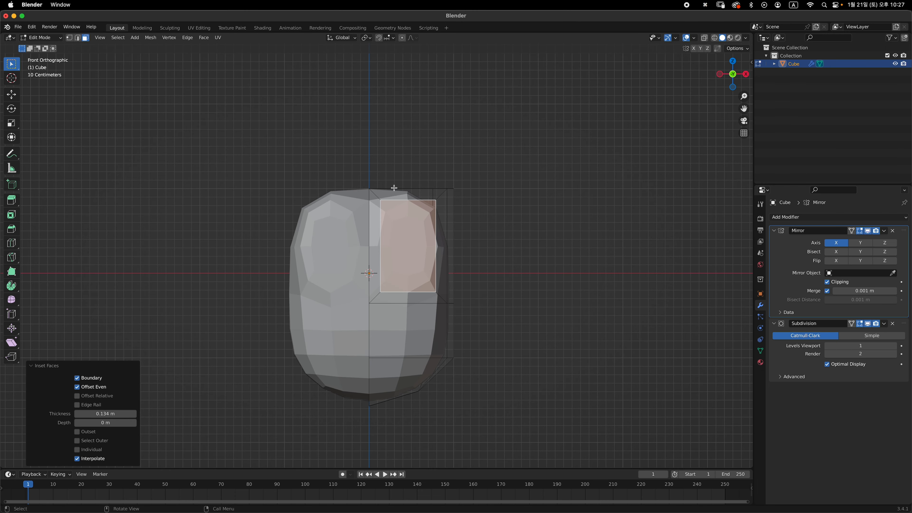
{"action": "left_click", "coordinate": [102, 377]}
Extrude the ring of border faces around the inset forward by about 0.16 m to form a raised rim.
{"action": "middle_click_drag", "start_coordinate": [316, 284], "coordinate": [448, 250]}
{"action": "middle_click_drag", "start_coordinate": [490, 219], "coordinate": [359, 165], "text": "ctrl"}
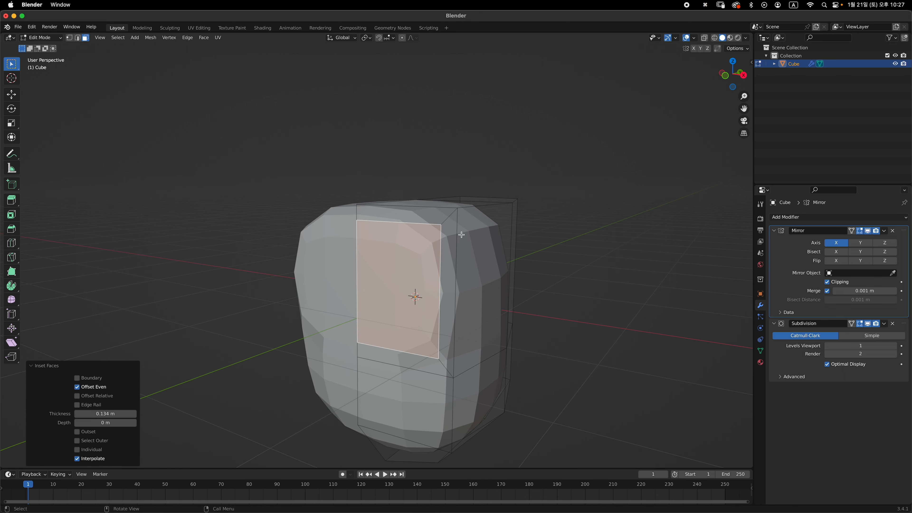
{"action": "left_click", "coordinate": [449, 219], "text": "alt"}
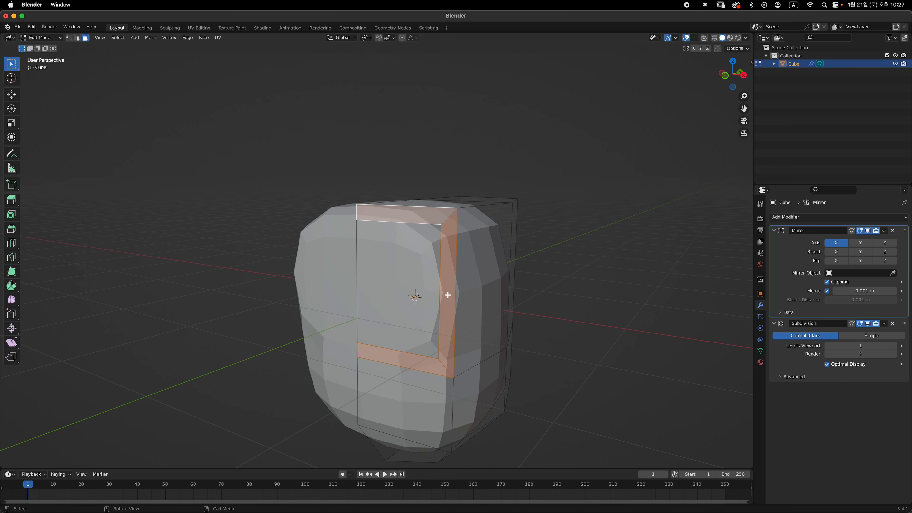
{"action": "key", "text": "KP_3"}
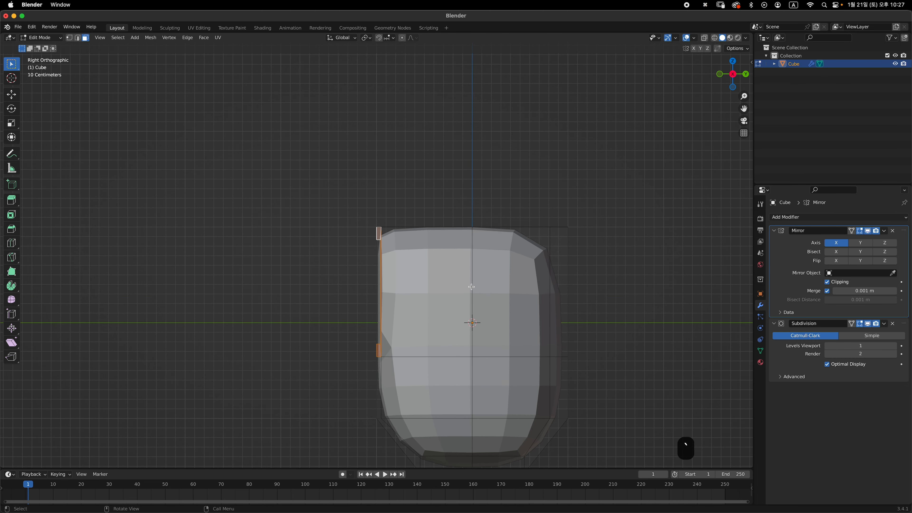
{"action": "key", "text": "e"}
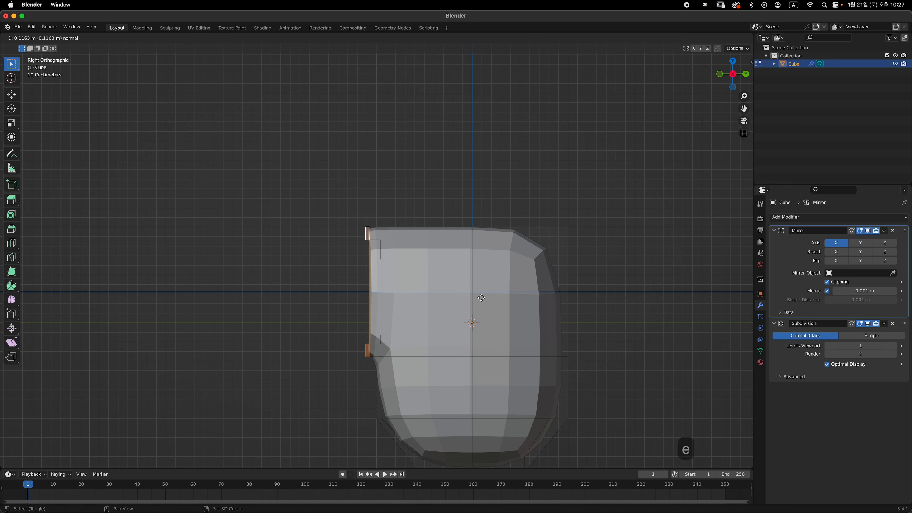
{"action": "left_click", "coordinate": [453, 301]}
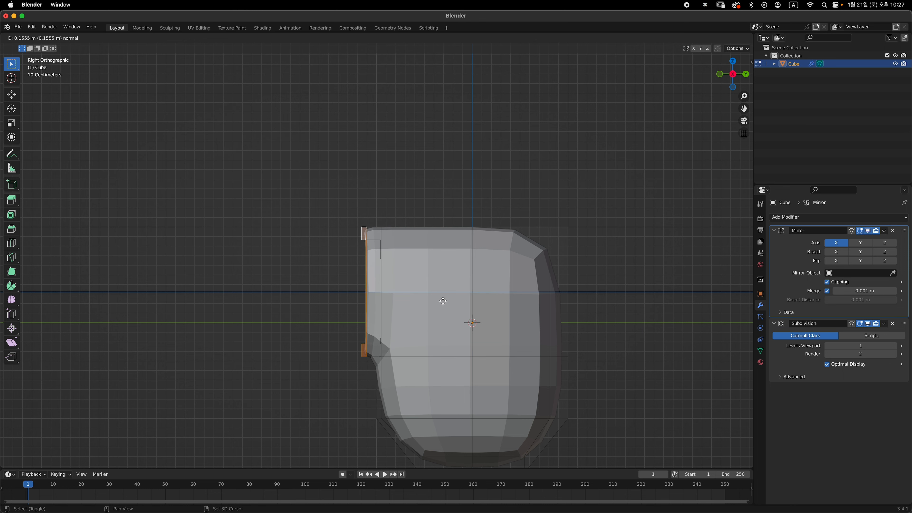
{"action": "middle_click_drag", "start_coordinate": [446, 302], "coordinate": [547, 301]}
{"action": "key", "text": "Tab"}
{"action": "key", "text": "Tab"}
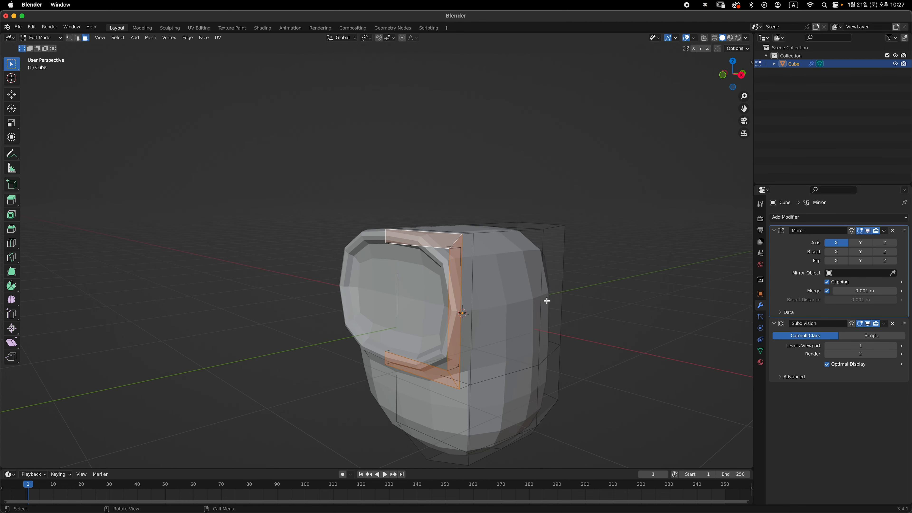
Add a centred horizontal loop cut around the upper half of the mesh, through the recess and rim.
{"action": "key", "text": "ctrl+r"}
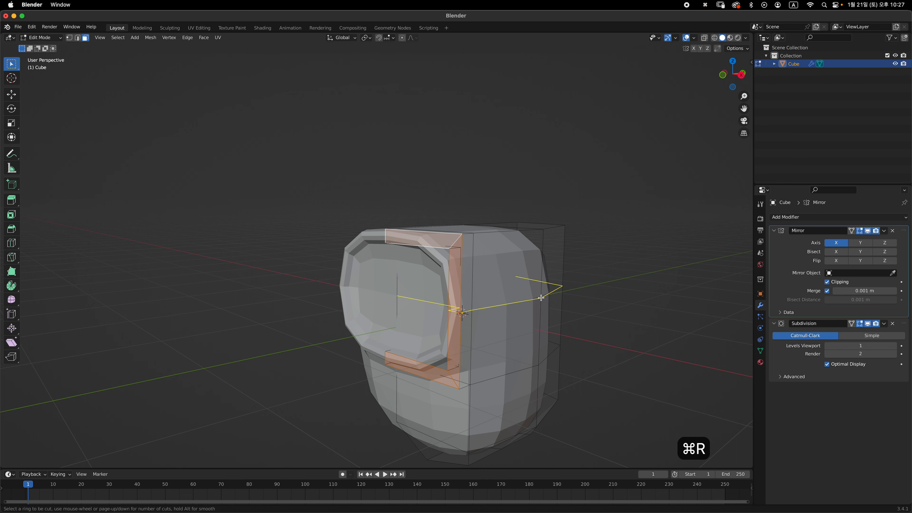
{"action": "right_click", "coordinate": [475, 251]}
{"action": "key", "text": "Tab"}
{"action": "mouse_move", "coordinate": [476, 252]}
{"action": "middle_mouse_down"}
{"action": "mouse_move", "coordinate": [513, 256]}
{"action": "mouse_move", "coordinate": [480, 256]}
{"action": "middle_mouse_up"}
{"action": "key", "text": "grave"}
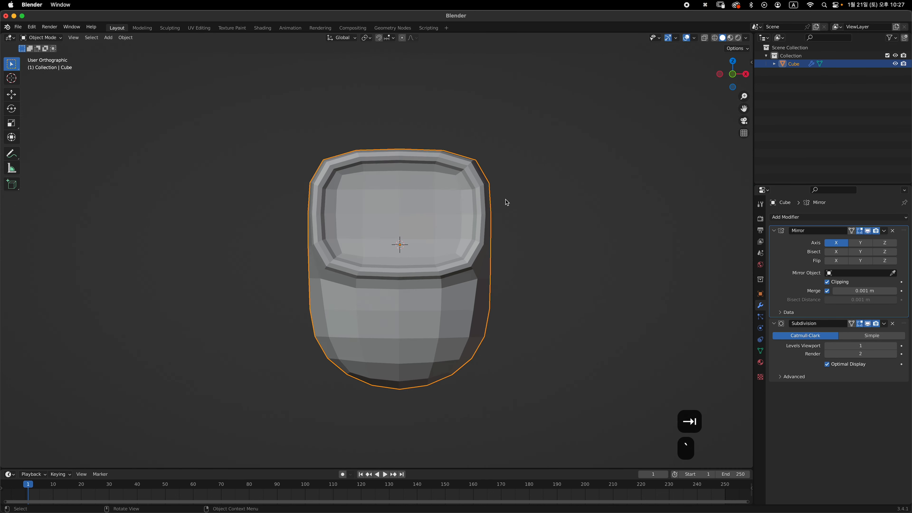
{"action": "middle_click_drag", "start_coordinate": [539, 159], "coordinate": [520, 208], "text": "shift"}
{"action": "key", "text": "Tab"}
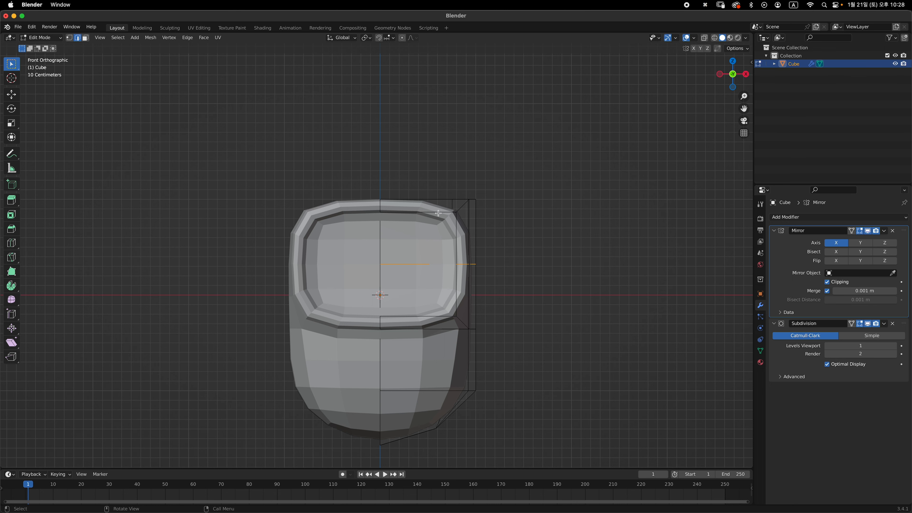
Move the upper outer corner vertices about 0.14 m inward along X in front view with X-ray on.
{"action": "key", "text": "alt+z"}
{"action": "key", "text": "1"}
{"action": "scroll", "coordinate": [432, 271], "scroll_direction": "up", "scroll_amount": 3, "text": "ctrl"}
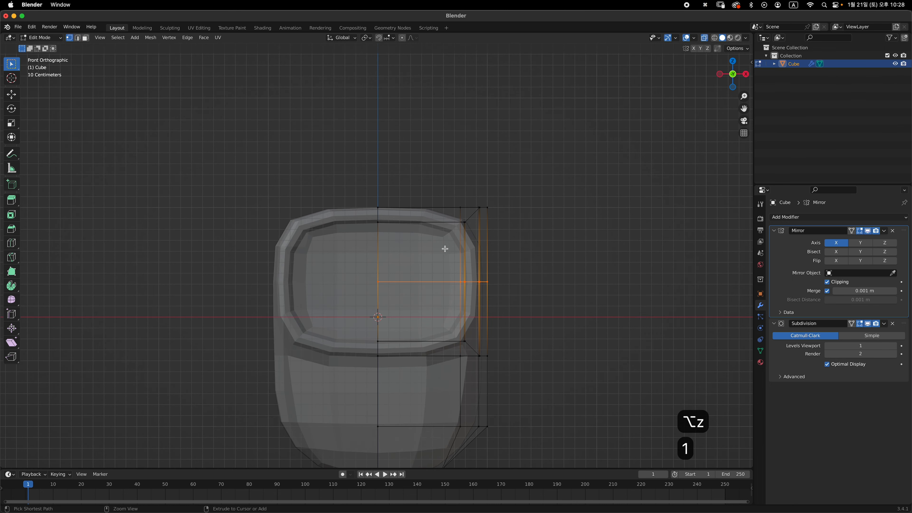
{"action": "scroll", "coordinate": [445, 249], "scroll_direction": "up", "scroll_amount": 1}
{"action": "left_click_drag", "start_coordinate": [439, 162], "coordinate": [550, 241]}
{"action": "key", "text": "g"}
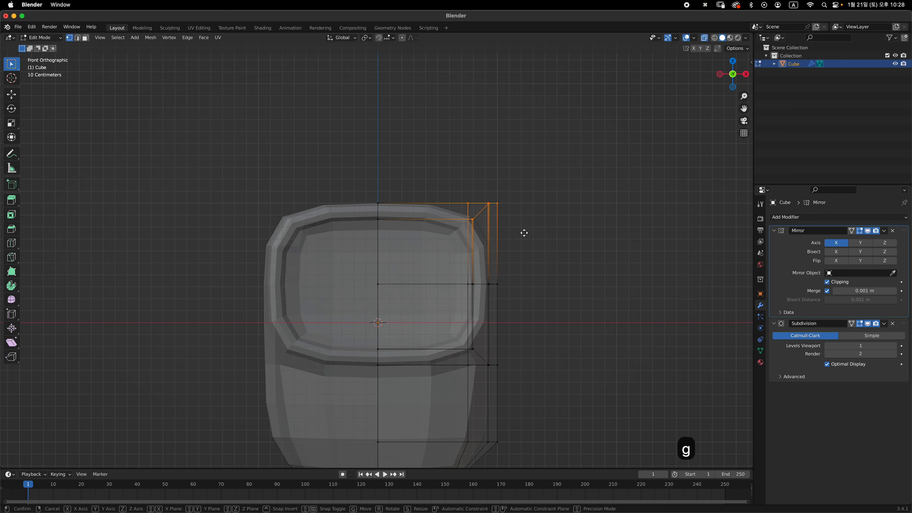
{"action": "key", "text": "x"}
{"action": "left_click", "coordinate": [507, 230]}
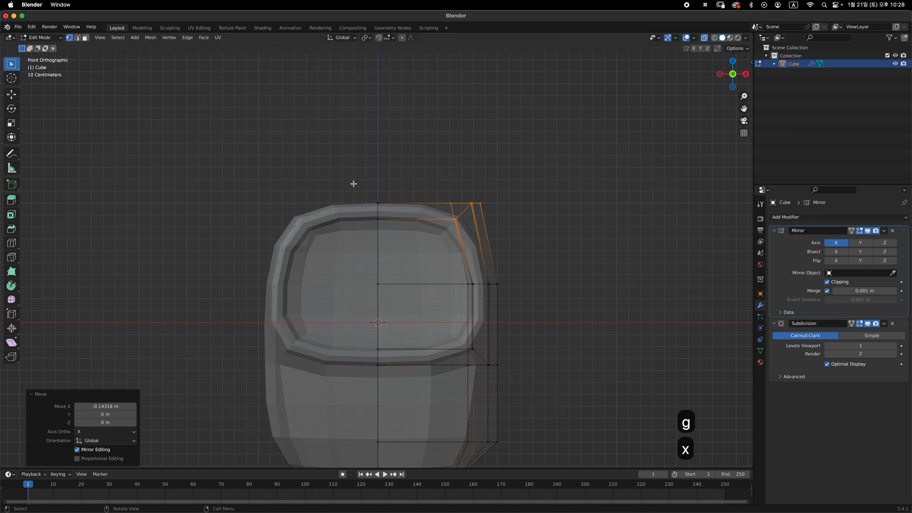
Raise the top centre vertices about 0.12 m along Z and lower the rim's bottom centre vertices along Z.
{"action": "left_click_drag", "start_coordinate": [353, 184], "coordinate": [414, 249]}
{"action": "key", "text": "g"}
{"action": "key", "text": "z"}
{"action": "left_click", "coordinate": [395, 267]}
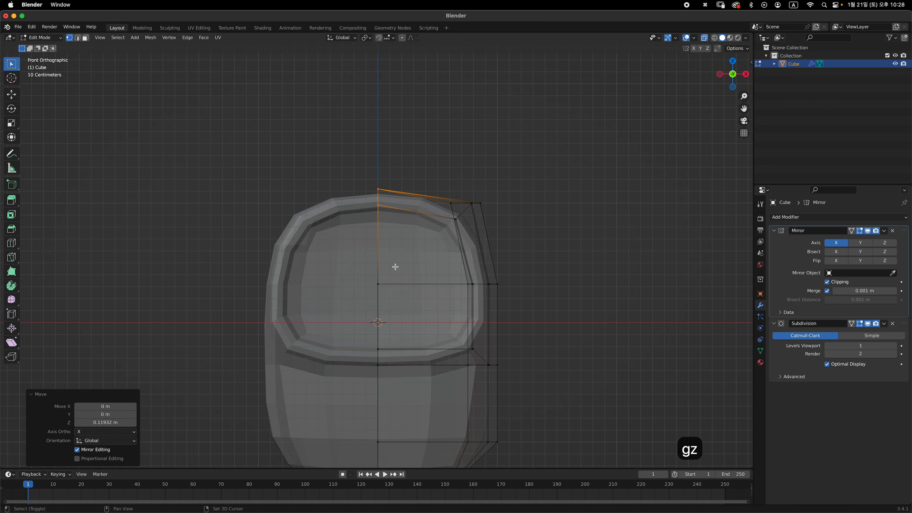
{"action": "middle_click_drag", "start_coordinate": [396, 267], "coordinate": [397, 217], "text": "shift"}
{"action": "left_click_drag", "start_coordinate": [354, 284], "coordinate": [405, 332]}
{"action": "key", "text": "g"}
{"action": "key", "text": "z"}
{"action": "left_click", "coordinate": [405, 339]}
Move the upper outer corner vertices about 0.025 m inward along X and 0.03 m down along Z.
{"action": "left_click_drag", "start_coordinate": [433, 129], "coordinate": [523, 191]}
{"action": "key", "text": "g"}
{"action": "left_click", "coordinate": [514, 187]}
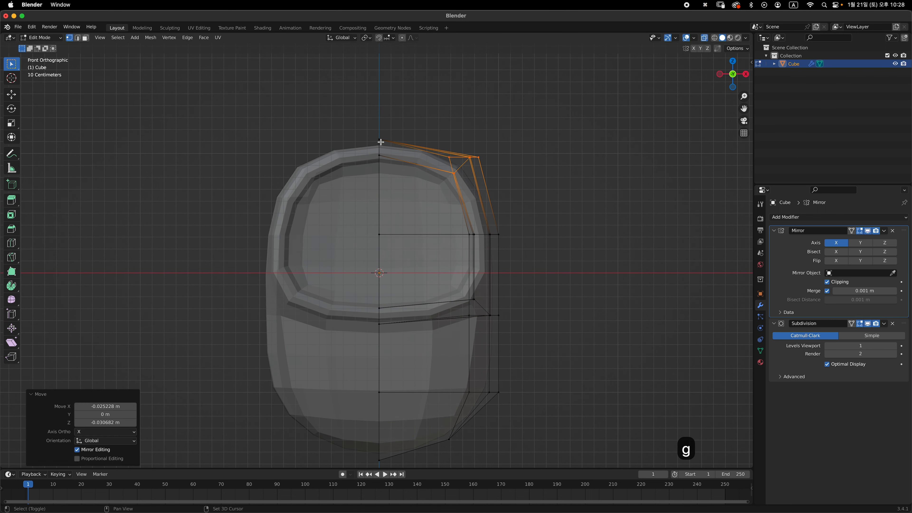
Readjust the top centre and the rim's bottom centre vertices along Z to round the opening further.
{"action": "left_click_drag", "start_coordinate": [350, 122], "coordinate": [420, 198]}
{"action": "key", "text": "g"}
{"action": "key", "text": "z"}
{"action": "left_click", "coordinate": [421, 198]}
{"action": "left_click_drag", "start_coordinate": [353, 286], "coordinate": [411, 343]}
{"action": "key", "text": "g"}
{"action": "key", "text": "z"}
{"action": "left_click", "coordinate": [413, 349]}
{"action": "key", "text": "alt+z"}
{"action": "key", "text": "Tab"}
Add a loop cut around the rim's inner wall, slid toward the front edge with a factor of -0.437.
{"action": "middle_click_drag", "start_coordinate": [490, 299], "coordinate": [287, 237]}
{"action": "key", "text": "Tab"}
{"action": "key", "text": "alt+z"}
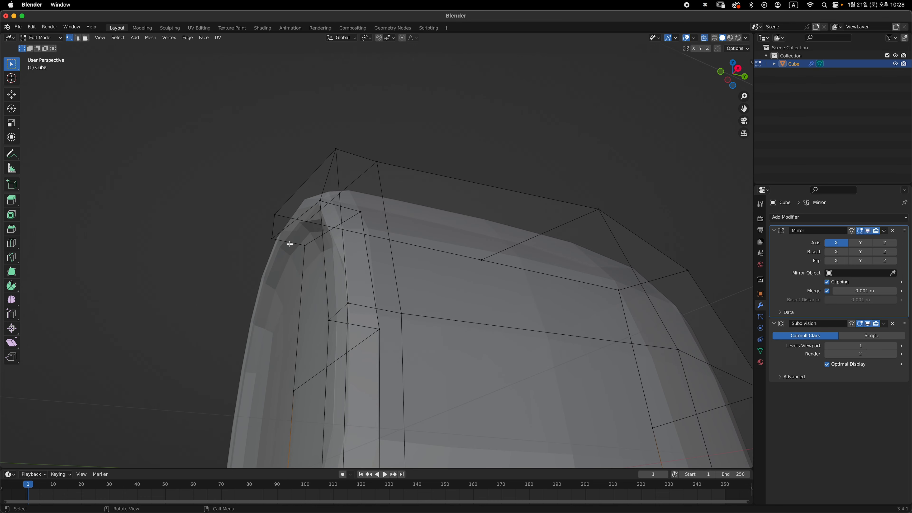
{"action": "key", "text": "super+r"}
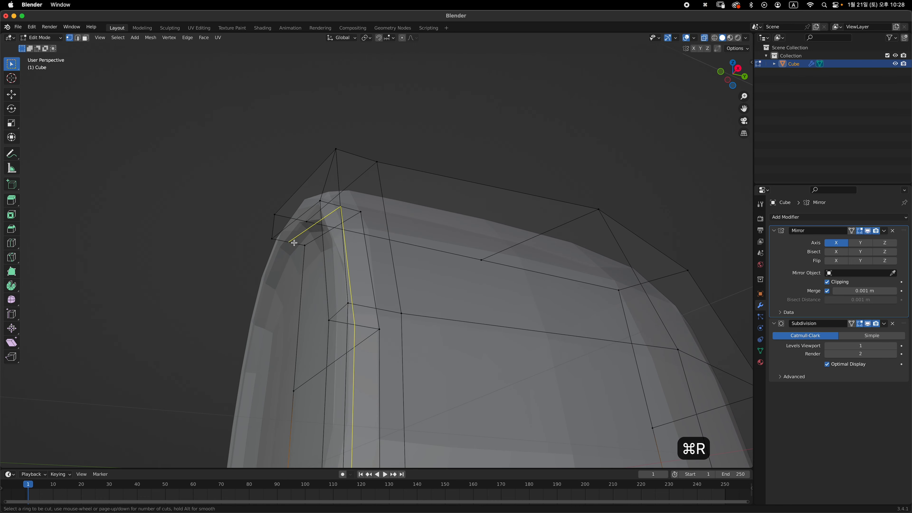
{"action": "left_click", "coordinate": [294, 243]}
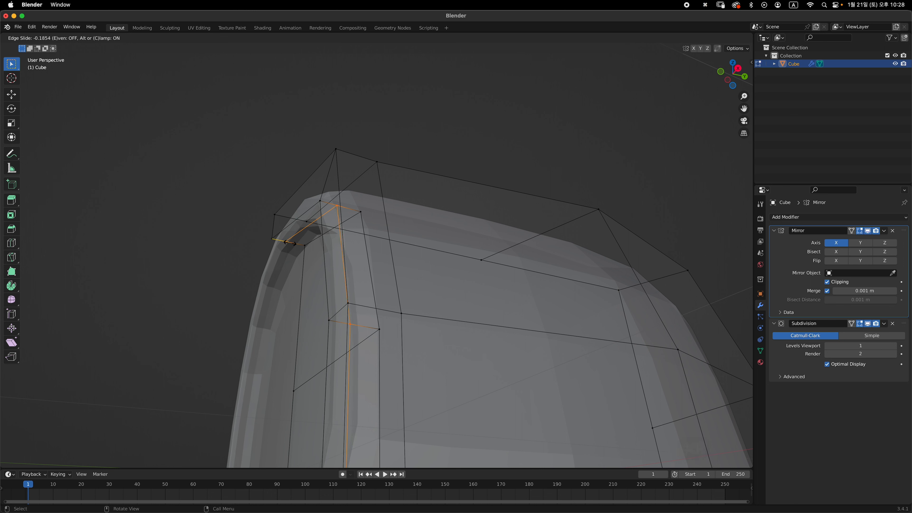
{"action": "left_click", "coordinate": [286, 243]}
{"action": "key", "text": "alt+z"}
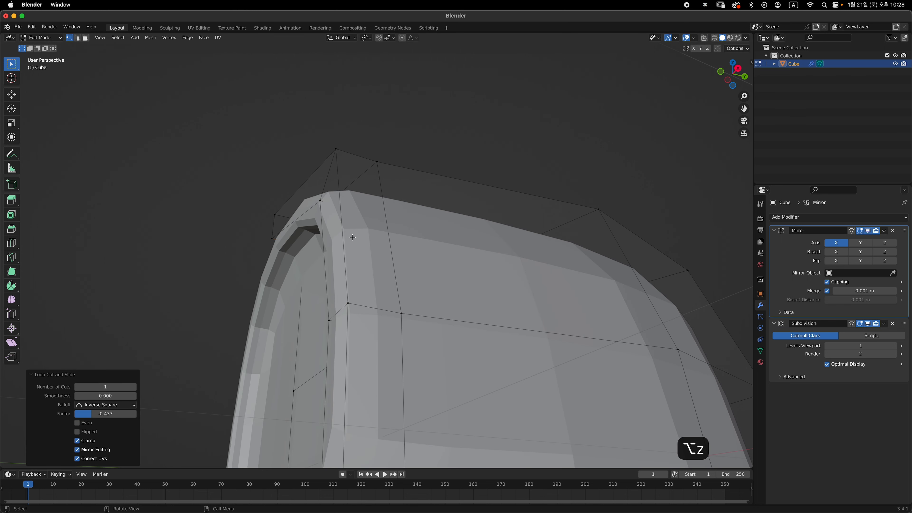
{"action": "middle_click_drag", "start_coordinate": [353, 237], "coordinate": [406, 254]}
{"action": "key", "text": "Tab"}
{"action": "scroll", "coordinate": [406, 255], "scroll_direction": "down", "scroll_amount": 3}
{"action": "middle_click_drag", "start_coordinate": [387, 284], "coordinate": [460, 298]}
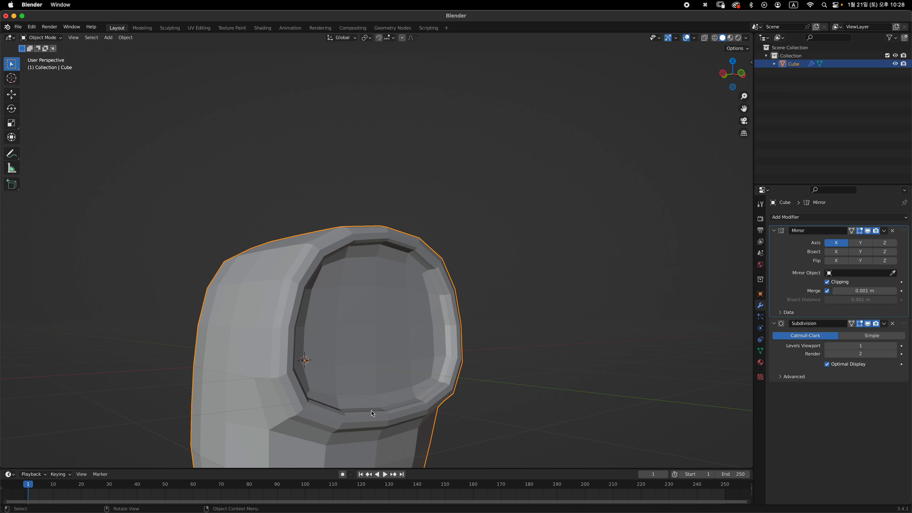
{"action": "middle_click_drag", "start_coordinate": [372, 414], "coordinate": [278, 280]}
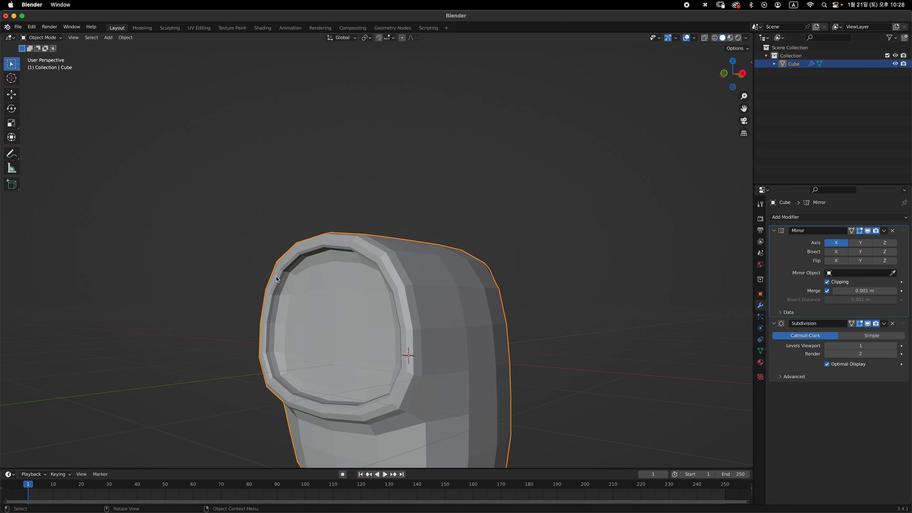
Undo and redo the inner-wall loop cut to compare the recess with and without it.
{"action": "key", "text": "super+z"}
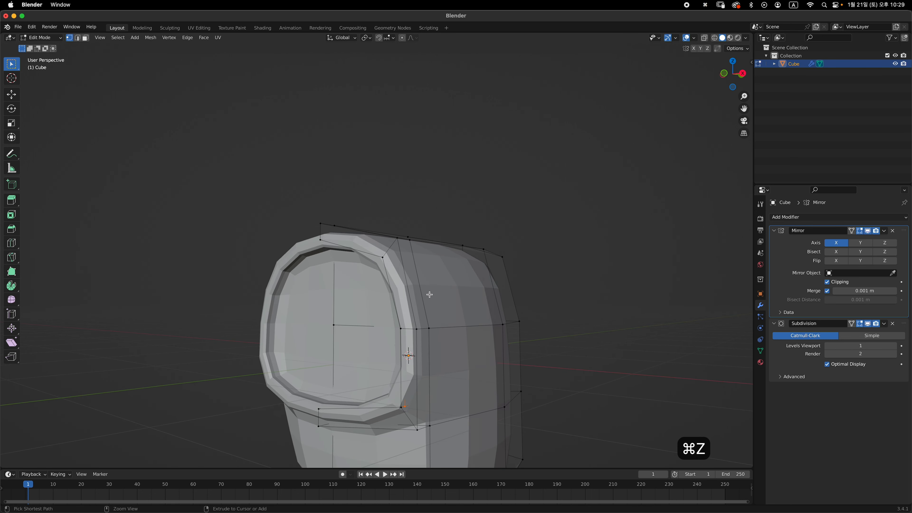
{"action": "key", "text": "super+z"}
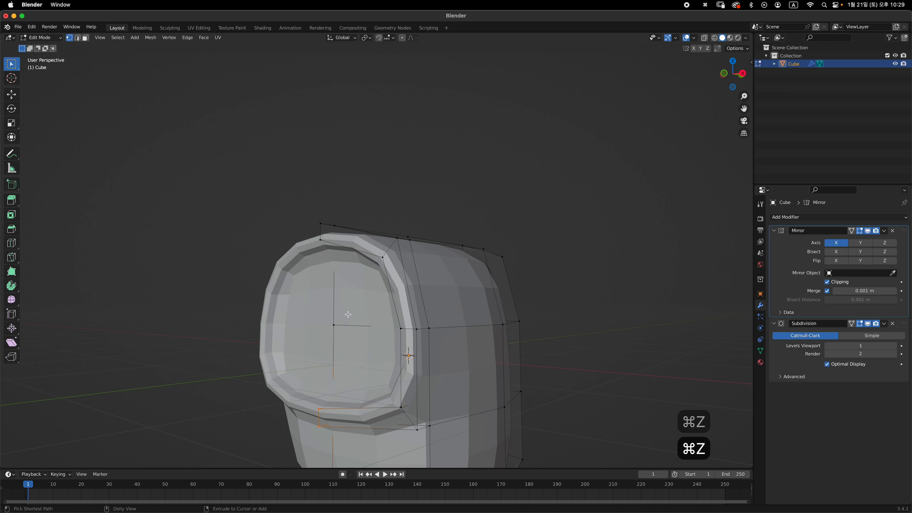
{"action": "middle_click_drag", "start_coordinate": [444, 269], "coordinate": [342, 255]}
{"action": "key", "text": "super+shift+z"}
{"action": "key", "text": "super+shift+z"}
Separate an in-place duplicate of the recess faces into a new object and select that object.
{"action": "key", "text": "Tab"}
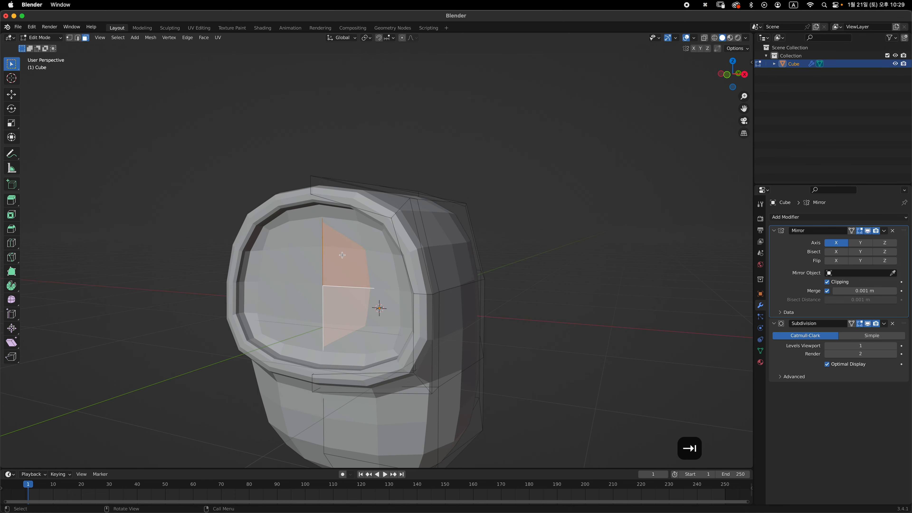
{"action": "key", "text": "3"}
{"action": "key", "text": "alt+z"}
{"action": "middle_click_drag", "start_coordinate": [382, 299], "coordinate": [455, 264]}
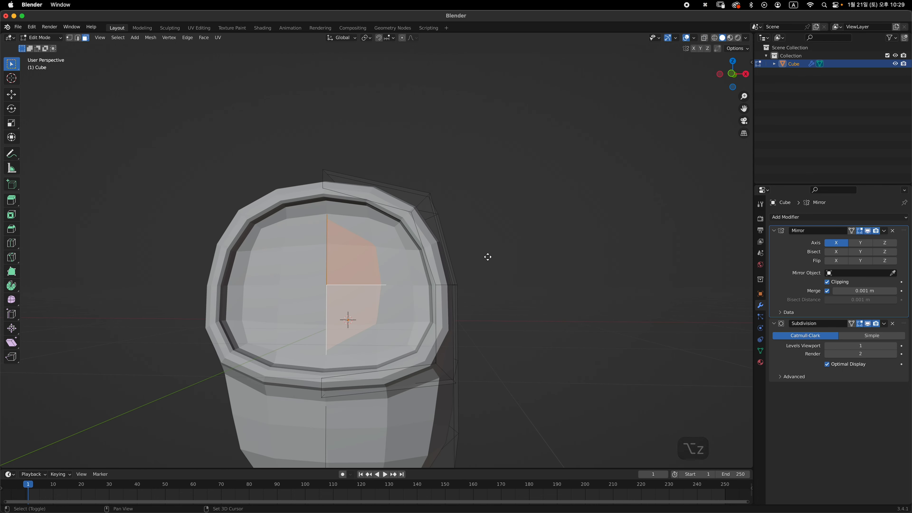
{"action": "key", "text": "shift+d"}
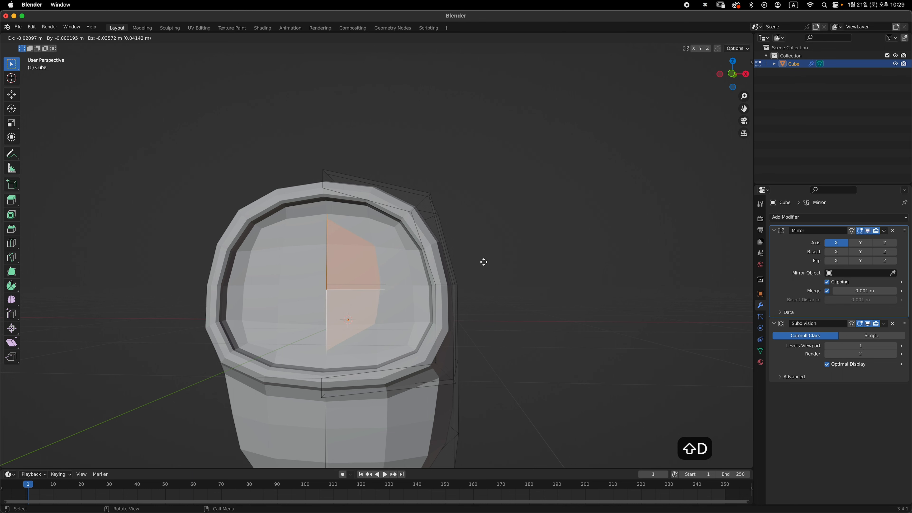
{"action": "key", "text": "Escape"}
{"action": "middle_click_drag", "start_coordinate": [479, 262], "coordinate": [393, 274]}
{"action": "middle_click_drag", "start_coordinate": [451, 265], "coordinate": [460, 262], "text": "shift"}
{"action": "key", "text": "p"}
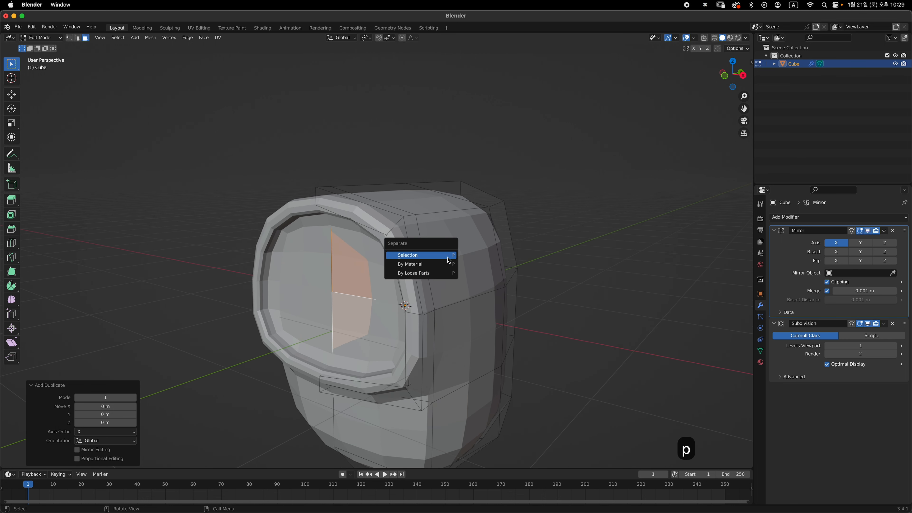
{"action": "left_click", "coordinate": [445, 256]}
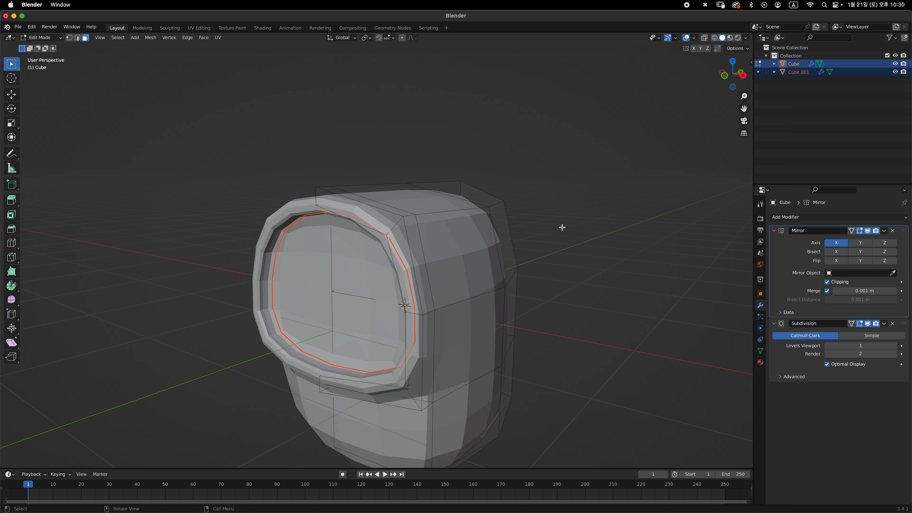
{"action": "key", "text": "Tab"}
{"action": "left_click", "coordinate": [799, 72]}
Move the separated panel away from the head to inspect the recess behind it, and undo the move.
{"action": "key", "text": "g"}
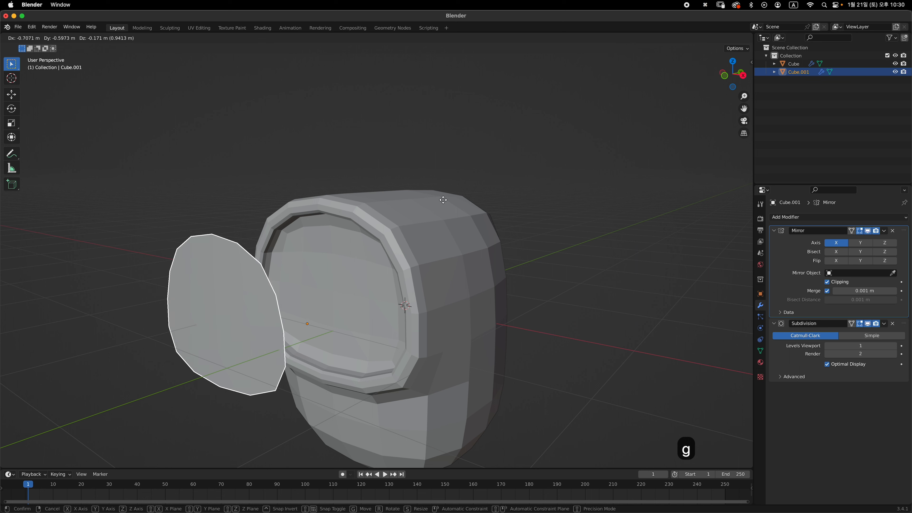
{"action": "left_click", "coordinate": [373, 269]}
{"action": "left_click", "coordinate": [373, 269]}
{"action": "key", "text": "Tab"}
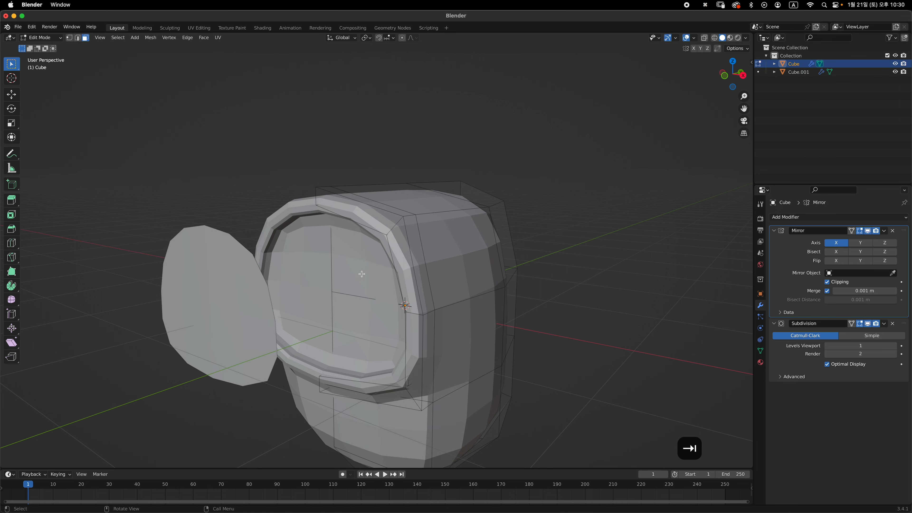
{"action": "middle_click_drag", "start_coordinate": [361, 268], "coordinate": [373, 263]}
{"action": "key", "text": "Tab"}
{"action": "key", "text": "super+z"}
{"action": "key", "text": "super+z"}
{"action": "key", "text": "super+z"}
{"action": "key", "text": "super+z"}
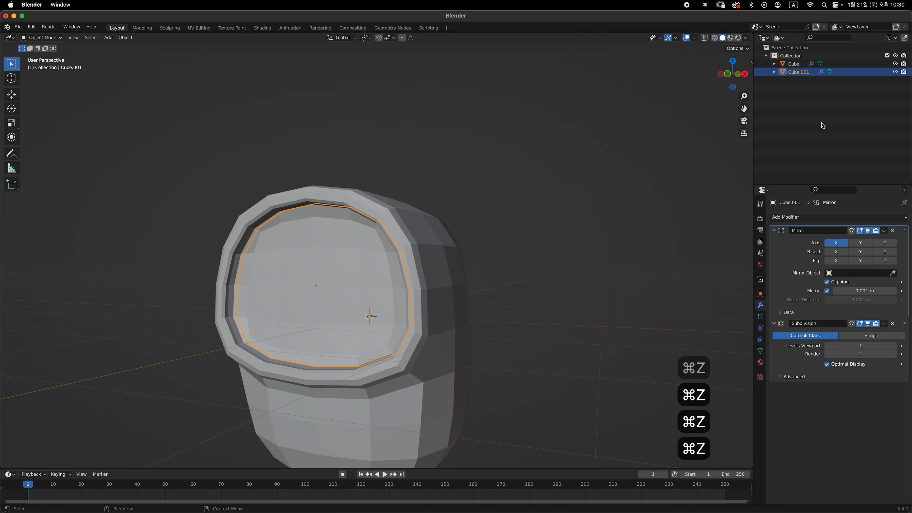
Extrude all faces of the separate face panel outward along their normals by 0.18636 m.
{"action": "mouse_move", "coordinate": [504, 192]}
{"action": "middle_mouse_down", "text": "shift"}
{"action": "mouse_move", "coordinate": [553, 177]}
{"action": "mouse_move", "coordinate": [498, 201]}
{"action": "middle_mouse_up", "text": "shift"}
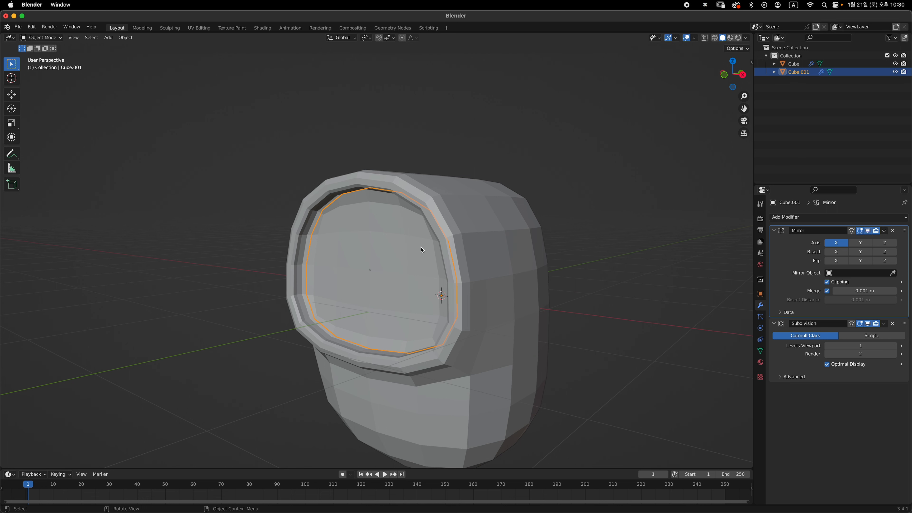
{"action": "key", "text": "Tab"}
{"action": "middle_click_drag", "start_coordinate": [474, 223], "coordinate": [485, 220]}
{"action": "key", "text": "a"}
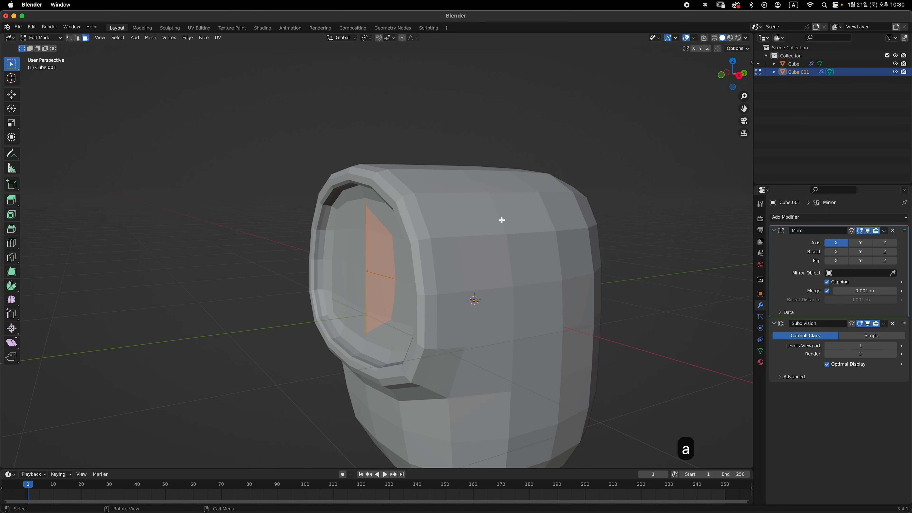
{"action": "key", "text": "e"}
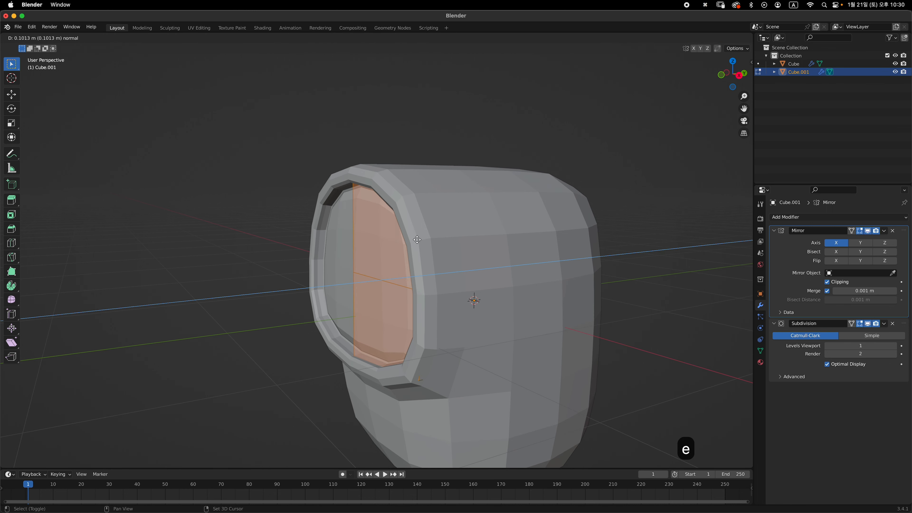
{"action": "left_click", "coordinate": [316, 264]}
{"action": "scroll", "coordinate": [530, 259], "scroll_direction": "up", "scroll_amount": 5}
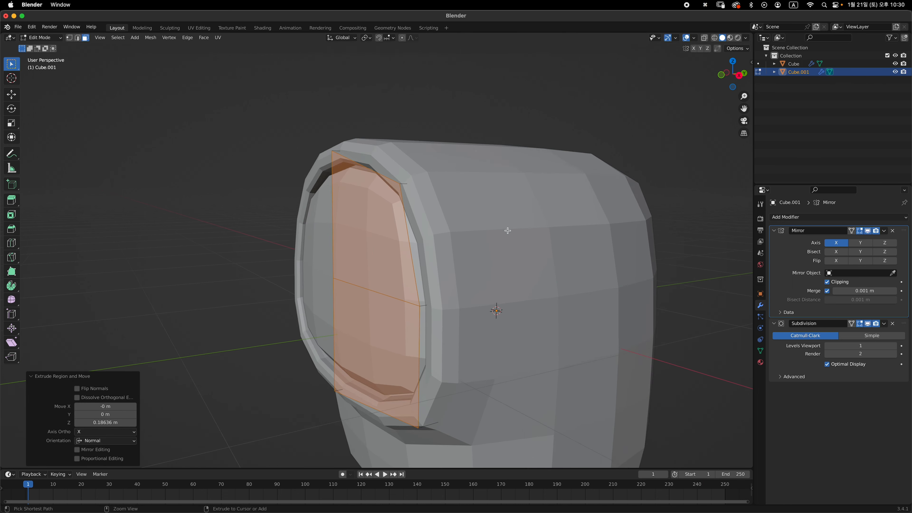
Add a loop cut around the extruded panel's side wall, slid toward its front face.
{"action": "middle_click_drag", "start_coordinate": [454, 262], "coordinate": [388, 294]}
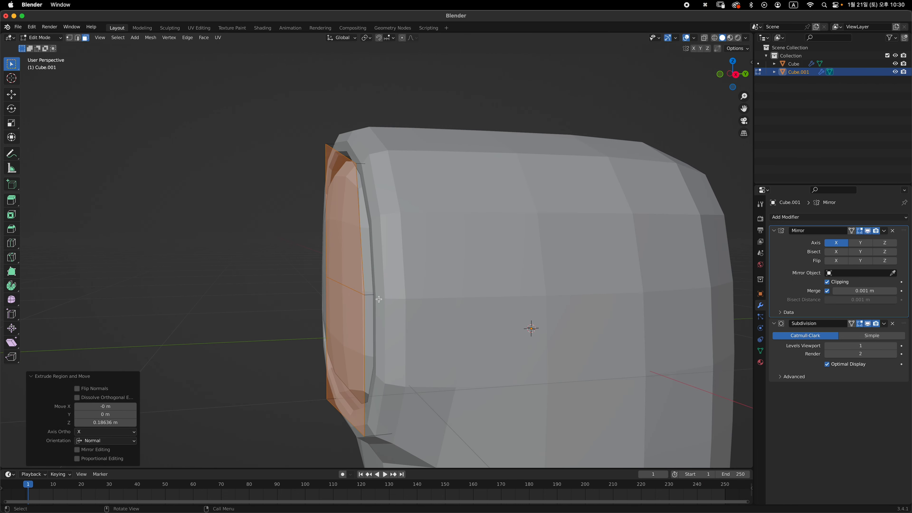
{"action": "key", "text": "alt+z"}
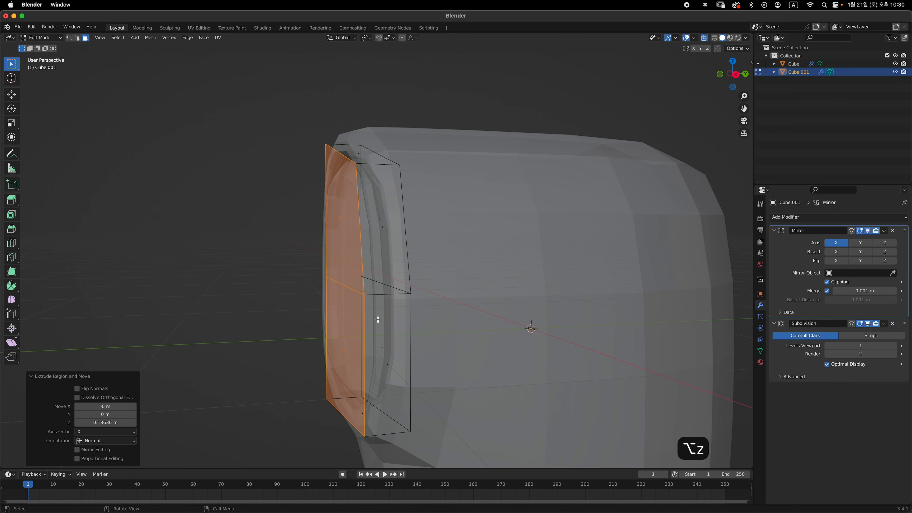
{"action": "middle_click_drag", "start_coordinate": [378, 320], "coordinate": [365, 276]}
{"action": "middle_click_drag", "start_coordinate": [367, 209], "coordinate": [348, 226]}
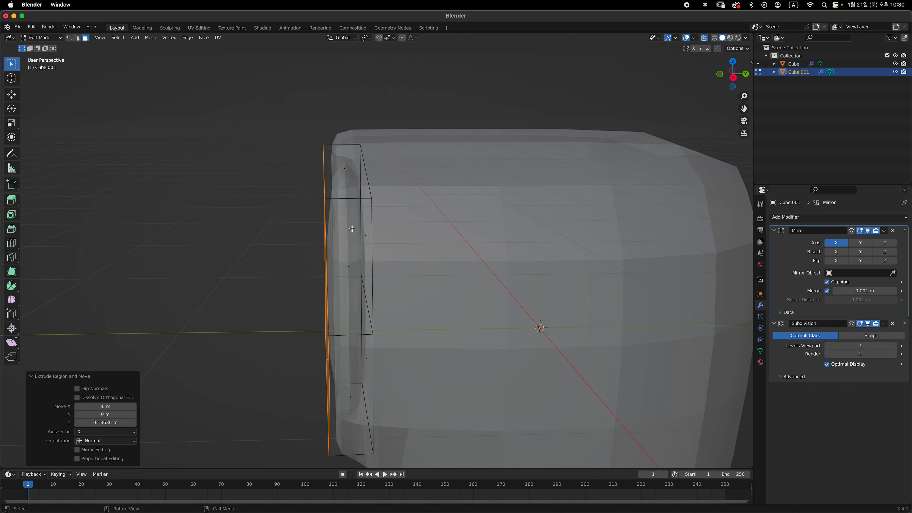
{"action": "key", "text": "super+r"}
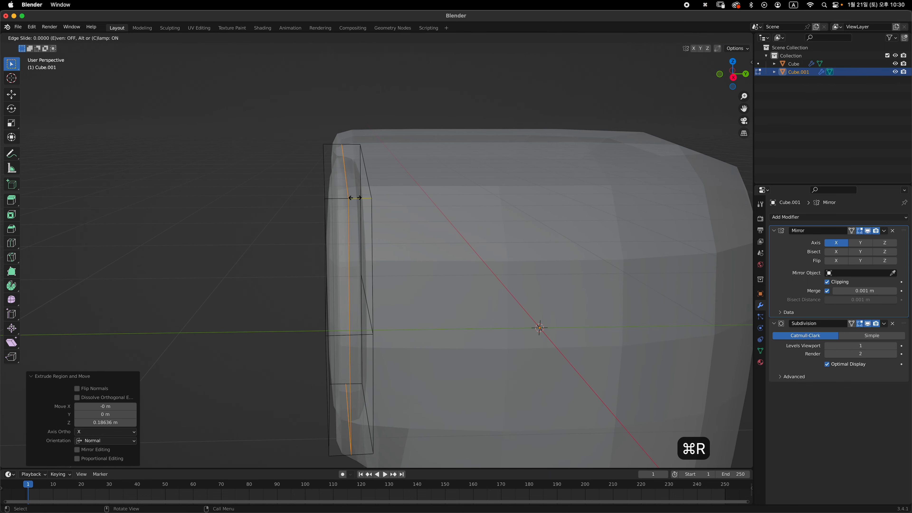
{"action": "left_click", "coordinate": [353, 197]}
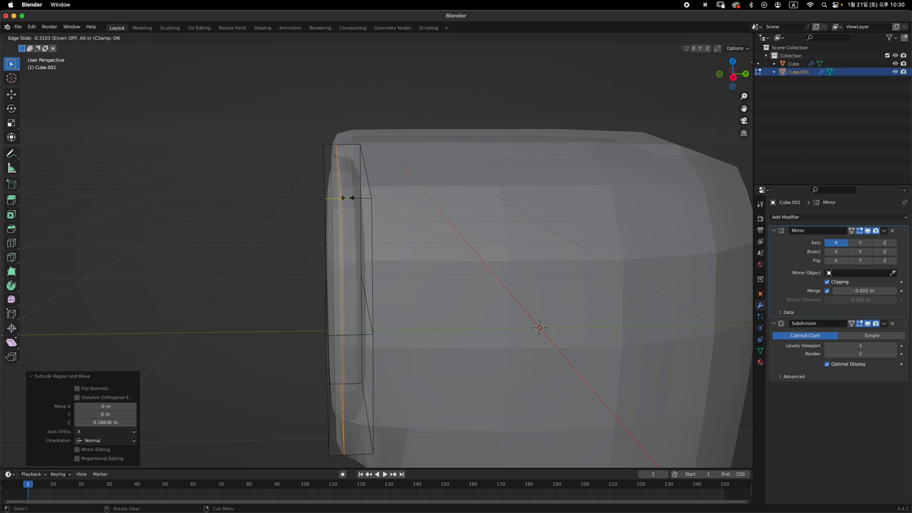
{"action": "left_click", "coordinate": [345, 200]}
{"action": "key", "text": "alt+z"}
{"action": "key", "text": "Tab"}
{"action": "middle_click_drag", "start_coordinate": [383, 211], "coordinate": [414, 242]}
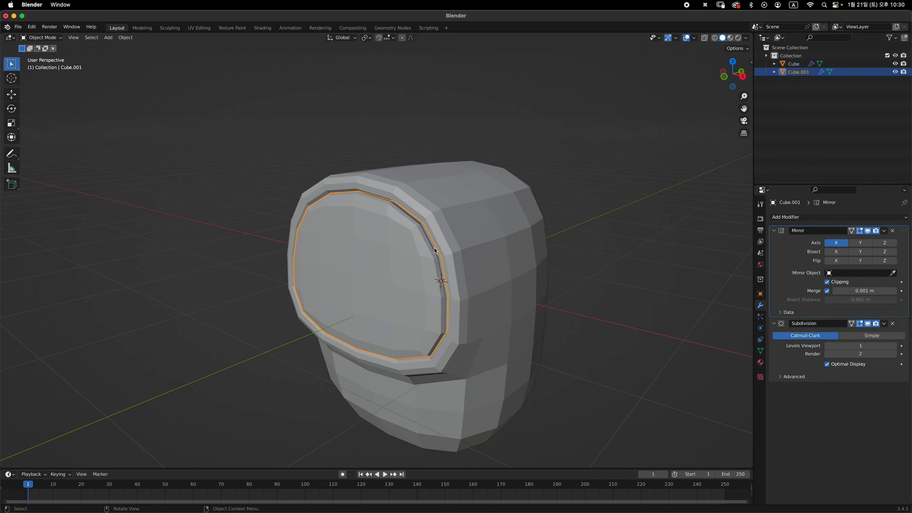
Move the head's mid-depth vertical edge loop outward along X by 0.054849 m.
{"action": "key", "text": "grave"}
{"action": "left_click", "coordinate": [489, 342]}
{"action": "scroll", "coordinate": [490, 284], "scroll_direction": "down", "scroll_amount": 2}
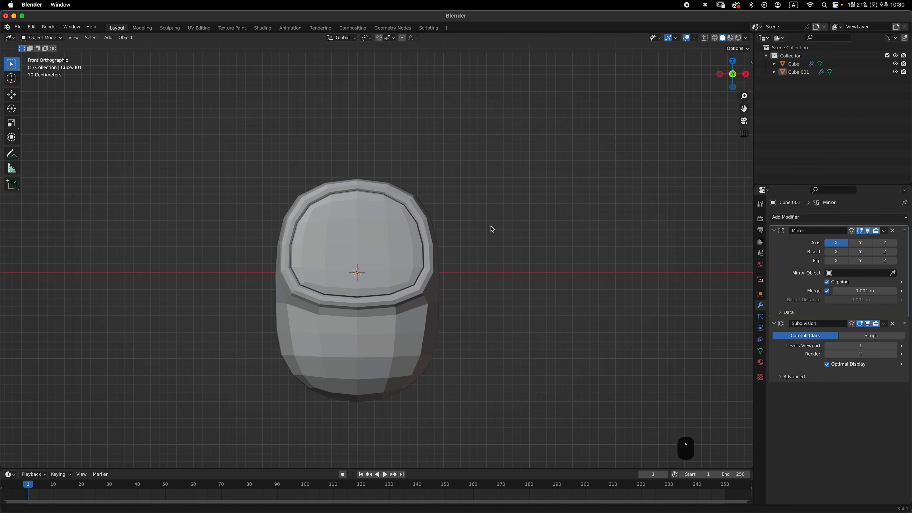
{"action": "left_click", "coordinate": [417, 320]}
{"action": "middle_click_drag", "start_coordinate": [470, 275], "coordinate": [471, 234]}
{"action": "key", "text": "Tab"}
{"action": "key", "text": "2"}
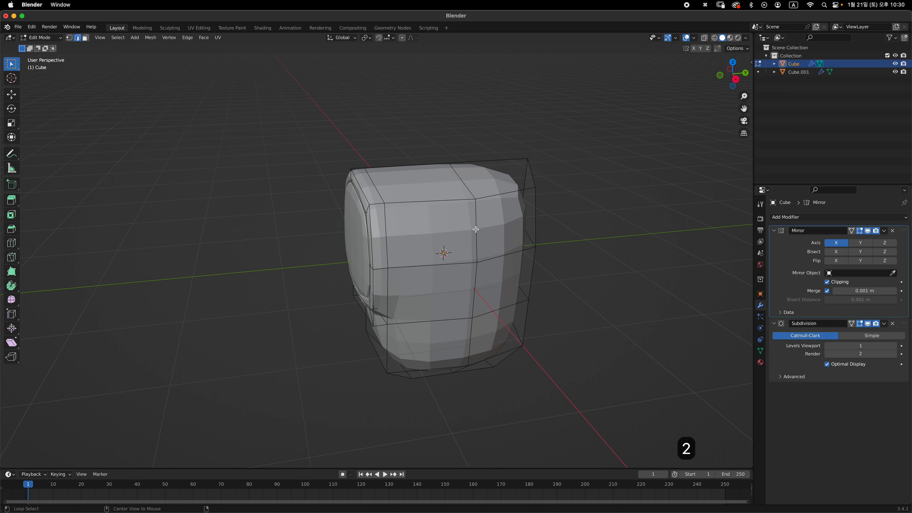
{"action": "left_click", "coordinate": [477, 223], "text": "alt"}
{"action": "middle_click_drag", "start_coordinate": [478, 245], "coordinate": [503, 206]}
{"action": "key", "text": "grave"}
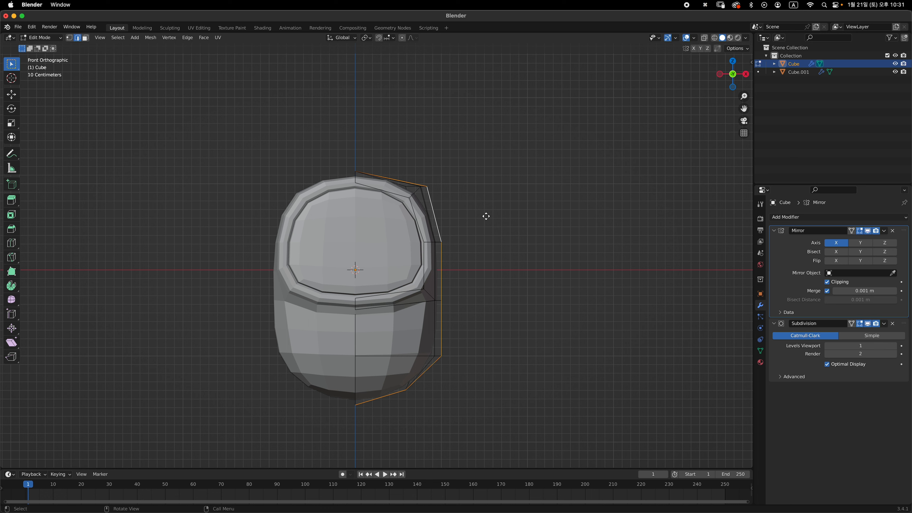
{"action": "key", "text": "g"}
{"action": "key", "text": "x"}
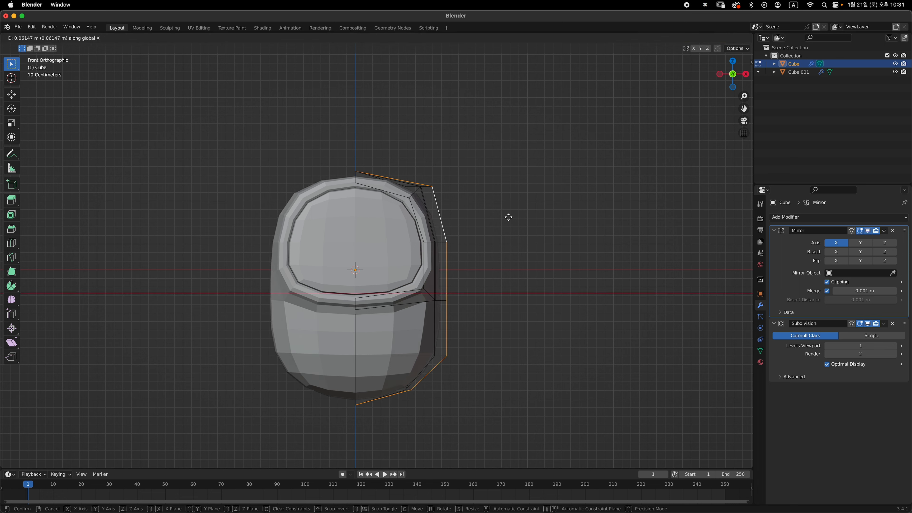
{"action": "left_click", "coordinate": [504, 218]}
Raise the mid-depth loop's top centre vertex along Z by 0.092675 m.
{"action": "middle_click_drag", "start_coordinate": [595, 194], "coordinate": [451, 160]}
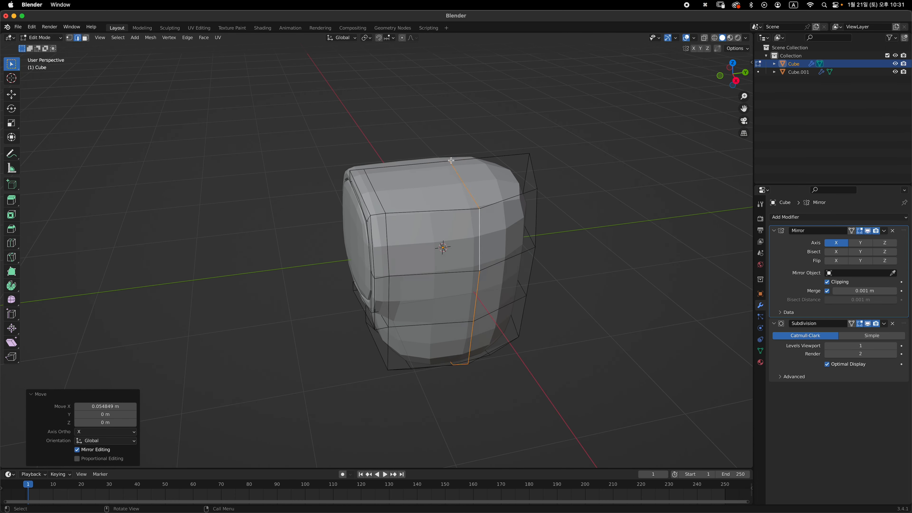
{"action": "key", "text": "1"}
{"action": "key", "text": "g"}
{"action": "key", "text": "z"}
{"action": "left_click", "coordinate": [492, 176]}
{"action": "middle_click_drag", "start_coordinate": [497, 194], "coordinate": [488, 163]}
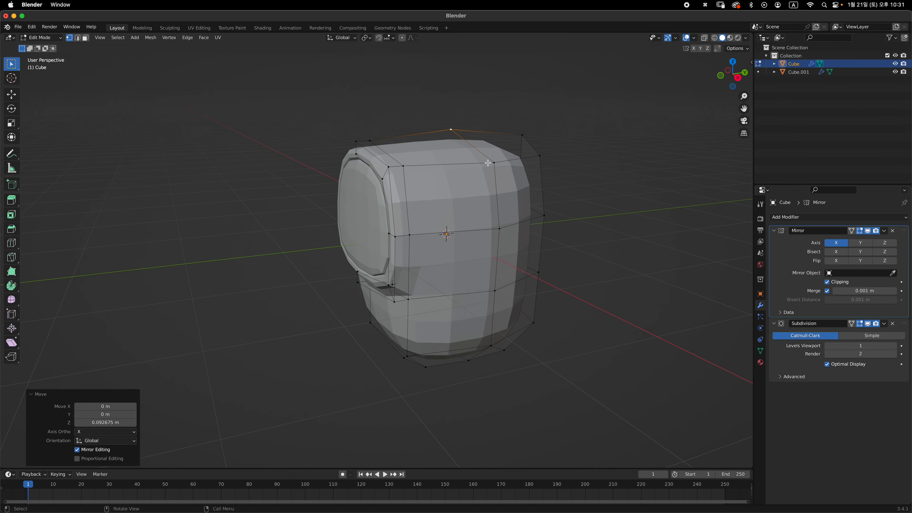
Adjust the height of the mid-depth loop's upper side vertex along Z.
{"action": "left_click", "coordinate": [492, 163]}
{"action": "key", "text": "grave"}
{"action": "key", "text": "g"}
{"action": "key", "text": "z"}
{"action": "left_click", "coordinate": [517, 198]}
{"action": "key", "text": "Tab"}
{"action": "middle_click_drag", "start_coordinate": [517, 200], "coordinate": [399, 232]}
{"action": "key", "text": "grave"}
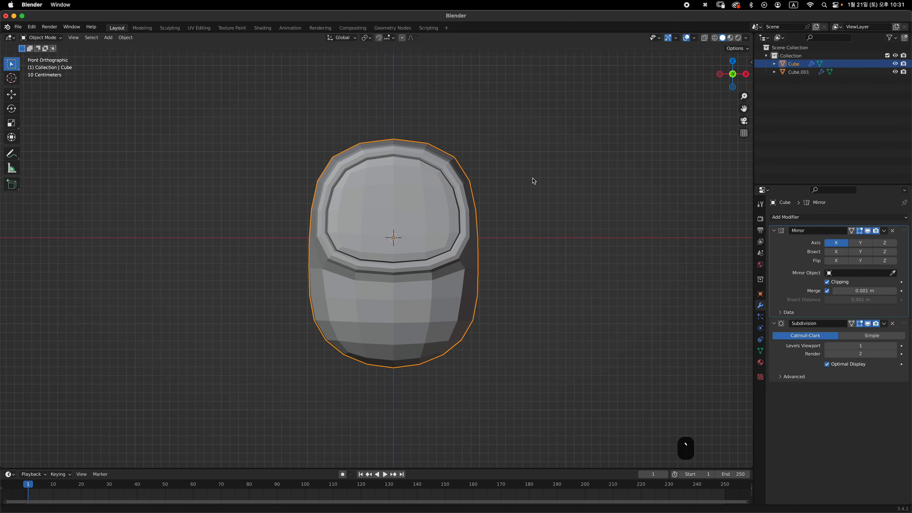
{"action": "key", "text": "Tab"}
{"action": "key", "text": "1"}
{"action": "key", "text": "alt+z"}
{"action": "left_click_drag", "start_coordinate": [461, 86], "coordinate": [590, 397]}
{"action": "key", "text": "g"}
{"action": "key", "text": "x"}
{"action": "left_click", "coordinate": [571, 218]}
{"action": "key", "text": "alt+z"}
{"action": "key", "text": "Tab"}
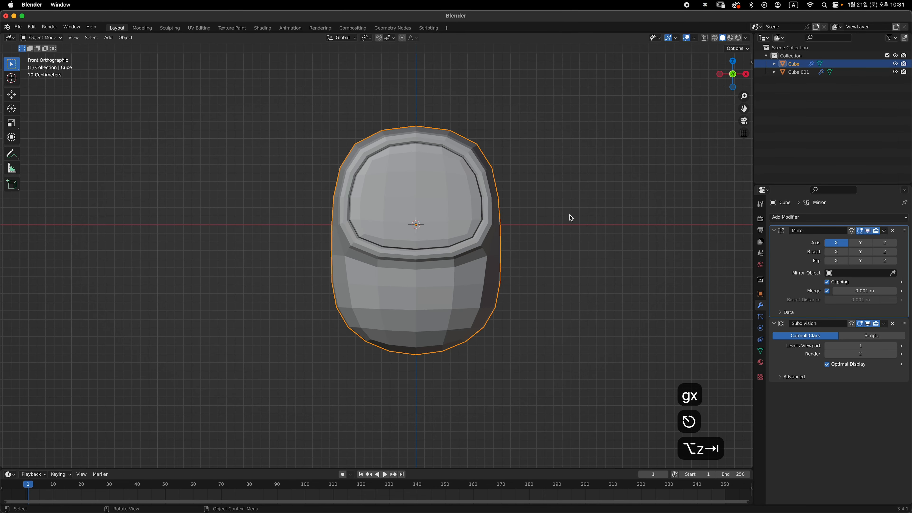
Apply the Mirror and Subdivision modifiers on both the face panel and the head.
{"action": "left_click", "coordinate": [497, 312]}
{"action": "middle_click_drag", "start_coordinate": [497, 312], "coordinate": [567, 242]}
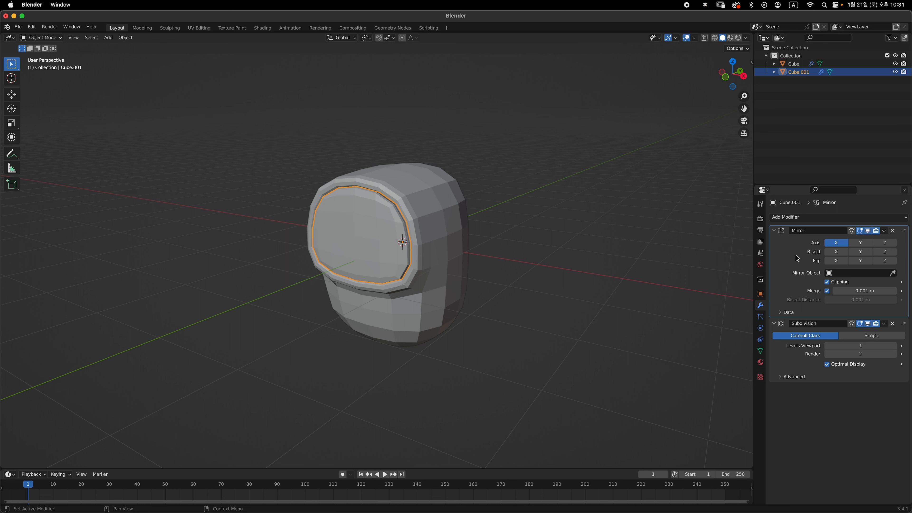
{"action": "key", "text": "super+a"}
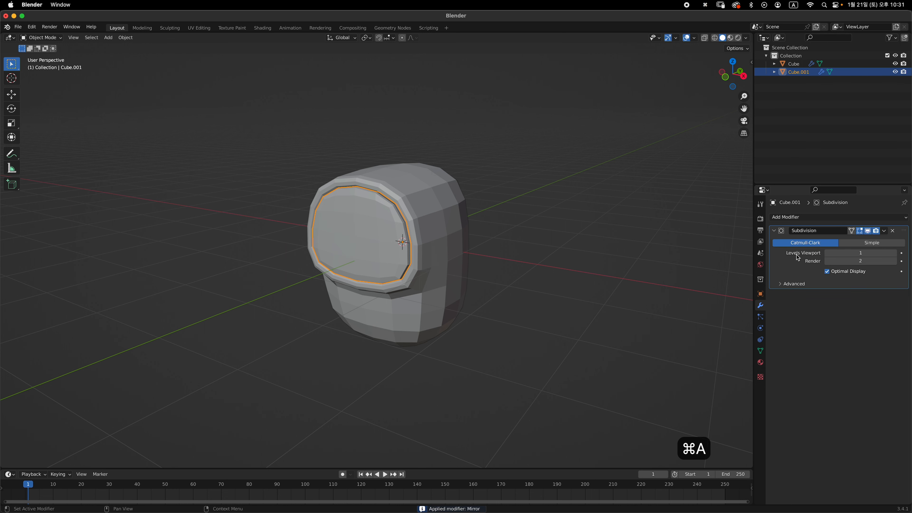
{"action": "key", "text": "super+a"}
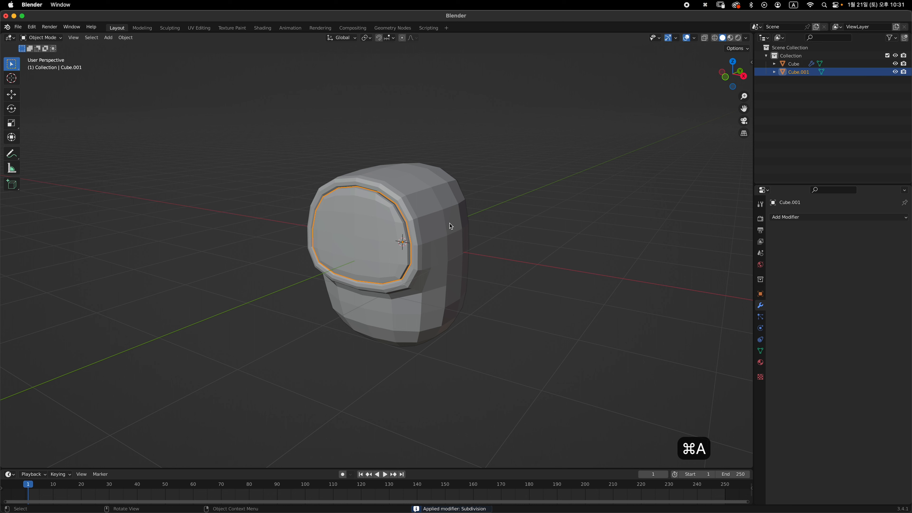
{"action": "left_click", "coordinate": [451, 211]}
{"action": "key", "text": "super+a"}
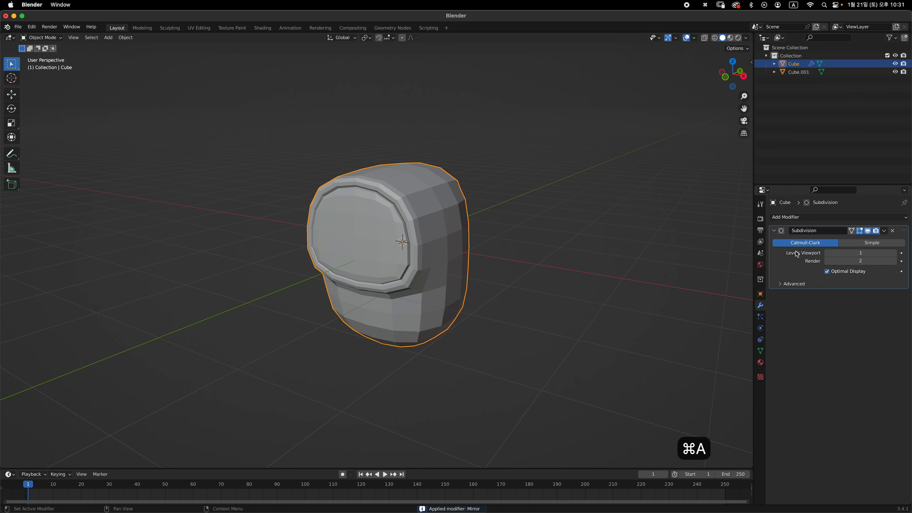
{"action": "key", "text": "super+a"}
Bevel the horizontal edge loop running around the head near the front opening's mid-height with a width of 0.0101 m.
{"action": "middle_click_drag", "start_coordinate": [489, 247], "coordinate": [559, 285], "text": "shift"}
{"action": "key", "text": "grave"}
{"action": "left_click", "coordinate": [592, 207]}
{"action": "left_click", "coordinate": [485, 295]}
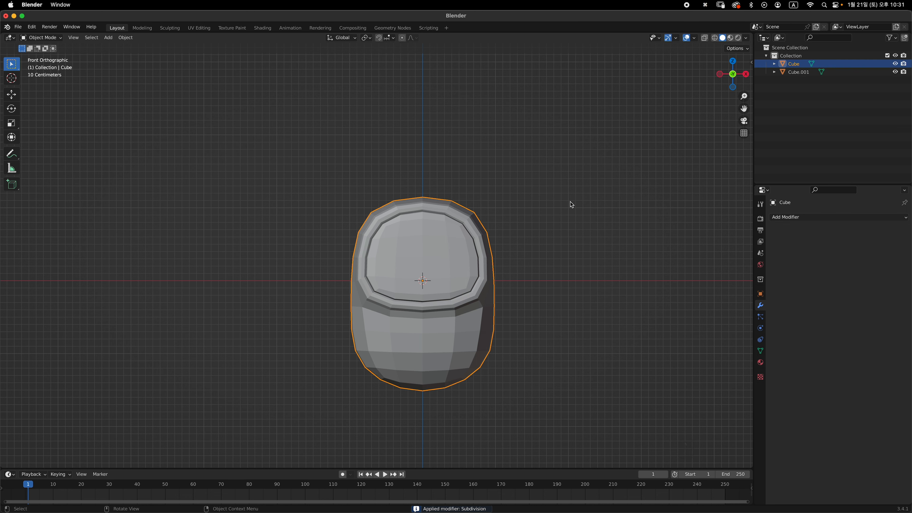
{"action": "middle_click_drag", "start_coordinate": [572, 204], "coordinate": [511, 236]}
{"action": "key", "text": "Tab"}
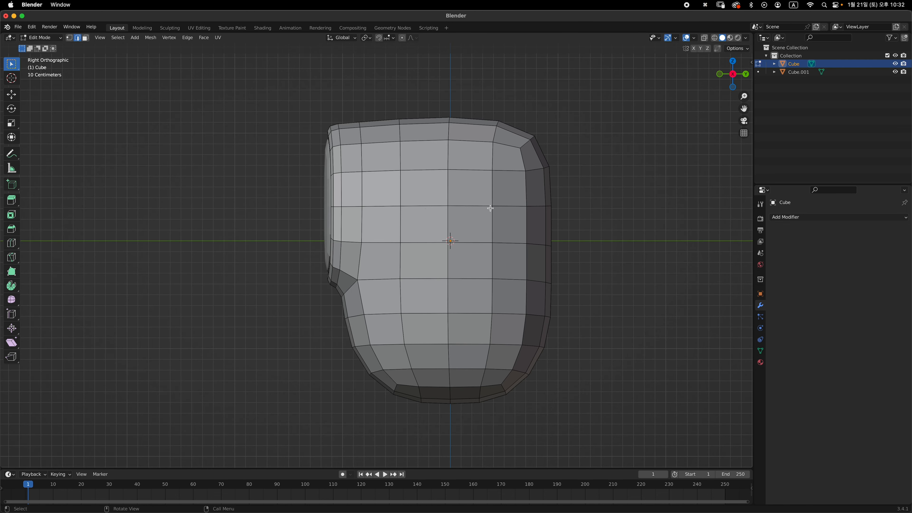
{"action": "middle_click_drag", "start_coordinate": [464, 210], "coordinate": [496, 213]}
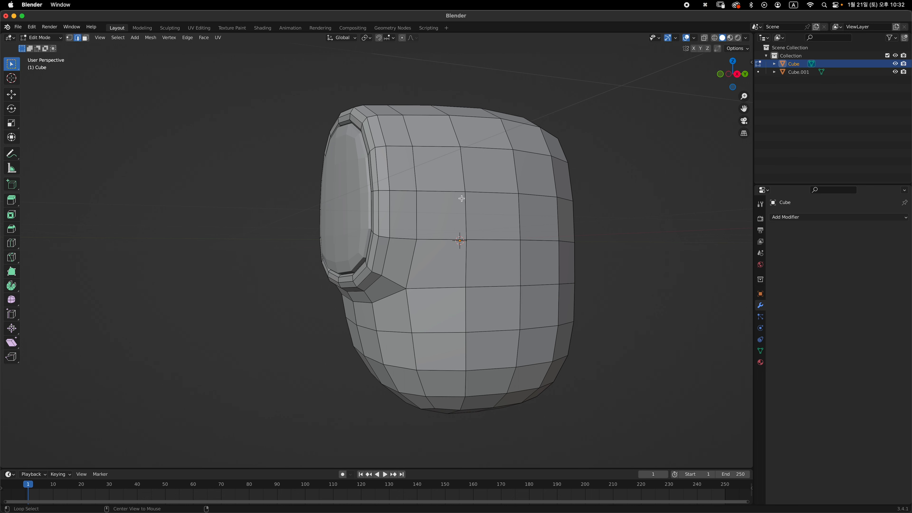
{"action": "middle_click_drag", "start_coordinate": [461, 198], "coordinate": [482, 199]}
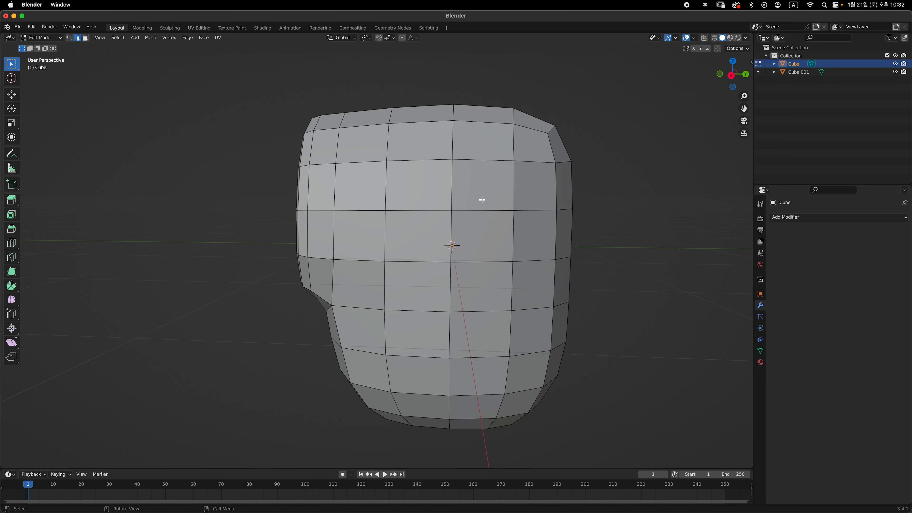
{"action": "left_click", "coordinate": [432, 210], "text": "alt"}
{"action": "middle_click_drag", "start_coordinate": [431, 210], "coordinate": [489, 247]}
{"action": "key", "text": "alt+z"}
{"action": "key", "text": "alt+z"}
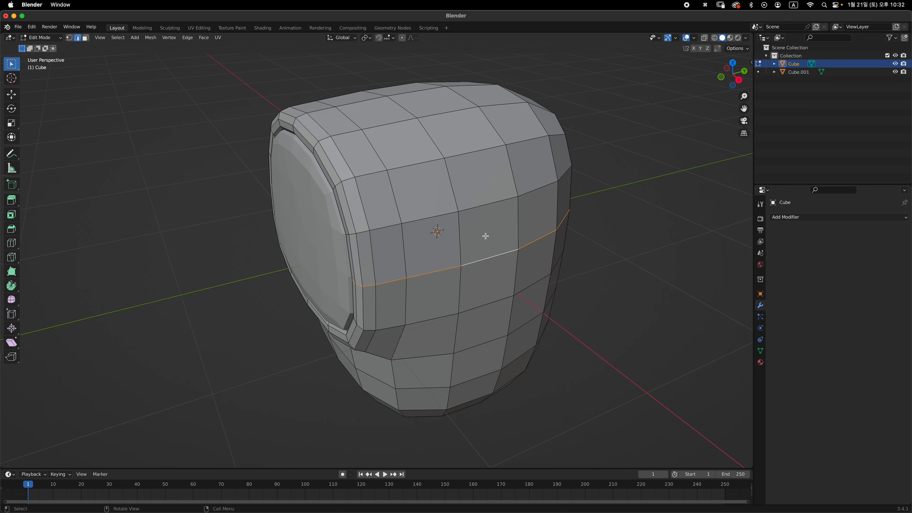
{"action": "key", "text": "super+b"}
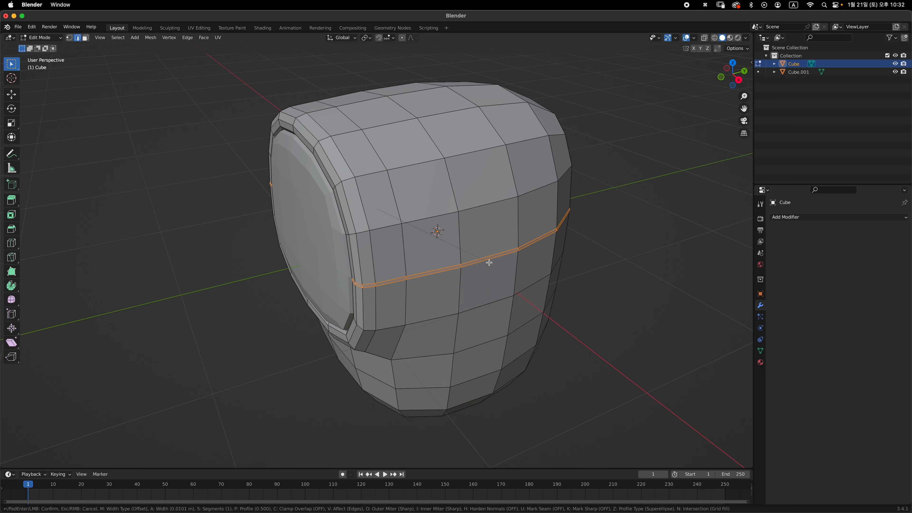
{"action": "left_click", "coordinate": [489, 263]}
Set the bevel on the head's horizontal loop to 2 segments.
{"action": "scroll", "coordinate": [468, 224], "scroll_direction": "up", "scroll_amount": 6}
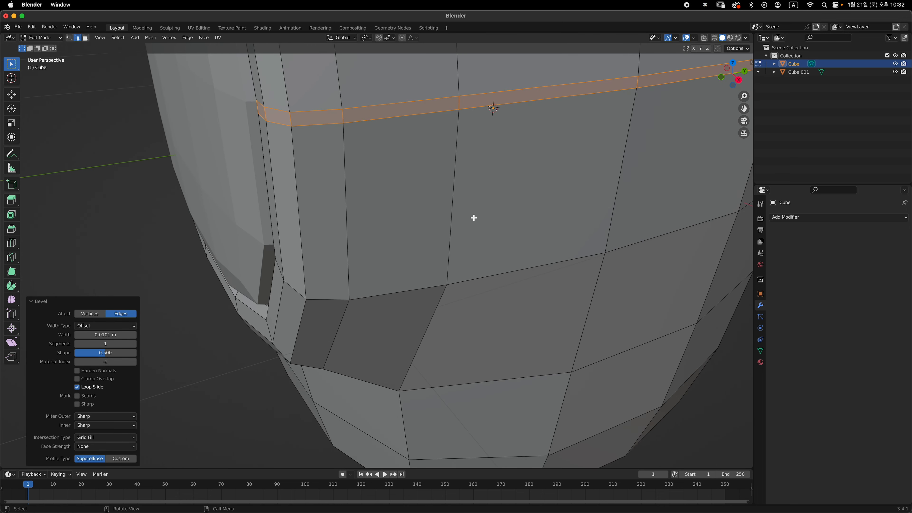
{"action": "middle_click_drag", "start_coordinate": [474, 218], "coordinate": [455, 263], "text": "shift"}
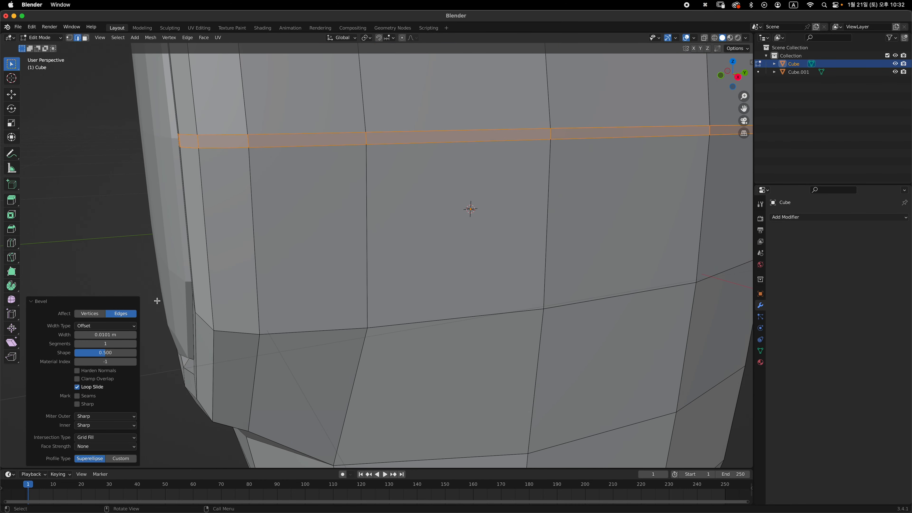
{"action": "left_click", "coordinate": [134, 344]}
{"action": "middle_click_drag", "start_coordinate": [287, 144], "coordinate": [294, 248], "text": "shift"}
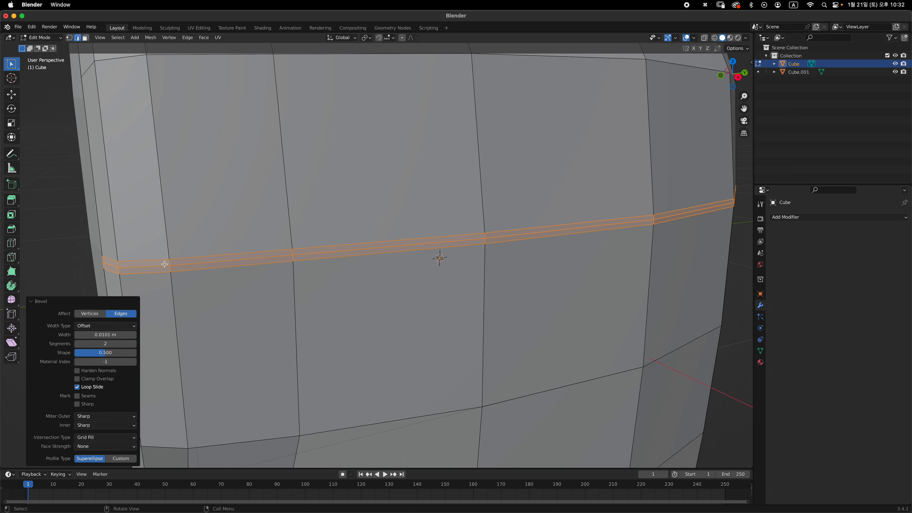
Sink the bevelled band's centre edge loop inward with Shrink/Fatten at an offset of -0.0215 m to form a seam groove.
{"action": "key", "text": "ctrl+z"}
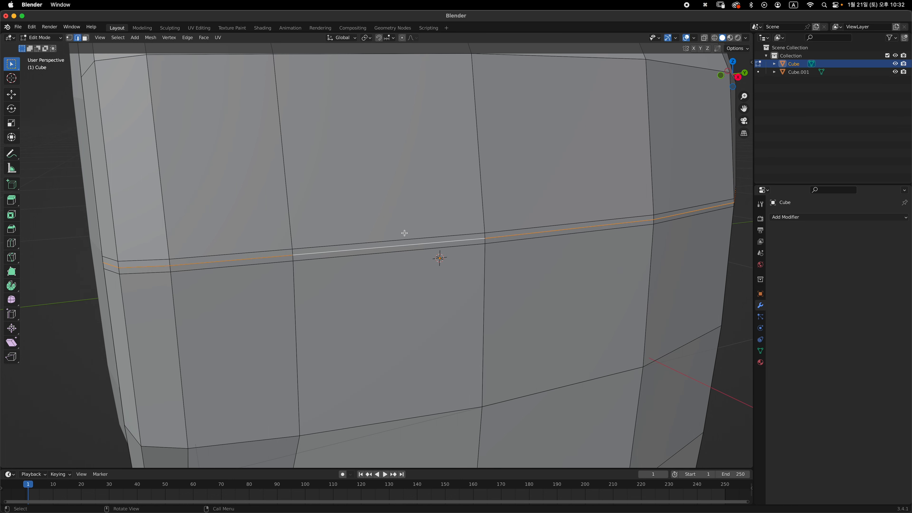
{"action": "middle_click_drag", "start_coordinate": [392, 204], "coordinate": [411, 202]}
{"action": "mouse_move", "coordinate": [472, 207]}
{"action": "middle_mouse_down"}
{"action": "mouse_move", "coordinate": [498, 204]}
{"action": "mouse_move", "coordinate": [483, 212]}
{"action": "middle_mouse_up"}
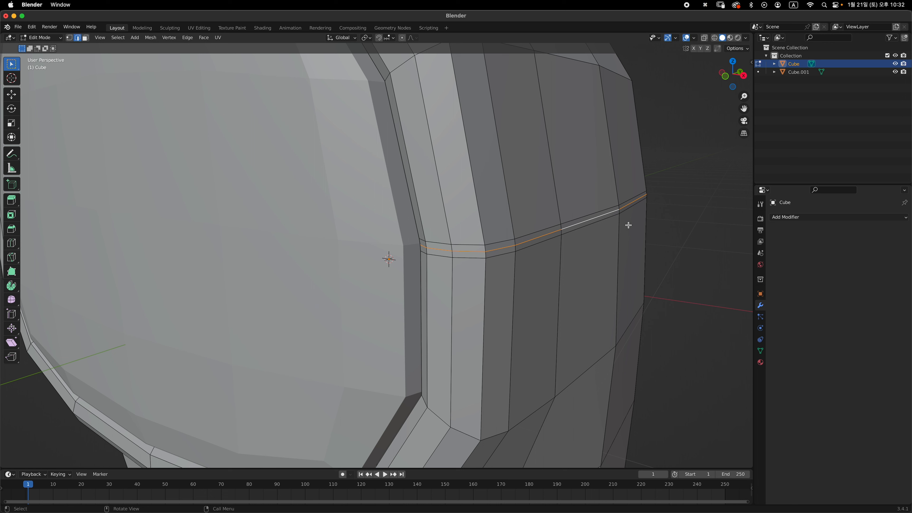
{"action": "key", "text": "alt+s"}
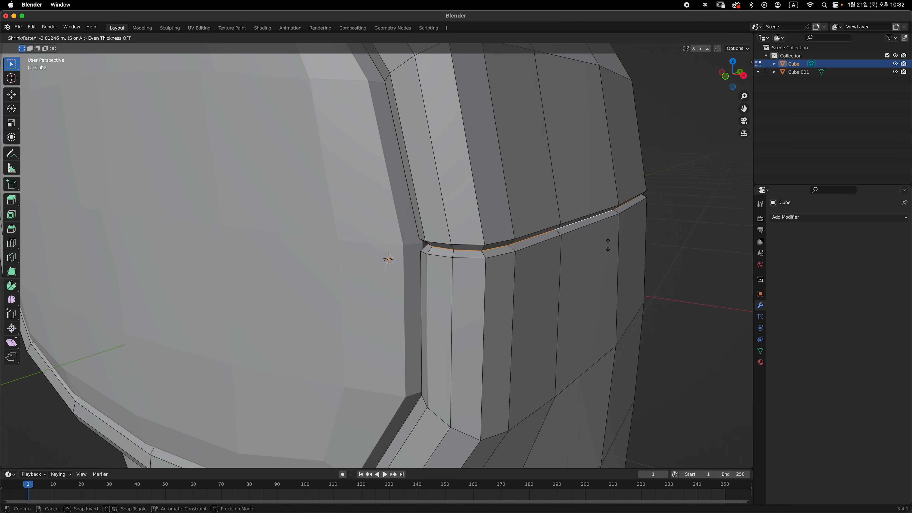
{"action": "left_click", "coordinate": [594, 258]}
{"action": "key", "text": "grave"}
{"action": "left_click", "coordinate": [525, 203]}
{"action": "middle_click_drag", "start_coordinate": [603, 241], "coordinate": [582, 265], "text": "shift"}
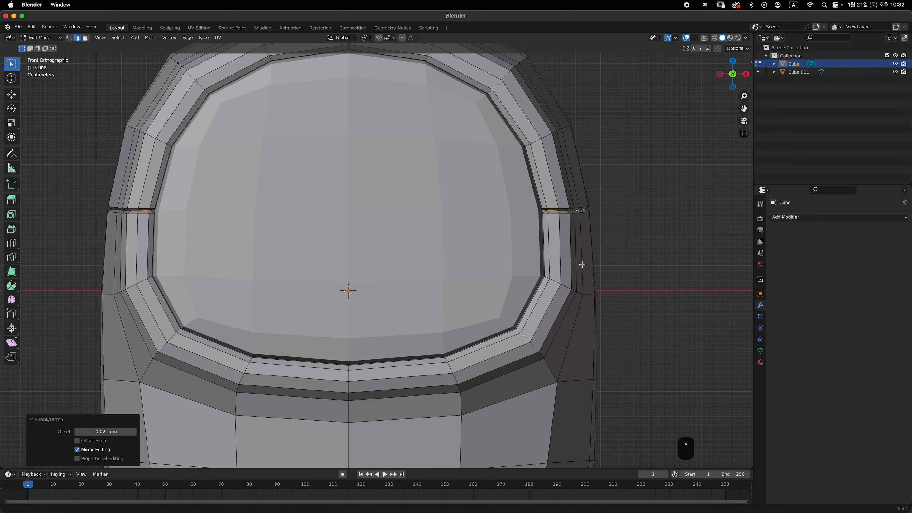
Scale the centre edge loop of the seam groove inward to 0.976 to deepen the groove.
{"action": "scroll", "coordinate": [582, 265], "scroll_direction": "up", "scroll_amount": 4}
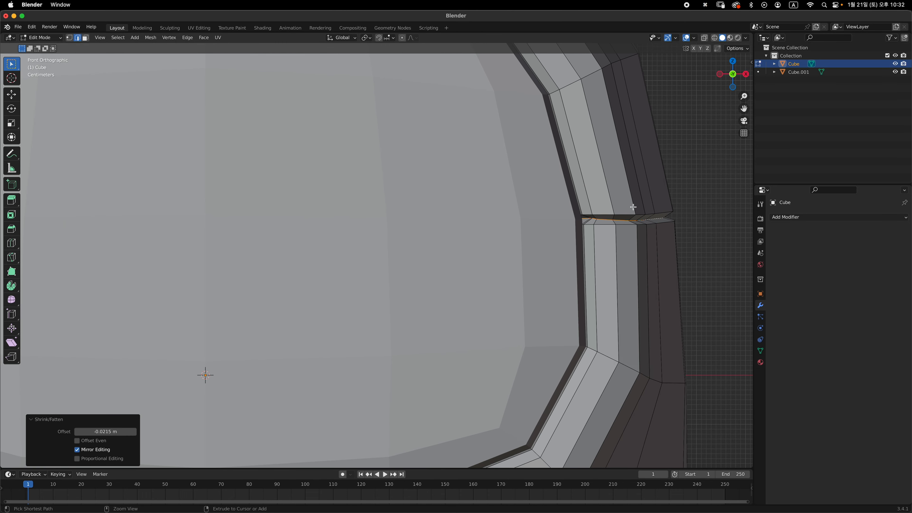
{"action": "middle_click_drag", "start_coordinate": [644, 208], "coordinate": [648, 188], "text": "shift"}
{"action": "middle_click_drag", "start_coordinate": [633, 247], "coordinate": [555, 235], "text": "shift"}
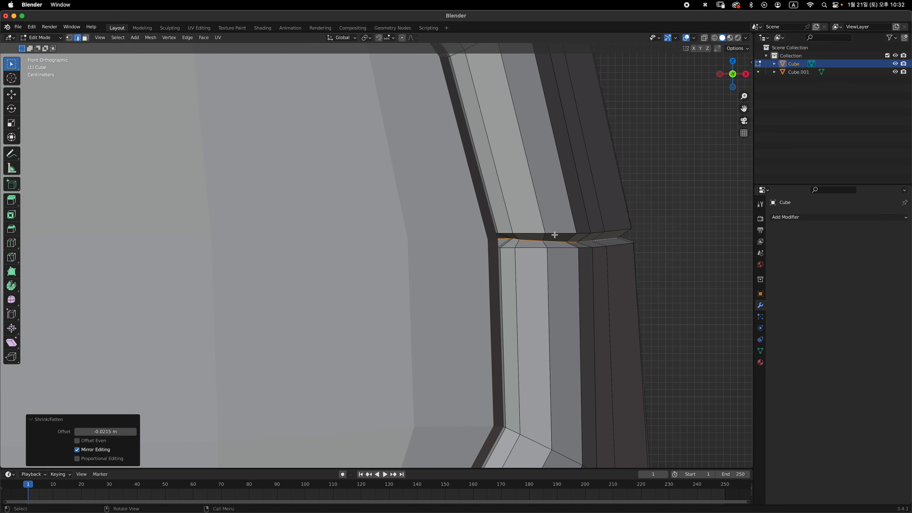
{"action": "middle_click_drag", "start_coordinate": [499, 242], "coordinate": [507, 265]}
{"action": "middle_click_drag", "start_coordinate": [440, 310], "coordinate": [442, 305]}
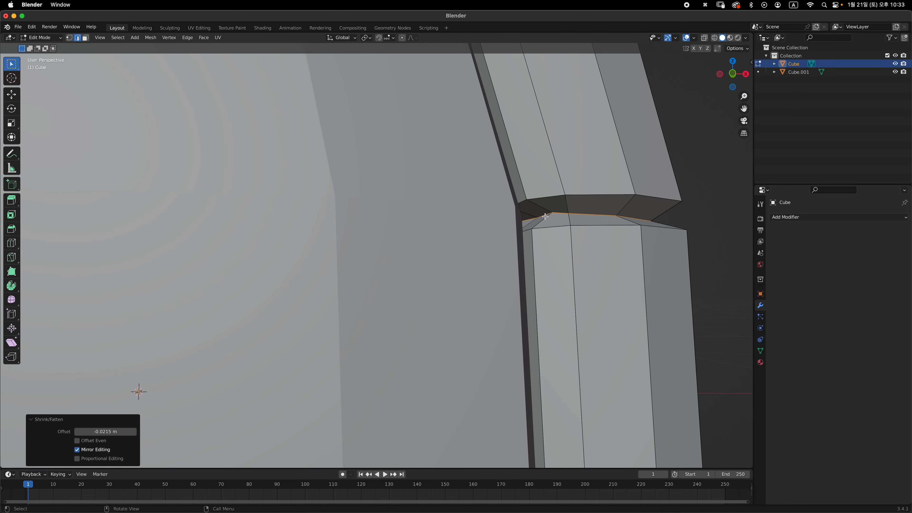
{"action": "middle_click_drag", "start_coordinate": [545, 216], "coordinate": [508, 253]}
{"action": "key", "text": "grave"}
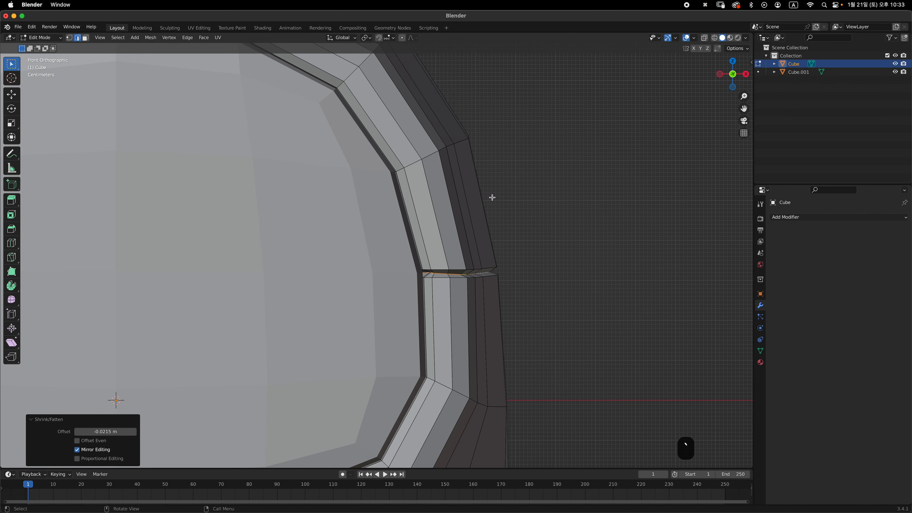
{"action": "scroll", "coordinate": [485, 250], "scroll_direction": "up", "scroll_amount": 2}
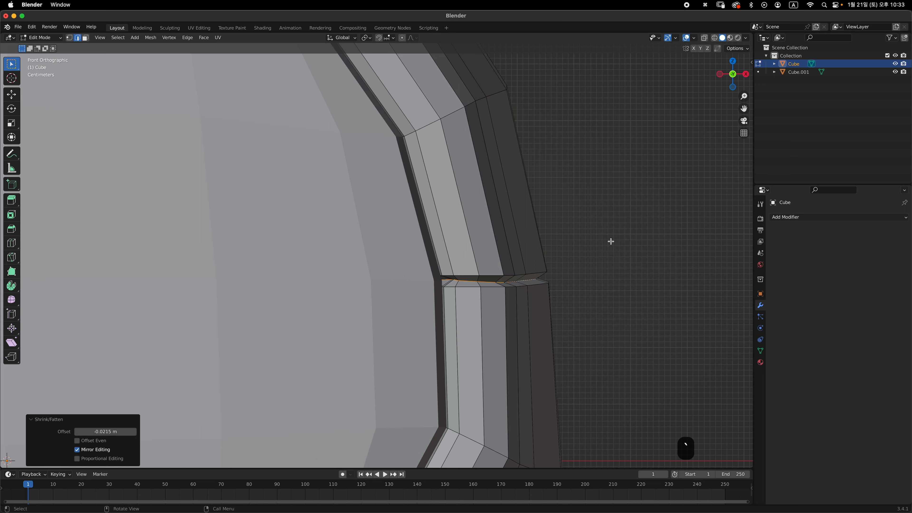
{"action": "key", "text": "s"}
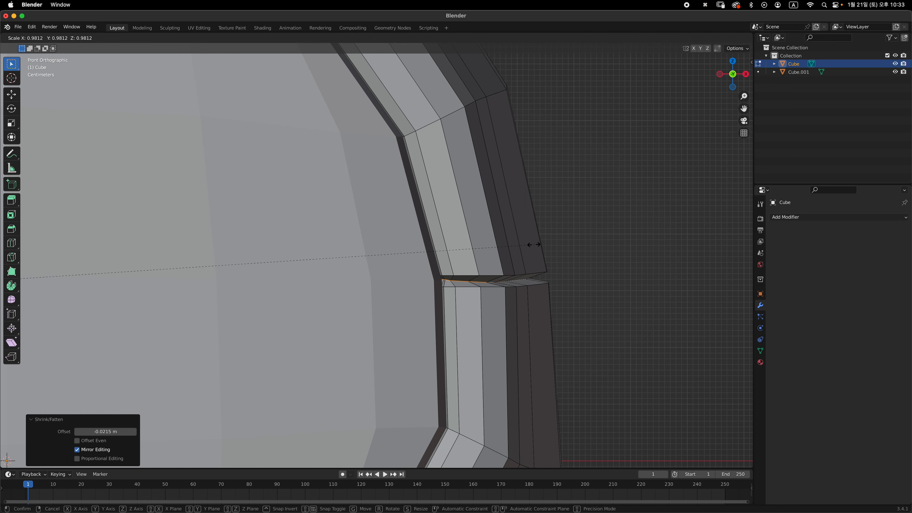
{"action": "left_click", "coordinate": [504, 251]}
{"action": "scroll", "coordinate": [507, 252], "scroll_direction": "down", "scroll_amount": 3}
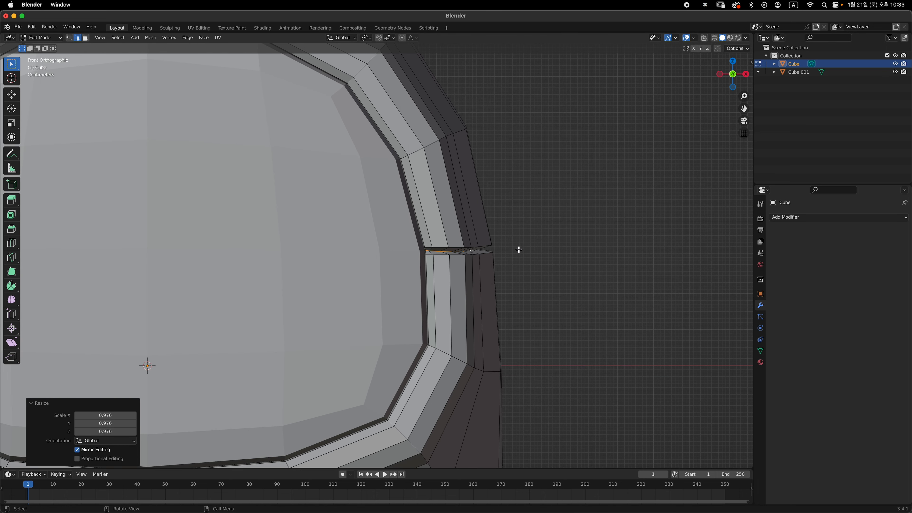
Examine the deepened seam groove around the side of the head in both object and edit mode.
{"action": "key", "text": "Tab"}
{"action": "middle_click_drag", "start_coordinate": [482, 253], "coordinate": [445, 253]}
{"action": "key", "text": "Tab"}
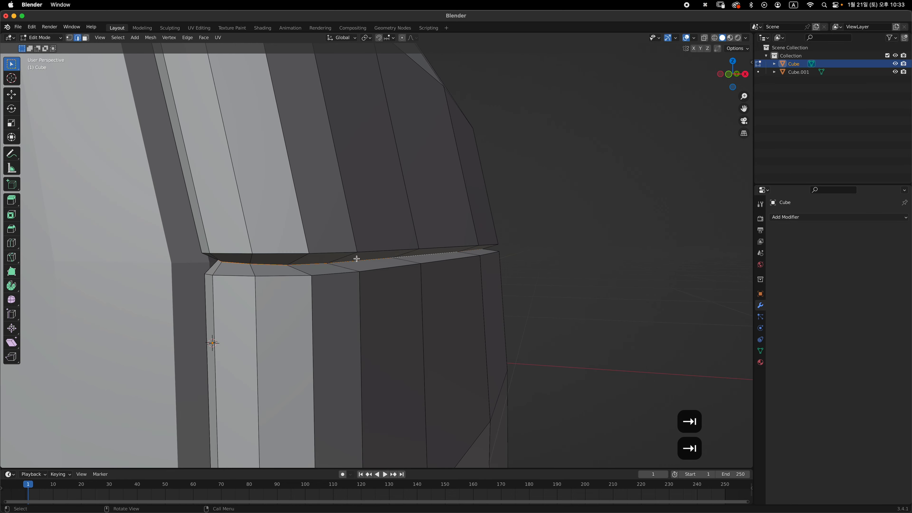
{"action": "middle_click_drag", "start_coordinate": [278, 264], "coordinate": [289, 263]}
{"action": "middle_click_drag", "start_coordinate": [388, 272], "coordinate": [294, 268]}
{"action": "scroll", "coordinate": [387, 269], "scroll_direction": "down", "scroll_amount": 5}
{"action": "key", "text": "Tab"}
Bevel the horizontal edge loop near the bottom of the head with a width of 0.0228 m and 2 segments.
{"action": "key", "text": "grave"}
{"action": "left_click", "coordinate": [287, 241]}
{"action": "middle_click_drag", "start_coordinate": [428, 266], "coordinate": [453, 233], "text": "shift"}
{"action": "middle_click_drag", "start_coordinate": [454, 322], "coordinate": [476, 235], "text": "shift"}
{"action": "key", "text": "Tab"}
{"action": "key", "text": "2"}
{"action": "left_click", "coordinate": [399, 216], "text": "alt"}
{"action": "key", "text": "grave"}
{"action": "middle_click_drag", "start_coordinate": [438, 170], "coordinate": [481, 237]}
{"action": "key", "text": "grave"}
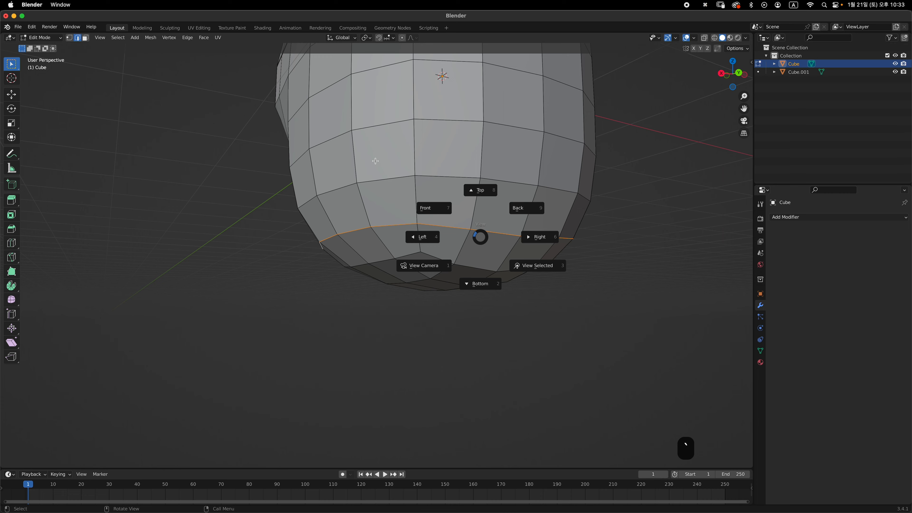
{"action": "left_click", "coordinate": [375, 159]}
{"action": "key", "text": "super+b"}
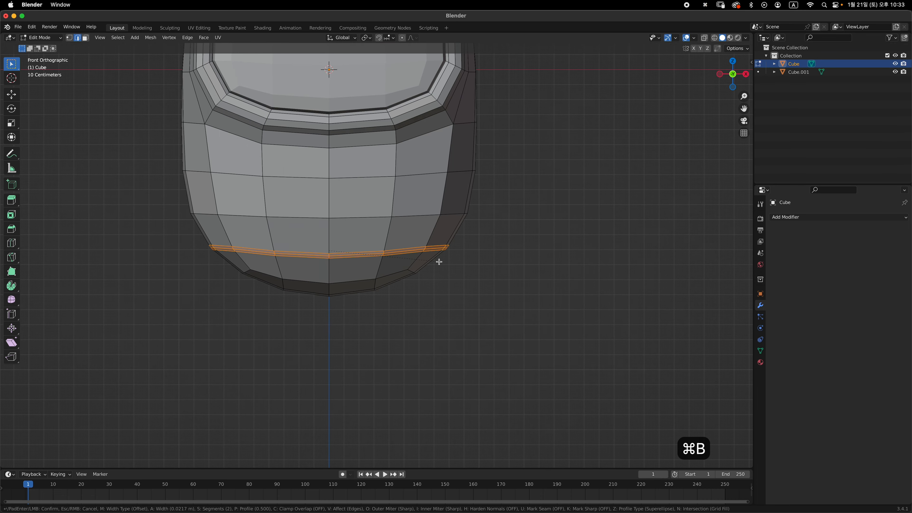
{"action": "left_click", "coordinate": [439, 262]}
Sink the centre edge loop of the lower bevelled band inward by about 0.03 m with Shrink/Fatten.
{"action": "scroll", "coordinate": [413, 226], "scroll_direction": "up", "scroll_amount": 5}
{"action": "key", "text": "2"}
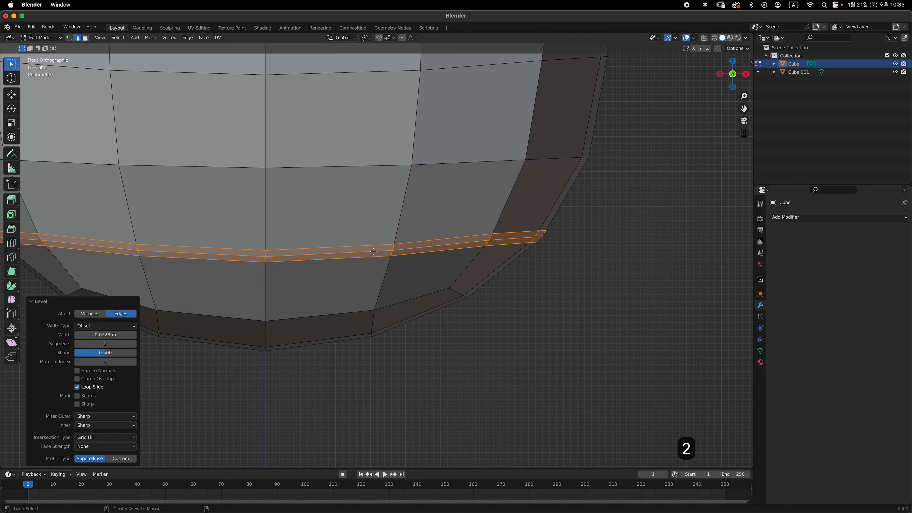
{"action": "left_click", "coordinate": [373, 252], "text": "alt"}
{"action": "middle_click_drag", "start_coordinate": [373, 252], "coordinate": [570, 232]}
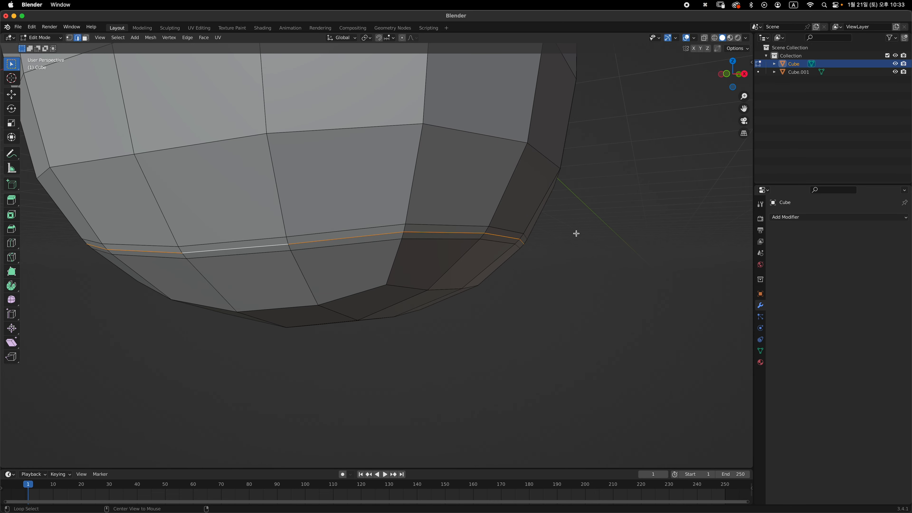
{"action": "key", "text": "alt+s"}
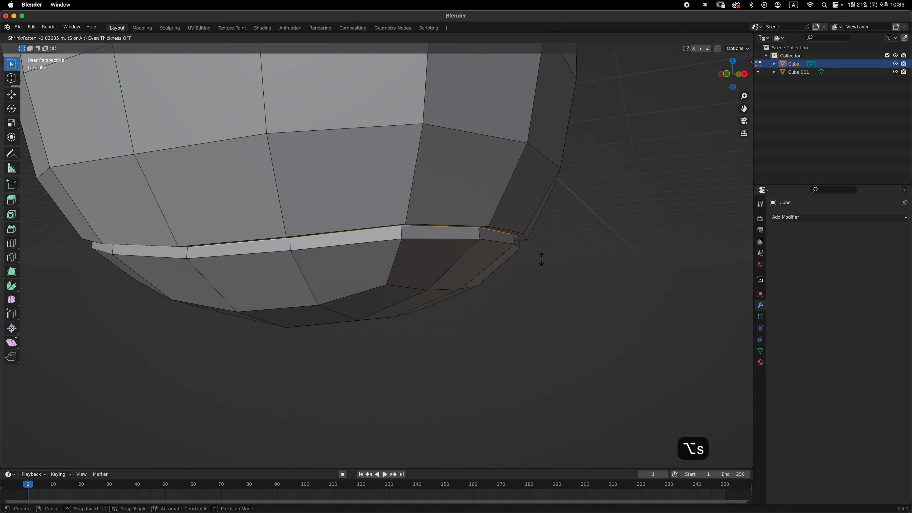
{"action": "left_click", "coordinate": [536, 263]}
Add a level 2 Subdivision modifier to the head and shade it smooth.
{"action": "key", "text": "Tab"}
{"action": "scroll", "coordinate": [556, 209], "scroll_direction": "down", "scroll_amount": 4}
{"action": "key", "text": "grave"}
{"action": "left_click", "coordinate": [482, 206]}
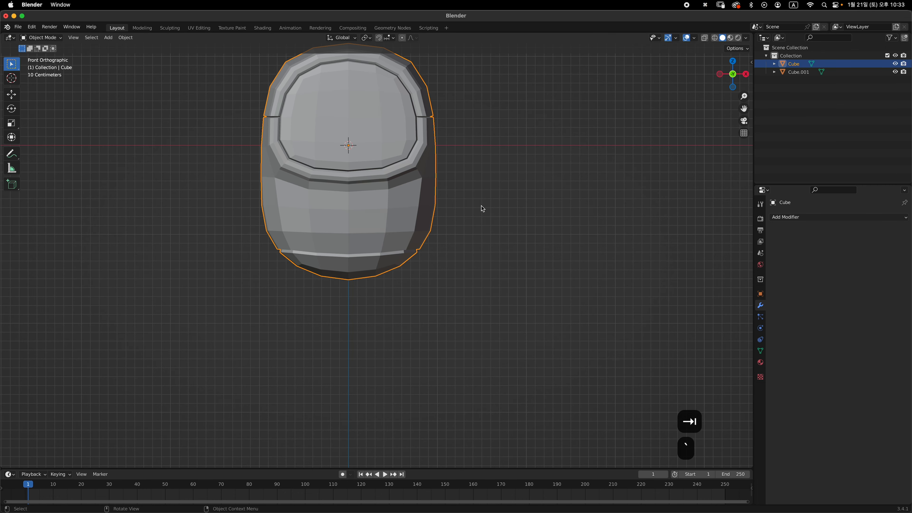
{"action": "middle_click_drag", "start_coordinate": [482, 208], "coordinate": [406, 235]}
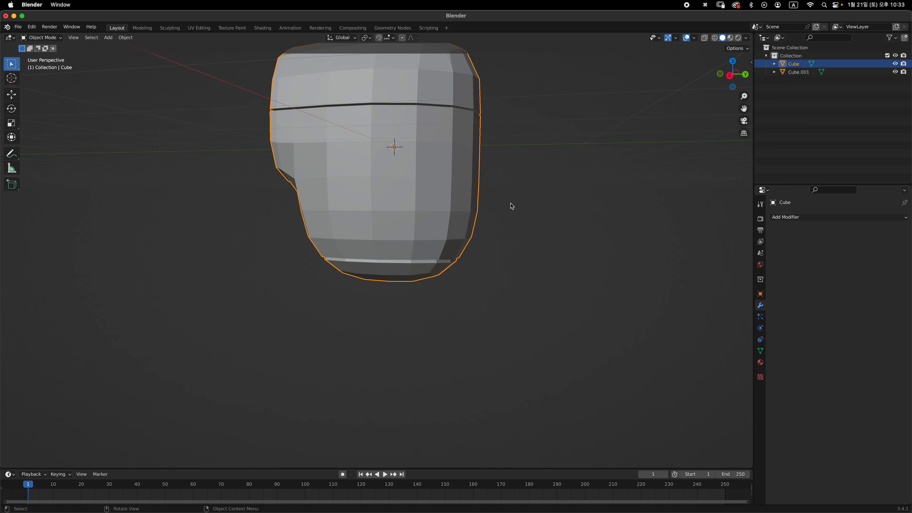
{"action": "key", "text": "super+2"}
{"action": "mouse_move", "coordinate": [511, 204]}
{"action": "middle_mouse_down"}
{"action": "mouse_move", "coordinate": [476, 264]}
{"action": "mouse_move", "coordinate": [484, 234]}
{"action": "mouse_move", "coordinate": [572, 203]}
{"action": "mouse_move", "coordinate": [607, 226]}
{"action": "mouse_move", "coordinate": [519, 204]}
{"action": "middle_mouse_up"}
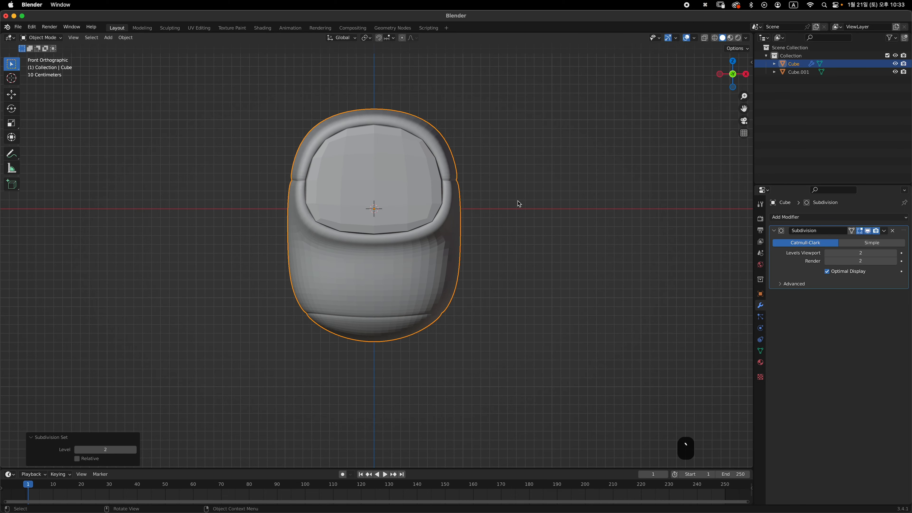
{"action": "right_click", "coordinate": [515, 192]}
{"action": "left_click", "coordinate": [505, 189]}
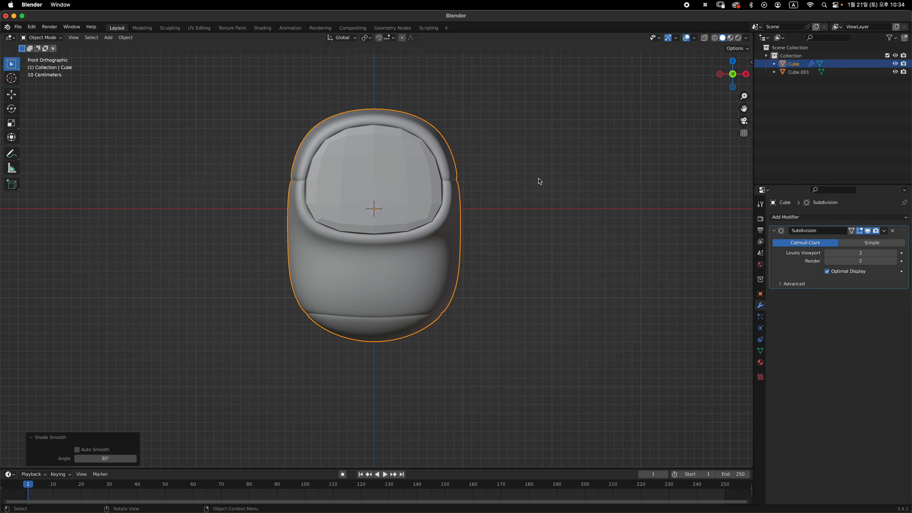
Add a level 2 Subdivision modifier to the face panel and shade it smooth.
{"action": "left_click", "coordinate": [534, 214]}
{"action": "left_click", "coordinate": [413, 173]}
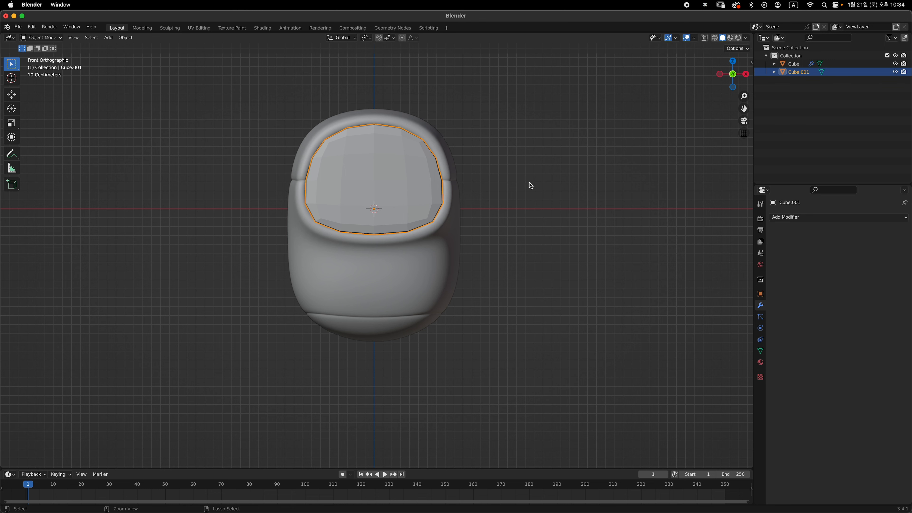
{"action": "key", "text": "super+2"}
{"action": "scroll", "coordinate": [523, 182], "scroll_direction": "up", "scroll_amount": 3, "text": "shift"}
{"action": "right_click", "coordinate": [508, 186]}
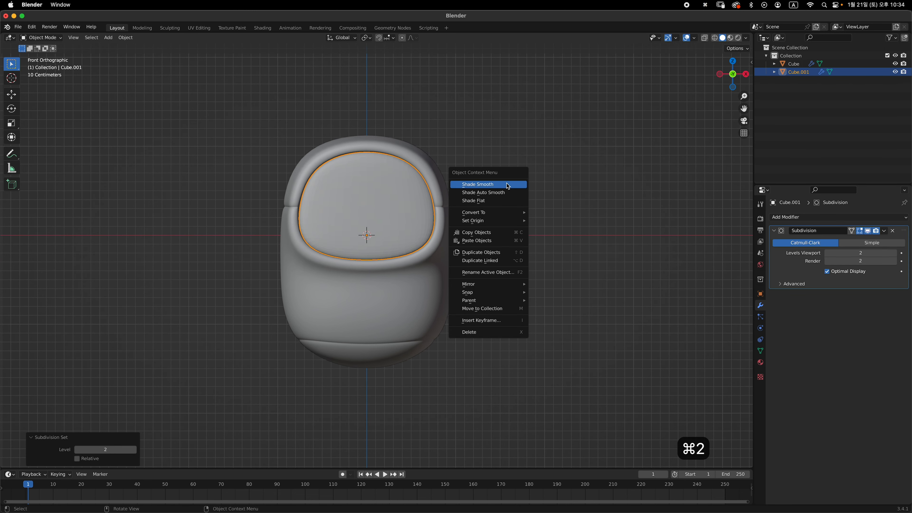
{"action": "left_click", "coordinate": [510, 184]}
{"action": "middle_click_drag", "start_coordinate": [553, 176], "coordinate": [373, 241]}
{"action": "left_click", "coordinate": [562, 176]}
Search the add-ons in the preferences for "loop" and check that Mesh: LoopTools is enabled.
{"action": "scroll", "coordinate": [526, 205], "scroll_direction": "down", "scroll_amount": 3}
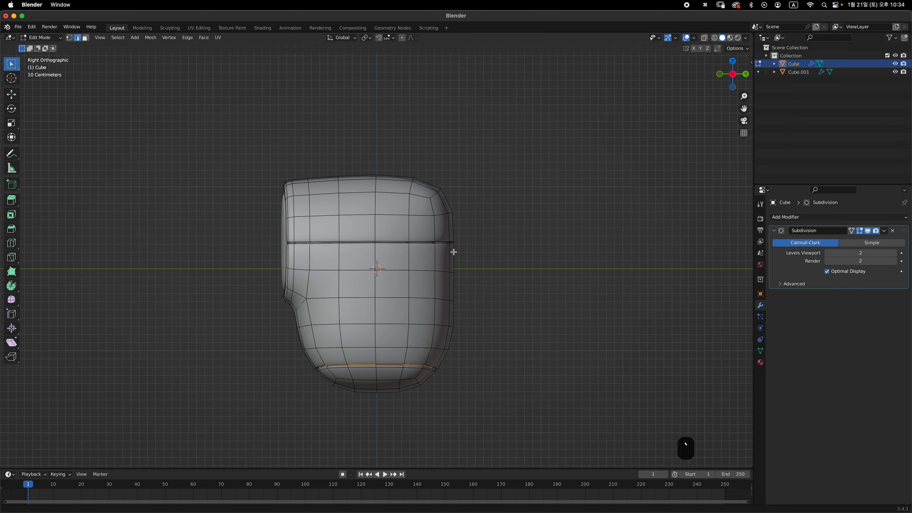
{"action": "middle_click_drag", "start_coordinate": [454, 252], "coordinate": [462, 245], "text": "shift"}
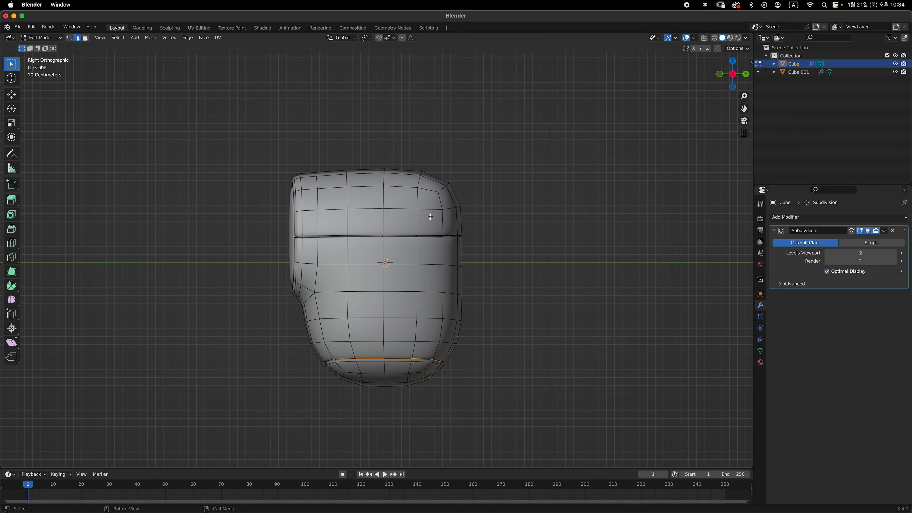
{"action": "key", "text": "Tab"}
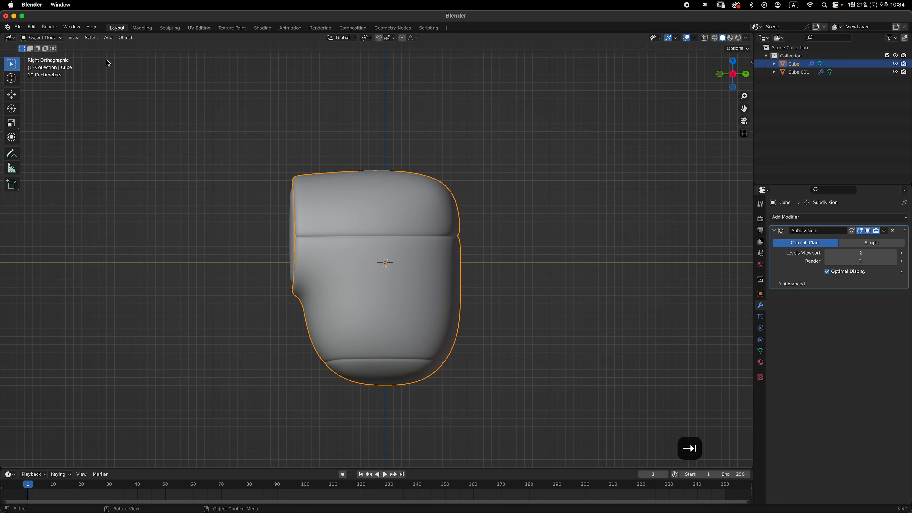
{"action": "left_click", "coordinate": [32, 27]}
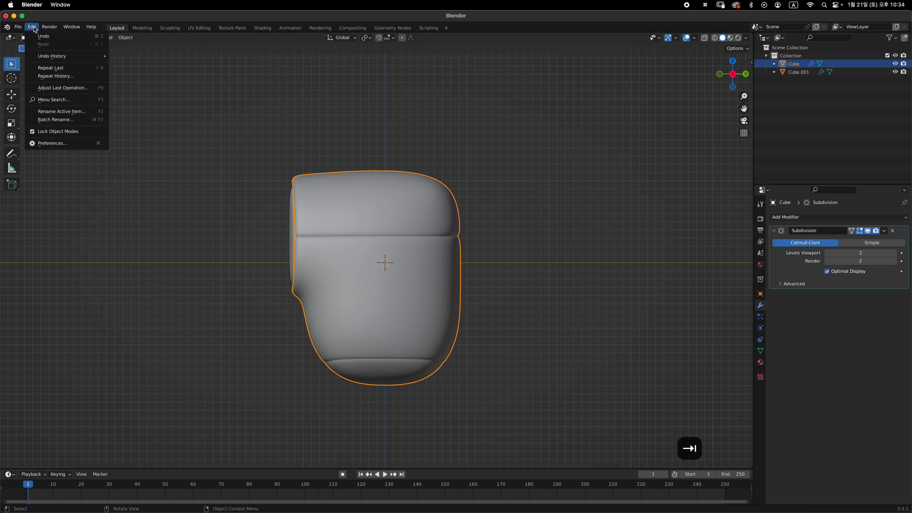
{"action": "left_click", "coordinate": [73, 143]}
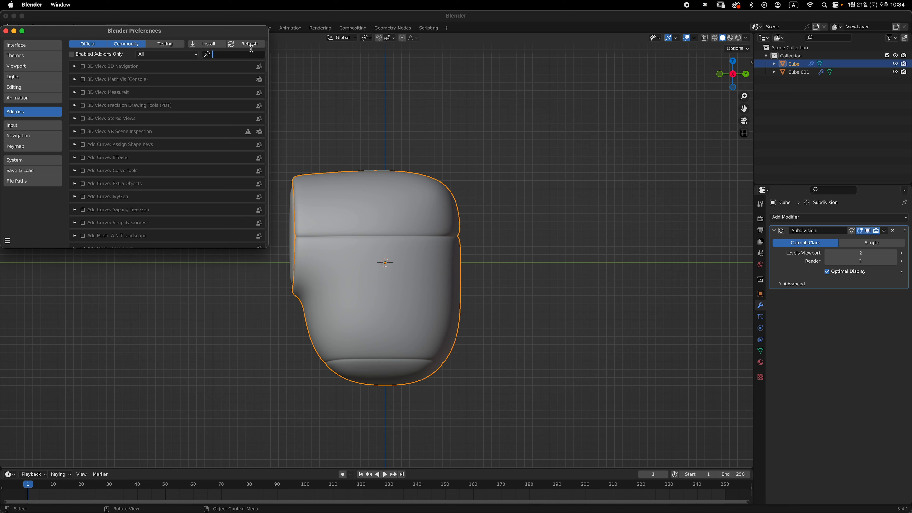
{"action": "type", "text": "loop"}
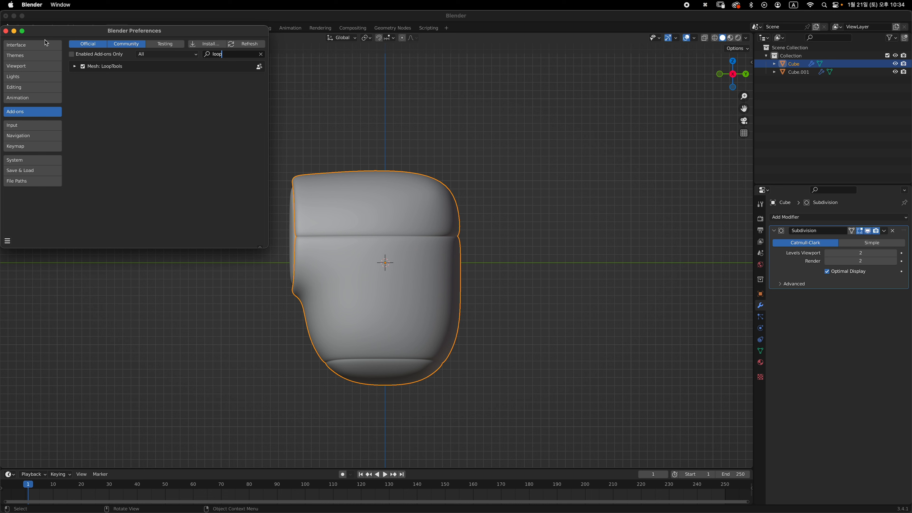
{"action": "left_click", "coordinate": [6, 31]}
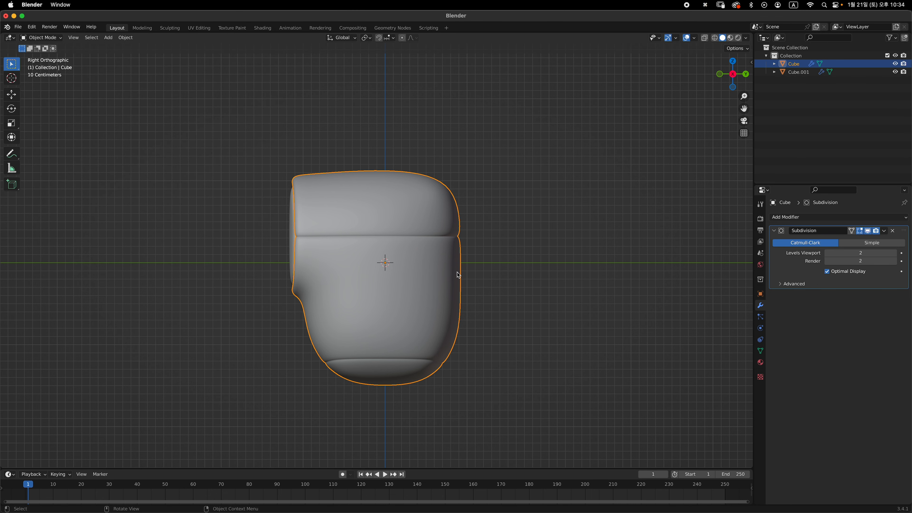
Select a two-by-two block of faces below the seam on the head's side and round it with LoopTools Circle.
{"action": "key", "text": "Tab"}
{"action": "key", "text": "3"}
{"action": "left_click", "coordinate": [375, 284]}
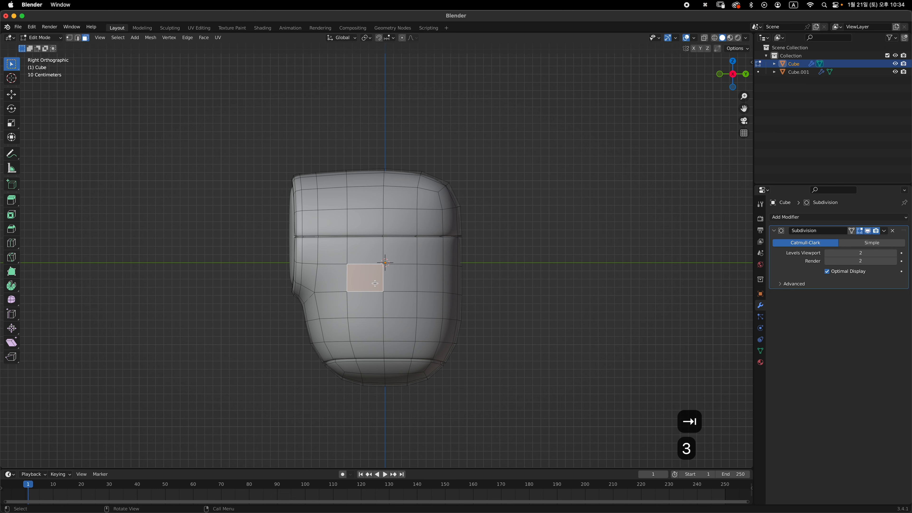
{"action": "left_click", "coordinate": [398, 282], "text": "shift"}
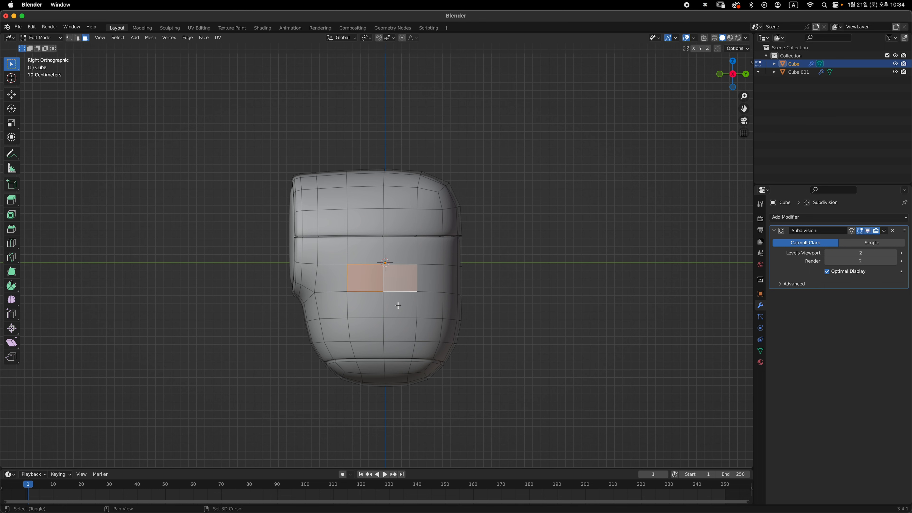
{"action": "left_click", "coordinate": [397, 307], "text": "shift"}
{"action": "left_click", "coordinate": [378, 304], "text": "shift"}
{"action": "middle_click_drag", "start_coordinate": [413, 287], "coordinate": [459, 293]}
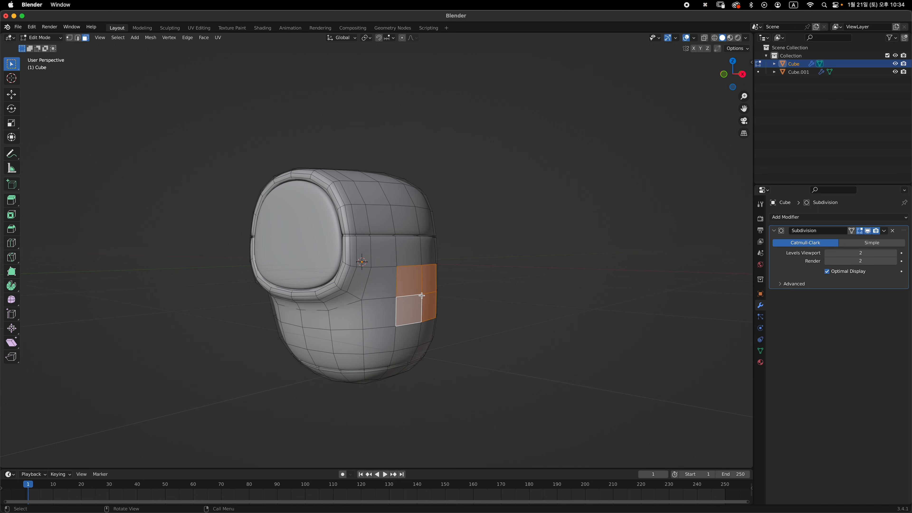
{"action": "key", "text": "grave"}
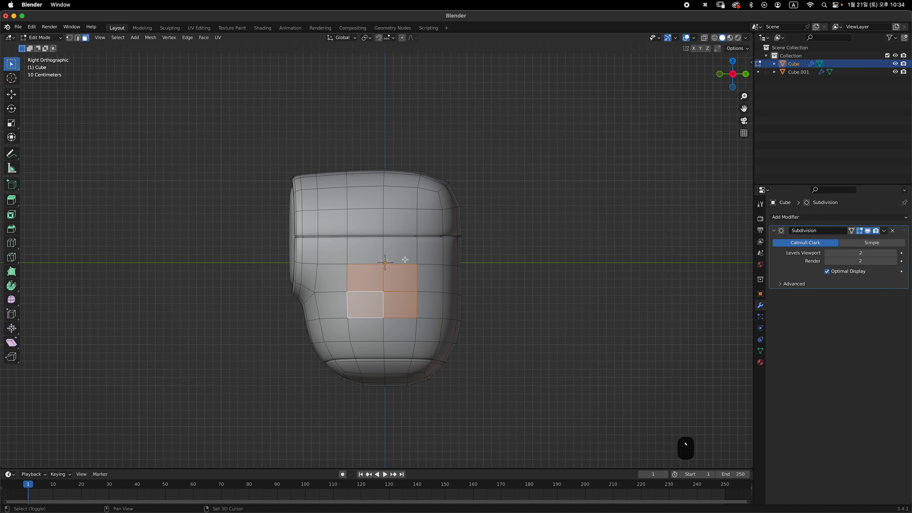
{"action": "middle_click_drag", "start_coordinate": [405, 259], "coordinate": [372, 233], "text": "shift"}
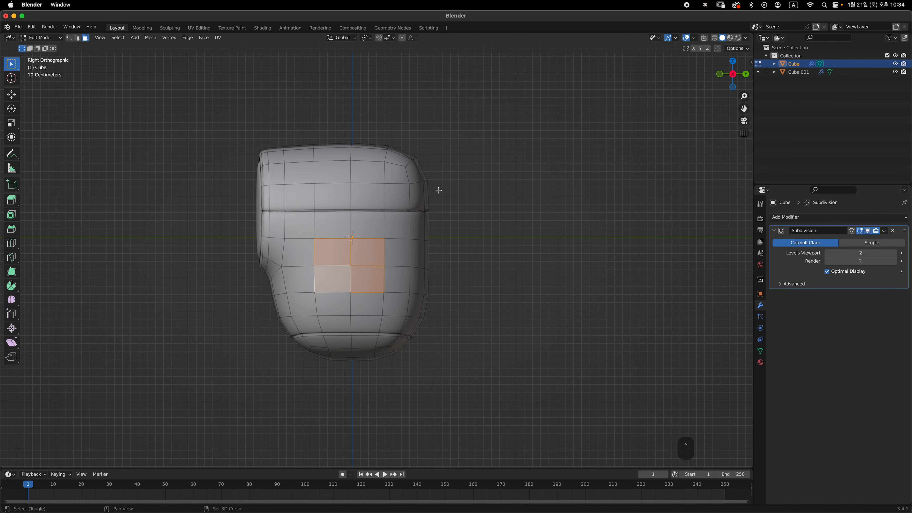
{"action": "right_click", "coordinate": [445, 223]}
{"action": "mouse_move", "coordinate": [398, 214]}
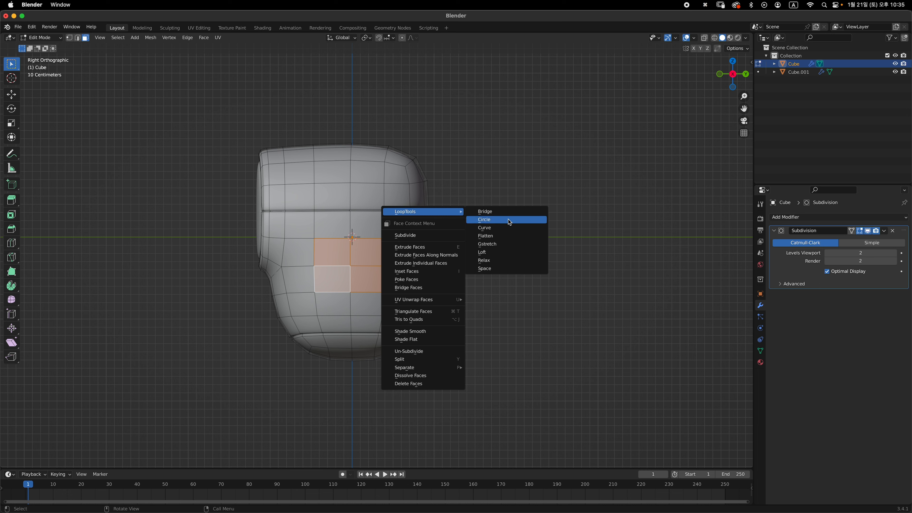
{"action": "left_click", "coordinate": [512, 224]}
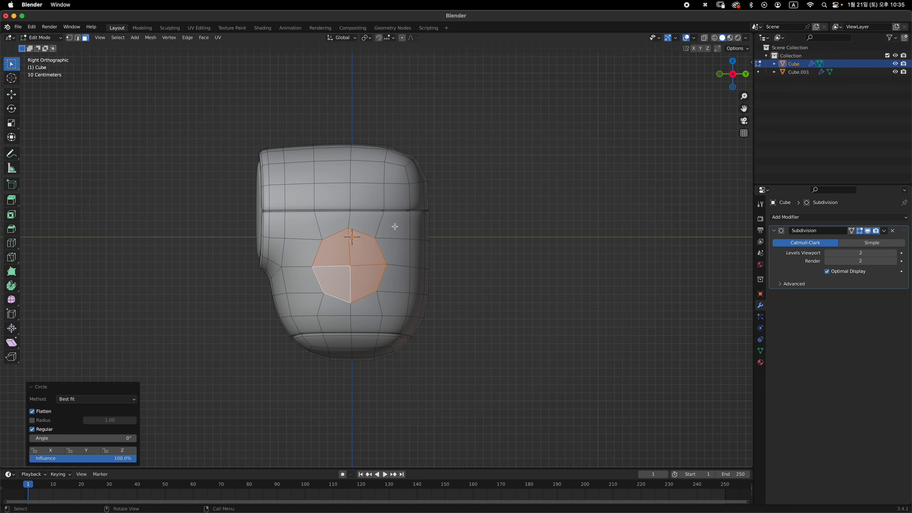
Rotate the circular face patch on the head's side about 2° and scale it to about 0.77.
{"action": "scroll", "coordinate": [444, 263], "scroll_direction": "up", "scroll_amount": 2}
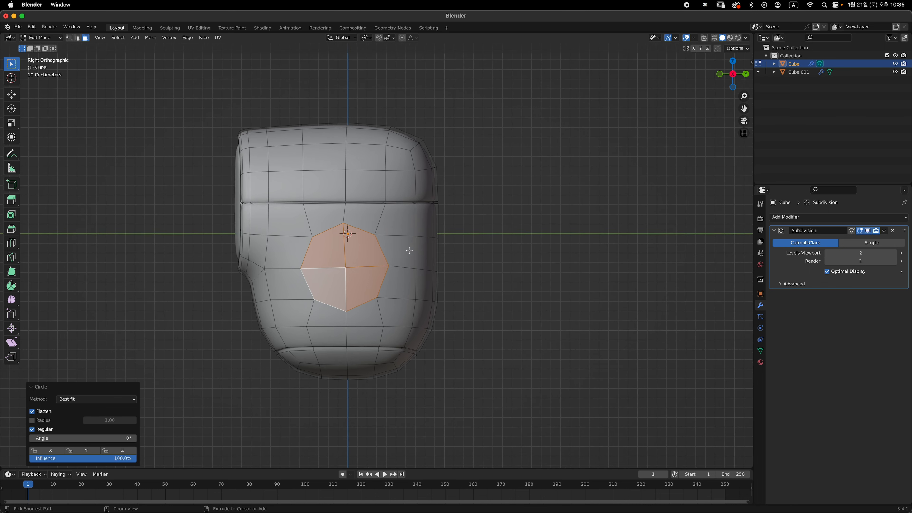
{"action": "key", "text": "r"}
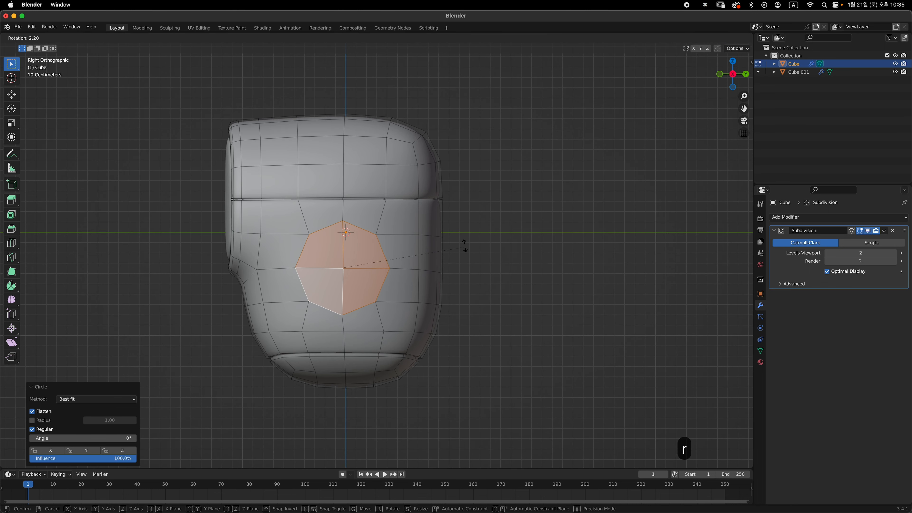
{"action": "left_click", "coordinate": [474, 243]}
{"action": "key", "text": "s"}
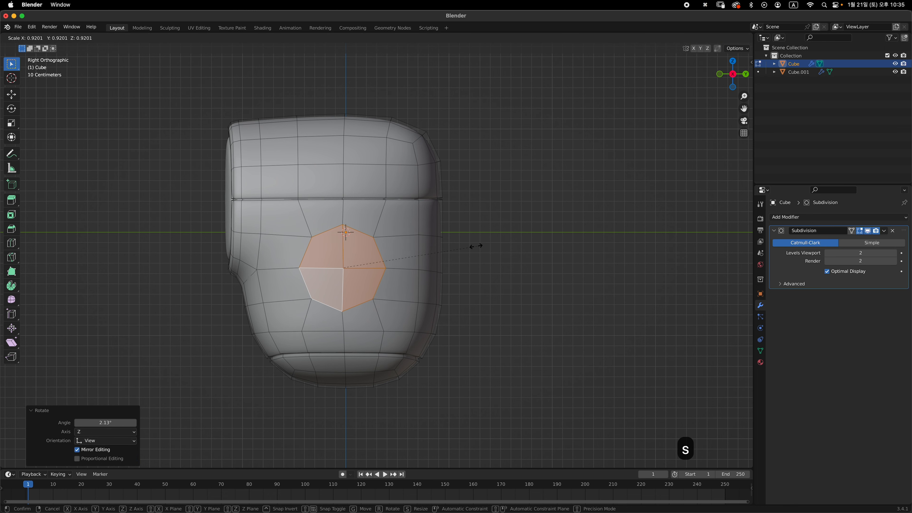
{"action": "left_click", "coordinate": [455, 247]}
{"action": "mouse_move", "coordinate": [455, 247]}
{"action": "middle_mouse_down"}
{"action": "mouse_move", "coordinate": [525, 250]}
{"action": "mouse_move", "coordinate": [469, 254]}
{"action": "middle_mouse_up"}
Raise the circular face patch about 0.035 m along Z.
{"action": "key", "text": "grave"}
{"action": "key", "text": "g"}
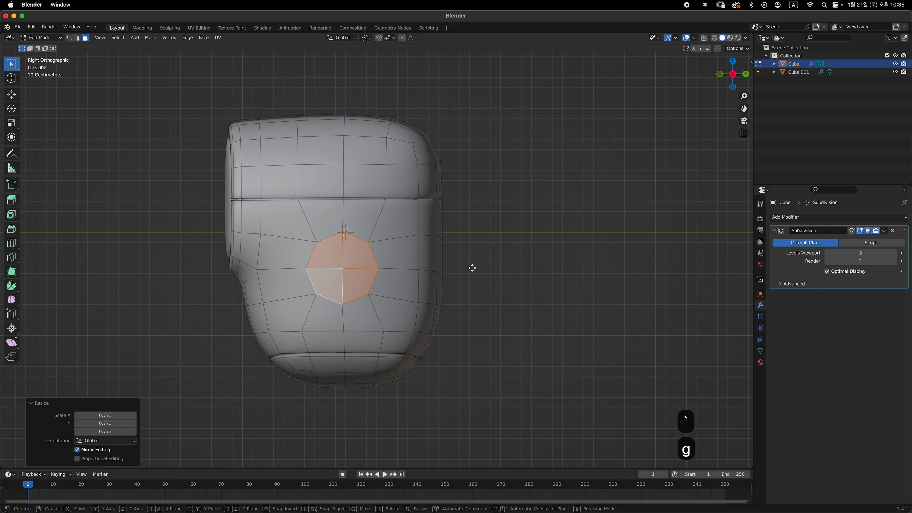
{"action": "key", "text": "z"}
{"action": "left_click", "coordinate": [469, 260]}
Extrude the circular face patch about 0.127 m into the head to form a round recess.
{"action": "key", "text": "grave"}
{"action": "left_click", "coordinate": [495, 224]}
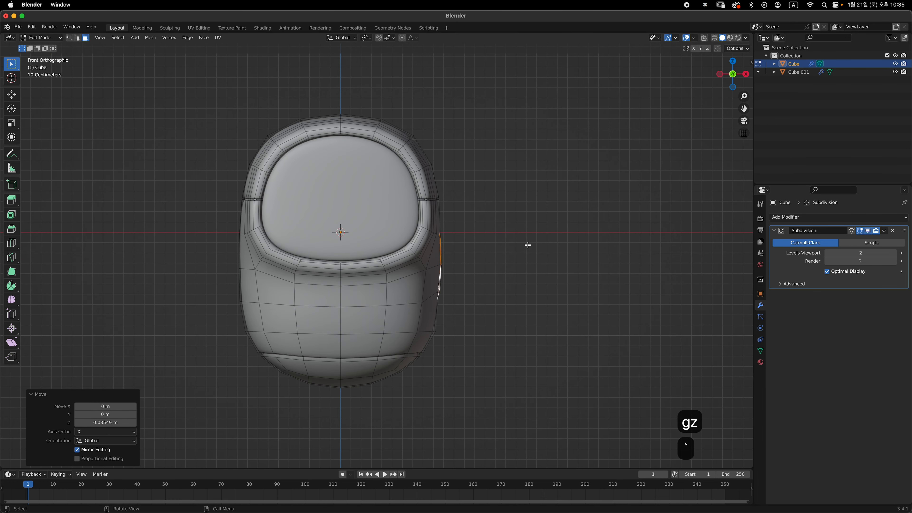
{"action": "middle_click_drag", "start_coordinate": [527, 245], "coordinate": [548, 287]}
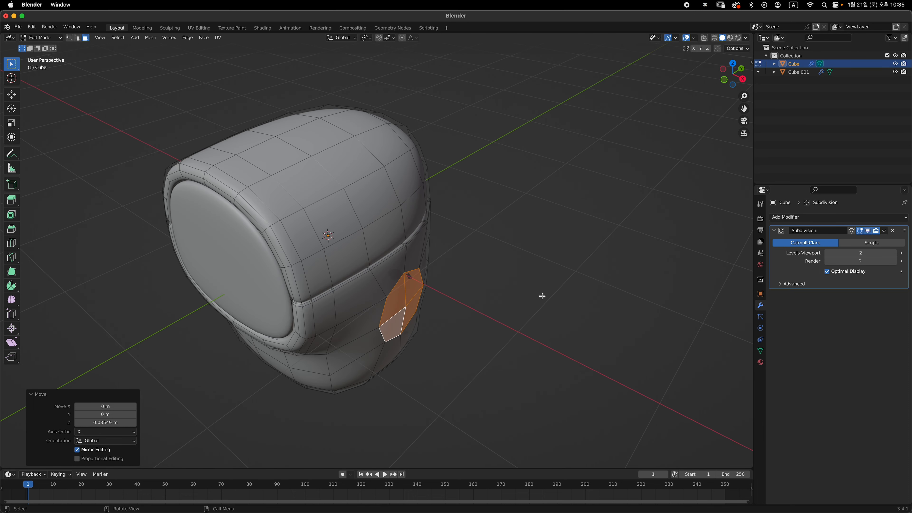
{"action": "key", "text": "e"}
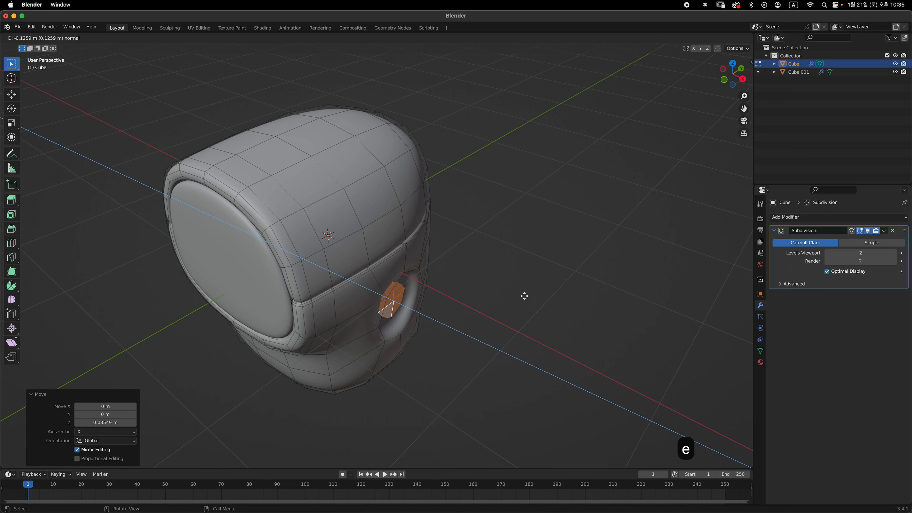
{"action": "left_click", "coordinate": [516, 294]}
{"action": "middle_click_drag", "start_coordinate": [516, 294], "coordinate": [289, 236]}
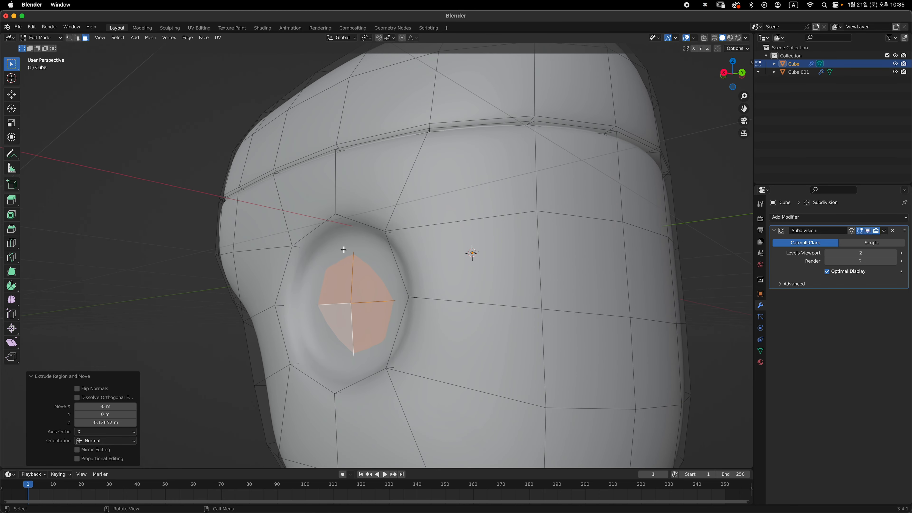
Add a loop cut around the recess wall, slide it close to the outer rim and check the smoothed result.
{"action": "middle_click_drag", "start_coordinate": [433, 264], "coordinate": [323, 251]}
{"action": "key", "text": "super+r"}
{"action": "left_click", "coordinate": [328, 266]}
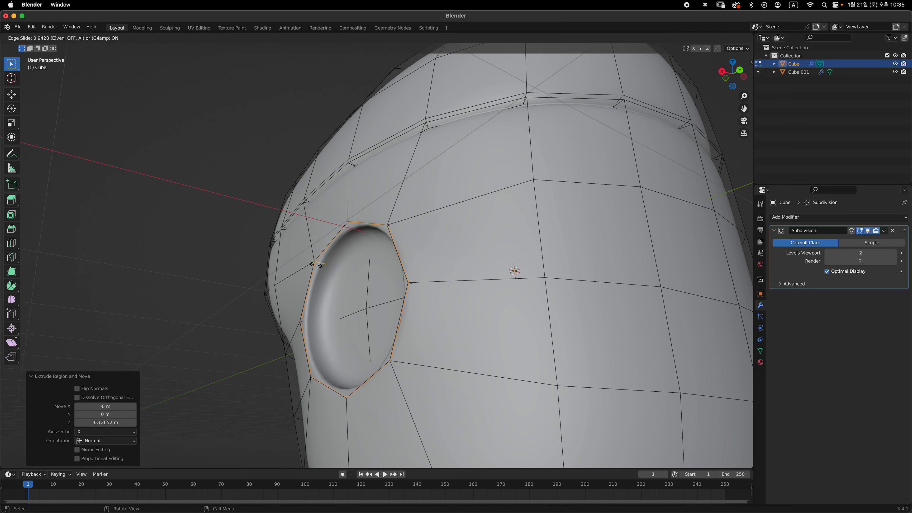
{"action": "left_click", "coordinate": [319, 265]}
{"action": "key", "text": "Tab"}
{"action": "middle_click_drag", "start_coordinate": [327, 268], "coordinate": [345, 336]}
{"action": "middle_click_drag", "start_coordinate": [426, 285], "coordinate": [410, 300]}
Duplicate the four floor faces of the round recess in place and separate the copy into its own object.
{"action": "key", "text": "Tab"}
{"action": "key", "text": "3"}
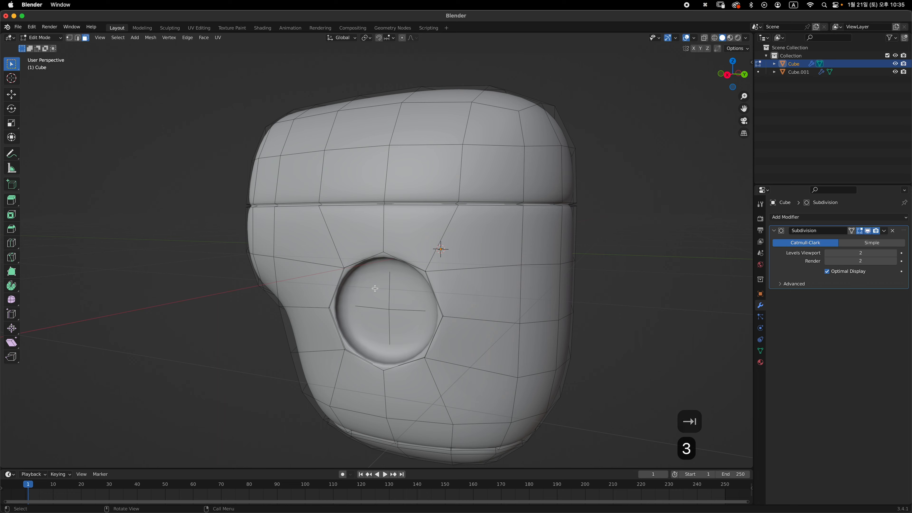
{"action": "left_click", "coordinate": [410, 300], "text": "shift"}
{"action": "left_click", "coordinate": [408, 327], "text": "shift"}
{"action": "left_click", "coordinate": [377, 322], "text": "shift"}
{"action": "key", "text": "z"}
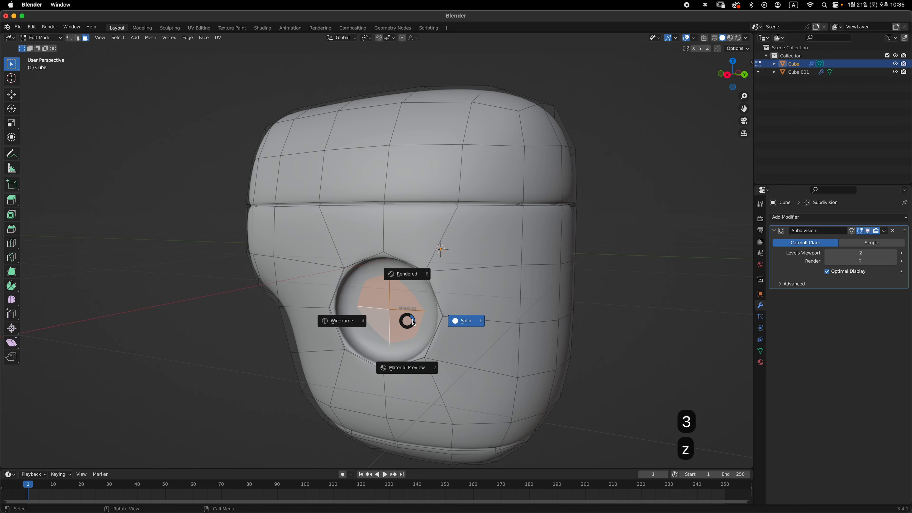
{"action": "key", "text": "Escape"}
{"action": "key", "text": "alt+z"}
{"action": "middle_click_drag", "start_coordinate": [409, 319], "coordinate": [499, 283]}
{"action": "key", "text": "alt+z"}
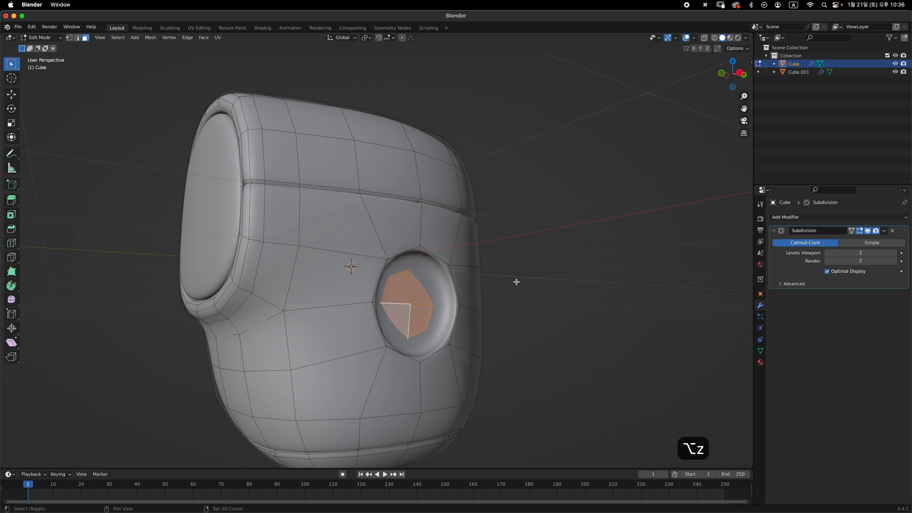
{"action": "key", "text": "shift+d"}
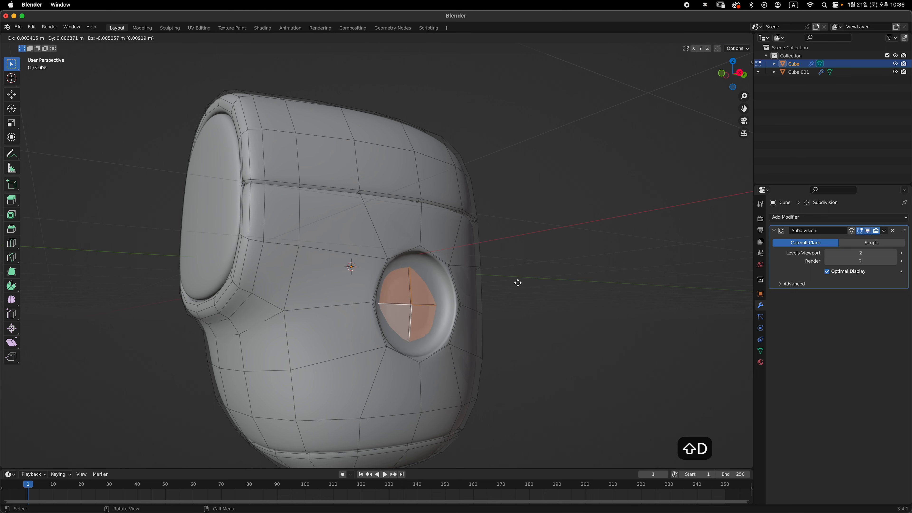
{"action": "key", "text": "Escape"}
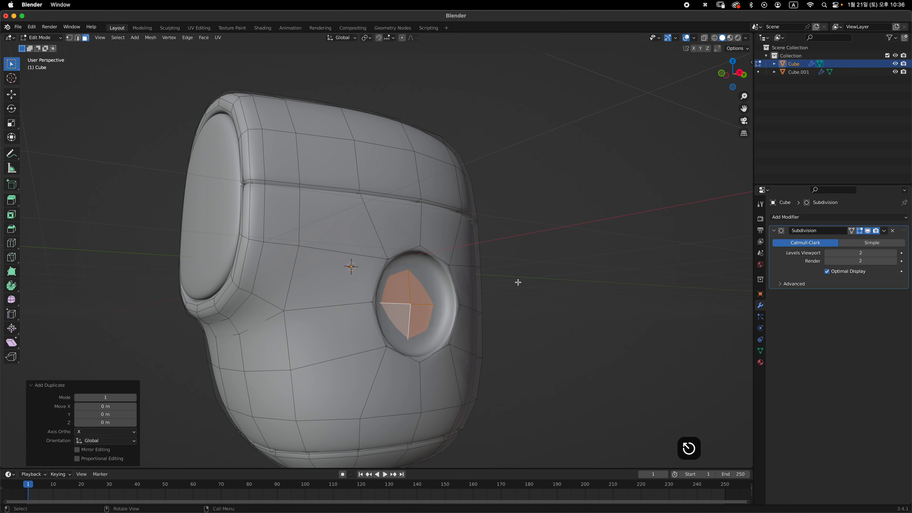
{"action": "key", "text": "p"}
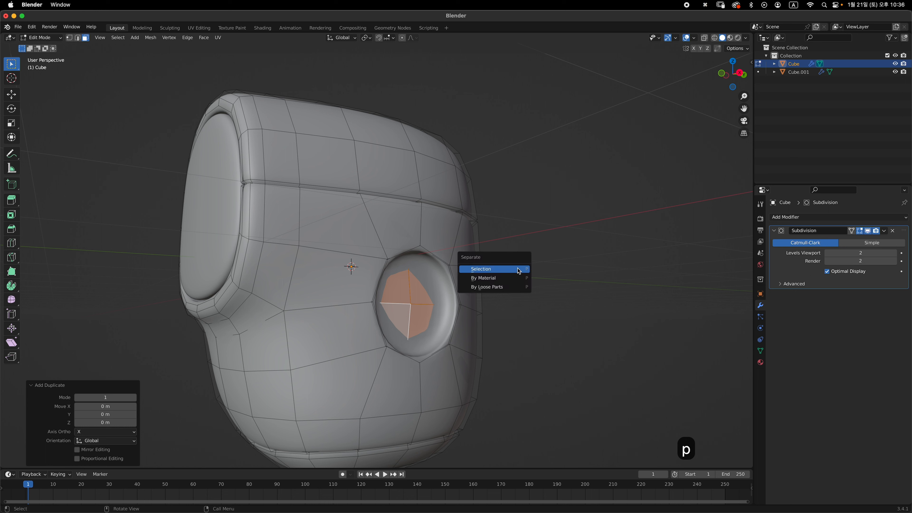
{"action": "left_click", "coordinate": [503, 269]}
{"action": "key", "text": "Tab"}
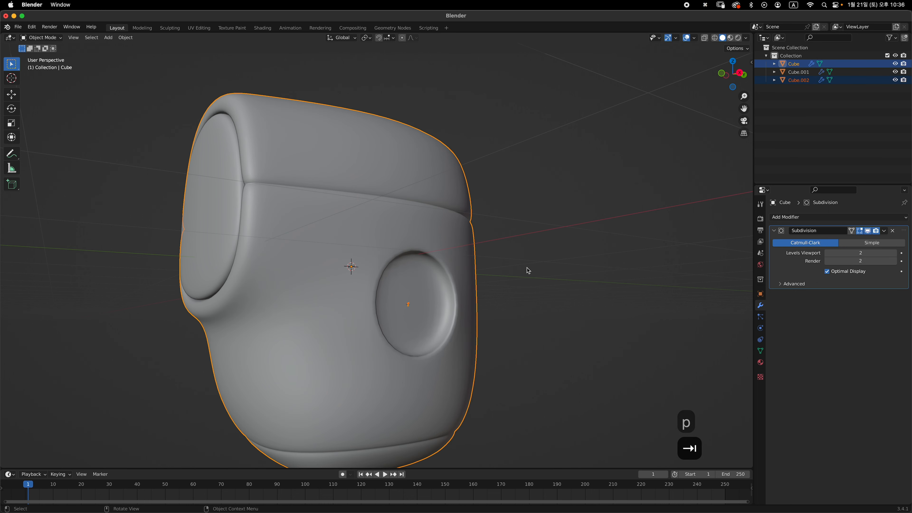
Extrude all faces of the separated disc about 0.26 m outward from the recess.
{"action": "left_click", "coordinate": [626, 244]}
{"action": "left_click", "coordinate": [798, 80]}
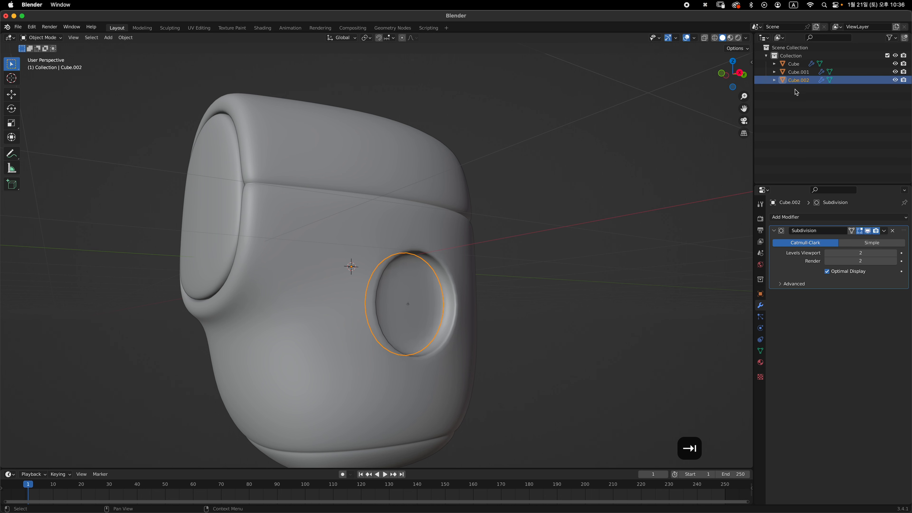
{"action": "middle_click_drag", "start_coordinate": [395, 282], "coordinate": [422, 278]}
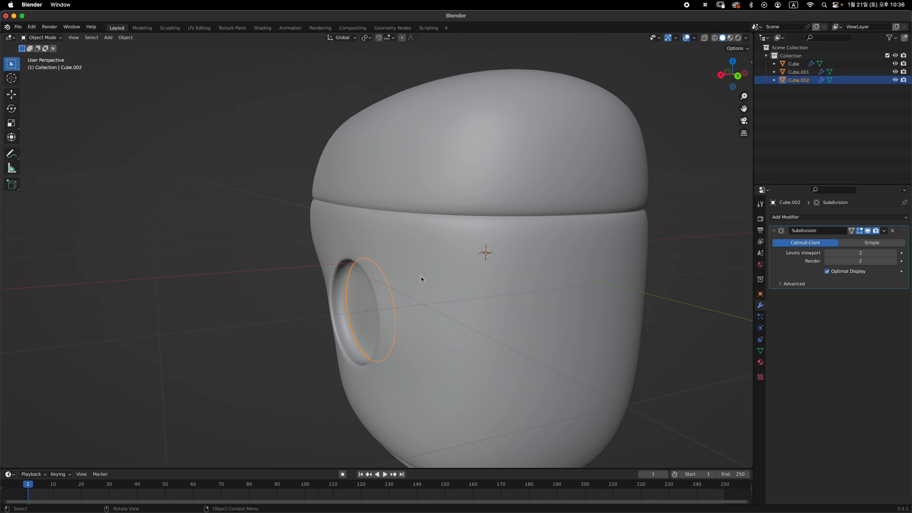
{"action": "middle_click_drag", "start_coordinate": [479, 266], "coordinate": [504, 252]}
{"action": "key", "text": "Tab"}
{"action": "key", "text": "a"}
{"action": "key", "text": "grave"}
{"action": "left_click", "coordinate": [469, 218]}
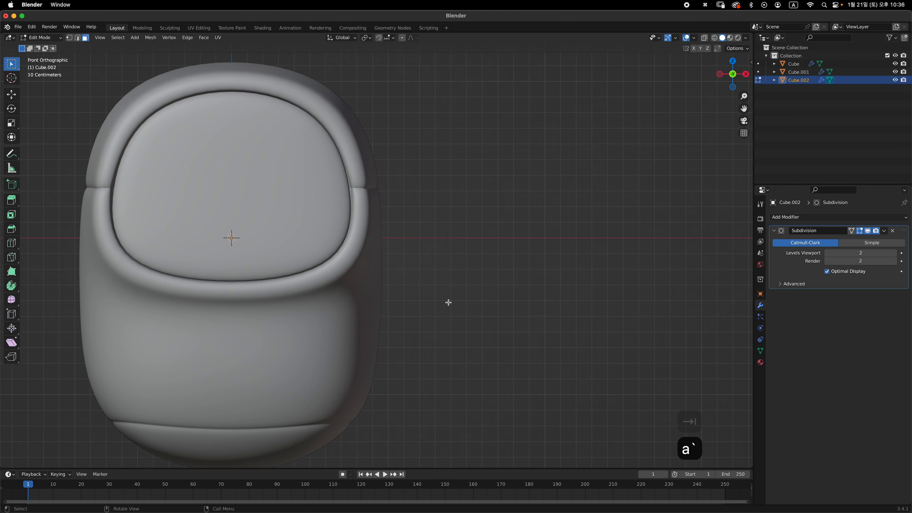
{"action": "key", "text": "e"}
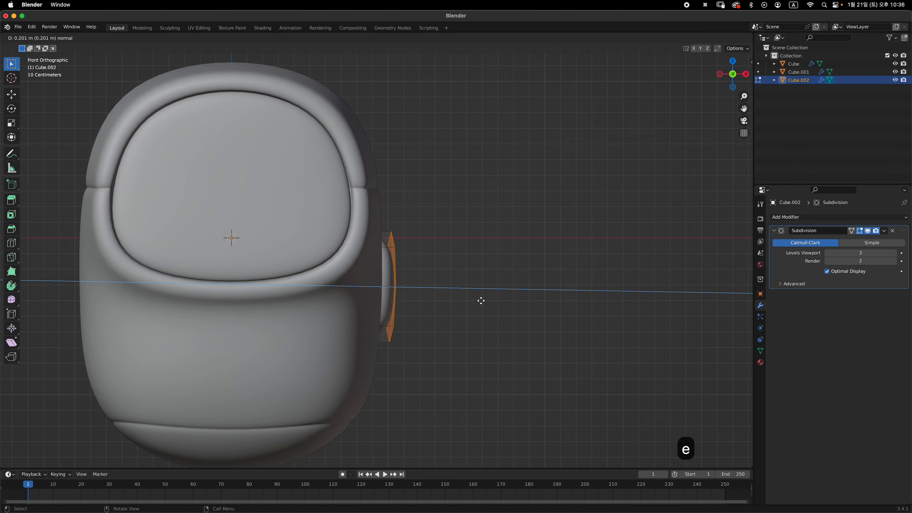
{"action": "left_click", "coordinate": [491, 299]}
Flatten the disc's extruded end face by scaling it to 0 along X.
{"action": "middle_click_drag", "start_coordinate": [533, 251], "coordinate": [536, 168]}
{"action": "middle_click_drag", "start_coordinate": [467, 287], "coordinate": [419, 248]}
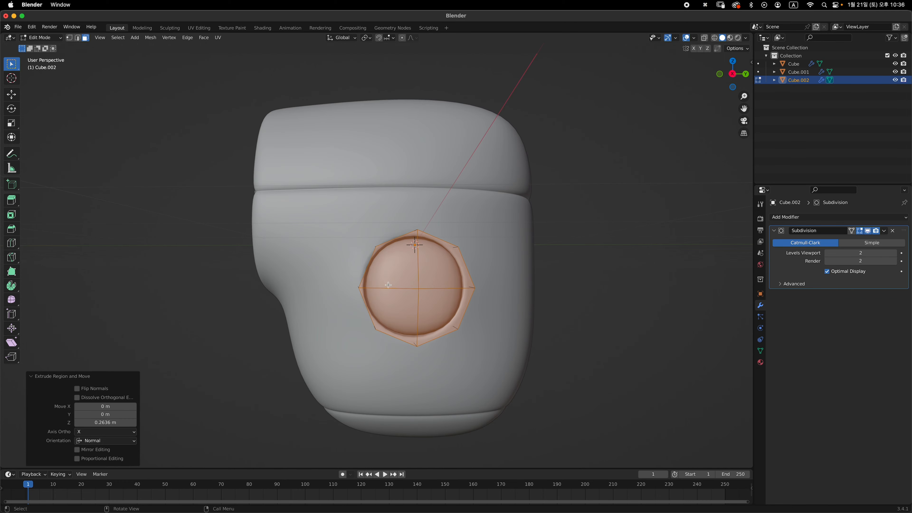
{"action": "key", "text": "grave"}
{"action": "key", "text": "grave"}
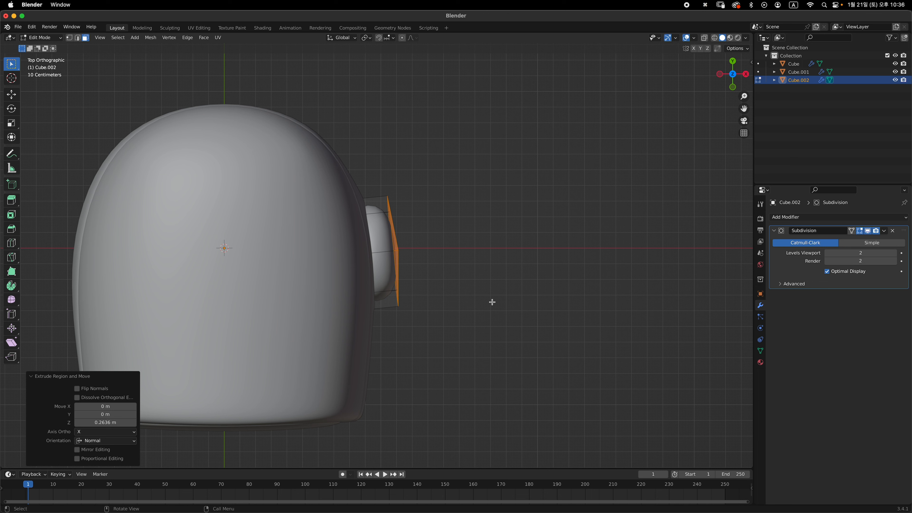
{"action": "key", "text": "s"}
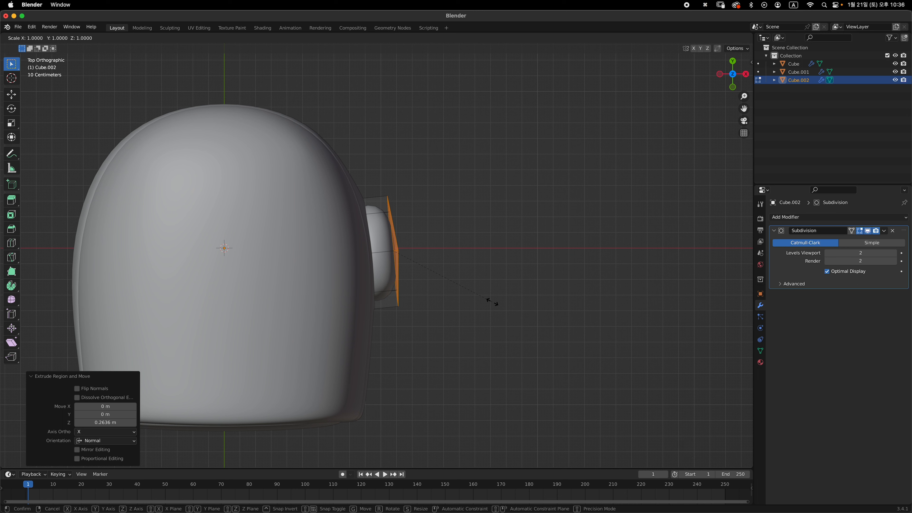
{"action": "key", "text": "x"}
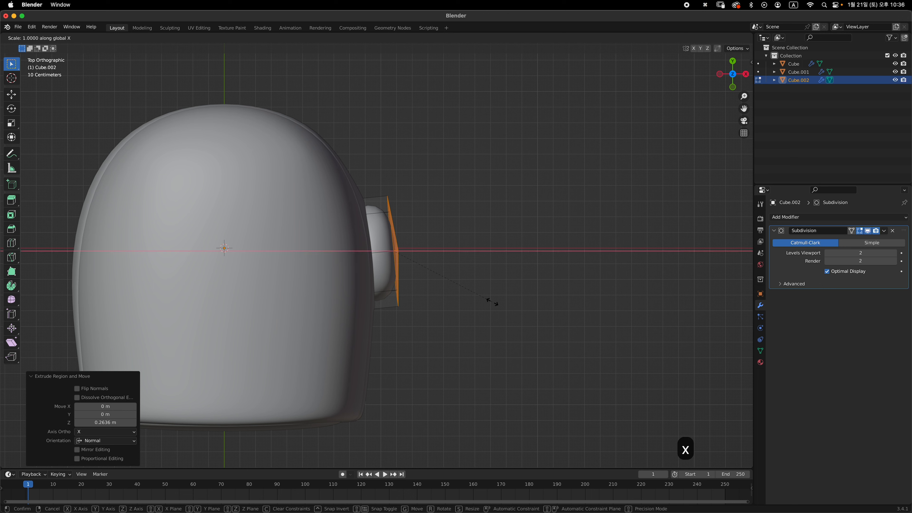
{"action": "key", "text": "0"}
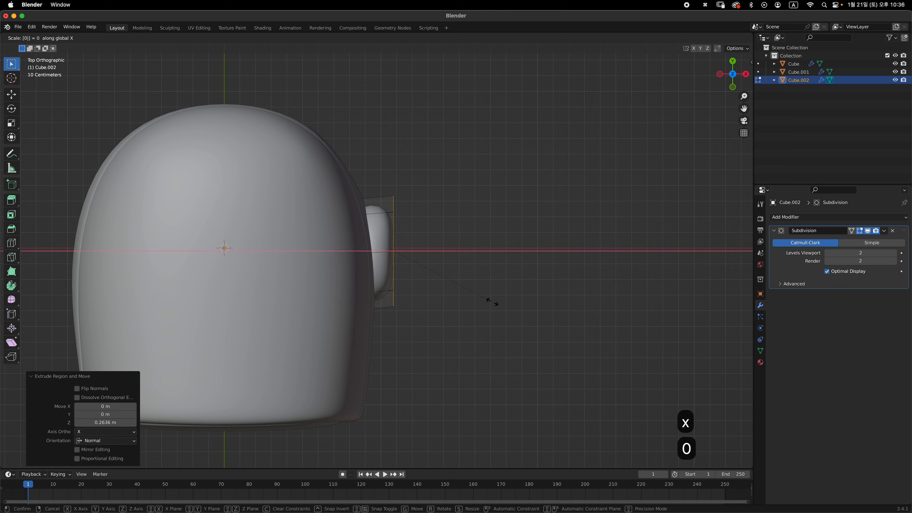
{"action": "key", "text": "Return"}
Scale the flattened end face of the side piece to about 0.79, working from the front view.
{"action": "scroll", "coordinate": [413, 269], "scroll_direction": "up", "scroll_amount": 2}
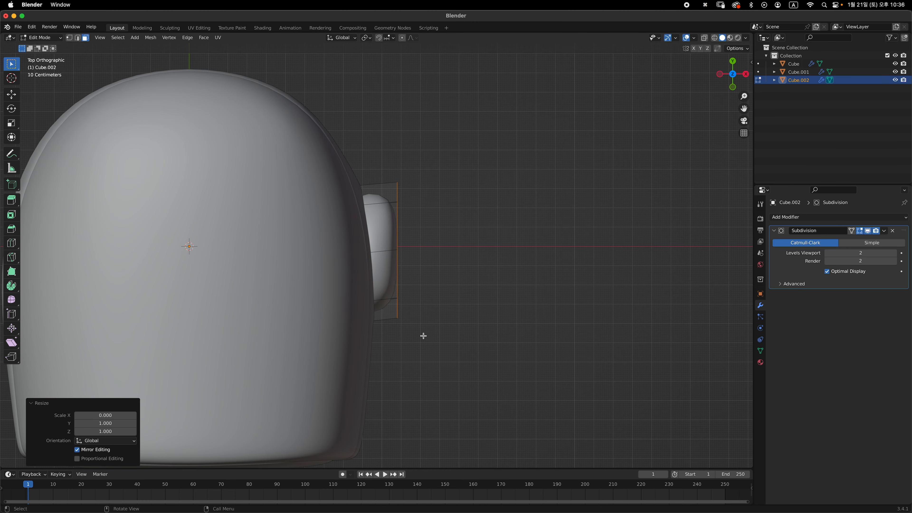
{"action": "middle_click_drag", "start_coordinate": [424, 312], "coordinate": [413, 294]}
{"action": "key", "text": "grave"}
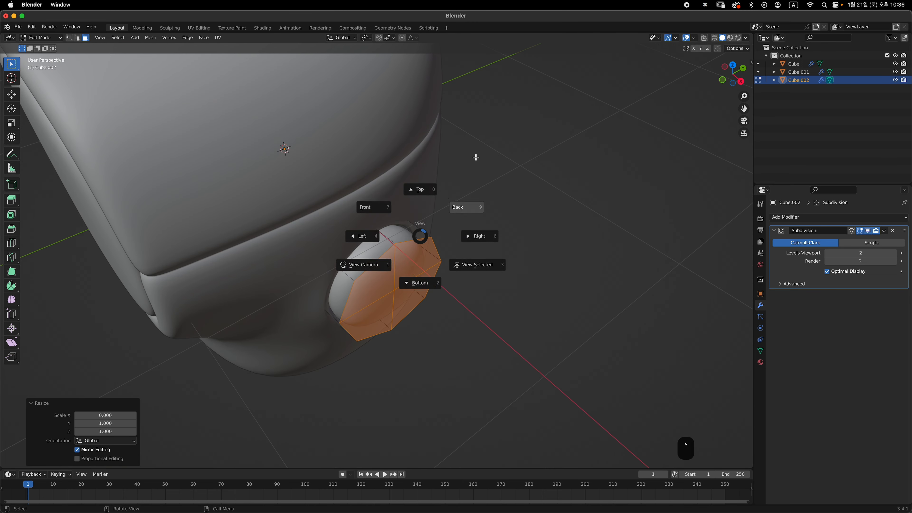
{"action": "left_click", "coordinate": [475, 157]}
{"action": "key", "text": "grave"}
{"action": "left_click", "coordinate": [467, 234]}
{"action": "key", "text": "grave"}
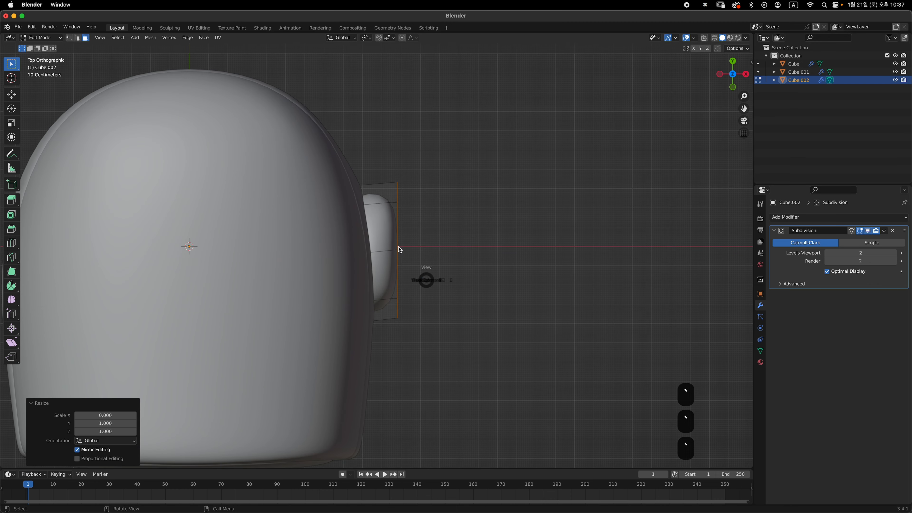
{"action": "left_click", "coordinate": [399, 247]}
{"action": "middle_click_drag", "start_coordinate": [447, 310], "coordinate": [405, 291], "text": "shift"}
{"action": "key", "text": "s"}
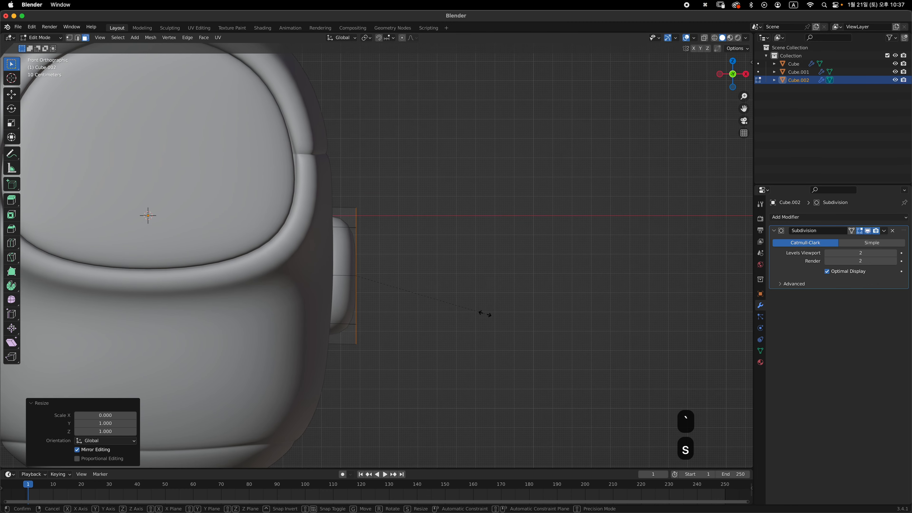
{"action": "left_click", "coordinate": [457, 308]}
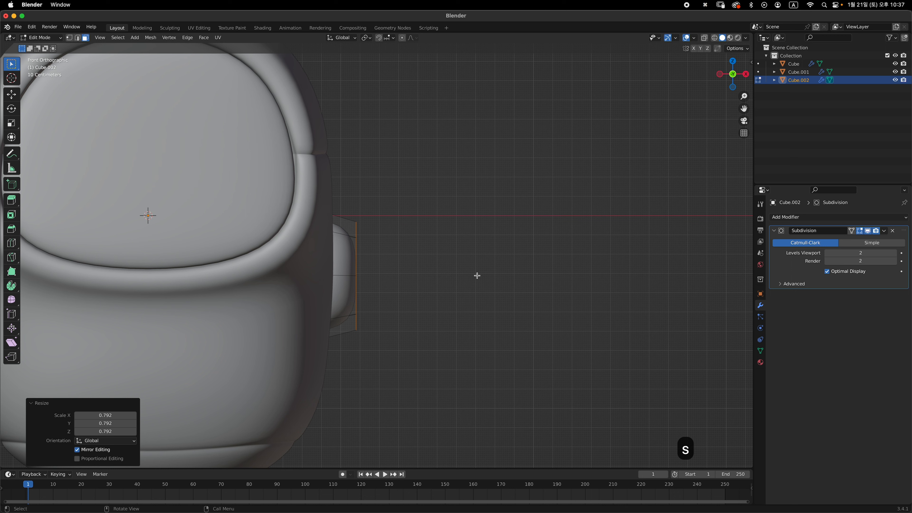
Tilt the side piece's end face about 12.6° downward and lower it about 0.087 m.
{"action": "key", "text": "r"}
{"action": "left_click", "coordinate": [477, 301]}
{"action": "key", "text": "g"}
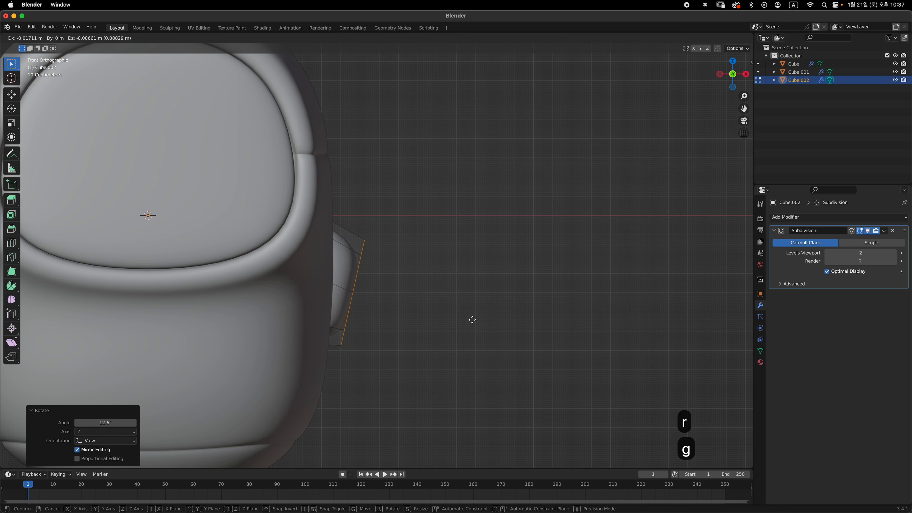
{"action": "left_click", "coordinate": [463, 315]}
Extrude the tilted end face about 0.4 m outward and scale the new end to about 0.59.
{"action": "key", "text": "e"}
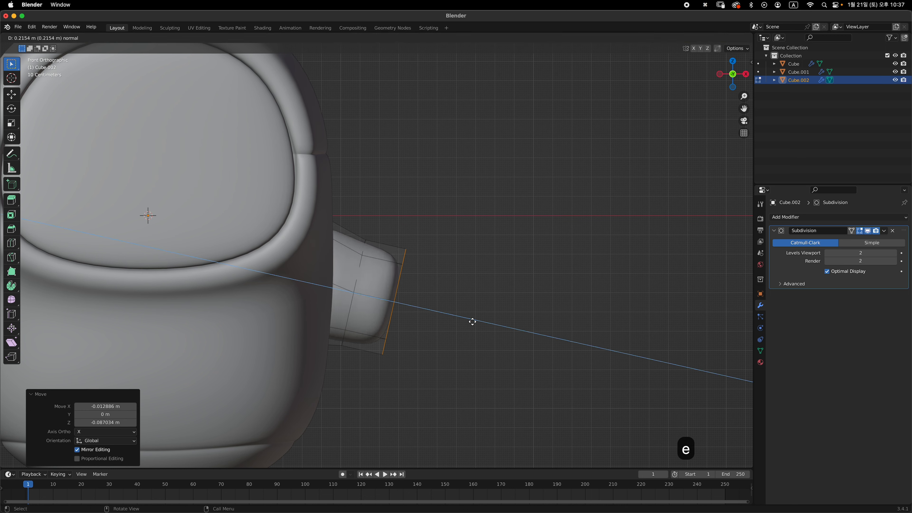
{"action": "left_click", "coordinate": [500, 334]}
{"action": "key", "text": "s"}
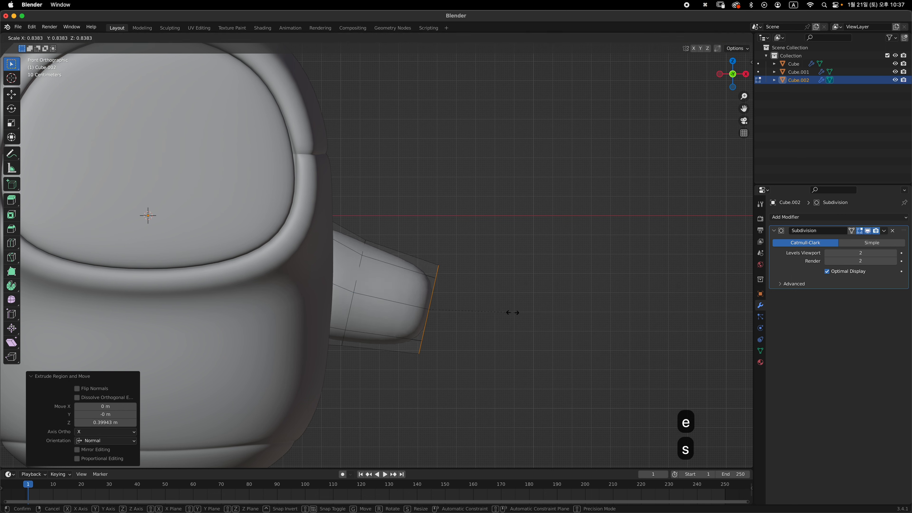
{"action": "left_click", "coordinate": [487, 315]}
Move the side piece's end face about 0.04 m inward and 0.09 m down, tilt it about 10° further downward, and nudge its position.
{"action": "key", "text": "g"}
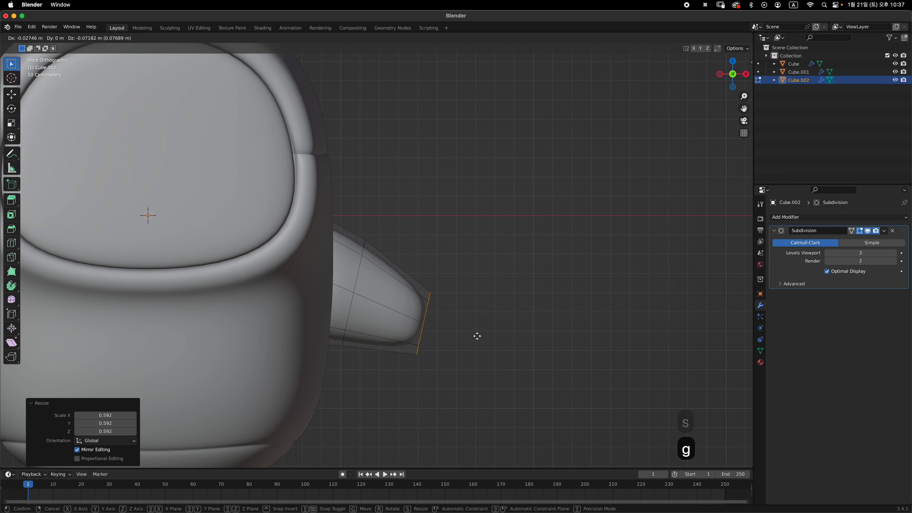
{"action": "left_click", "coordinate": [495, 320]}
{"action": "key", "text": "r"}
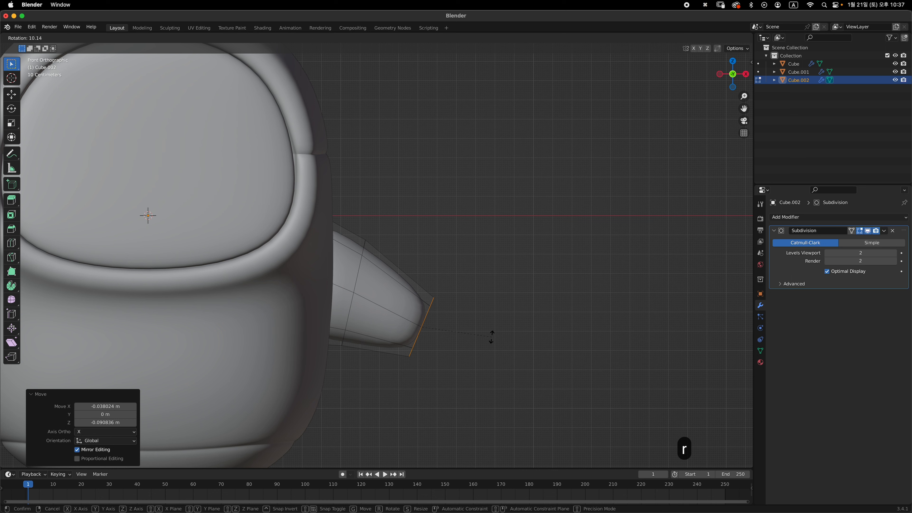
{"action": "left_click", "coordinate": [492, 338]}
{"action": "key", "text": "g"}
{"action": "left_click", "coordinate": [474, 322]}
Scale the edge loop around the middle of the side piece to about 0.98.
{"action": "key", "text": "2"}
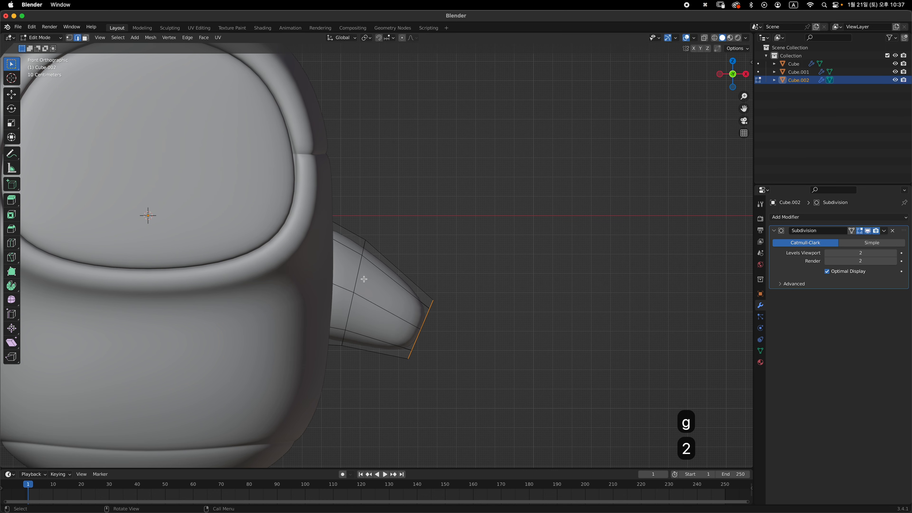
{"action": "left_click", "coordinate": [363, 279], "text": "alt"}
{"action": "key", "text": "s"}
{"action": "left_click", "coordinate": [473, 269]}
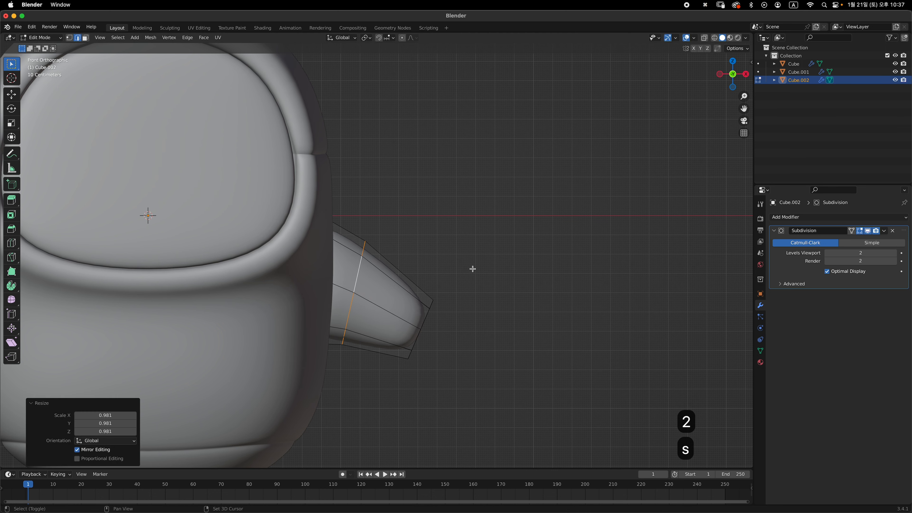
{"action": "key", "text": "Tab"}
Add an edge loop around the side piece between its middle and its base, sliding it about 0.48 toward the body.
{"action": "middle_click_drag", "start_coordinate": [450, 320], "coordinate": [384, 283]}
{"action": "key", "text": "grave"}
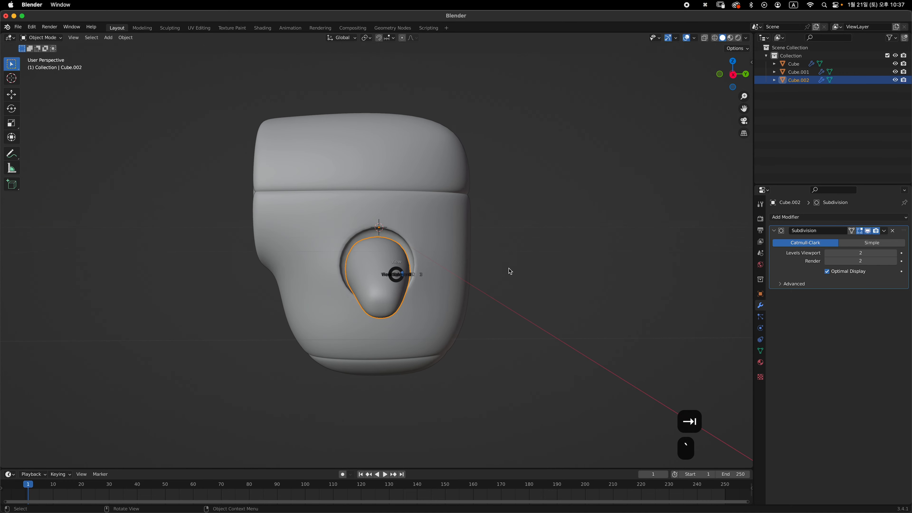
{"action": "left_click", "coordinate": [510, 271]}
{"action": "key", "text": "Tab"}
{"action": "scroll", "coordinate": [433, 240], "scroll_direction": "up", "scroll_amount": 2}
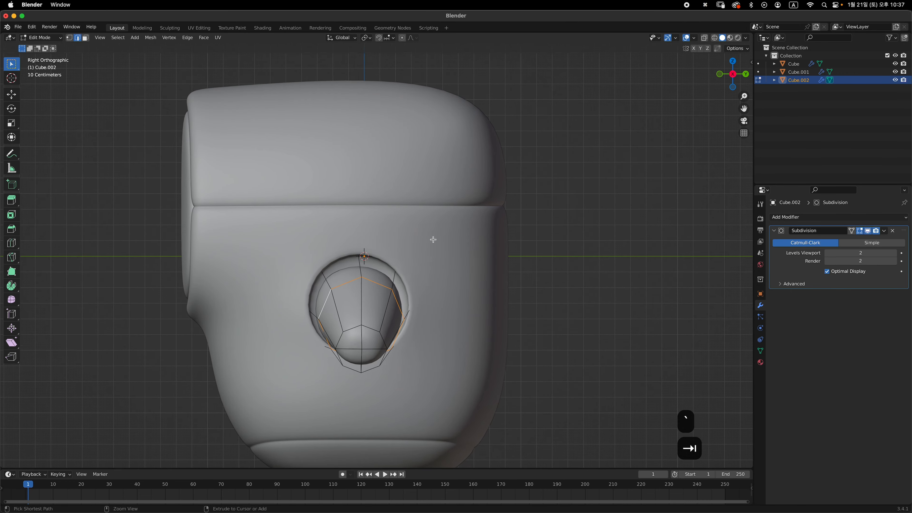
{"action": "middle_click_drag", "start_coordinate": [433, 239], "coordinate": [374, 291]}
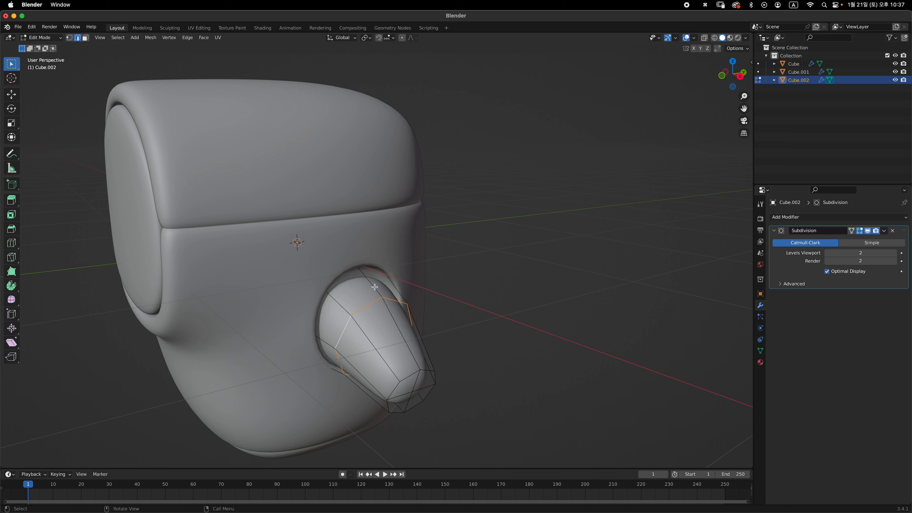
{"action": "key", "text": "super+r"}
{"action": "left_click", "coordinate": [374, 287]}
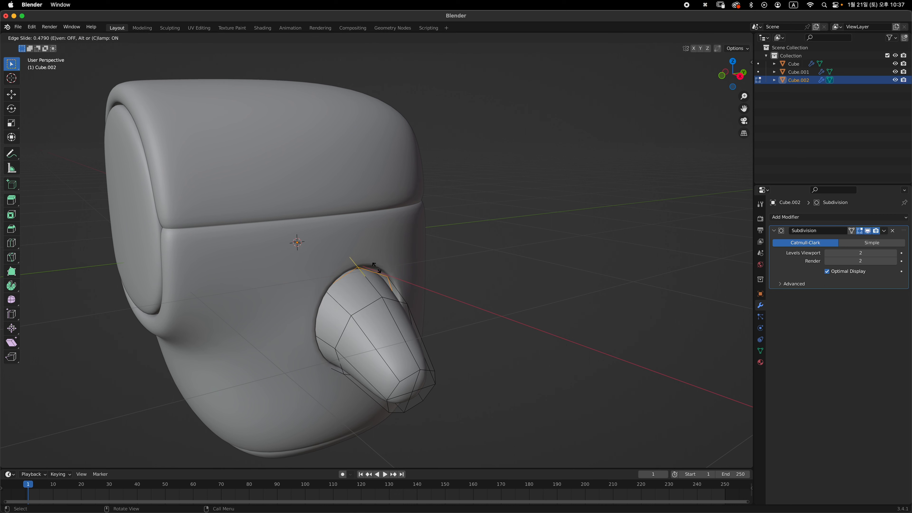
{"action": "left_click", "coordinate": [377, 269]}
Shift the edge loop near the side piece's base along Z, using X-ray from the front view.
{"action": "key", "text": "Tab"}
{"action": "key", "text": "1"}
{"action": "key", "text": "Tab"}
{"action": "key", "text": "alt+z"}
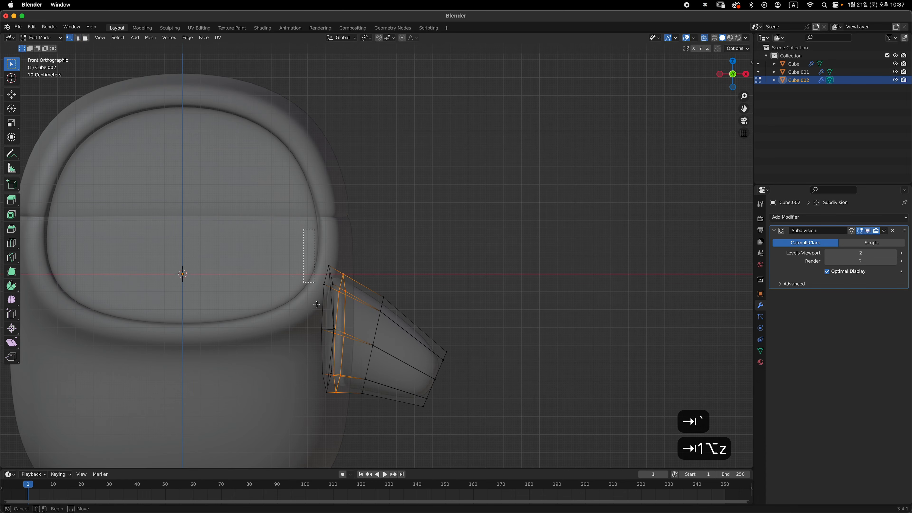
{"action": "key", "text": "g"}
{"action": "key", "text": "z"}
{"action": "left_click", "coordinate": [378, 332]}
{"action": "key", "text": "alt+z"}
Scale the edge loop near the side piece's base to about 1.09 and leave mesh editing.
{"action": "key", "text": "2"}
{"action": "middle_click_drag", "start_coordinate": [379, 332], "coordinate": [440, 271]}
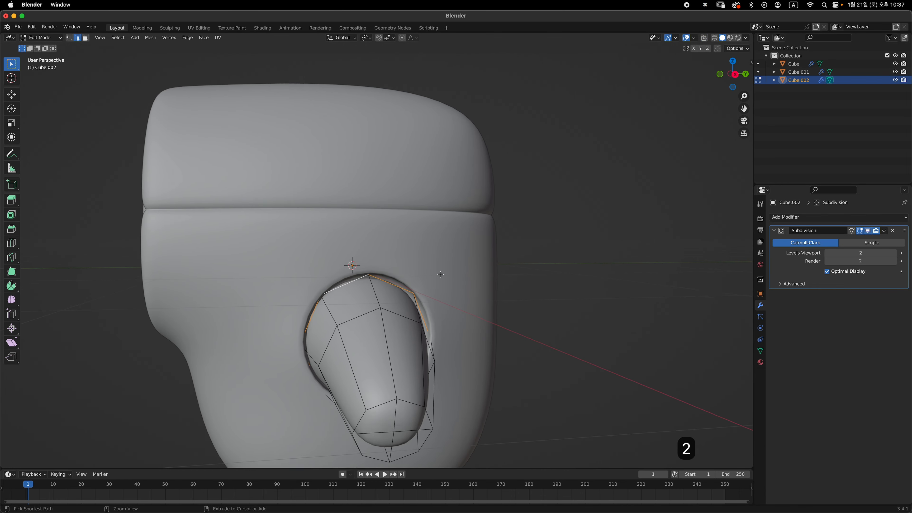
{"action": "key", "text": "s"}
{"action": "left_click", "coordinate": [490, 269]}
{"action": "key", "text": "grave"}
{"action": "key", "text": "alt+z"}
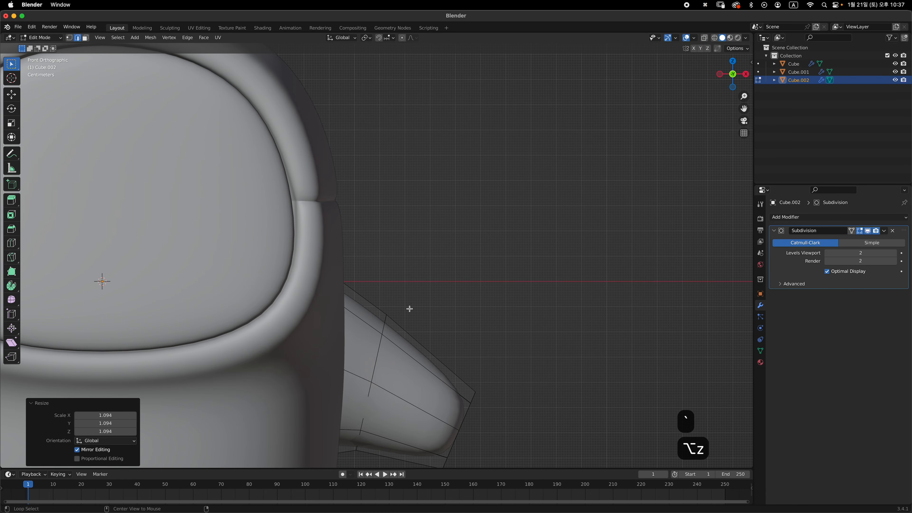
{"action": "key", "text": "alt+z"}
{"action": "key", "text": "Tab"}
{"action": "left_click", "coordinate": [495, 273]}
Examine the shape of the side piece and how it sits in the round recess from several angles.
{"action": "key", "text": "grave"}
{"action": "middle_click_drag", "start_coordinate": [384, 279], "coordinate": [394, 347], "text": "ctrl"}
{"action": "middle_click_drag", "start_coordinate": [394, 294], "coordinate": [415, 285]}
{"action": "left_click", "coordinate": [463, 309]}
{"action": "middle_click_drag", "start_coordinate": [463, 308], "coordinate": [392, 354]}
{"action": "key", "text": "grave"}
{"action": "scroll", "coordinate": [401, 290], "scroll_direction": "down", "scroll_amount": 1}
{"action": "middle_click_drag", "start_coordinate": [397, 284], "coordinate": [377, 306], "text": "shift"}
{"action": "middle_click_drag", "start_coordinate": [430, 288], "coordinate": [360, 316]}
{"action": "middle_click_drag", "start_coordinate": [310, 342], "coordinate": [326, 330]}
Delete the body's vertices on the negative X side of the centre line, selecting them through the mesh in X-ray.
{"action": "middle_click_drag", "start_coordinate": [407, 319], "coordinate": [499, 191]}
{"action": "key", "text": "Tab"}
{"action": "key", "text": "alt+z"}
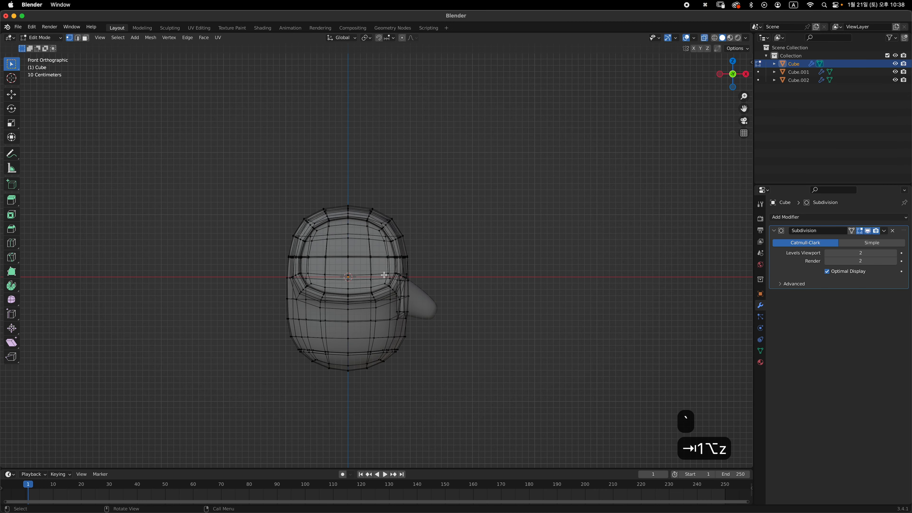
{"action": "left_click_drag", "start_coordinate": [234, 163], "coordinate": [338, 398]}
{"action": "key", "text": "x"}
{"action": "left_click", "coordinate": [379, 251]}
Add a Mirror modifier on the X axis to the body, place it above Subdivision, enable Clipping, and turn off X-ray.
{"action": "key", "text": "Tab"}
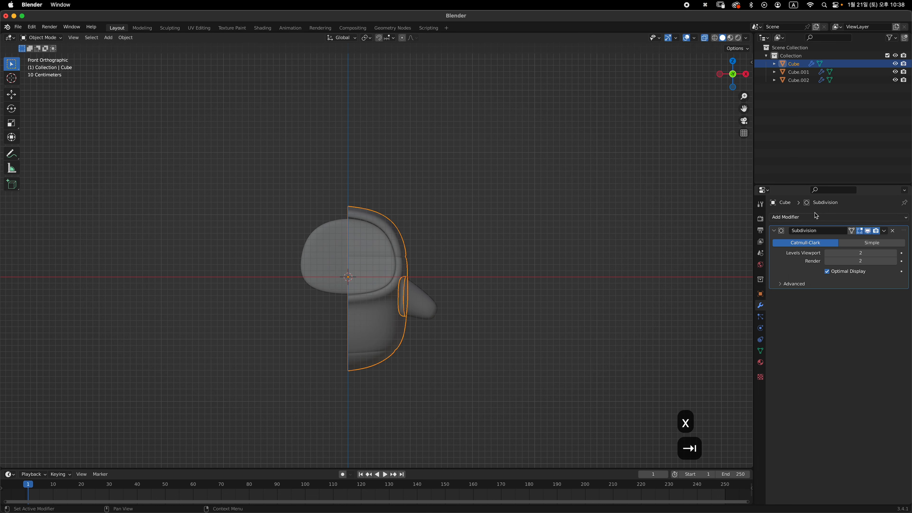
{"action": "left_click", "coordinate": [779, 218]}
{"action": "left_click", "coordinate": [754, 311]}
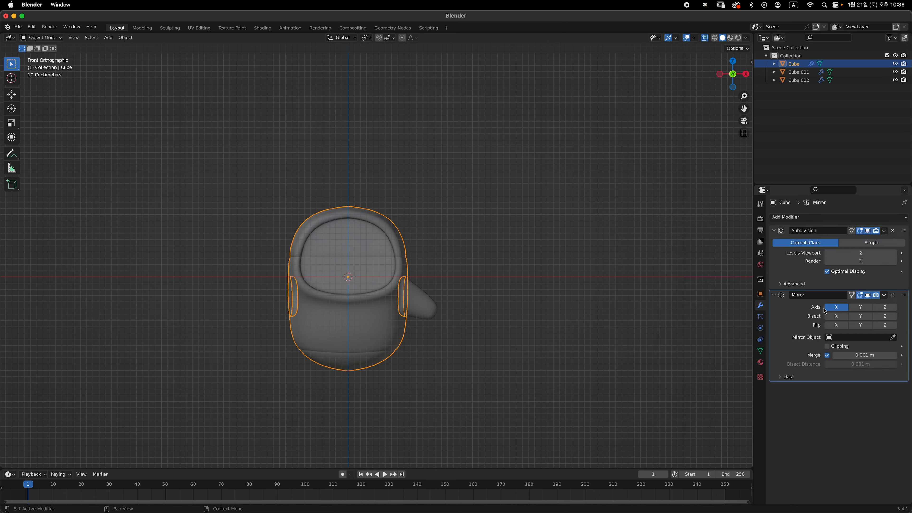
{"action": "left_click_drag", "start_coordinate": [904, 300], "coordinate": [904, 232]}
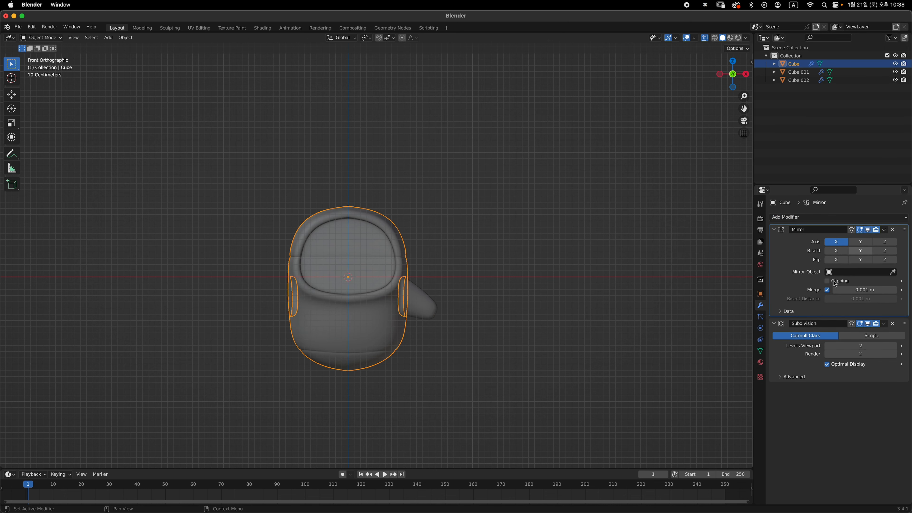
{"action": "key", "text": "alt+z"}
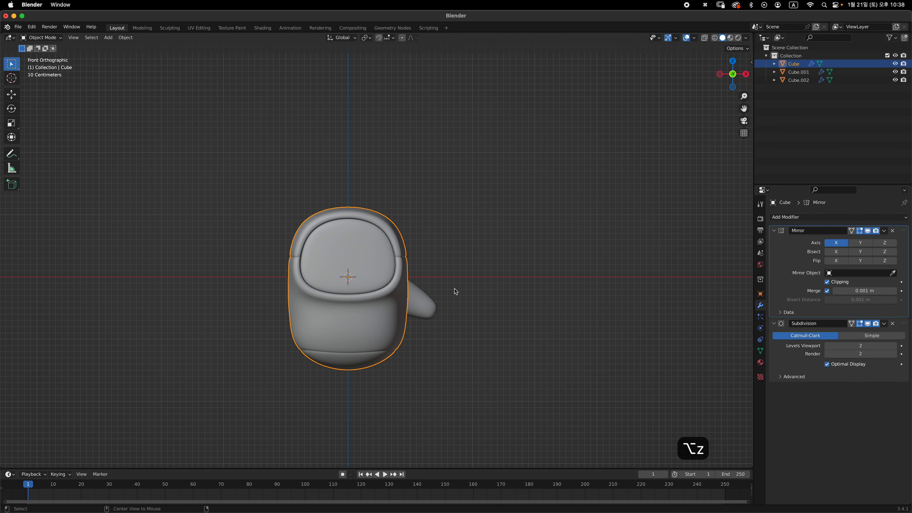
{"action": "middle_click_drag", "start_coordinate": [413, 289], "coordinate": [475, 287]}
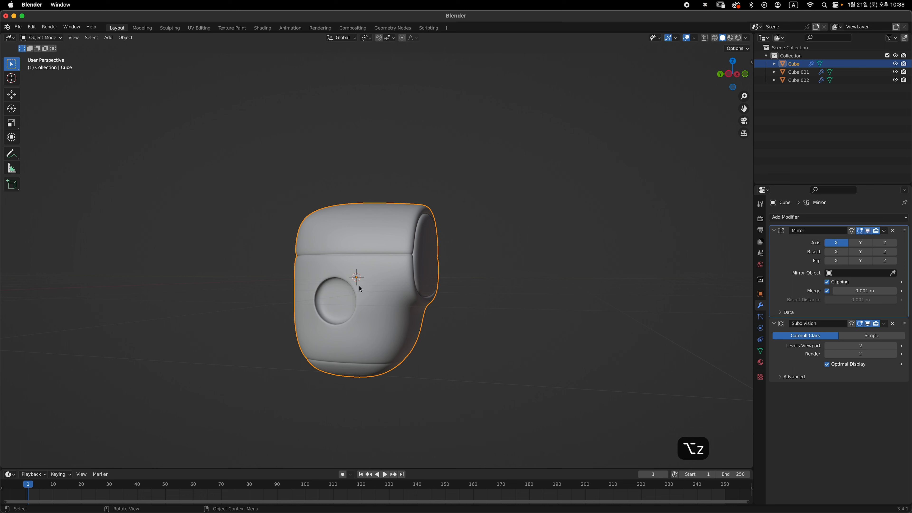
{"action": "mouse_move", "coordinate": [359, 287]}
{"action": "middle_mouse_down"}
{"action": "mouse_move", "coordinate": [509, 298]}
{"action": "mouse_move", "coordinate": [325, 297]}
{"action": "mouse_move", "coordinate": [442, 300]}
{"action": "mouse_move", "coordinate": [359, 302]}
{"action": "middle_mouse_up"}
Add a Mirror modifier on the X axis to the tapered side piece and place it above its Subdivision modifier.
{"action": "key", "text": "grave"}
{"action": "middle_click_drag", "start_coordinate": [438, 279], "coordinate": [401, 283], "text": "shift"}
{"action": "left_click", "coordinate": [402, 304]}
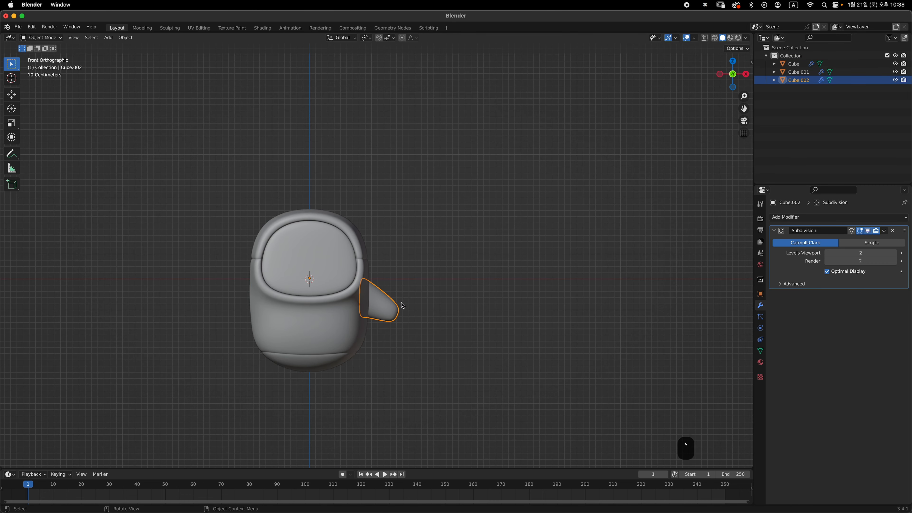
{"action": "left_click", "coordinate": [811, 218]}
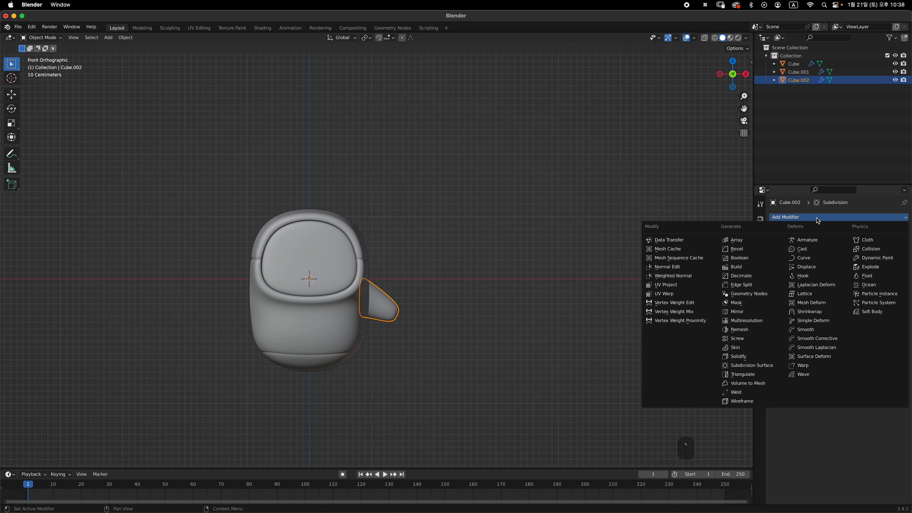
{"action": "left_click", "coordinate": [766, 312]}
{"action": "left_click_drag", "start_coordinate": [905, 298], "coordinate": [903, 231]}
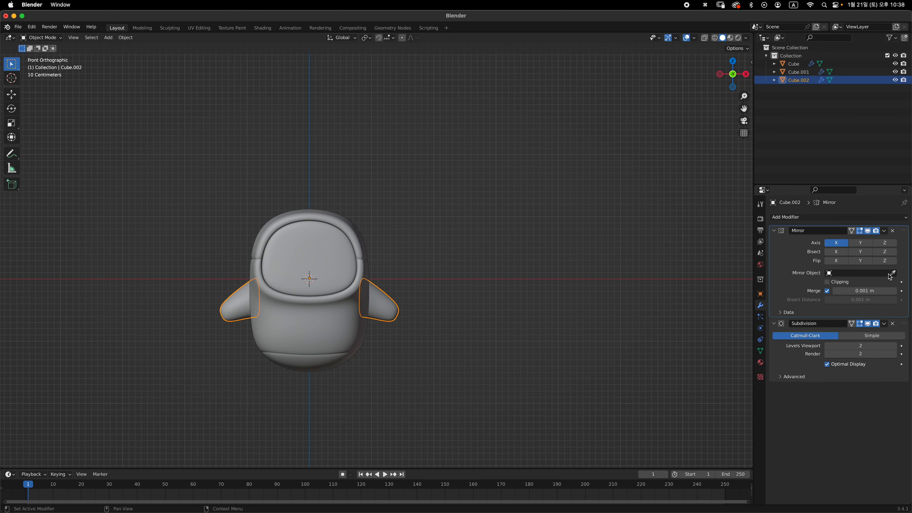
Pick the body as the Mirror Object for the side piece's Mirror modifier and check the mirrored pair.
{"action": "middle_click_drag", "start_coordinate": [261, 300], "coordinate": [298, 293], "text": "shift"}
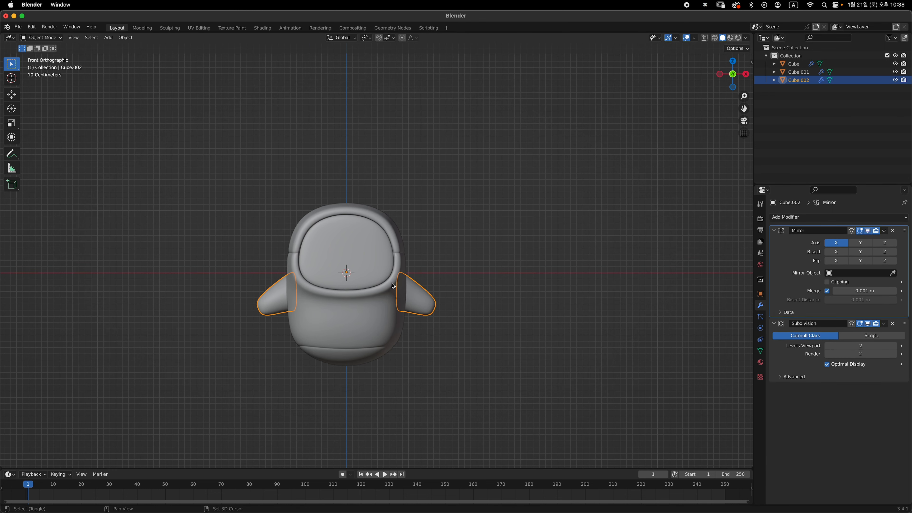
{"action": "key", "text": "e"}
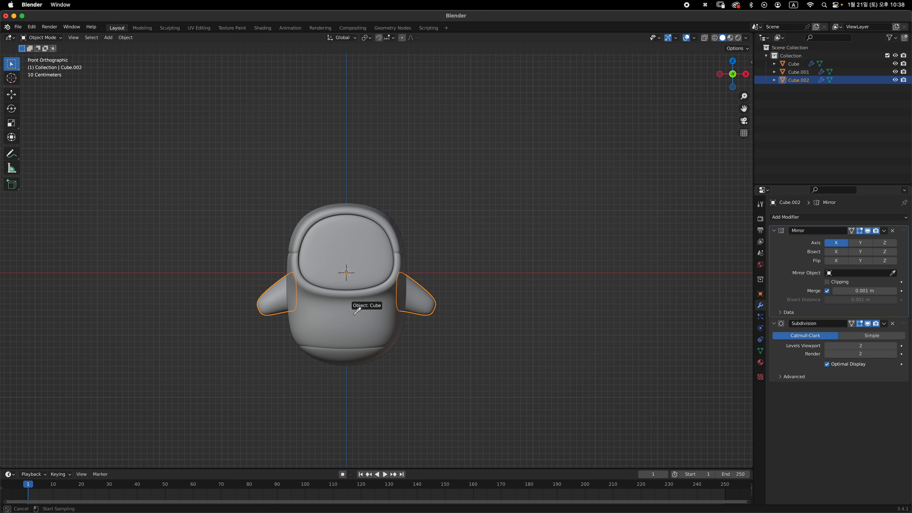
{"action": "left_click", "coordinate": [356, 314]}
{"action": "left_click", "coordinate": [570, 274]}
{"action": "middle_click_drag", "start_coordinate": [570, 274], "coordinate": [517, 307]}
{"action": "left_click", "coordinate": [389, 306]}
{"action": "left_click", "coordinate": [518, 306]}
{"action": "middle_click_drag", "start_coordinate": [464, 334], "coordinate": [400, 302]}
{"action": "key", "text": "grave"}
Add a 2 m cube, move it about 2.8 m along X beside the body, and open its mesh for editing.
{"action": "left_click", "coordinate": [389, 325]}
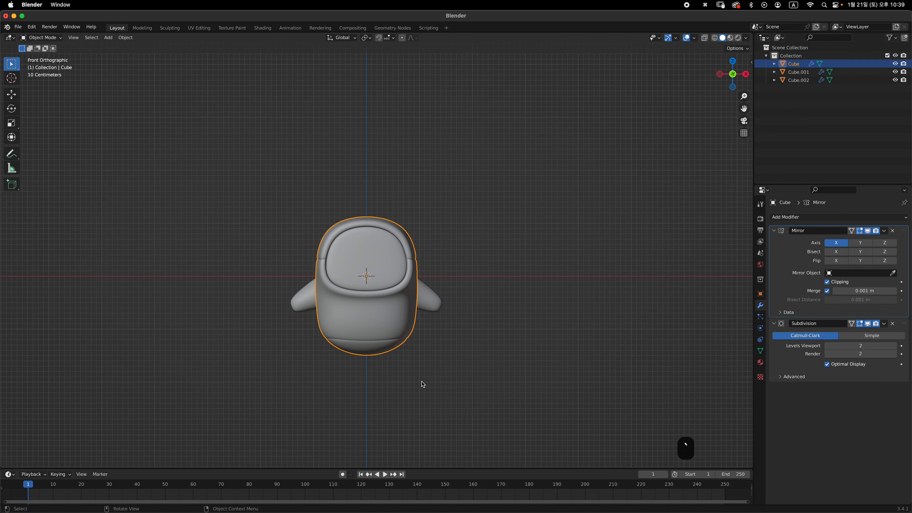
{"action": "middle_click_drag", "start_coordinate": [408, 335], "coordinate": [401, 264], "text": "shift"}
{"action": "middle_click_drag", "start_coordinate": [401, 264], "coordinate": [483, 220], "text": "ctrl"}
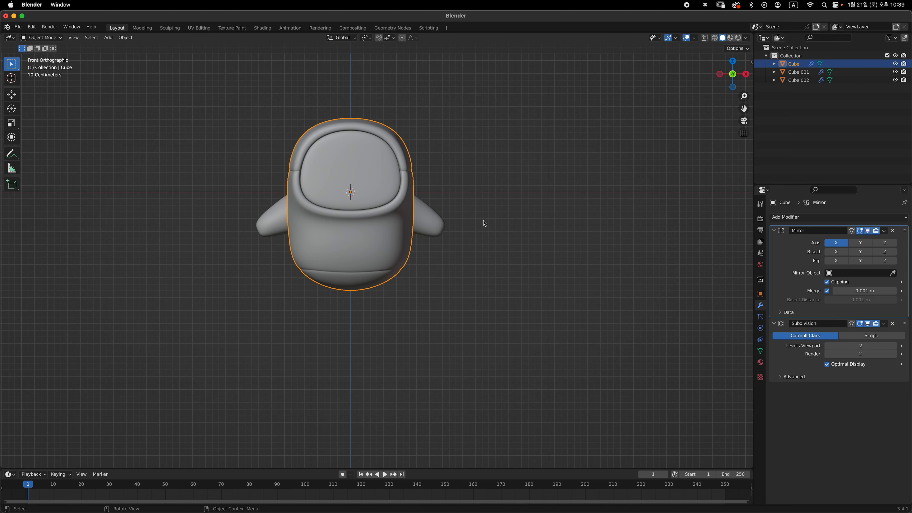
{"action": "key", "text": "shift+a"}
{"action": "mouse_move", "coordinate": [505, 235]}
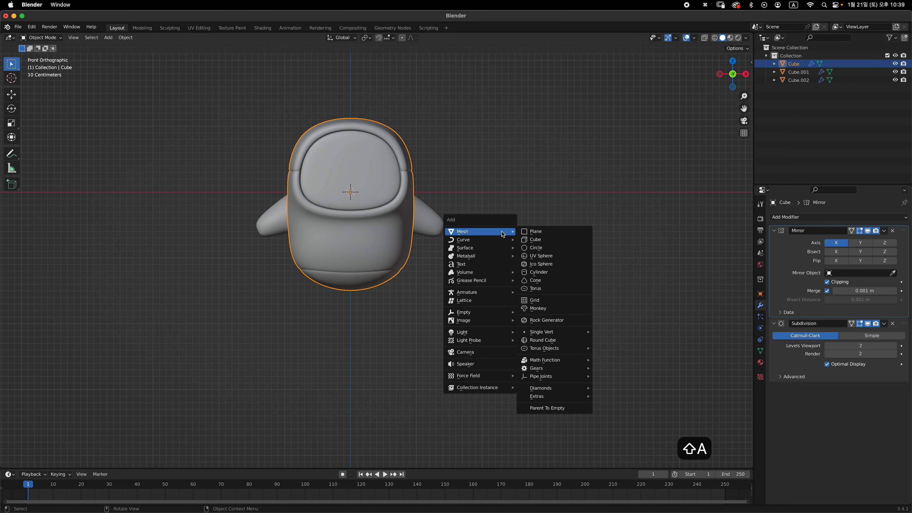
{"action": "left_click", "coordinate": [550, 240]}
{"action": "scroll", "coordinate": [447, 264], "scroll_direction": "down", "scroll_amount": 3}
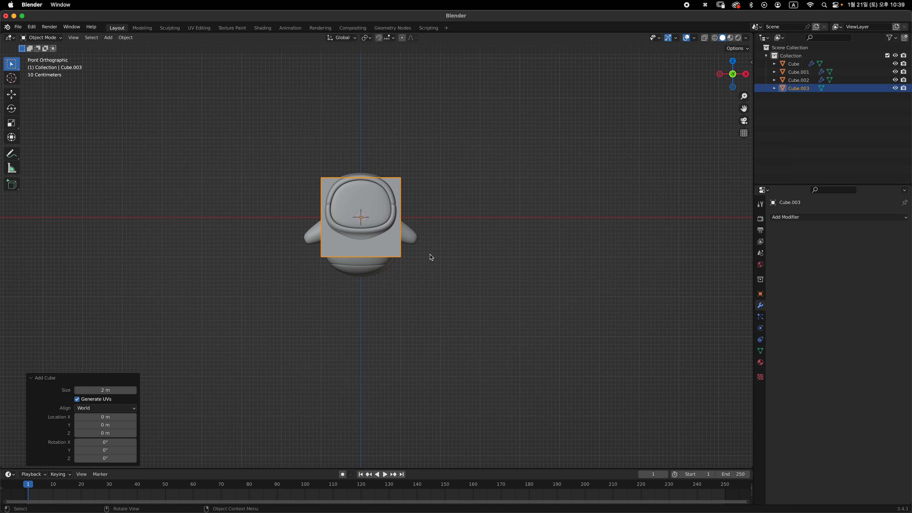
{"action": "key", "text": "g"}
{"action": "key", "text": "x"}
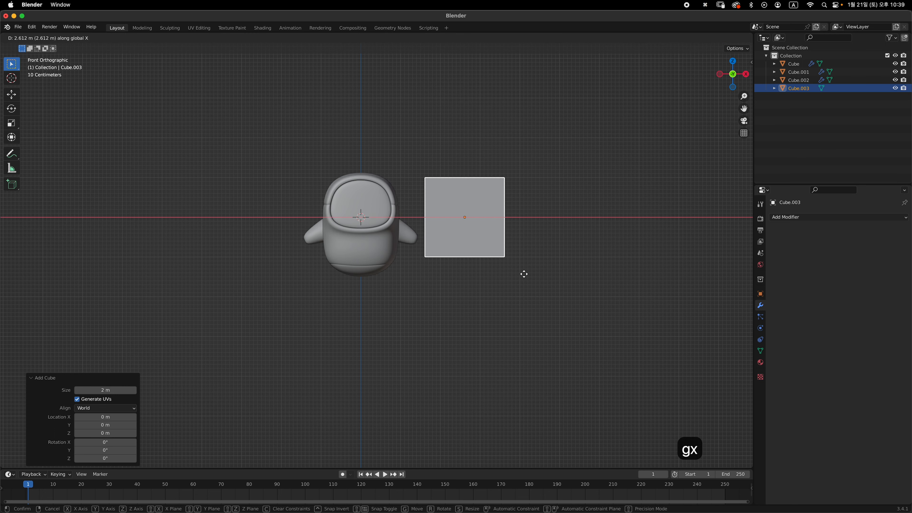
{"action": "left_click", "coordinate": [526, 274]}
{"action": "middle_click_drag", "start_coordinate": [525, 275], "coordinate": [497, 293], "text": "shift"}
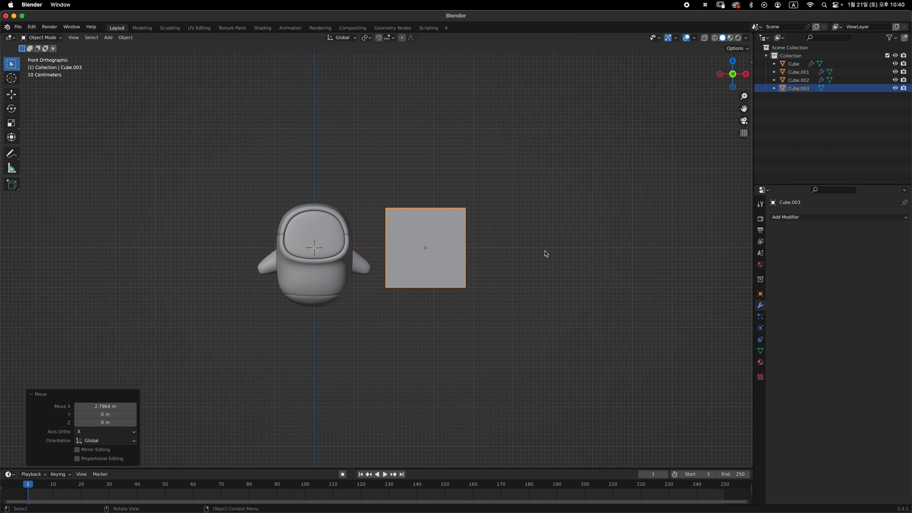
{"action": "key", "text": "Tab"}
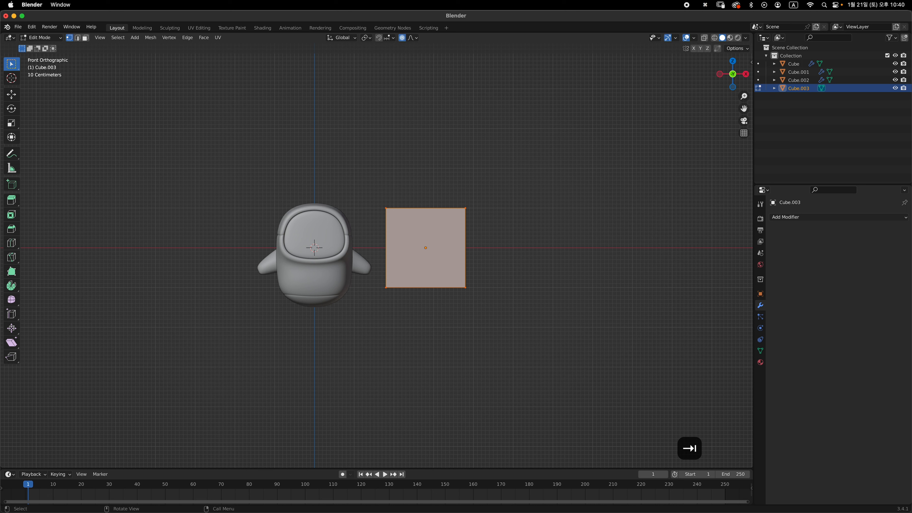
{"action": "key", "text": "s"}
{"action": "key", "text": "x"}
{"action": "key", "text": "Escape"}
Disable proportional editing and scale the cube's mesh to about 0.11 along X.
{"action": "key", "text": "o"}
{"action": "key", "text": "s"}
{"action": "key", "text": "x"}
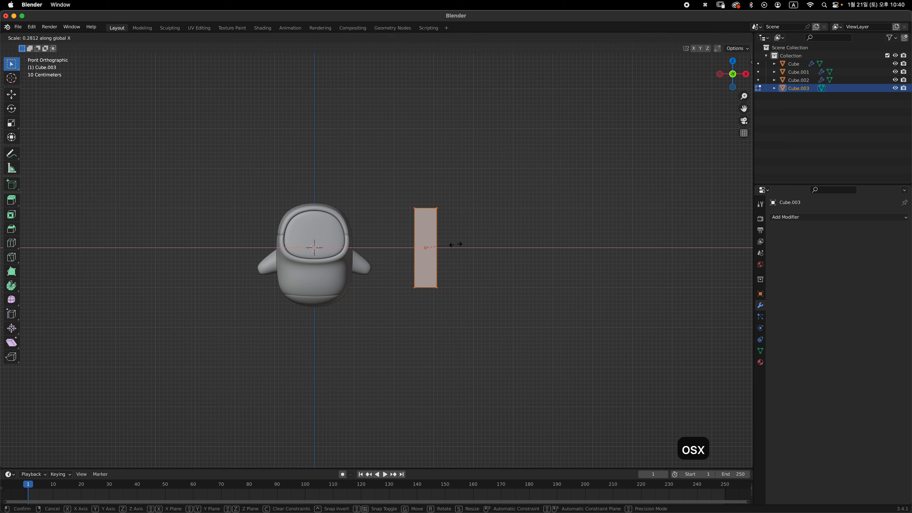
{"action": "left_click", "coordinate": [434, 248]}
Narrow the box along Y from the right view and scale it to about 0.58 along Z.
{"action": "key", "text": "grave"}
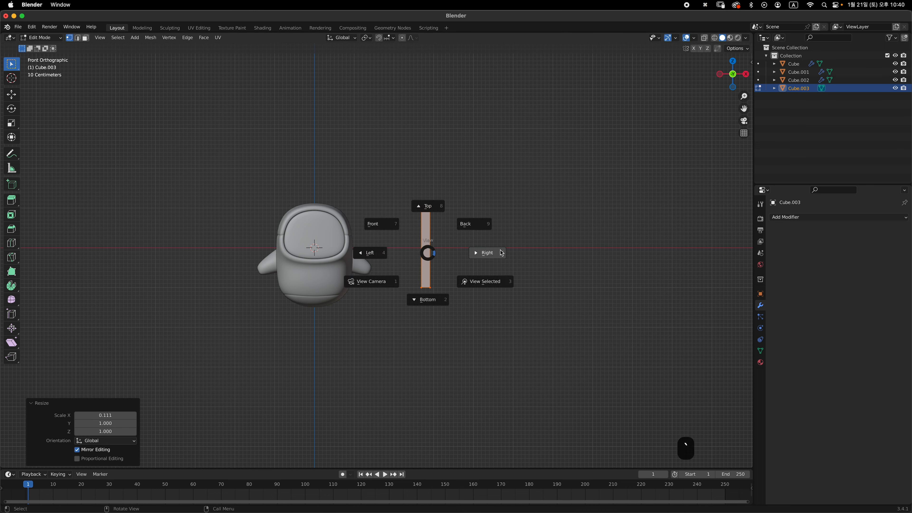
{"action": "left_click", "coordinate": [502, 253]}
{"action": "key", "text": "s"}
{"action": "key", "text": "y"}
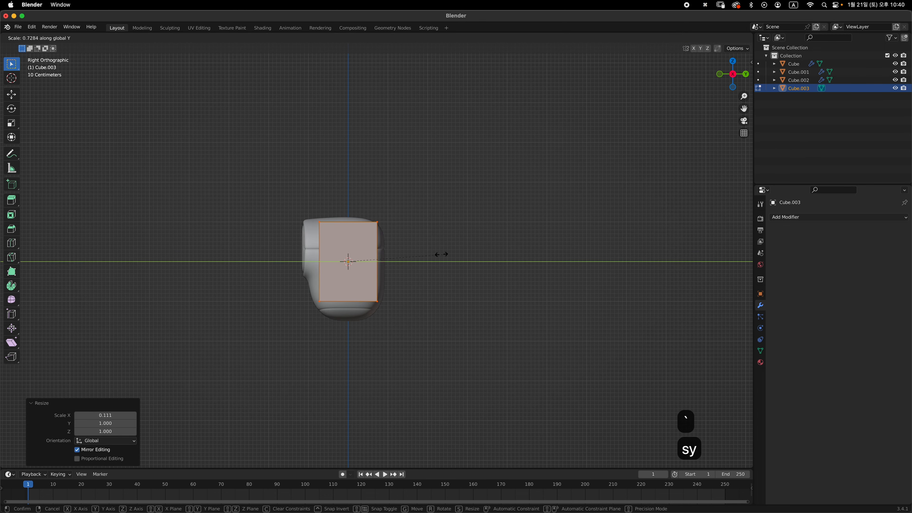
{"action": "left_click", "coordinate": [377, 259]}
{"action": "key", "text": "s"}
{"action": "key", "text": "z"}
{"action": "left_click", "coordinate": [373, 258]}
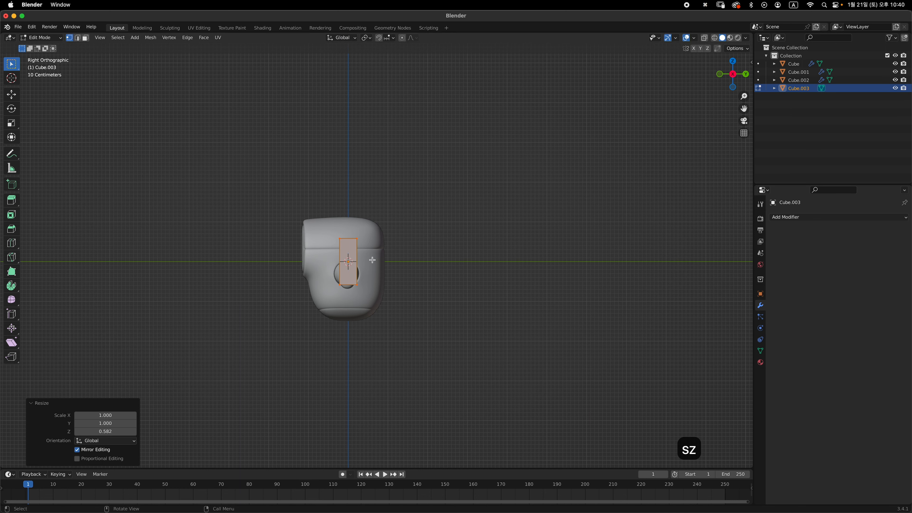
Adjust the box's height along Z and scale it to about 0.84 along X.
{"action": "middle_click_drag", "start_coordinate": [373, 259], "coordinate": [427, 257]}
{"action": "key", "text": "`"}
{"action": "key", "text": "s"}
{"action": "key", "text": "z"}
{"action": "left_click", "coordinate": [421, 264]}
{"action": "key", "text": "s"}
{"action": "key", "text": "x"}
{"action": "left_click", "coordinate": [523, 259]}
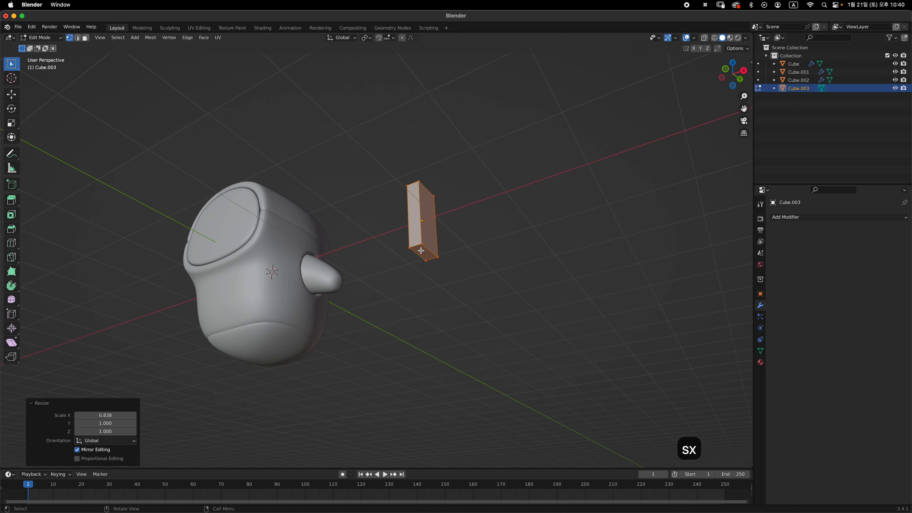
Select the narrow box's bottom face and extrude it about 0.26 m downward in front view.
{"action": "key", "text": "3"}
{"action": "left_click", "coordinate": [427, 256]}
{"action": "key", "text": "`"}
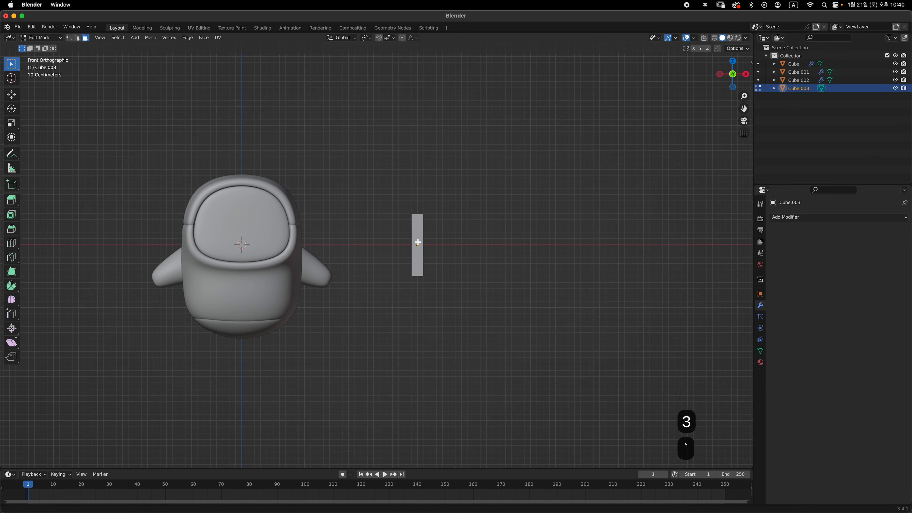
{"action": "middle_click_drag", "start_coordinate": [428, 277], "coordinate": [460, 282], "text": "ctrl"}
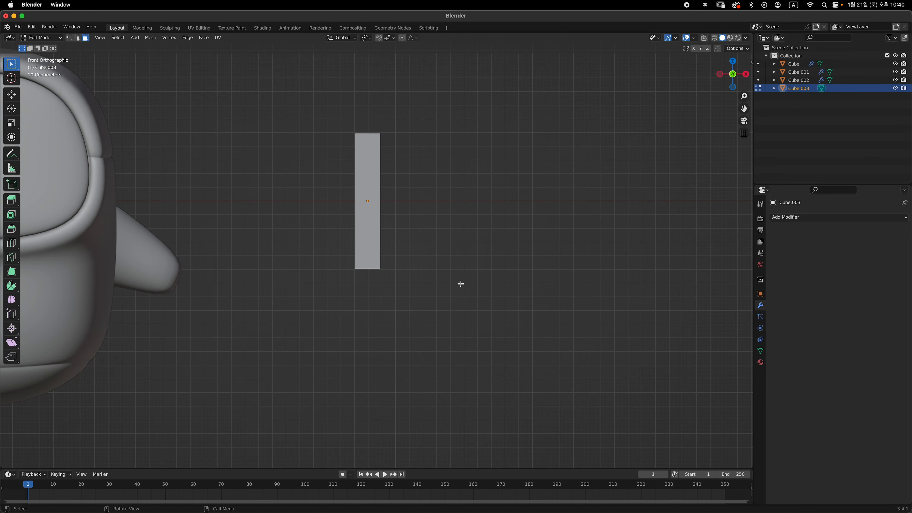
{"action": "key", "text": "e"}
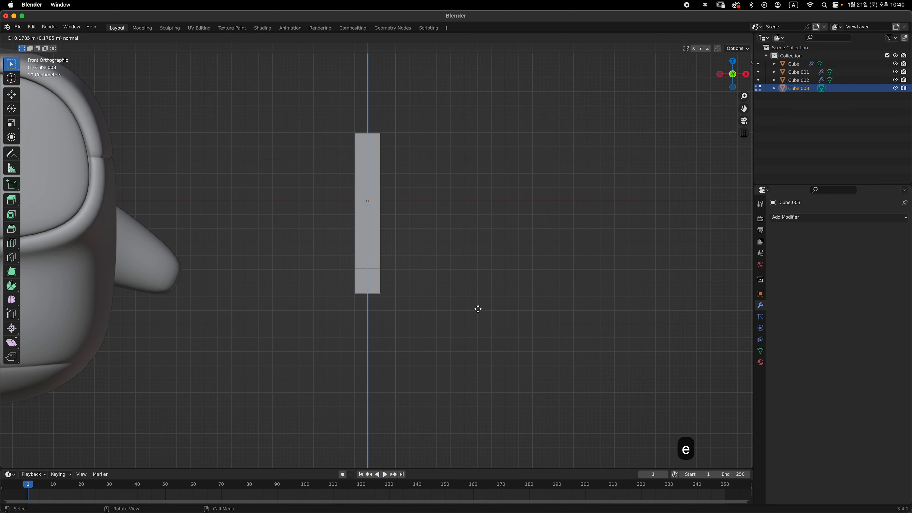
{"action": "key", "text": "Escape"}
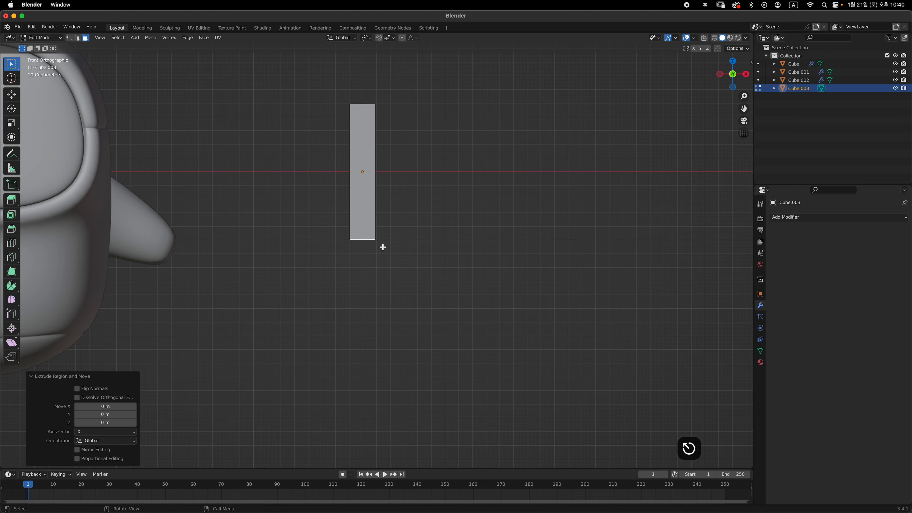
{"action": "middle_click_drag", "start_coordinate": [381, 247], "coordinate": [391, 235]}
{"action": "key", "text": "grave"}
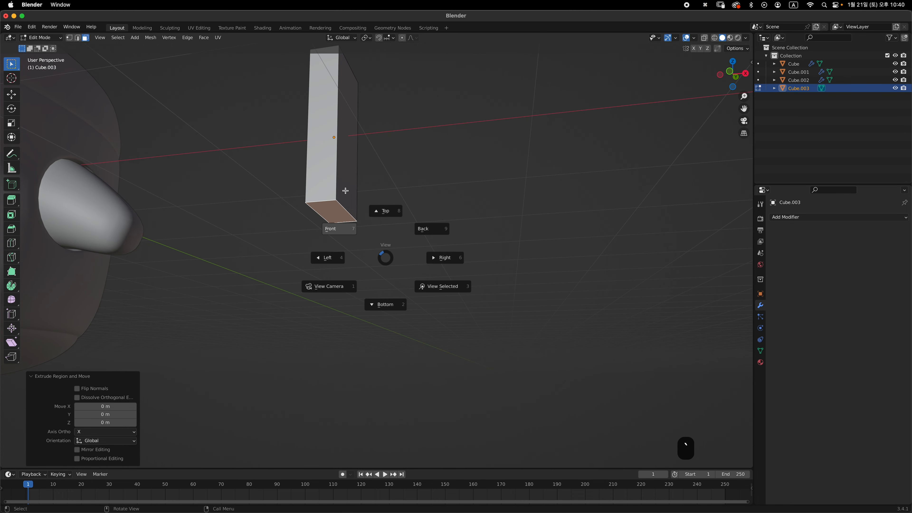
{"action": "left_click", "coordinate": [346, 194]}
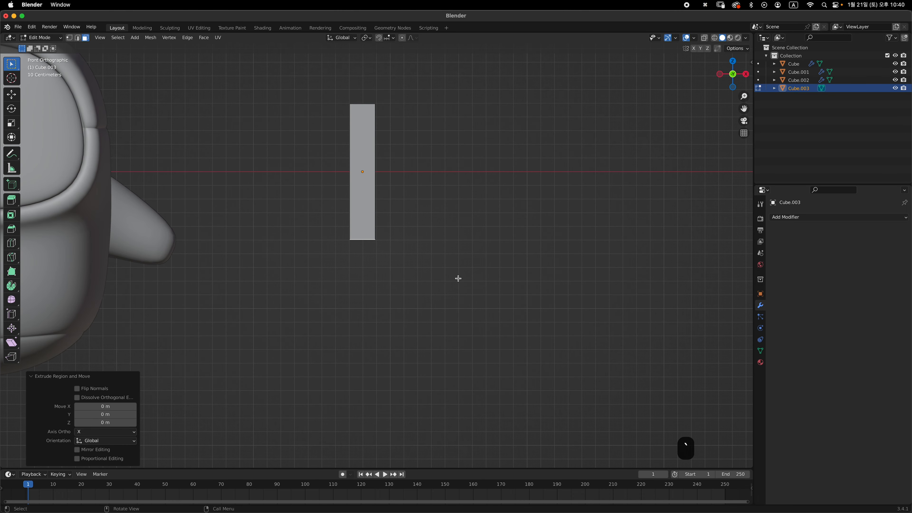
{"action": "key", "text": "e"}
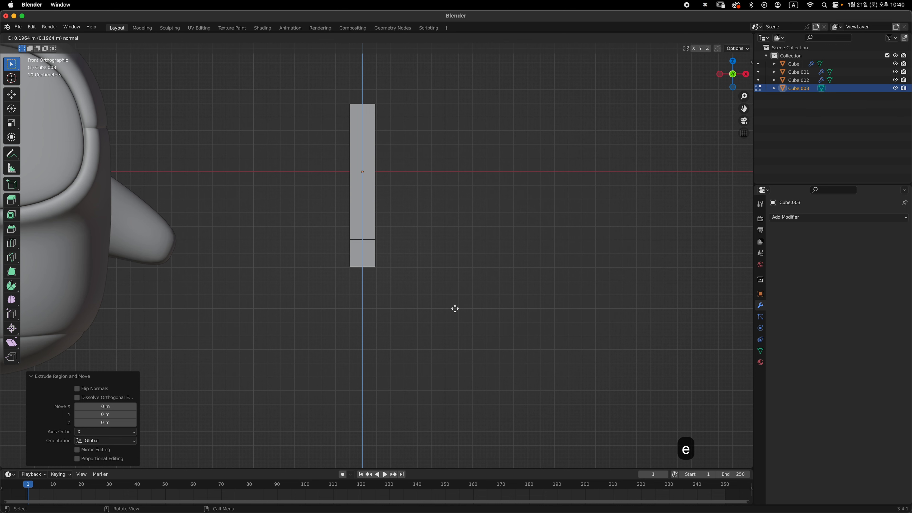
{"action": "left_click", "coordinate": [453, 315]}
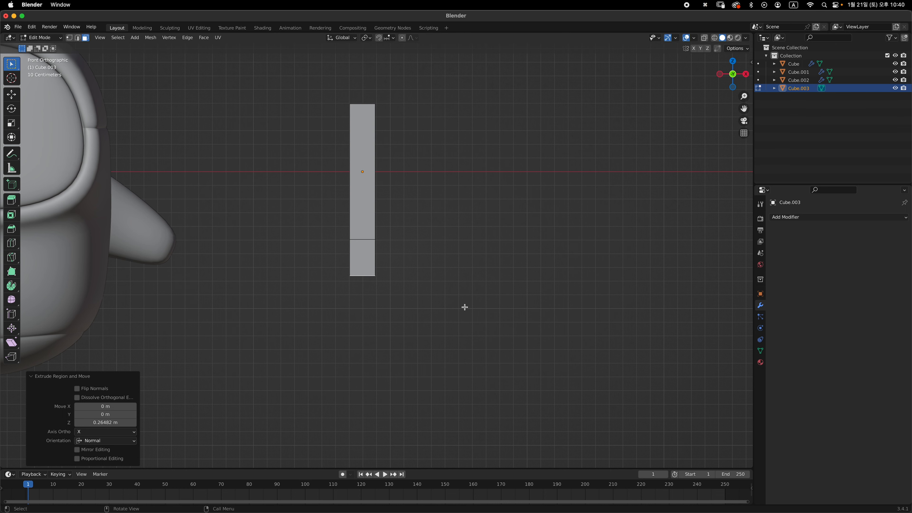
Select the +X side face of the newly extruded segment at the box's lower end.
{"action": "middle_click_drag", "start_coordinate": [465, 307], "coordinate": [301, 279]}
{"action": "left_click", "coordinate": [329, 278]}
{"action": "key", "text": "grave"}
{"action": "middle_click_drag", "start_coordinate": [445, 265], "coordinate": [465, 230], "text": "ctrl"}
{"action": "scroll", "coordinate": [464, 230], "scroll_direction": "up", "scroll_amount": 2}
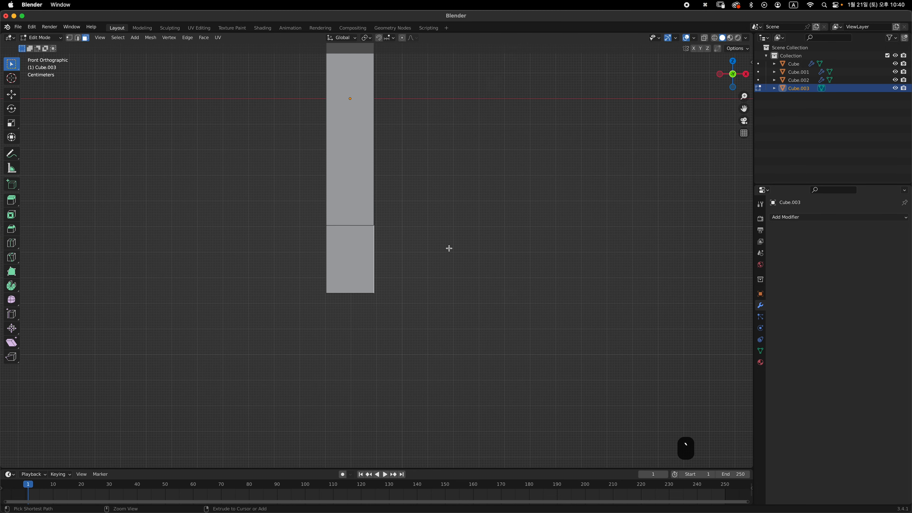
Move the outer side face of the lower block inward along X by about 0.082 m.
{"action": "key", "text": "g"}
{"action": "key", "text": "x"}
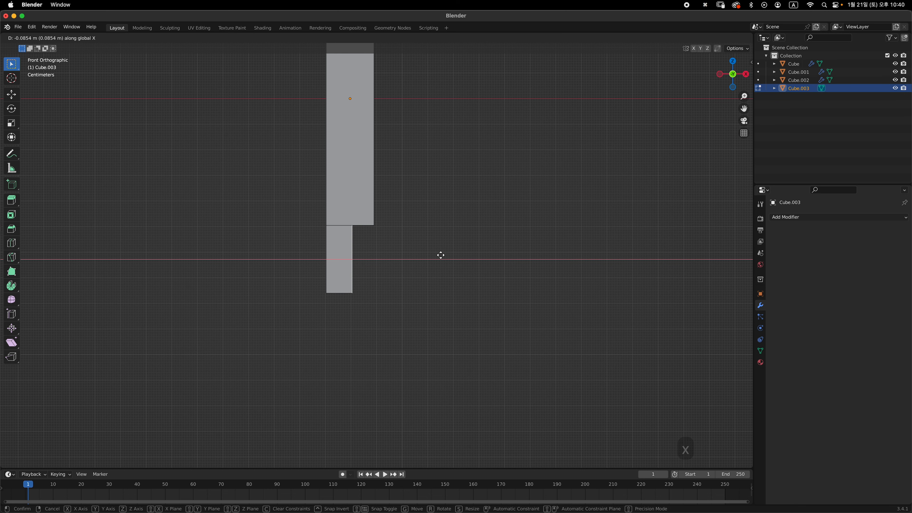
{"action": "left_click", "coordinate": [446, 255]}
{"action": "middle_click_drag", "start_coordinate": [446, 255], "coordinate": [429, 281]}
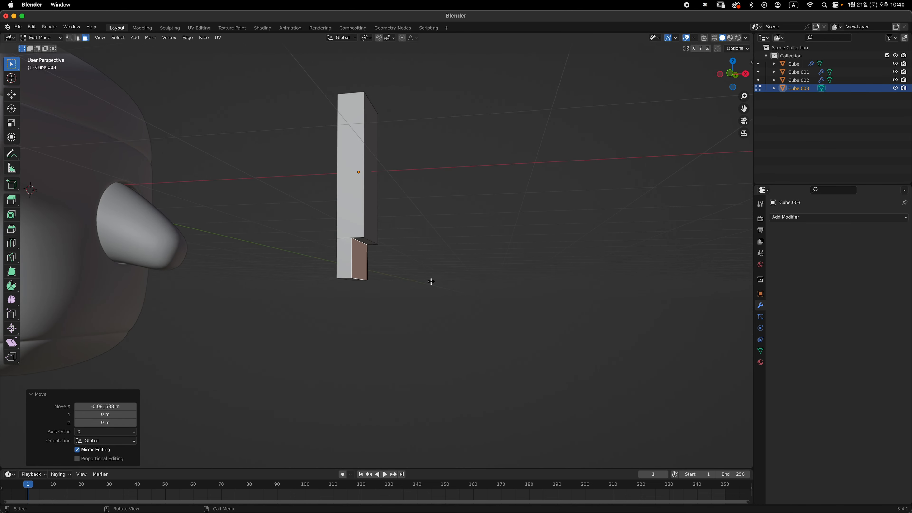
Add a Subdivision modifier to the stepped block and set its viewport level to 1.
{"action": "key", "text": "Tab"}
{"action": "key", "text": "super+2"}
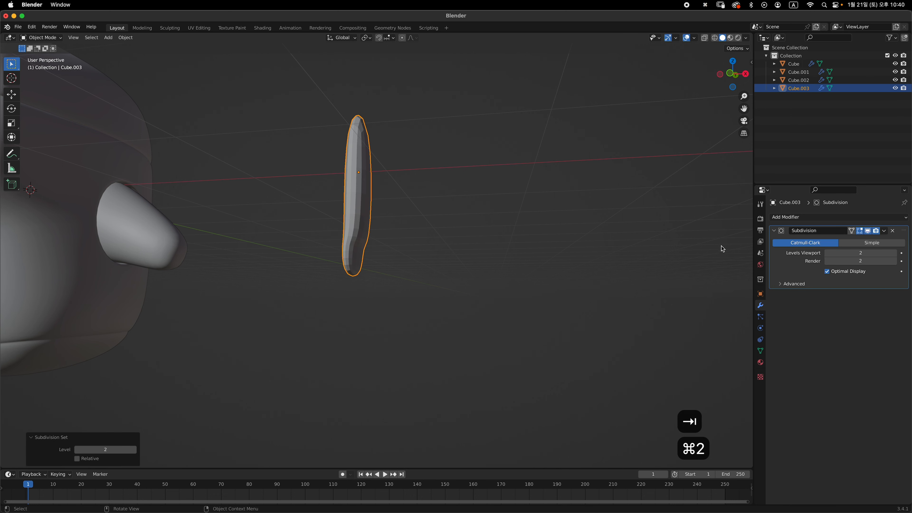
{"action": "left_click", "coordinate": [828, 253]}
{"action": "middle_click_drag", "start_coordinate": [478, 264], "coordinate": [360, 255]}
Add a vertical loop cut along the block's full height and slide it toward the head-facing side, factor about 0.768.
{"action": "key", "text": "Tab"}
{"action": "scroll", "coordinate": [352, 237], "scroll_direction": "up", "scroll_amount": 2}
{"action": "key", "text": "grave"}
{"action": "key", "text": "grave"}
{"action": "middle_click_drag", "start_coordinate": [452, 282], "coordinate": [386, 277], "text": "shift"}
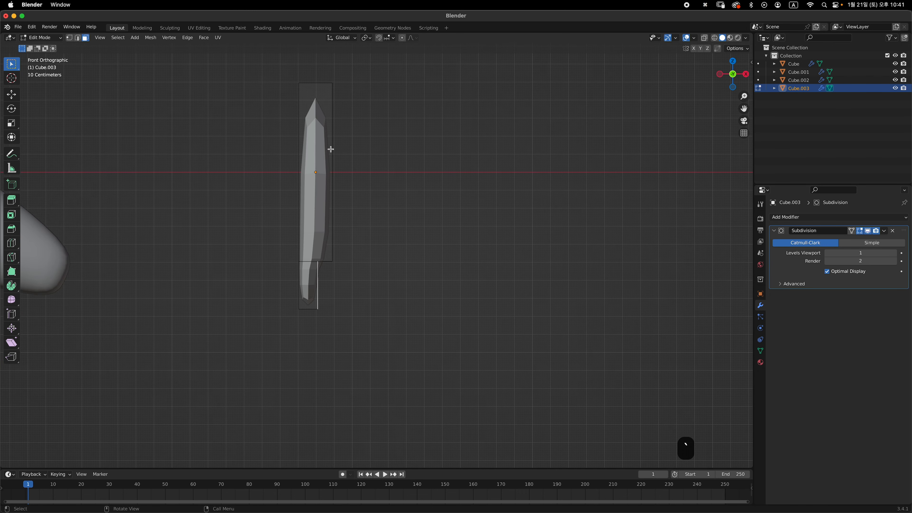
{"action": "key", "text": "ctrl+r"}
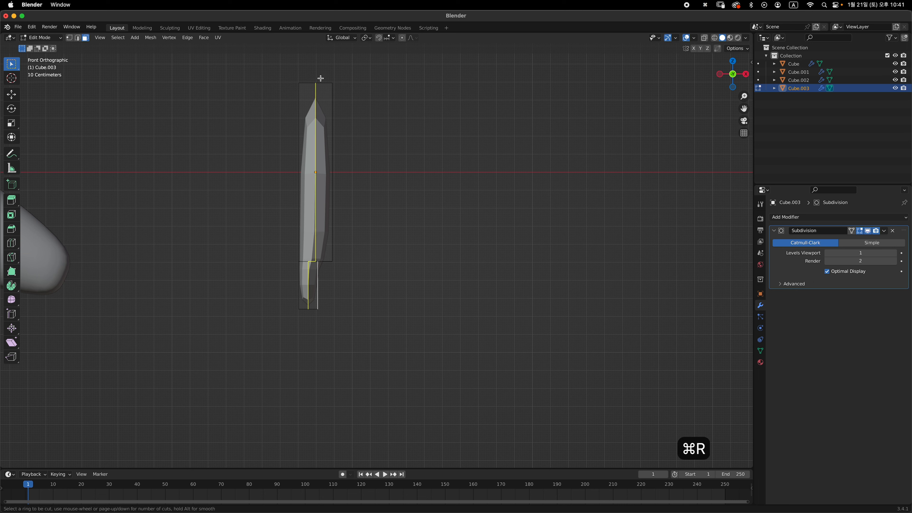
{"action": "left_click", "coordinate": [322, 77]}
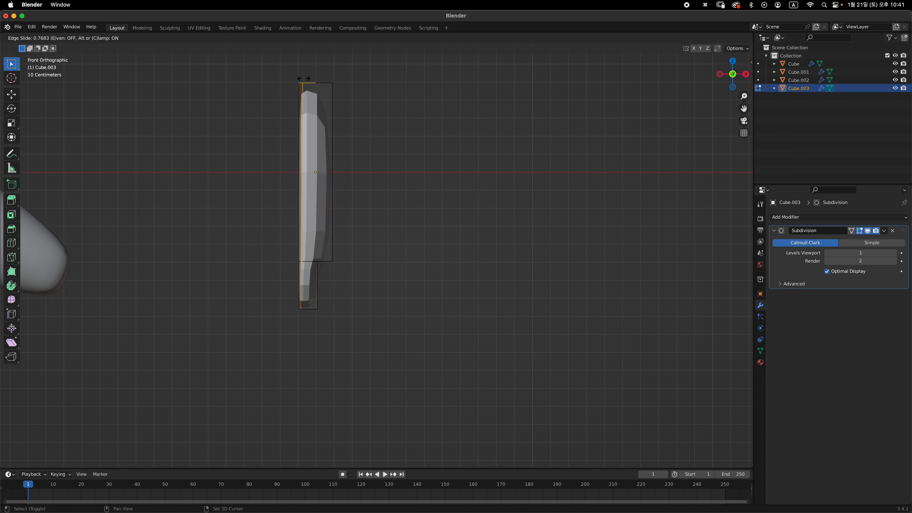
{"action": "left_click", "coordinate": [304, 78]}
Add a horizontal loop cut around the narrow lower section and slide it up near the step, factor about 0.874.
{"action": "middle_click_drag", "start_coordinate": [289, 287], "coordinate": [250, 273], "text": "ctrl"}
{"action": "middle_click_drag", "start_coordinate": [249, 274], "coordinate": [281, 266], "text": "shift"}
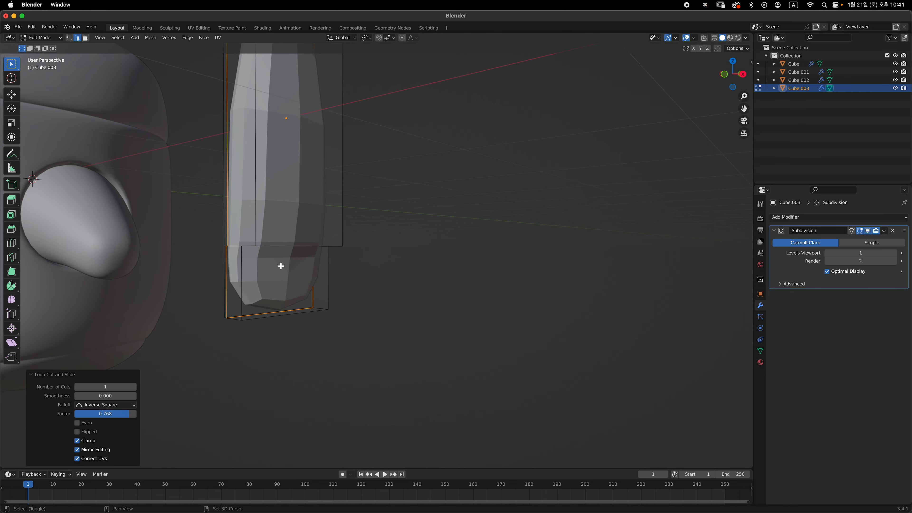
{"action": "key", "text": "super+r"}
{"action": "left_click", "coordinate": [248, 282]}
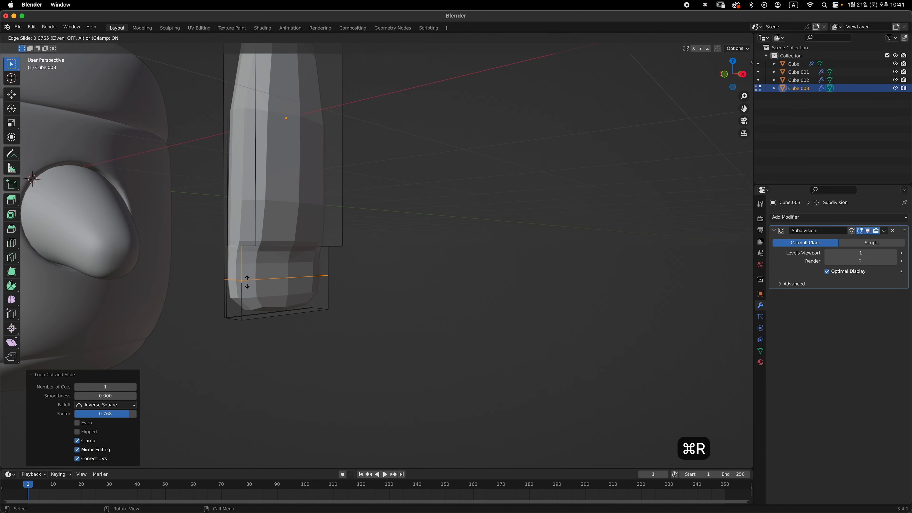
{"action": "left_click", "coordinate": [243, 252]}
Add a horizontal loop cut around the upper section and slide it toward the upper end.
{"action": "middle_click_drag", "start_coordinate": [242, 252], "coordinate": [309, 253]}
{"action": "key", "text": "grave"}
{"action": "left_click", "coordinate": [393, 248]}
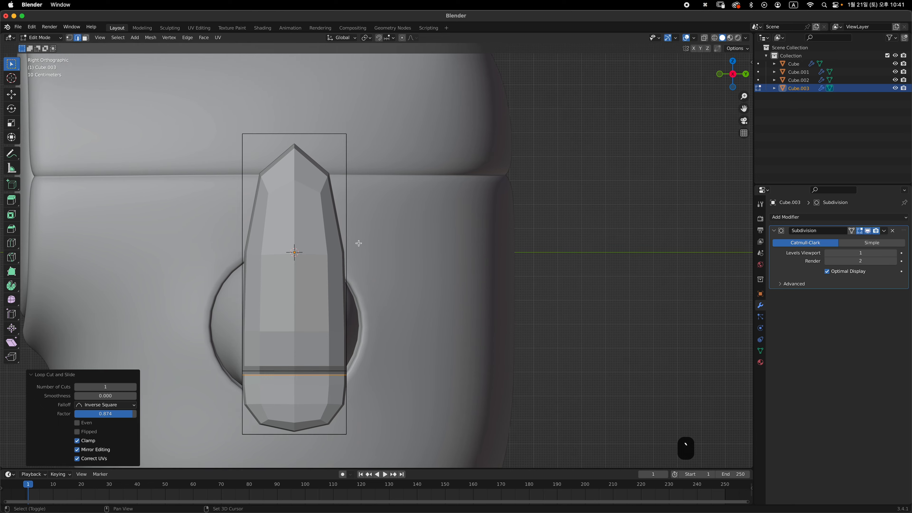
{"action": "key", "text": "super+r"}
{"action": "left_click", "coordinate": [341, 252]}
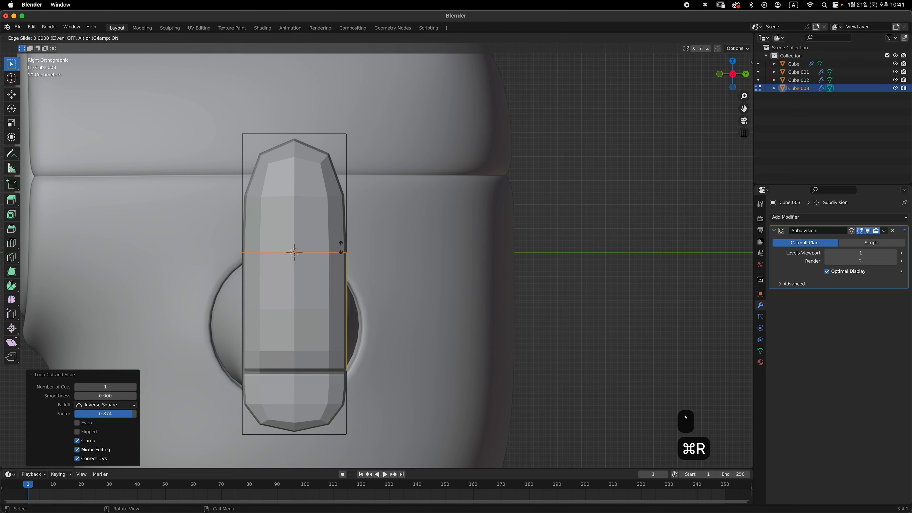
{"action": "left_click", "coordinate": [343, 195]}
Apply the Subdivision modifier to the piece in Object Mode.
{"action": "key", "text": "Tab"}
{"action": "middle_click_drag", "start_coordinate": [347, 253], "coordinate": [455, 312], "text": "ctrl"}
{"action": "middle_click_drag", "start_coordinate": [454, 312], "coordinate": [474, 263], "text": "shift"}
{"action": "key", "text": "super+a"}
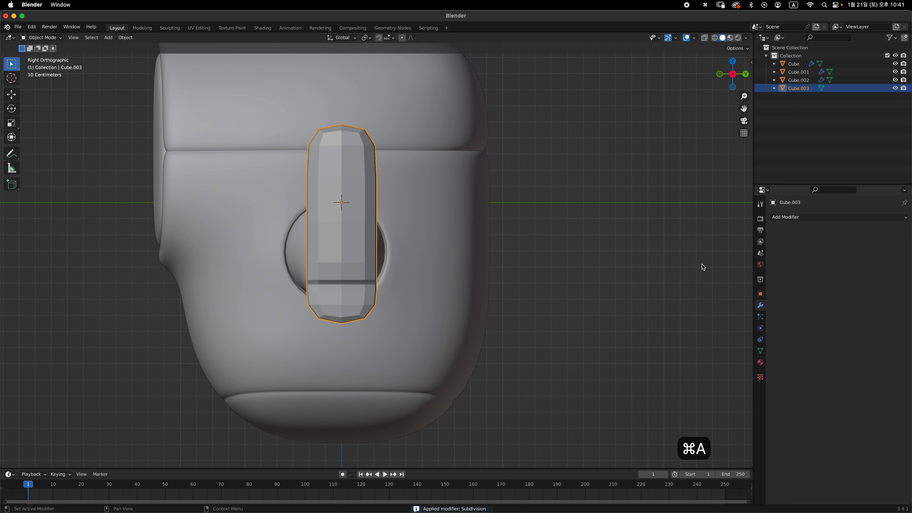
Add a new Subdivision modifier at level 2 to the piece.
{"action": "middle_click_drag", "start_coordinate": [704, 267], "coordinate": [396, 263]}
{"action": "key", "text": "Tab"}
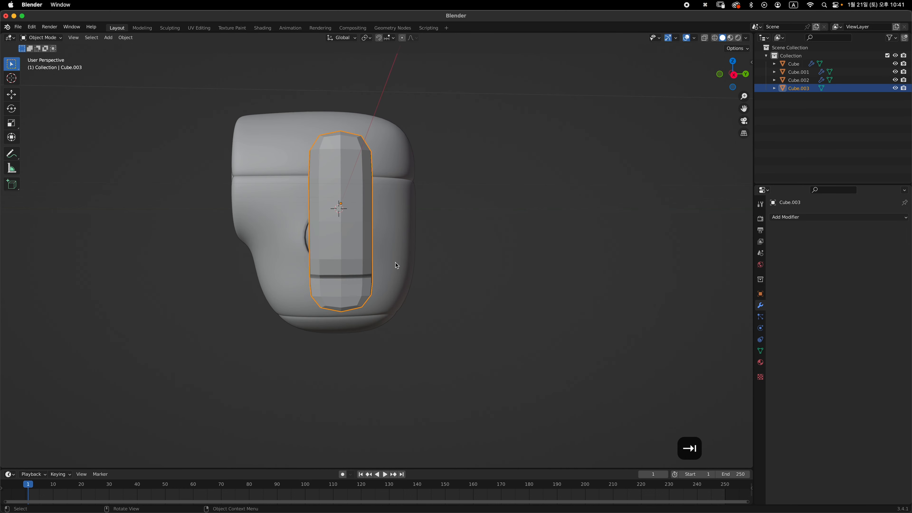
{"action": "key", "text": "super+2"}
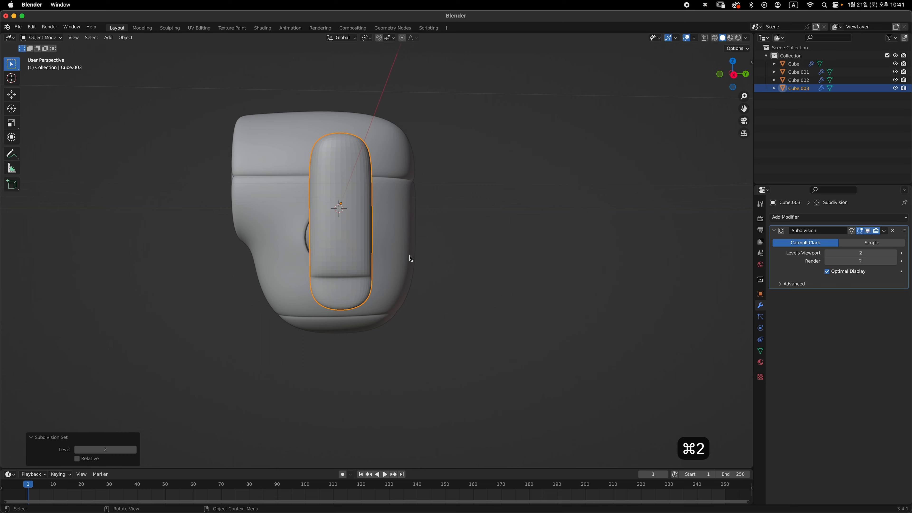
Select the vertices at the lower tip through the mesh and move them slightly down along Z.
{"action": "middle_click_drag", "start_coordinate": [401, 253], "coordinate": [457, 262]}
{"action": "key", "text": "Tab"}
{"action": "middle_click_drag", "start_coordinate": [387, 288], "coordinate": [356, 286], "text": "ctrl"}
{"action": "key", "text": "1"}
{"action": "key", "text": "alt+z"}
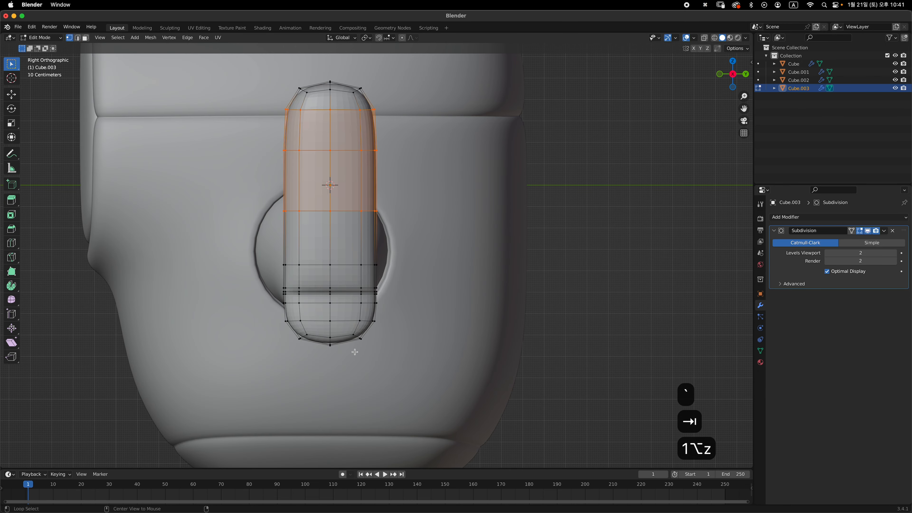
{"action": "middle_click_drag", "start_coordinate": [355, 351], "coordinate": [378, 183], "text": "ctrl"}
{"action": "left_click_drag", "start_coordinate": [239, 340], "coordinate": [401, 291]}
{"action": "key", "text": "g"}
{"action": "key", "text": "z"}
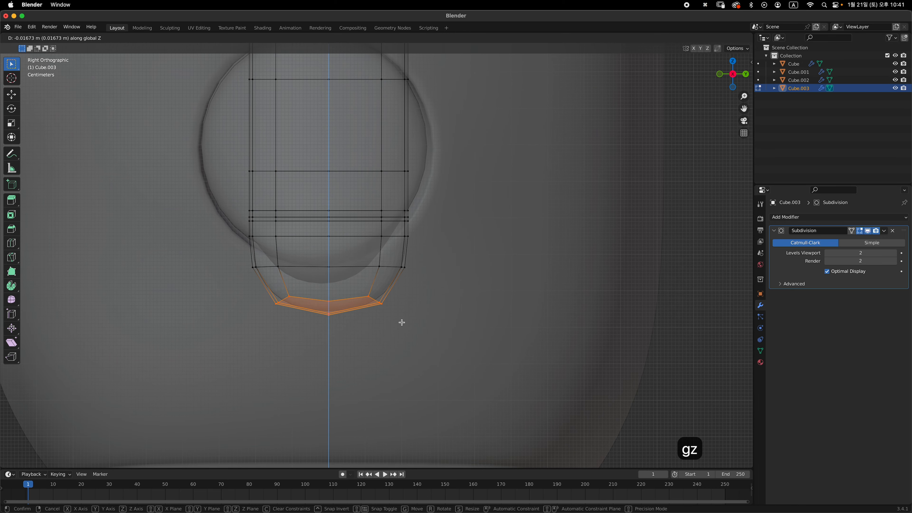
{"action": "left_click", "coordinate": [338, 316]}
Move the central vertices of the lower tip down along Z by about 0.02 m to round the end.
{"action": "left_click_drag", "start_coordinate": [308, 345], "coordinate": [350, 299]}
{"action": "key", "text": "g"}
{"action": "key", "text": "z"}
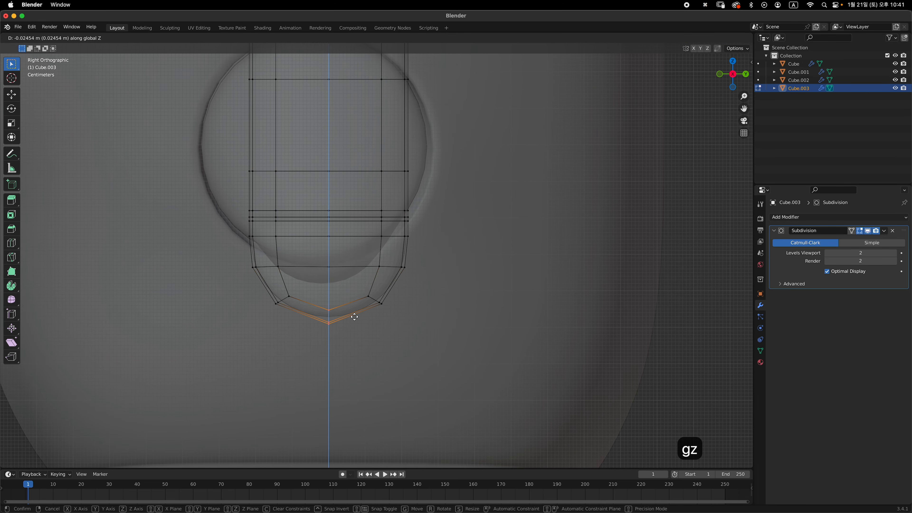
{"action": "left_click", "coordinate": [355, 314]}
{"action": "key", "text": "Tab"}
{"action": "key", "text": "alt+z"}
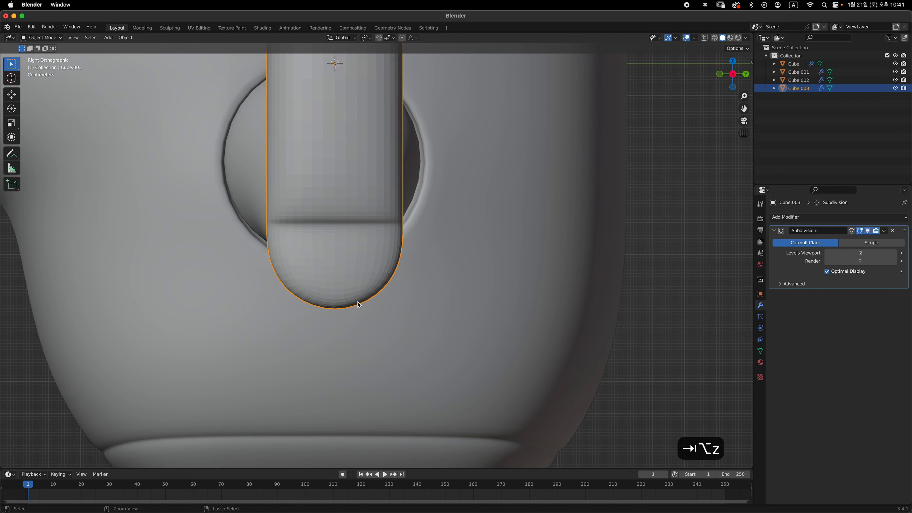
{"action": "middle_click_drag", "start_coordinate": [368, 300], "coordinate": [385, 264]}
{"action": "key", "text": "Tab"}
{"action": "middle_click_drag", "start_coordinate": [385, 264], "coordinate": [386, 248]}
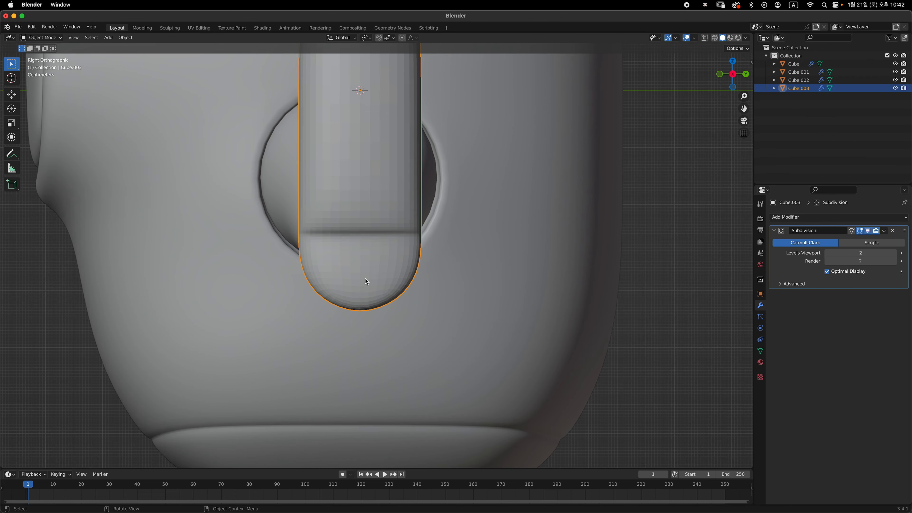
Select the central faces on both the front and back of the rounded lower tip using X-ray.
{"action": "key", "text": "Tab"}
{"action": "middle_click_drag", "start_coordinate": [383, 257], "coordinate": [391, 257], "text": "shift"}
{"action": "left_click", "coordinate": [522, 243]}
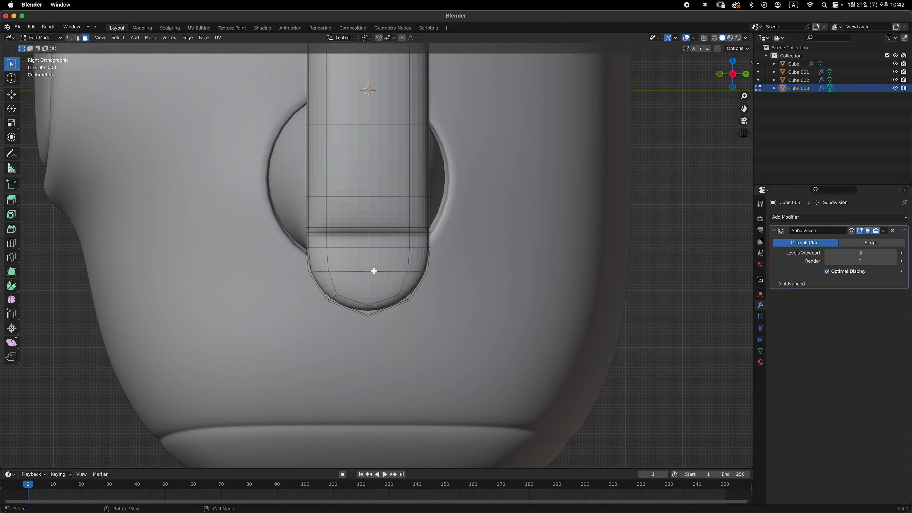
{"action": "middle_click_drag", "start_coordinate": [380, 267], "coordinate": [384, 266], "text": "shift"}
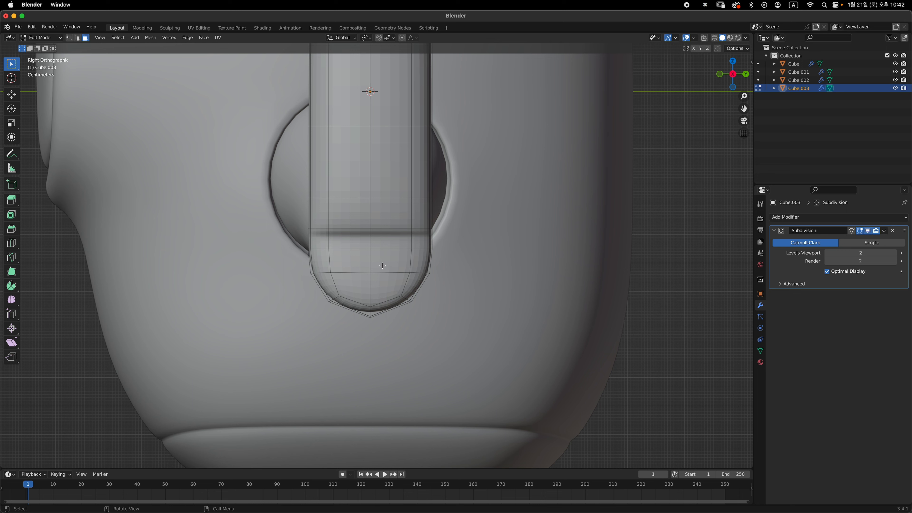
{"action": "key", "text": "alt+z"}
{"action": "scroll", "coordinate": [381, 265], "scroll_direction": "up", "scroll_amount": 4}
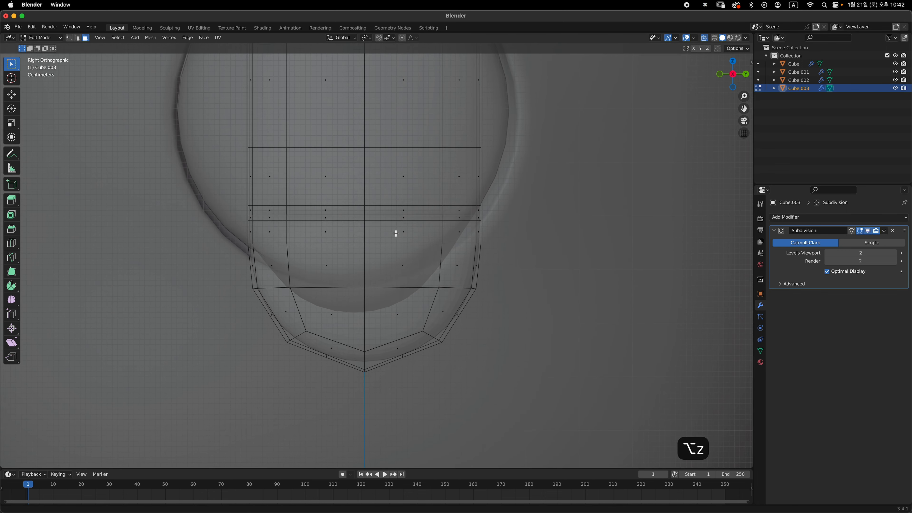
{"action": "scroll", "coordinate": [396, 234], "scroll_direction": "up", "scroll_amount": 1}
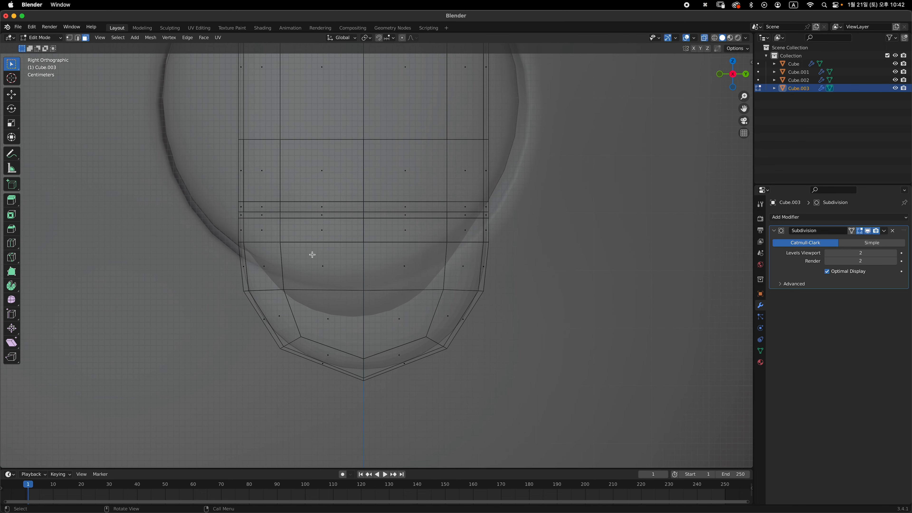
{"action": "left_click_drag", "start_coordinate": [312, 253], "coordinate": [414, 328]}
{"action": "mouse_move", "coordinate": [389, 308]}
{"action": "middle_mouse_down"}
{"action": "mouse_move", "coordinate": [418, 310]}
{"action": "mouse_move", "coordinate": [377, 302]}
{"action": "middle_mouse_up"}
{"action": "key", "text": "alt+z"}
{"action": "middle_click_drag", "start_coordinate": [297, 302], "coordinate": [261, 296]}
{"action": "middle_click_drag", "start_coordinate": [396, 288], "coordinate": [330, 291]}
{"action": "key", "text": "alt+z"}
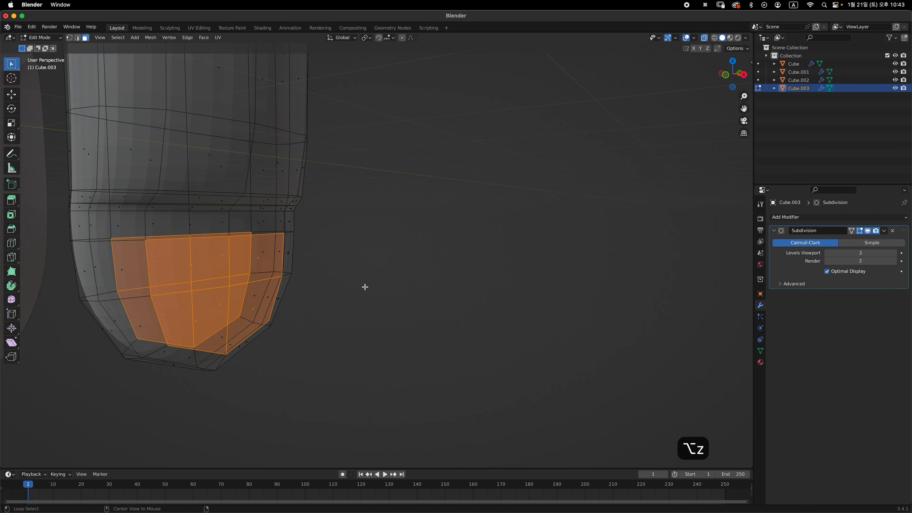
Inset the selected faces on the lower tip by about 0.023 m.
{"action": "key", "text": "grave"}
{"action": "key", "text": "grave"}
{"action": "left_click", "coordinate": [408, 251]}
{"action": "key", "text": "alt+z"}
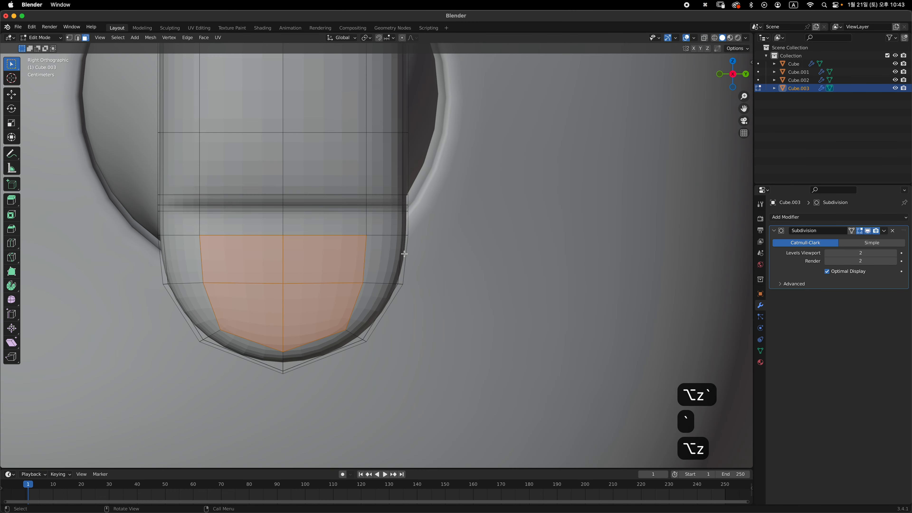
{"action": "middle_click_drag", "start_coordinate": [403, 253], "coordinate": [426, 266], "text": "shift"}
{"action": "key", "text": "i"}
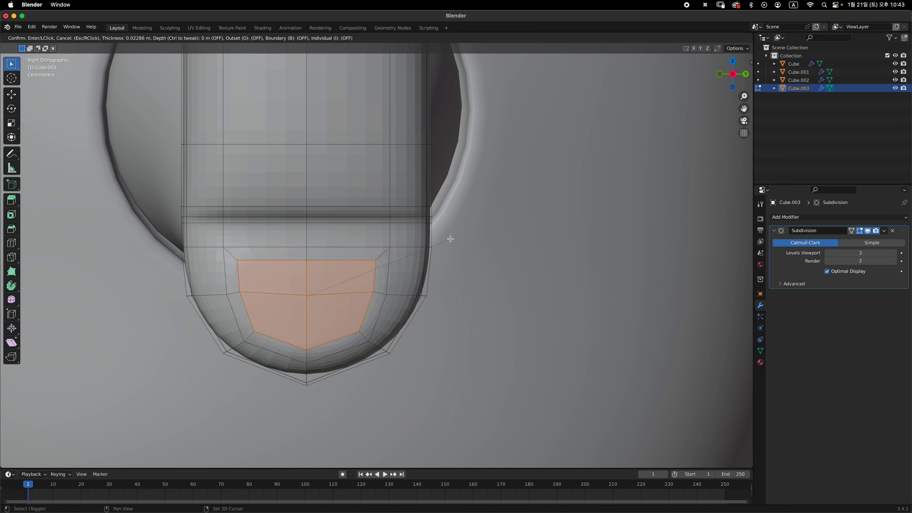
{"action": "left_click", "coordinate": [459, 246]}
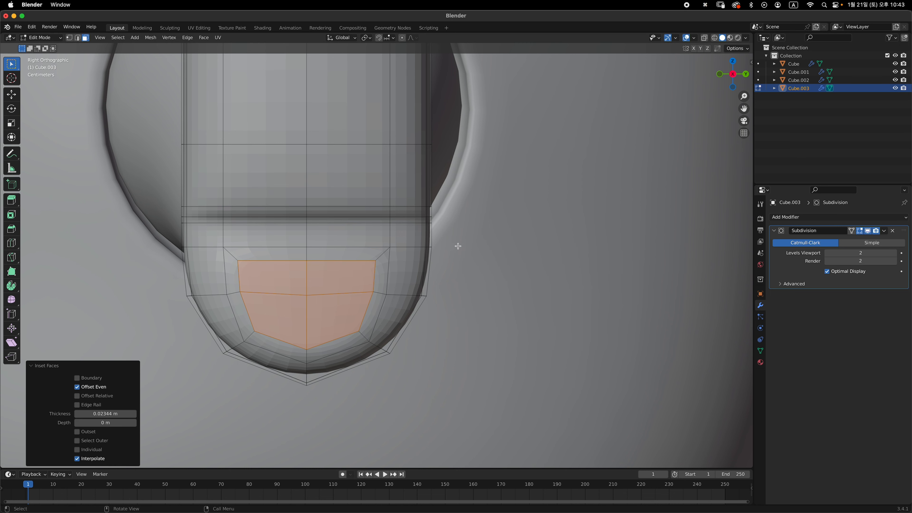
Reshape the inset faces into a circle with LoopTools Circle.
{"action": "right_click", "coordinate": [455, 233]}
{"action": "mouse_move", "coordinate": [421, 226]}
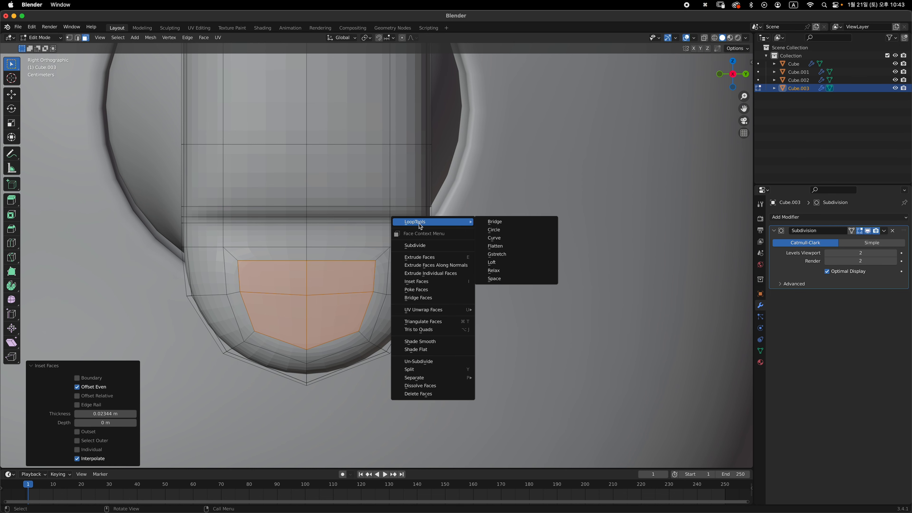
{"action": "left_click", "coordinate": [506, 233]}
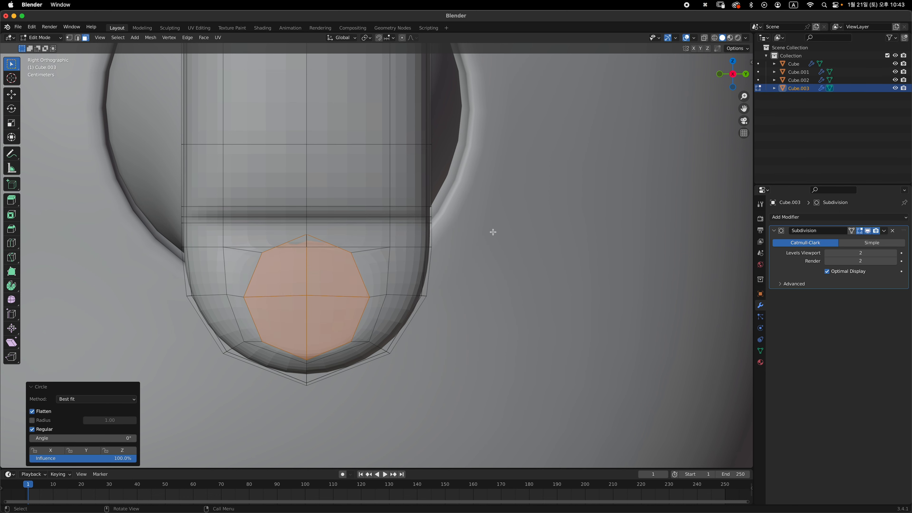
Try scaling the circular faces on the lower tip down to about 0.678 and check them from the front.
{"action": "scroll", "coordinate": [354, 311], "scroll_direction": "down", "scroll_amount": 6}
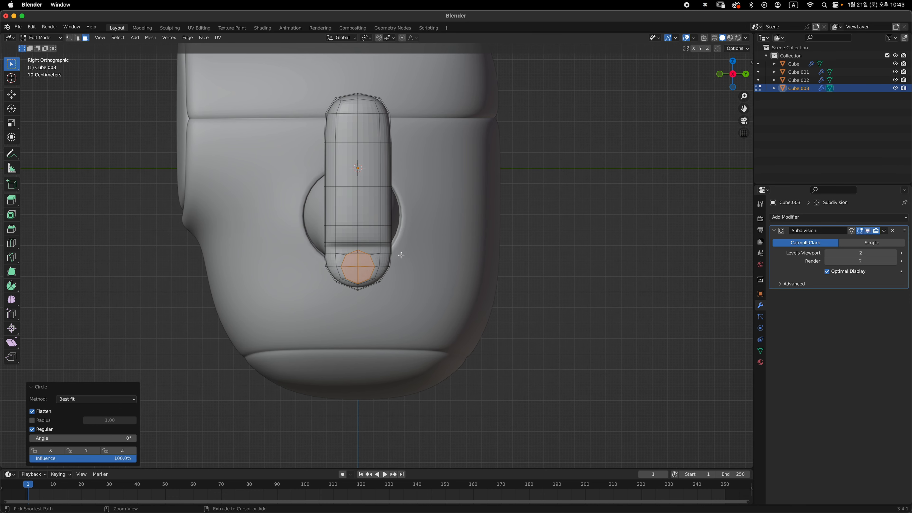
{"action": "scroll", "coordinate": [401, 256], "scroll_direction": "up", "scroll_amount": 1}
{"action": "key", "text": "s"}
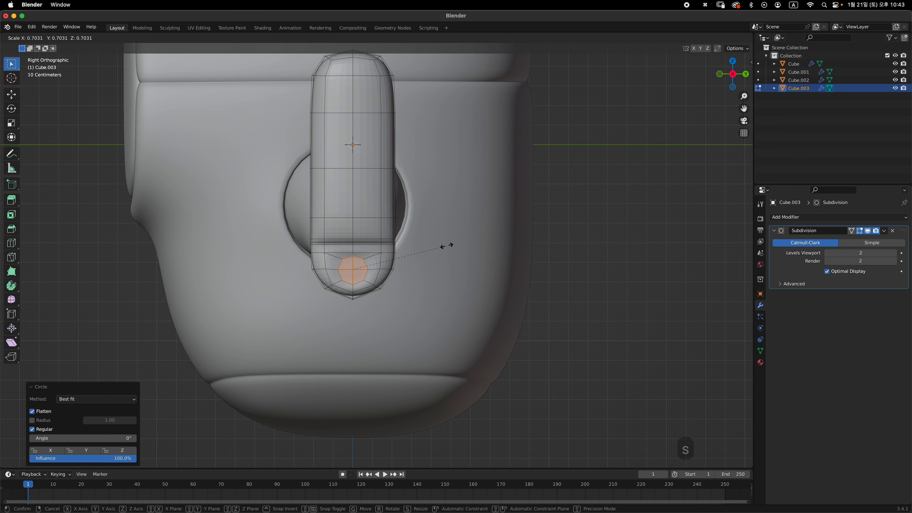
{"action": "left_click", "coordinate": [443, 247]}
{"action": "key", "text": "grave"}
{"action": "scroll", "coordinate": [373, 257], "scroll_direction": "up", "scroll_amount": 3}
{"action": "key", "text": "alt+z"}
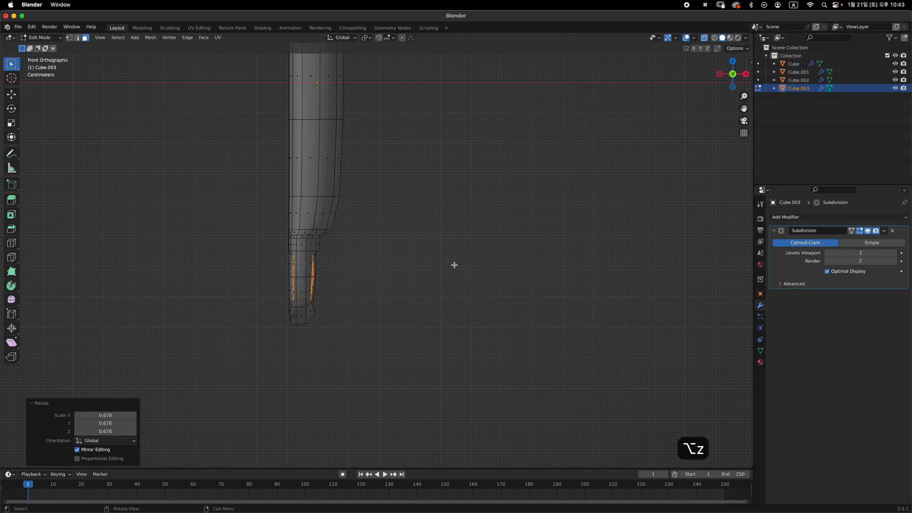
{"action": "scroll", "coordinate": [338, 257], "scroll_direction": "up", "scroll_amount": 3, "text": "ctrl"}
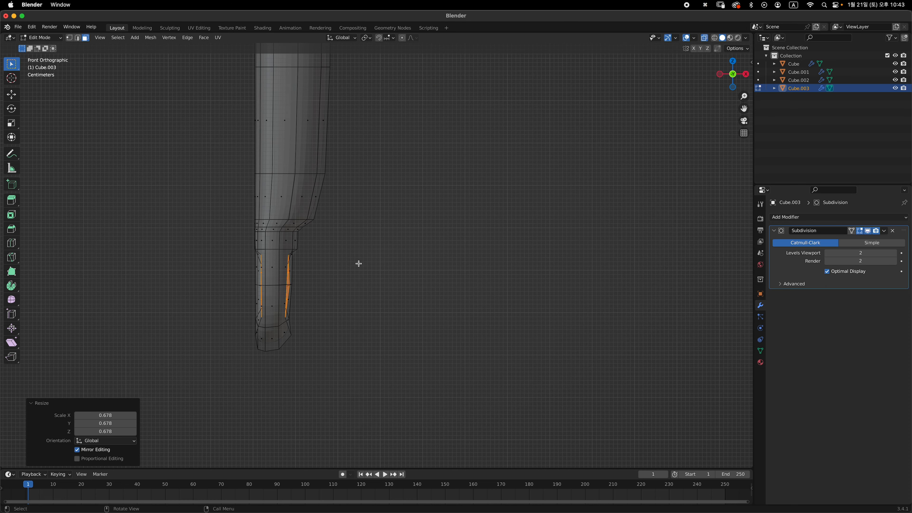
{"action": "middle_click_drag", "start_coordinate": [354, 265], "coordinate": [324, 264]}
{"action": "key", "text": "super+z"}
Undo the last scaling, then scale the circular faces on the lower tip to about 0.656 in Y and Z only.
{"action": "key", "text": "grave"}
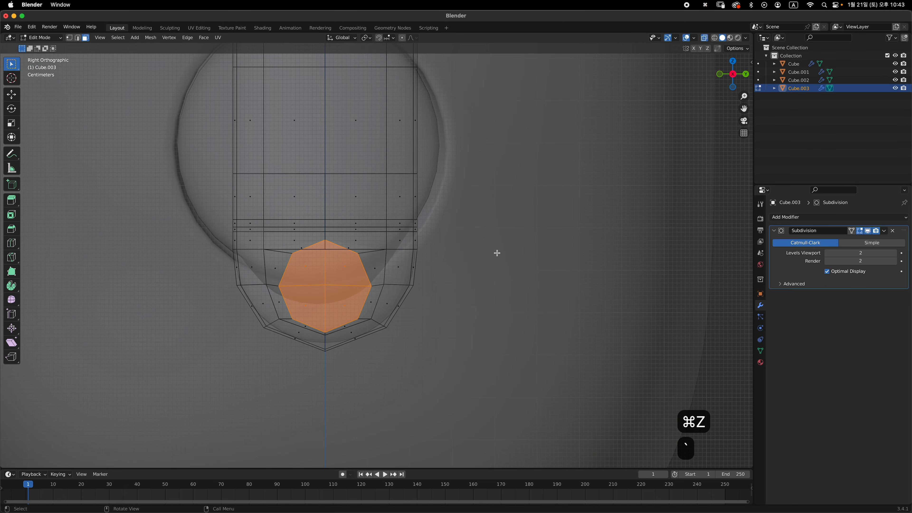
{"action": "key", "text": "alt+z"}
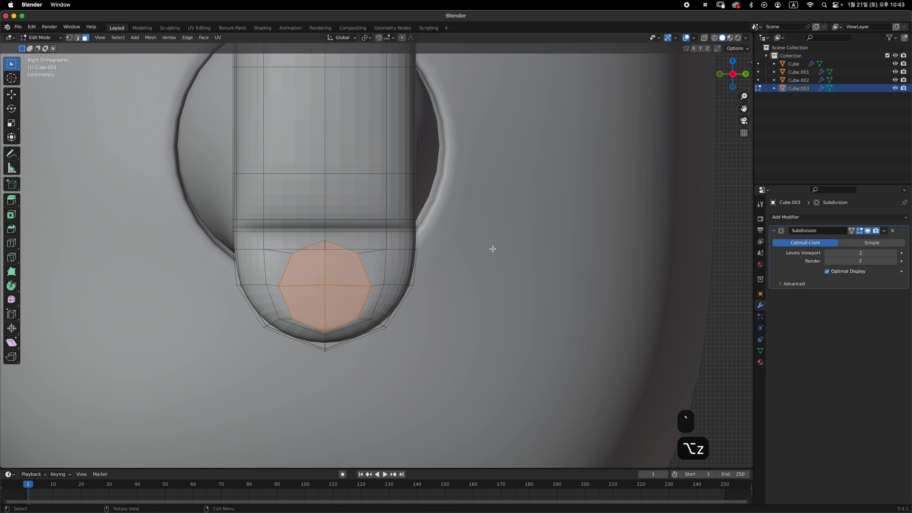
{"action": "key", "text": "s"}
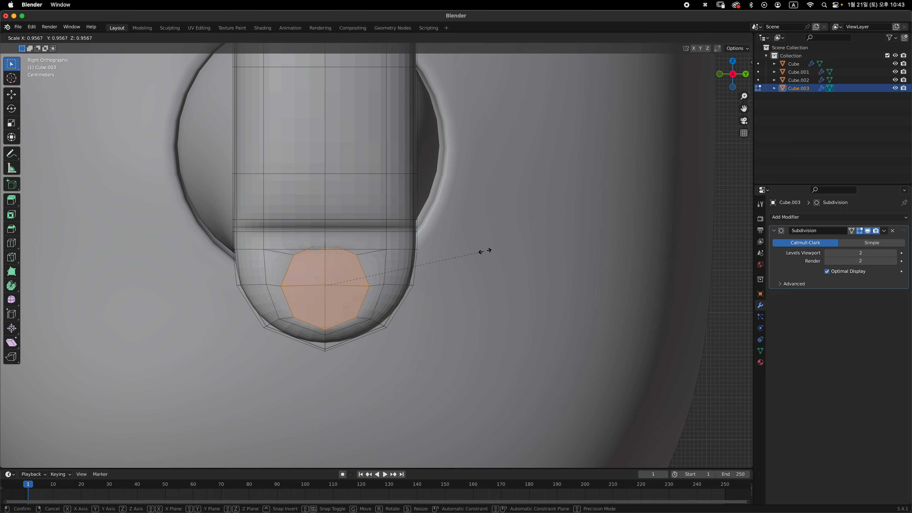
{"action": "key", "text": "shift+x"}
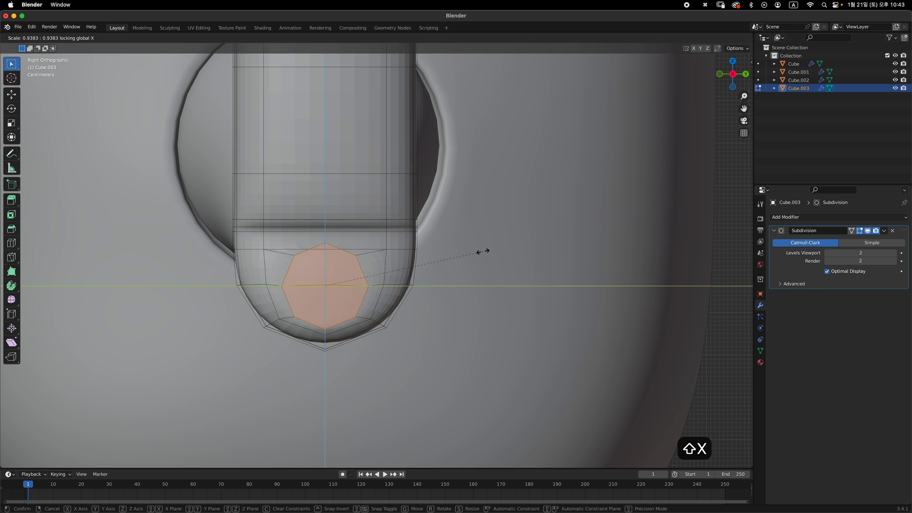
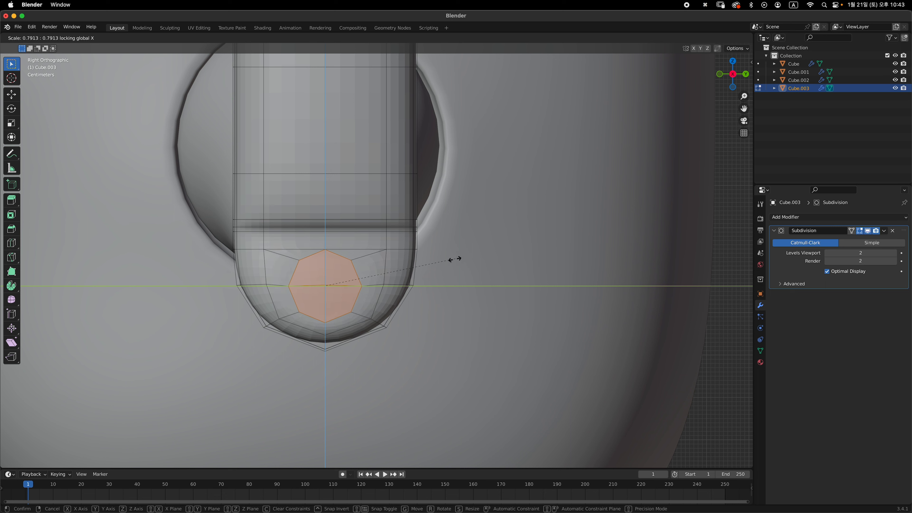
{"action": "left_click", "coordinate": [436, 265]}
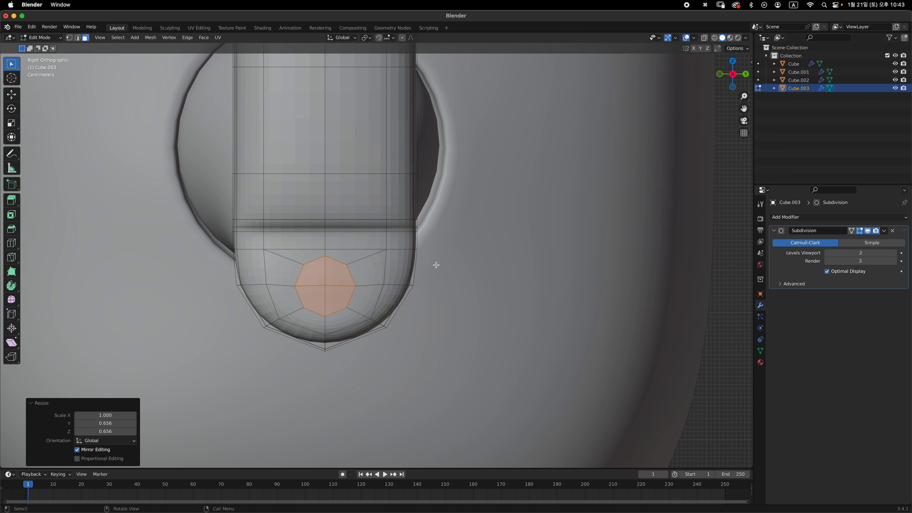
{"action": "key", "text": "KP_1"}
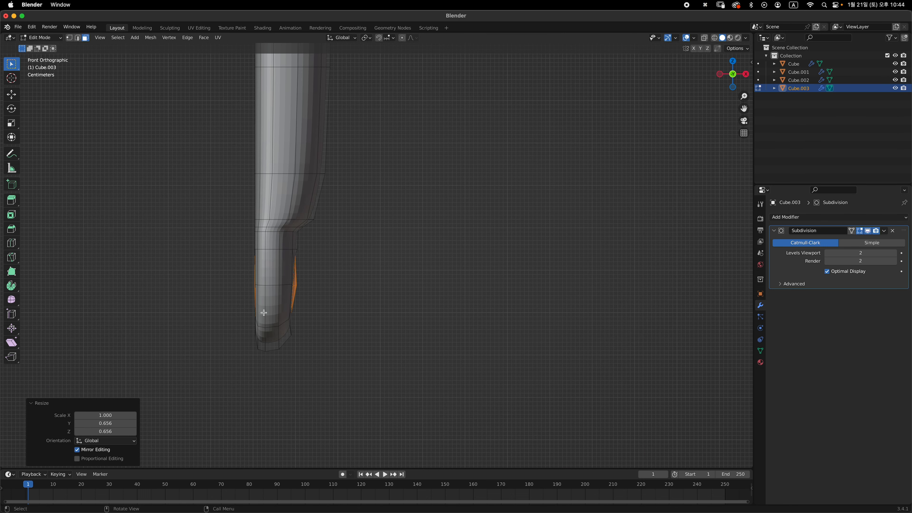
Bridge the edge loops of the front and back circles to cut a round hole through the lower tip.
{"action": "middle_click_drag", "start_coordinate": [357, 292], "coordinate": [340, 269]}
{"action": "key", "text": "2"}
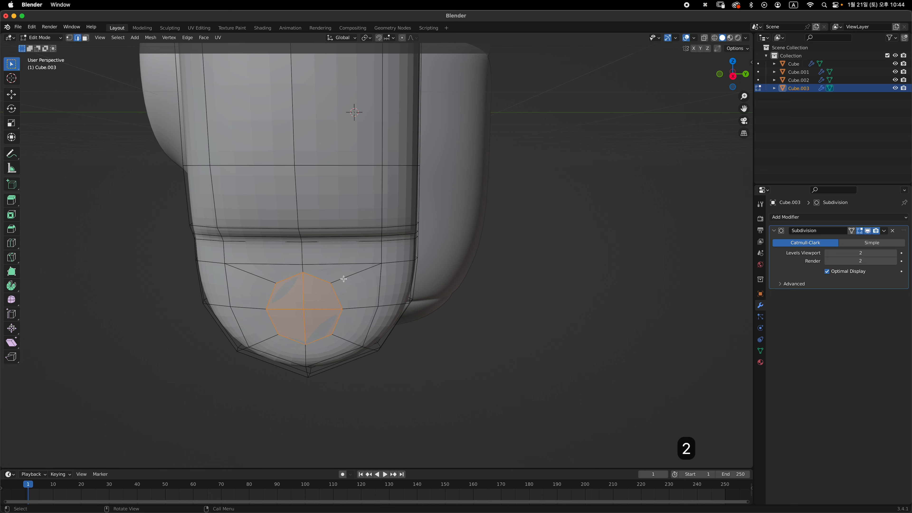
{"action": "right_click", "coordinate": [343, 279]}
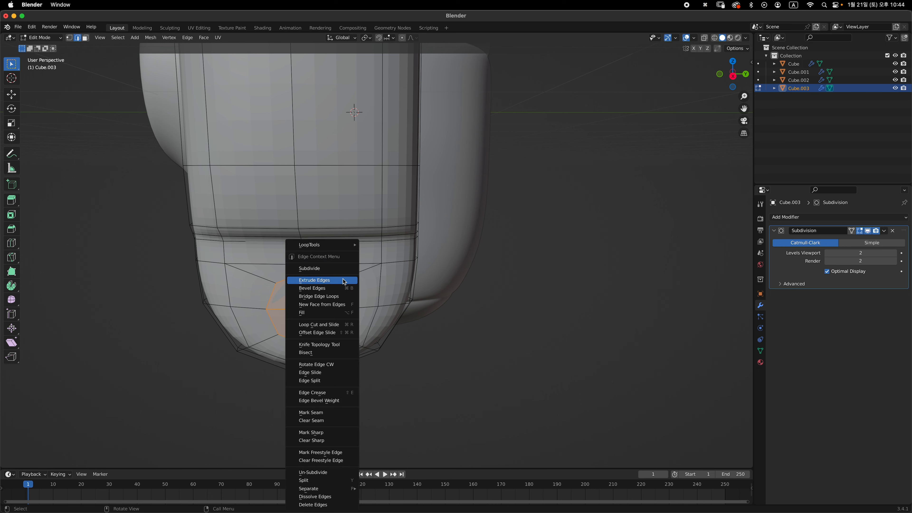
{"action": "left_click", "coordinate": [345, 297]}
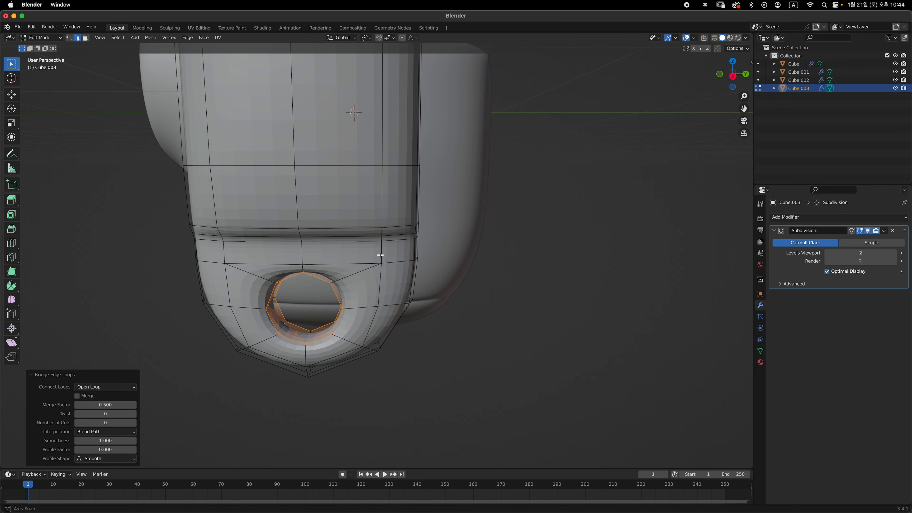
Add a centred edge loop around the inside wall of the hole.
{"action": "middle_click_drag", "start_coordinate": [380, 254], "coordinate": [424, 232]}
{"action": "middle_click_drag", "start_coordinate": [322, 294], "coordinate": [363, 269]}
{"action": "mouse_move", "coordinate": [290, 300]}
{"action": "middle_mouse_down"}
{"action": "mouse_move", "coordinate": [300, 296]}
{"action": "mouse_move", "coordinate": [288, 301]}
{"action": "middle_mouse_up"}
{"action": "middle_click_drag", "start_coordinate": [230, 314], "coordinate": [336, 321]}
{"action": "middle_click_drag", "start_coordinate": [330, 376], "coordinate": [314, 335], "text": "shift"}
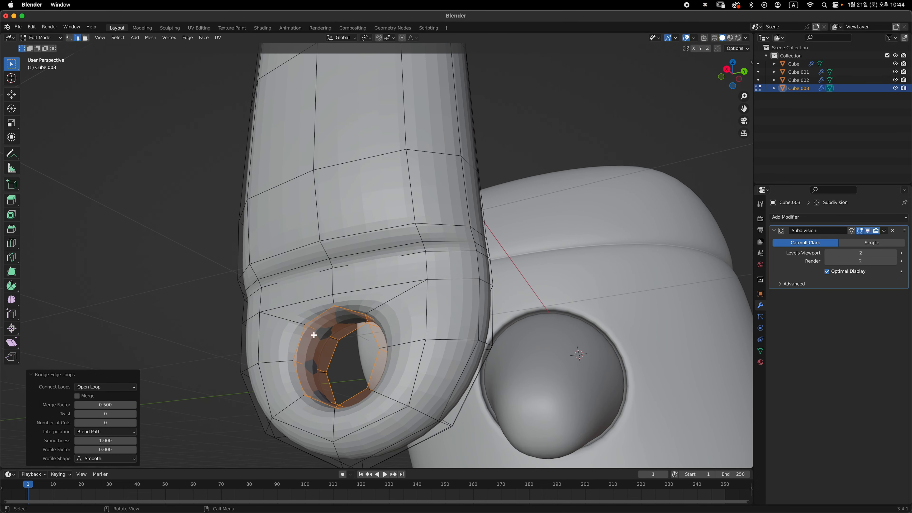
{"action": "key", "text": "super+r"}
{"action": "left_click", "coordinate": [327, 335]}
{"action": "key", "text": "Escape"}
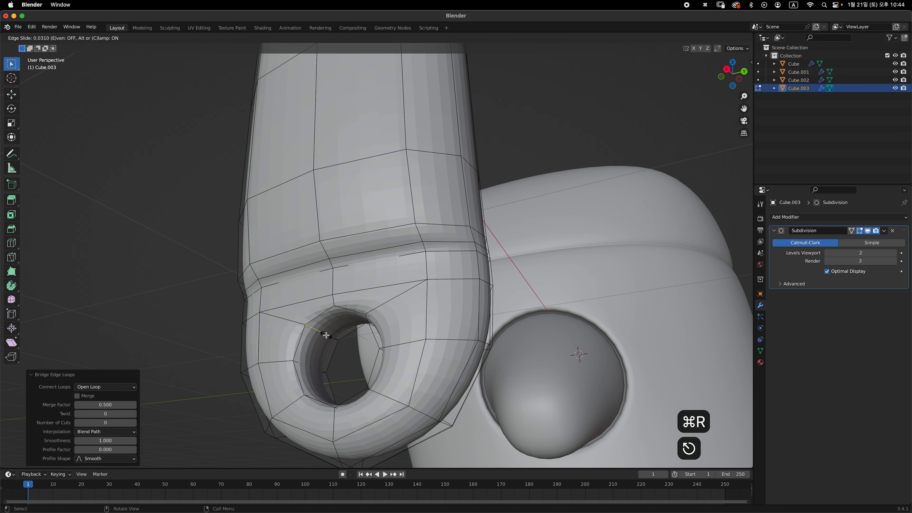
Select all vertices of the hole from the right view with X-ray and move them slightly up along Z.
{"action": "middle_click_drag", "start_coordinate": [341, 340], "coordinate": [434, 337]}
{"action": "key", "text": "1"}
{"action": "key", "text": "alt+z"}
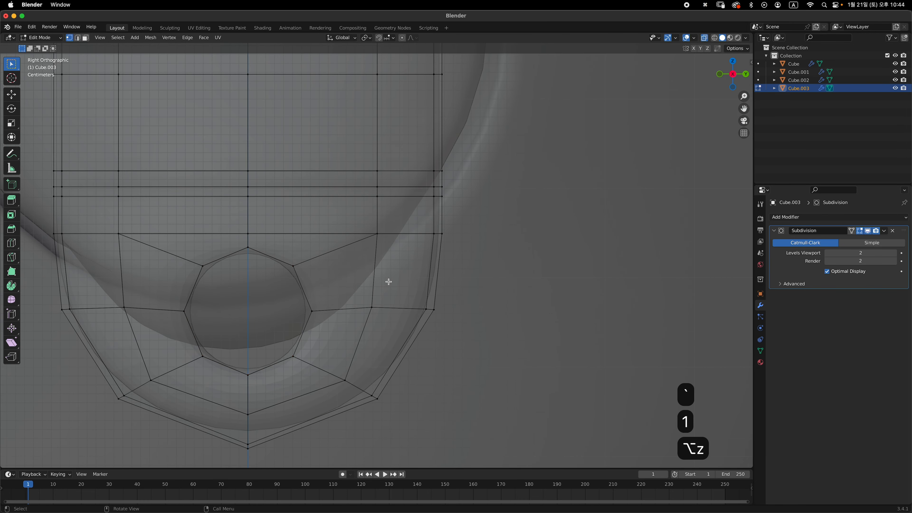
{"action": "key", "text": "alt+z"}
{"action": "key", "text": "Tab"}
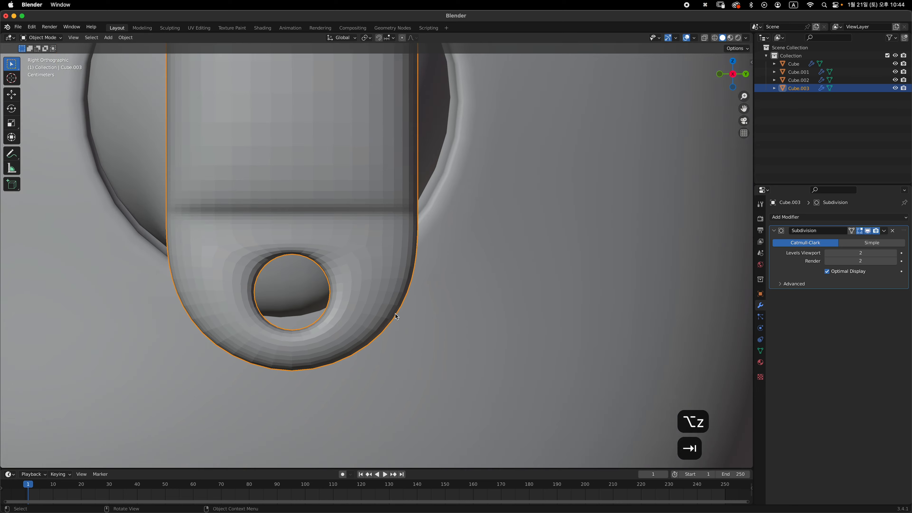
{"action": "key", "text": "Tab"}
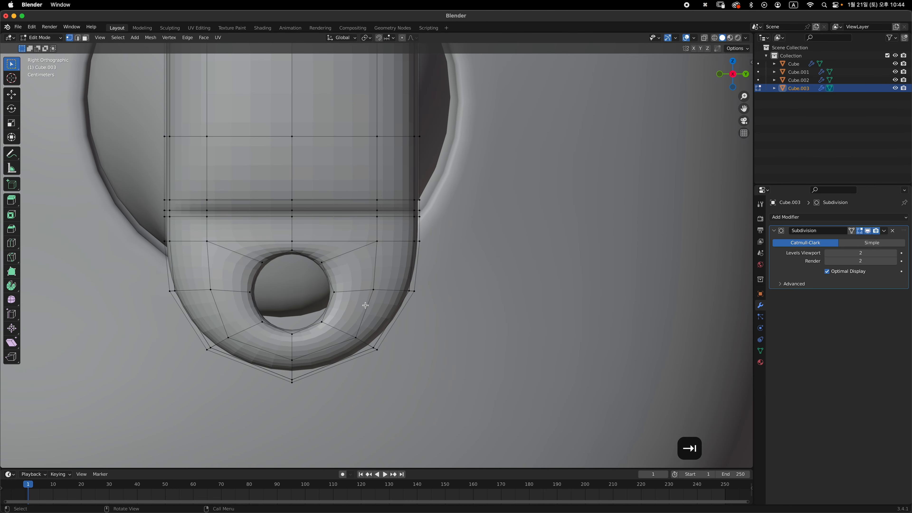
{"action": "key", "text": "alt+z"}
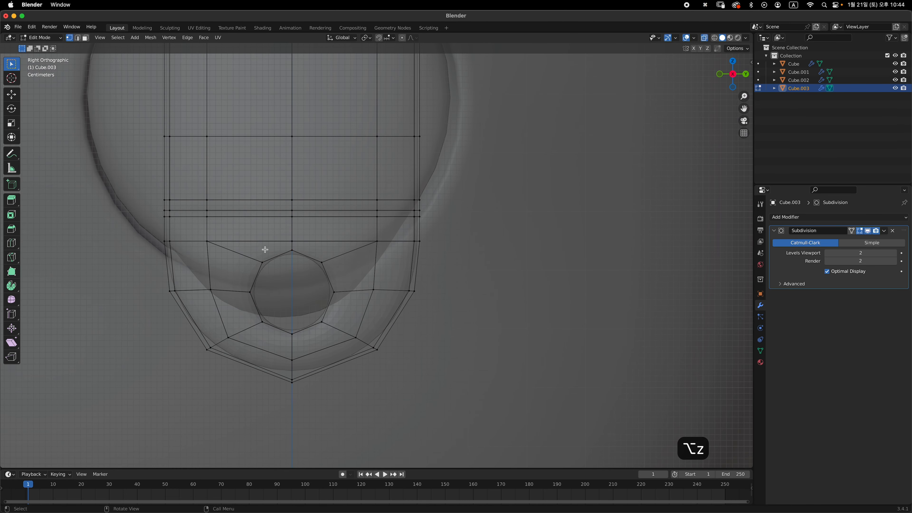
{"action": "left_click_drag", "start_coordinate": [235, 234], "coordinate": [339, 330]}
{"action": "key", "text": "z"}
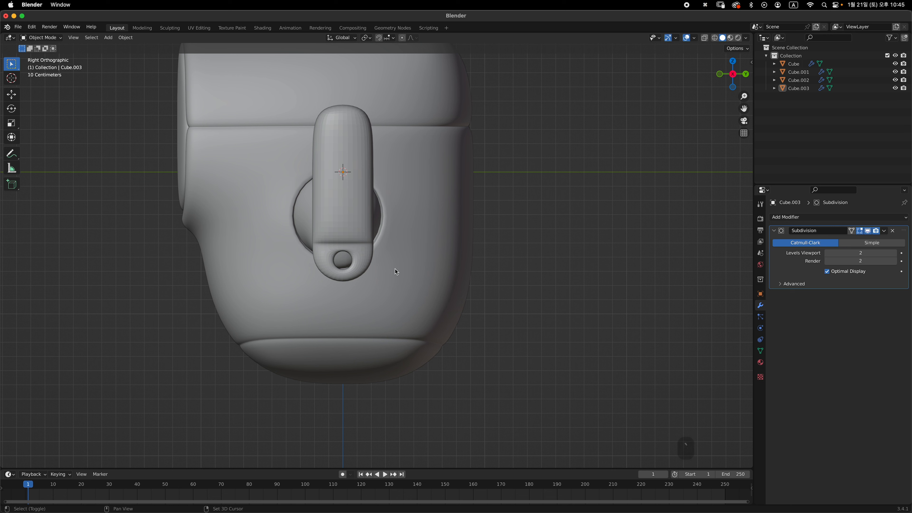
Add a cylinder mesh and rotate it 90° in the front view so its axis runs along X.
{"action": "key", "text": "shift+a"}
{"action": "mouse_move", "coordinate": [418, 233]}
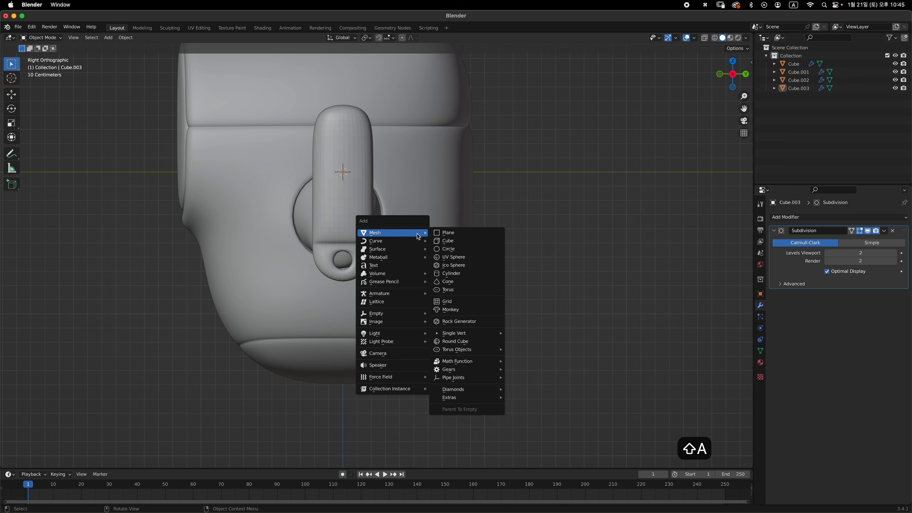
{"action": "left_click", "coordinate": [476, 273]}
{"action": "key", "text": "grave"}
{"action": "left_click", "coordinate": [387, 229]}
{"action": "middle_click_drag", "start_coordinate": [400, 288], "coordinate": [461, 262], "text": "ctrl"}
{"action": "type", "text": "r"}
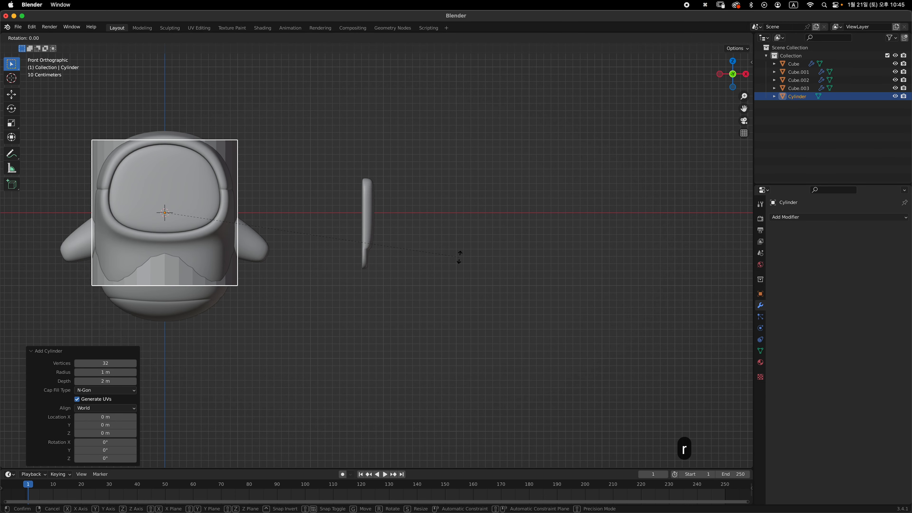
{"action": "type", "text": "90"}
{"action": "key", "text": "Return"}
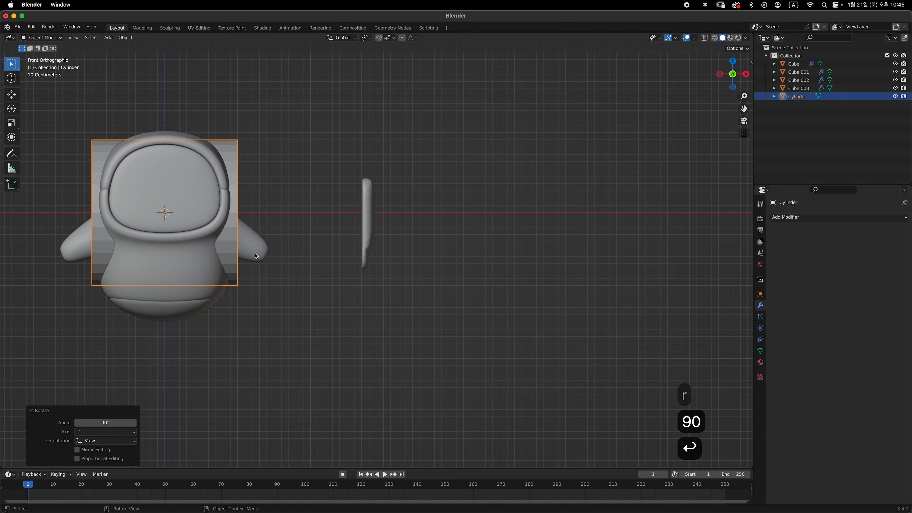
Move the cylinder about 3.27 m along X beyond the side piece and scale it down to about 0.175.
{"action": "key", "text": "g"}
{"action": "key", "text": "x"}
{"action": "left_click", "coordinate": [470, 282]}
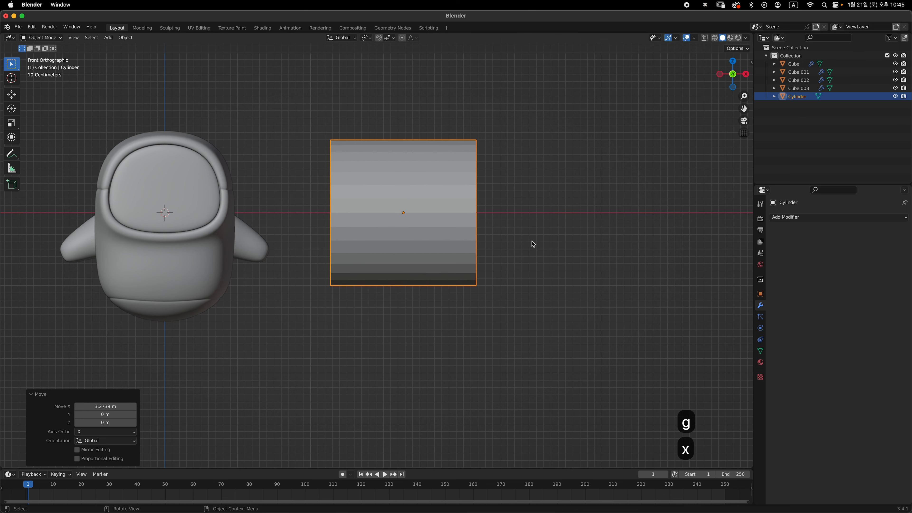
{"action": "key", "text": "s"}
{"action": "left_click", "coordinate": [424, 209]}
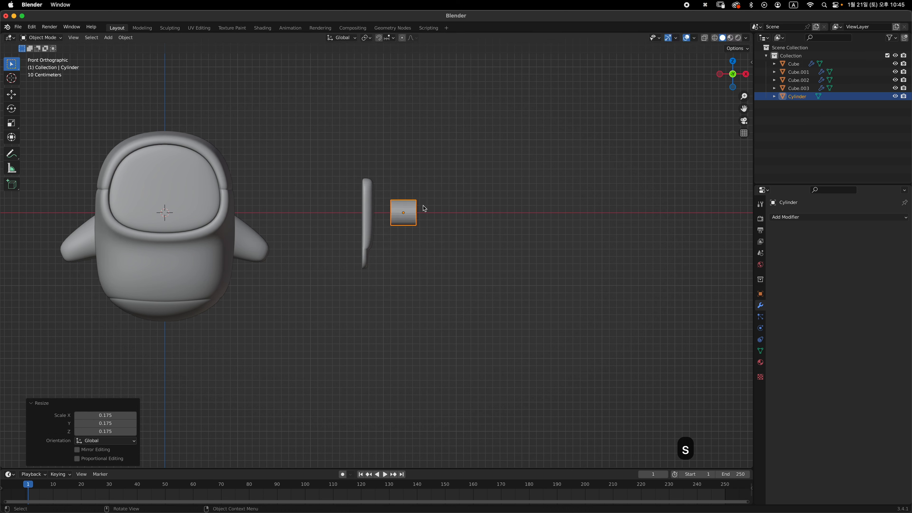
Move the cylinder about -0.34 m in X and -0.62 m in Z beside the hole, and scale it to about 0.378 to fit.
{"action": "key", "text": "g"}
{"action": "left_click", "coordinate": [383, 290]}
{"action": "key", "text": "grave"}
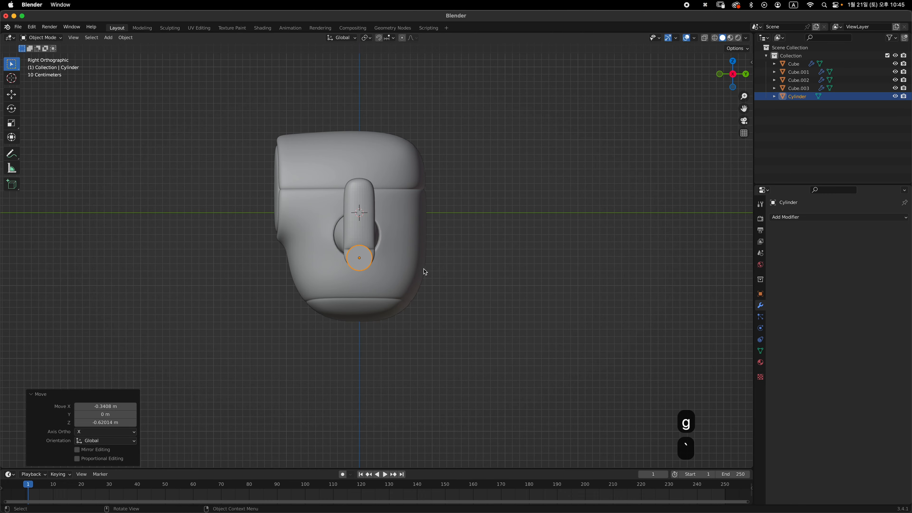
{"action": "scroll", "coordinate": [423, 268], "scroll_direction": "up", "scroll_amount": 9}
{"action": "key", "text": "s"}
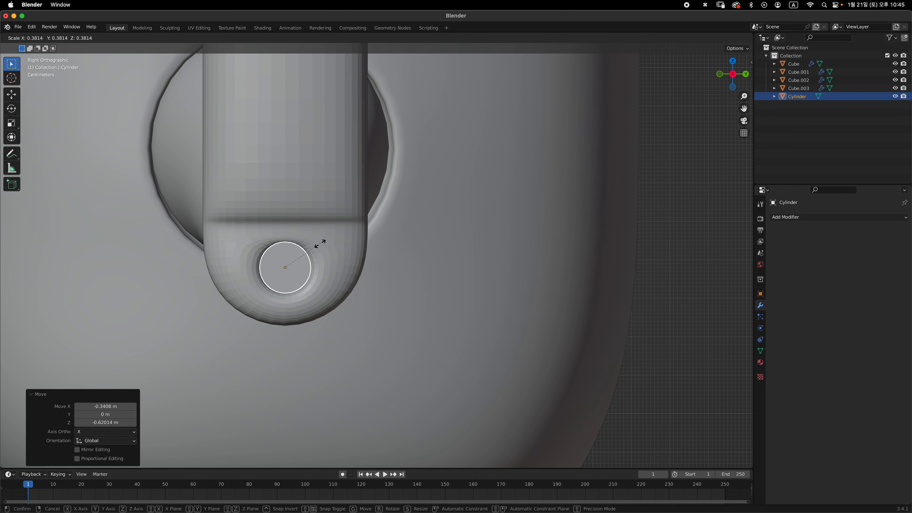
{"action": "left_click", "coordinate": [320, 245]}
{"action": "scroll", "coordinate": [334, 271], "scroll_direction": "down", "scroll_amount": 5}
{"action": "middle_click_drag", "start_coordinate": [338, 277], "coordinate": [293, 216]}
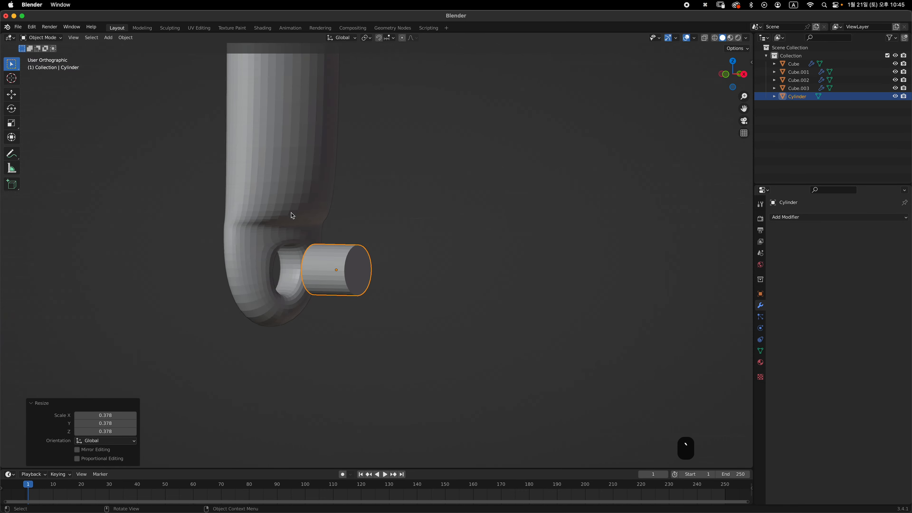
Shorten the cylinder's mesh along X to less than half its depth in Edit Mode, turning off proportional editing.
{"action": "key", "text": "Tab"}
{"action": "key", "text": "s"}
{"action": "key", "text": "x"}
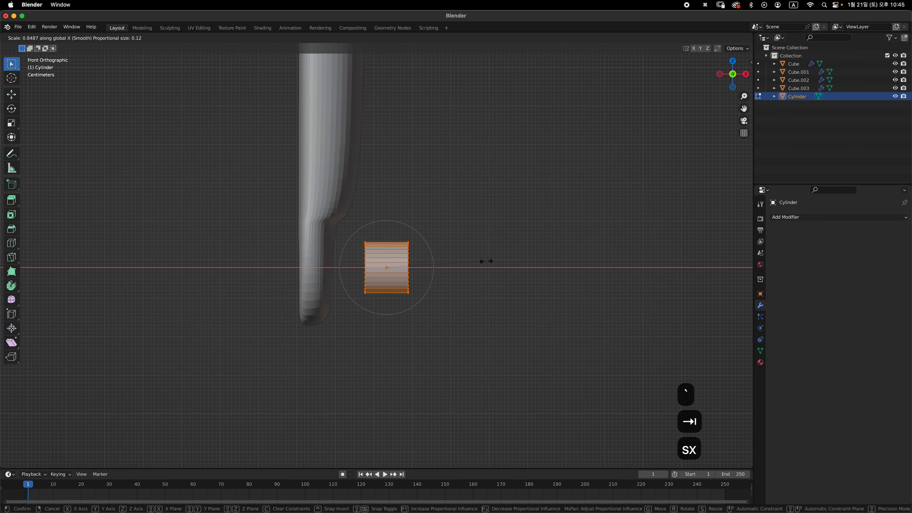
{"action": "left_click", "coordinate": [442, 265]}
{"action": "key", "text": "o"}
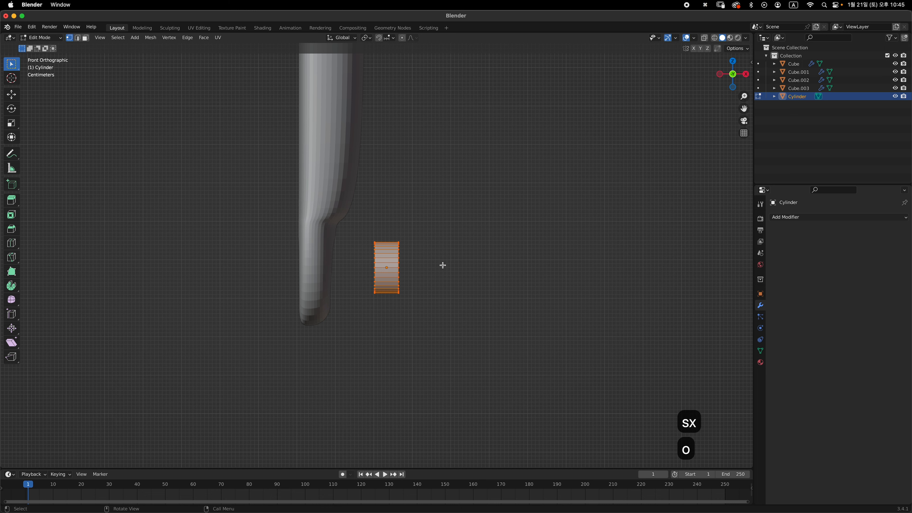
{"action": "key", "text": "s"}
{"action": "key", "text": "x"}
{"action": "left_click", "coordinate": [466, 267]}
{"action": "key", "text": "Tab"}
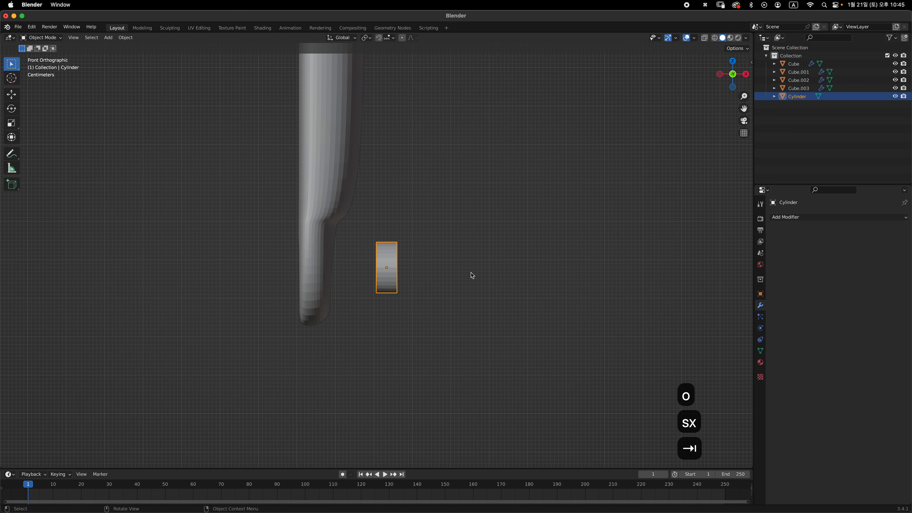
Move the cylinder about -0.153 m along X into the hole and check its fit from the side.
{"action": "mouse_move", "coordinate": [470, 275]}
{"action": "middle_mouse_down"}
{"action": "mouse_move", "coordinate": [403, 291]}
{"action": "mouse_move", "coordinate": [476, 285]}
{"action": "middle_mouse_up"}
{"action": "key", "text": "grave"}
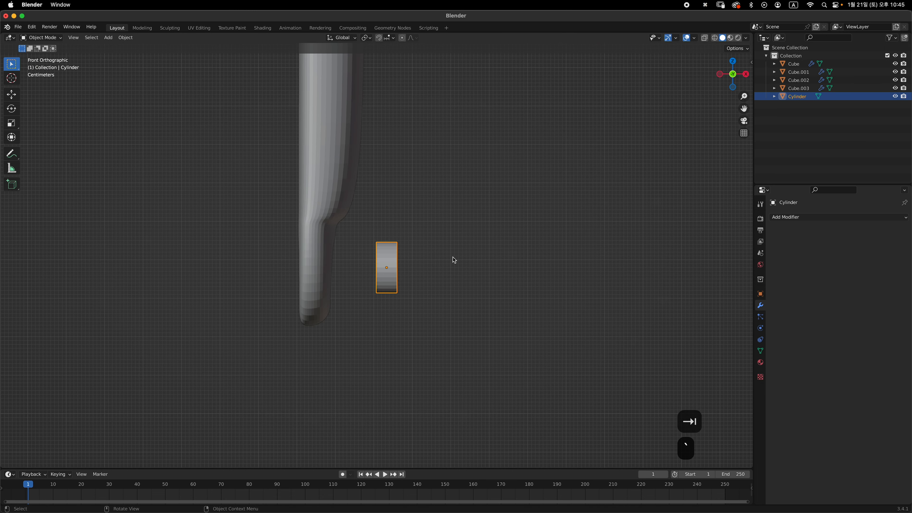
{"action": "key", "text": "g"}
{"action": "key", "text": "x"}
{"action": "left_click", "coordinate": [417, 283]}
{"action": "middle_click_drag", "start_coordinate": [417, 283], "coordinate": [330, 287]}
{"action": "key", "text": "grave"}
{"action": "middle_click_drag", "start_coordinate": [261, 226], "coordinate": [312, 240], "text": "shift"}
{"action": "scroll", "coordinate": [312, 240], "scroll_direction": "up", "scroll_amount": 3}
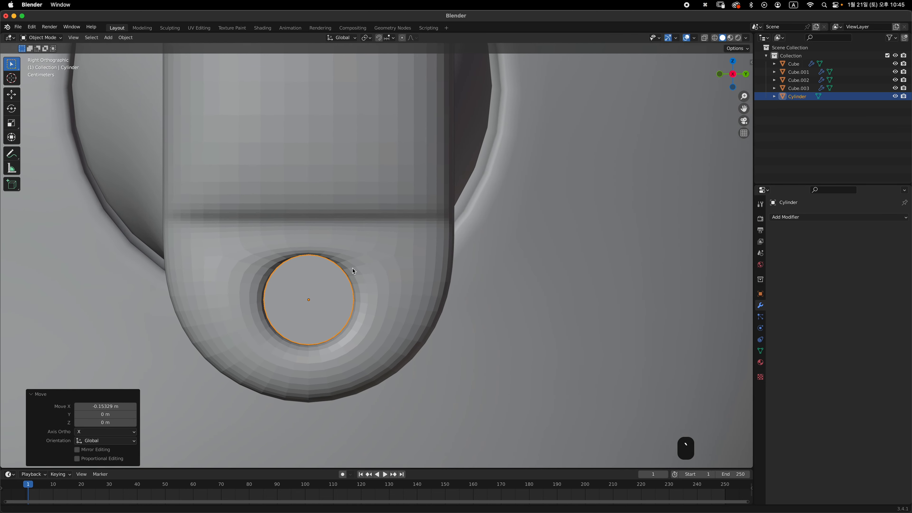
{"action": "middle_click_drag", "start_coordinate": [346, 280], "coordinate": [474, 273]}
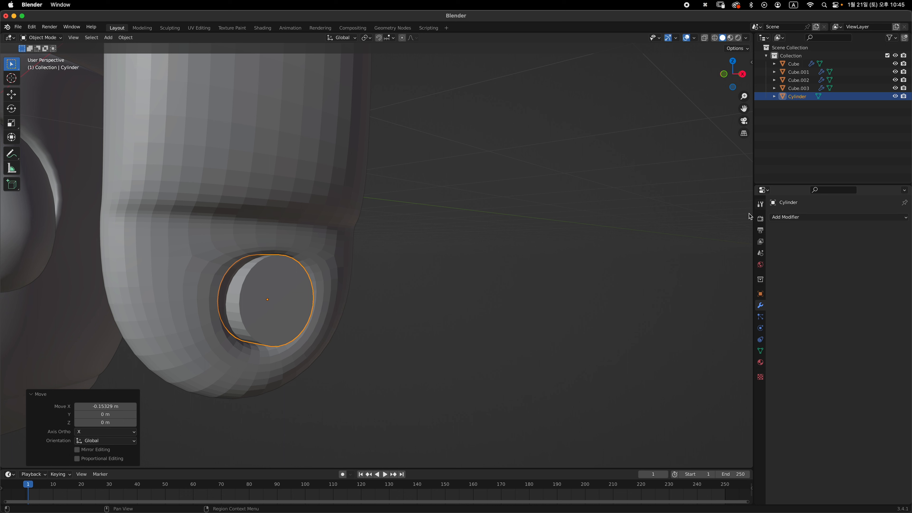
Add a Bevel modifier with 3 segments to the cylinder.
{"action": "left_click", "coordinate": [835, 218]}
{"action": "left_click", "coordinate": [764, 248]}
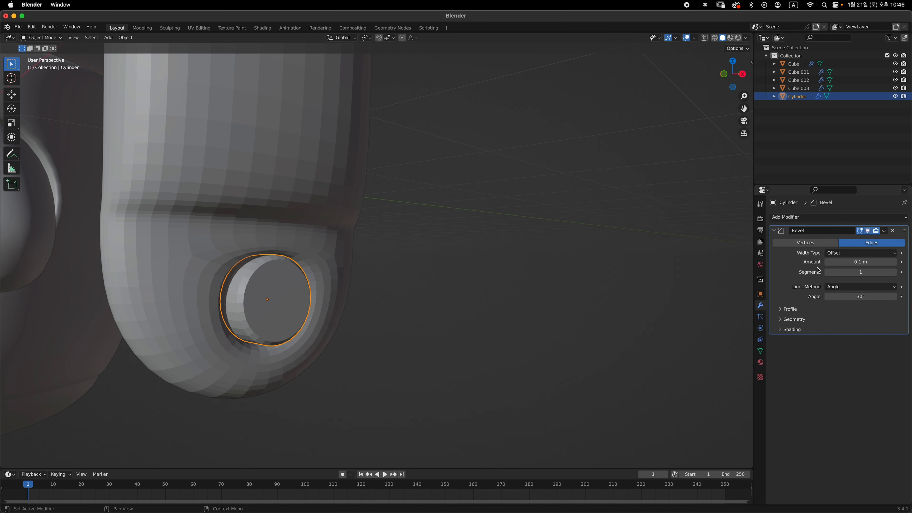
{"action": "left_click", "coordinate": [851, 272]}
{"action": "type", "text": "3"}
{"action": "key", "text": "Return"}
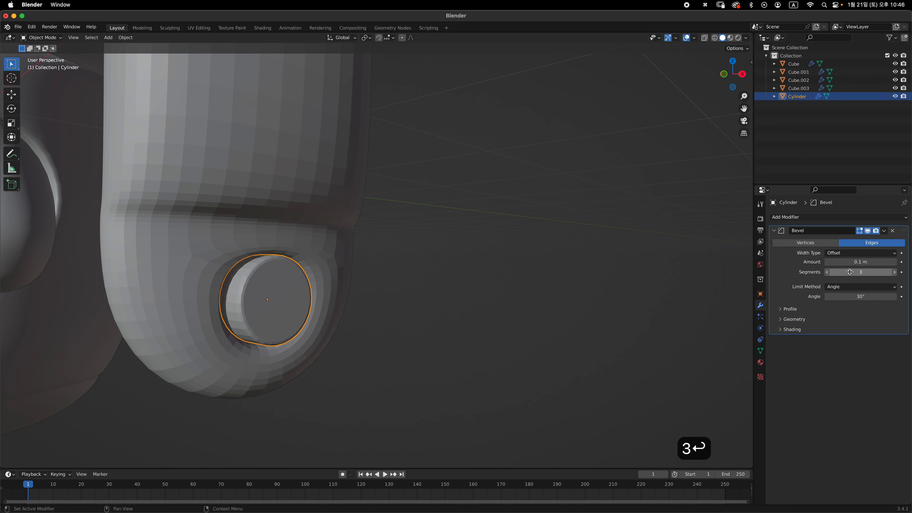
{"action": "middle_click_drag", "start_coordinate": [401, 281], "coordinate": [580, 258]}
{"action": "left_click", "coordinate": [824, 218]}
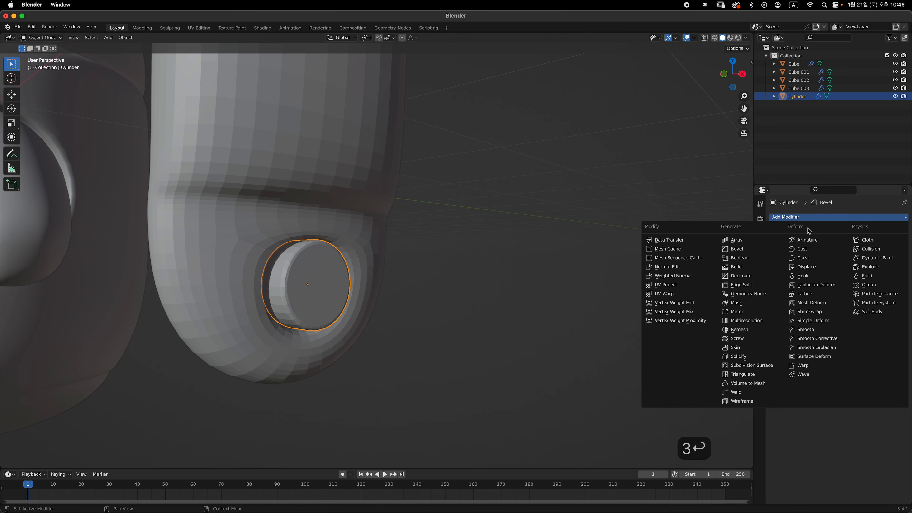
{"action": "key", "text": "Escape"}
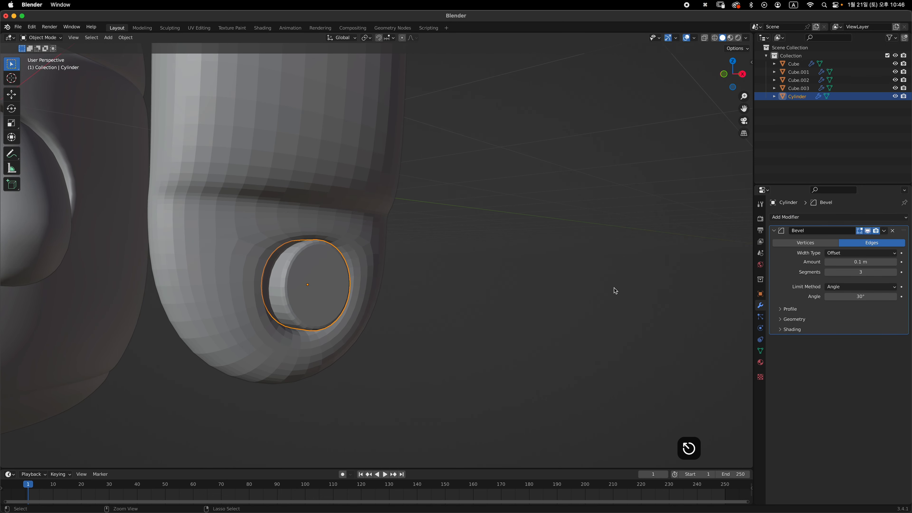
Add a level 2 Subdivision modifier to the cylinder and set its bevel amount to 0.294 m.
{"action": "key", "text": "ctrl+2"}
{"action": "middle_click_drag", "start_coordinate": [433, 304], "coordinate": [355, 304]}
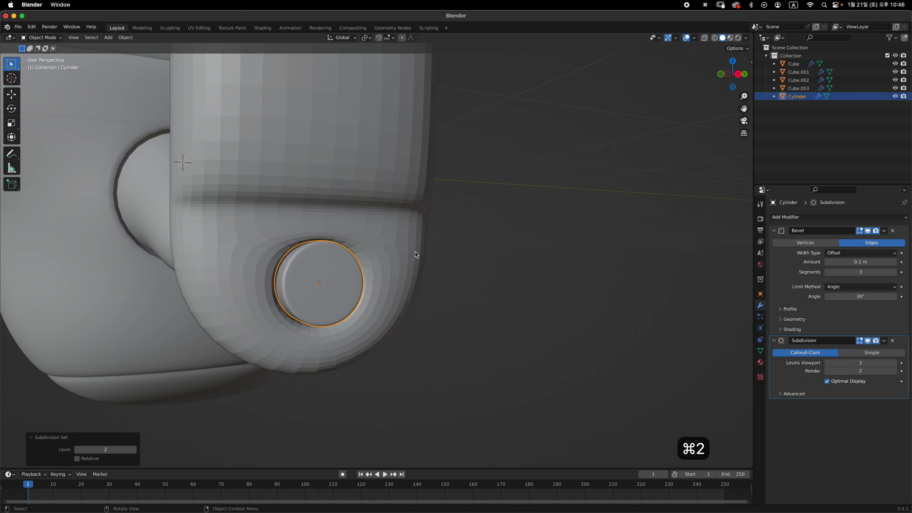
{"action": "middle_click_drag", "start_coordinate": [414, 252], "coordinate": [437, 290]}
{"action": "key", "text": "grave"}
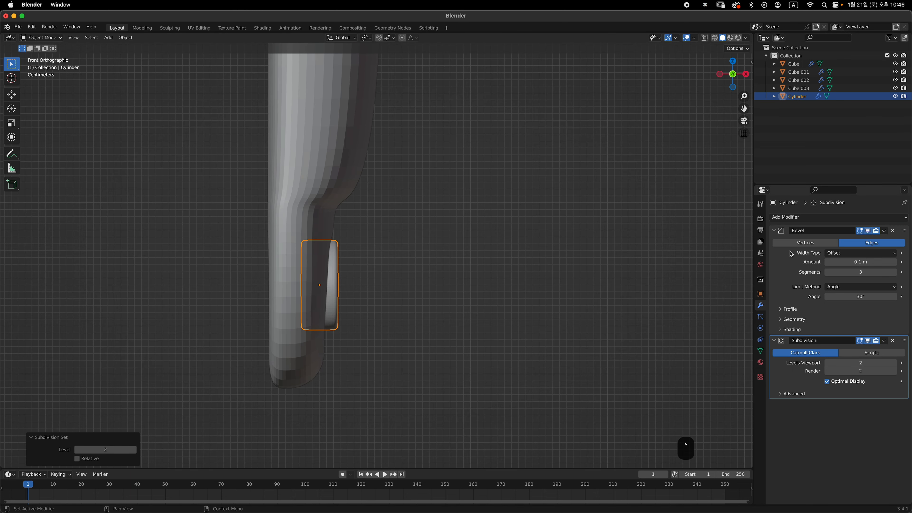
{"action": "left_click_drag", "start_coordinate": [860, 262], "coordinate": [901, 265]}
Apply Shade Smooth to the cylinder and to the stepped side piece.
{"action": "middle_click_drag", "start_coordinate": [497, 303], "coordinate": [432, 273]}
{"action": "right_click", "coordinate": [427, 255]}
{"action": "left_click", "coordinate": [434, 253]}
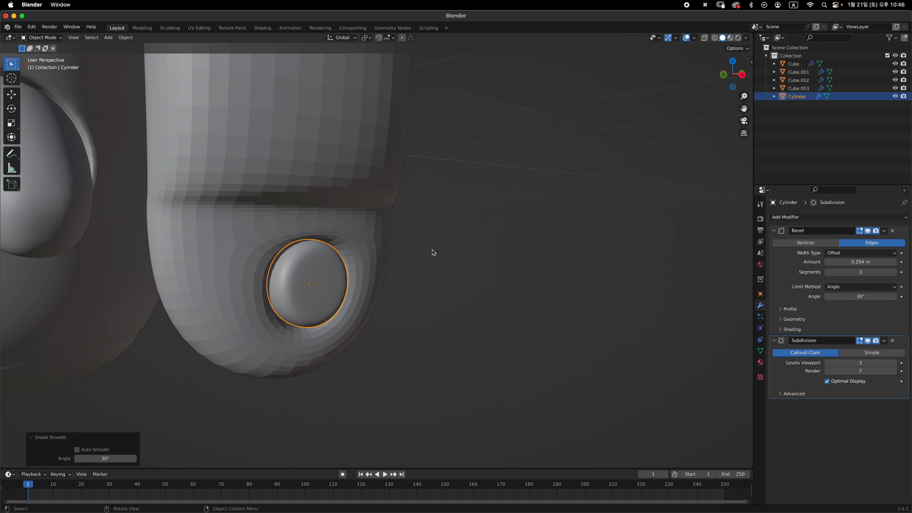
{"action": "left_click", "coordinate": [373, 250]}
{"action": "right_click", "coordinate": [490, 231]}
{"action": "left_click", "coordinate": [487, 229]}
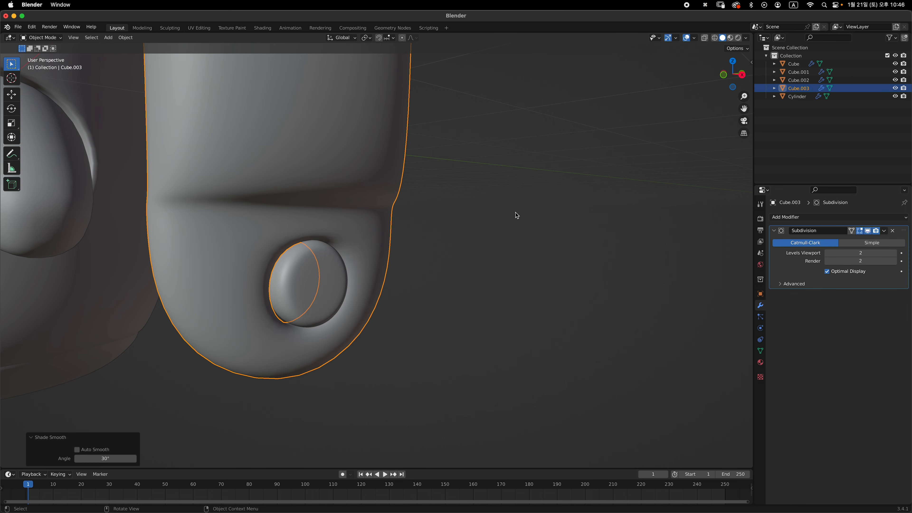
{"action": "left_click", "coordinate": [470, 254]}
{"action": "left_click", "coordinate": [345, 272]}
{"action": "mouse_move", "coordinate": [375, 267]}
{"action": "middle_mouse_down"}
{"action": "mouse_move", "coordinate": [423, 268]}
{"action": "mouse_move", "coordinate": [359, 268]}
{"action": "middle_mouse_up"}
Raise the side piece's topmost center vertices slightly along Z in Edit Mode, selecting through the mesh with X-ray.
{"action": "key", "text": "grave"}
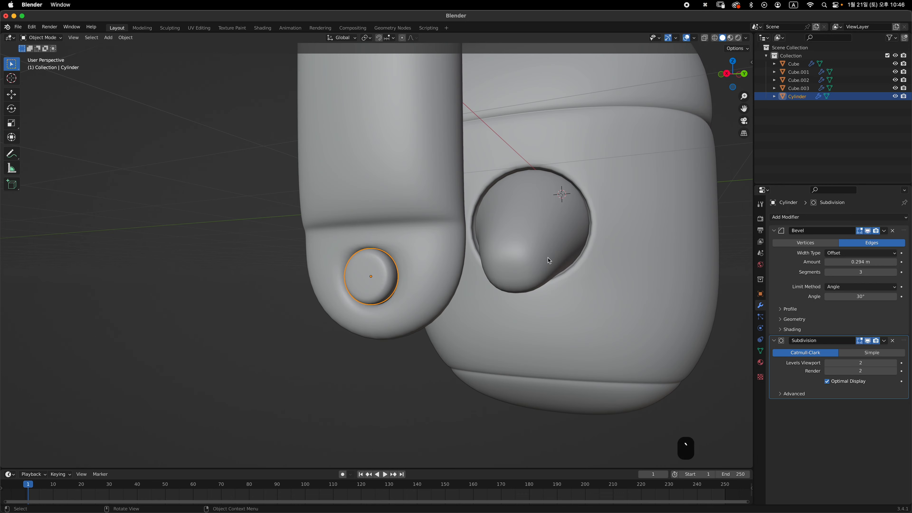
{"action": "scroll", "coordinate": [431, 306], "scroll_direction": "down", "scroll_amount": 5}
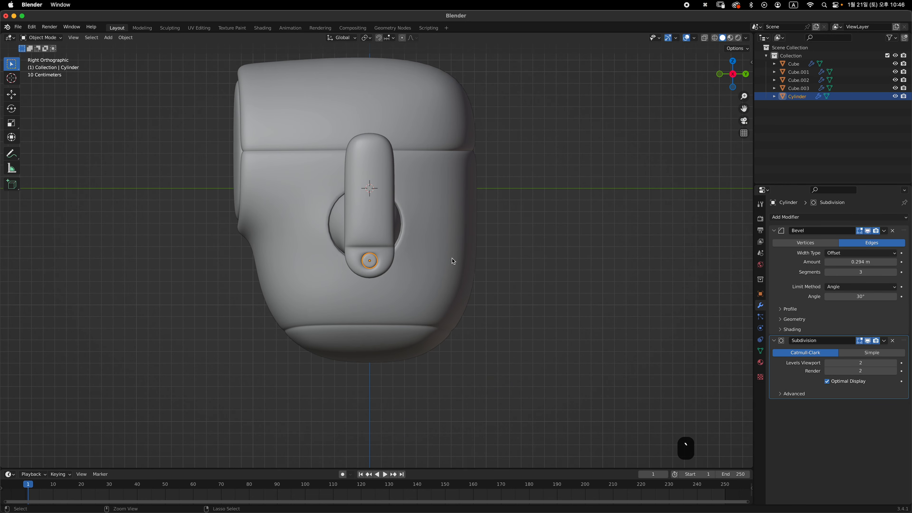
{"action": "left_click", "coordinate": [394, 197]}
{"action": "key", "text": "Tab"}
{"action": "key", "text": "1"}
{"action": "key", "text": "alt+z"}
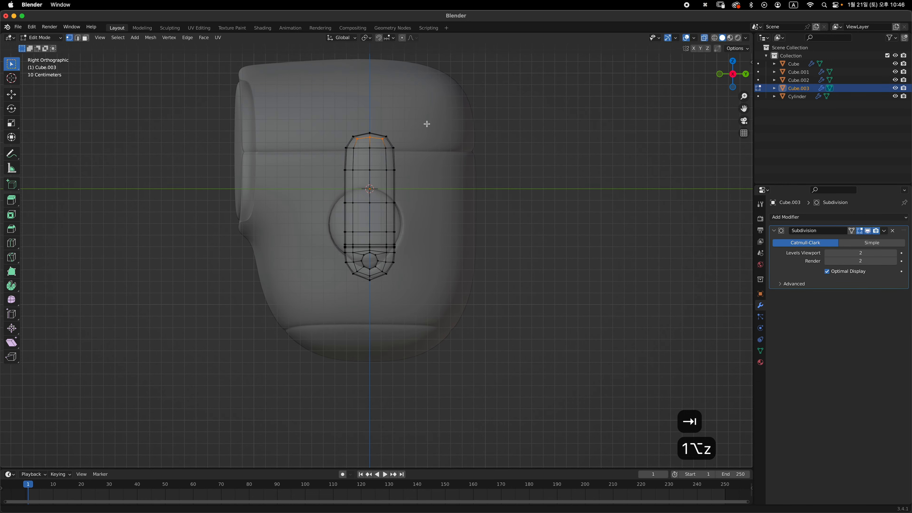
{"action": "scroll", "coordinate": [405, 258], "scroll_direction": "up", "scroll_amount": 5}
{"action": "scroll", "coordinate": [381, 216], "scroll_direction": "up", "scroll_amount": 5, "text": "shift"}
{"action": "left_click_drag", "start_coordinate": [312, 150], "coordinate": [350, 205]}
{"action": "key", "text": "g"}
{"action": "key", "text": "z"}
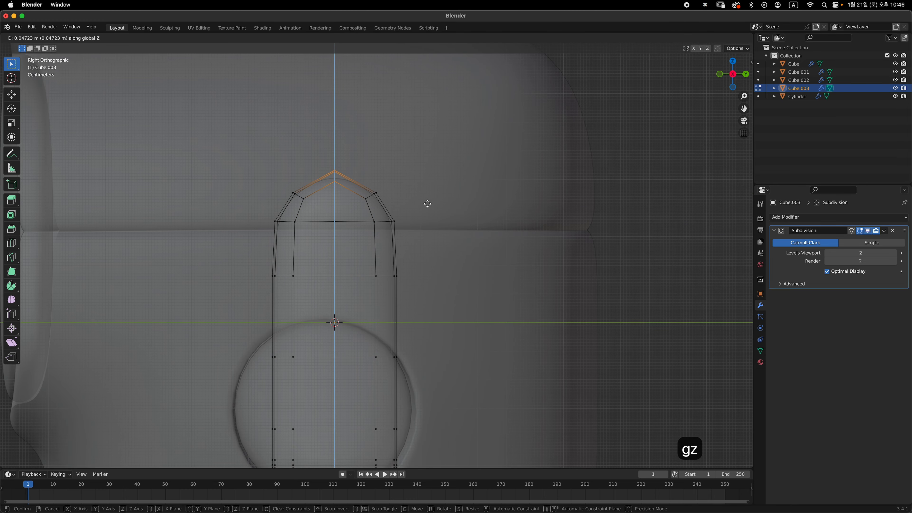
{"action": "left_click", "coordinate": [445, 175]}
Raise the upper vertex group of the side piece's rounded top slightly along Z and adjust its width along Y.
{"action": "left_click_drag", "start_coordinate": [264, 171], "coordinate": [399, 207]}
{"action": "key", "text": "g"}
{"action": "key", "text": "z"}
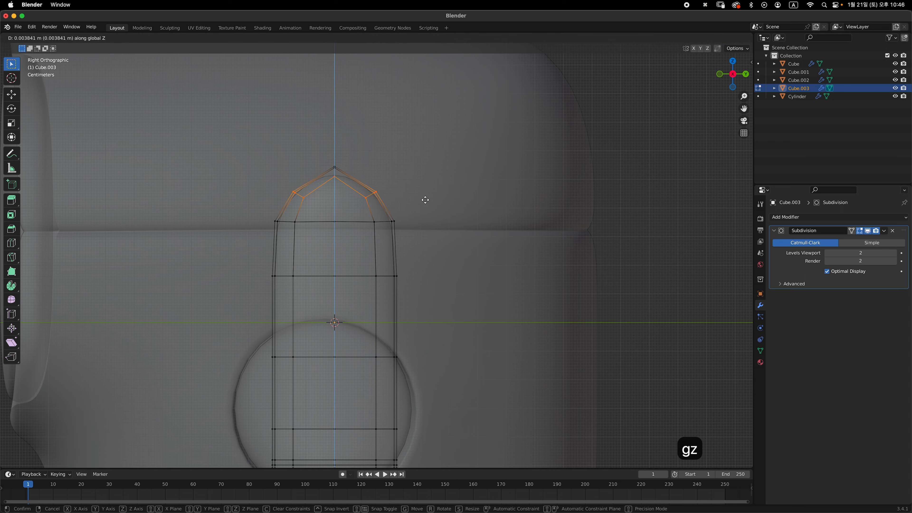
{"action": "left_click", "coordinate": [432, 190]}
{"action": "key", "text": "Tab"}
{"action": "key", "text": "alt+z"}
{"action": "key", "text": "Tab"}
{"action": "key", "text": "Tab"}
{"action": "key", "text": "Tab"}
{"action": "key", "text": "s"}
{"action": "key", "text": "x"}
{"action": "key", "text": "y"}
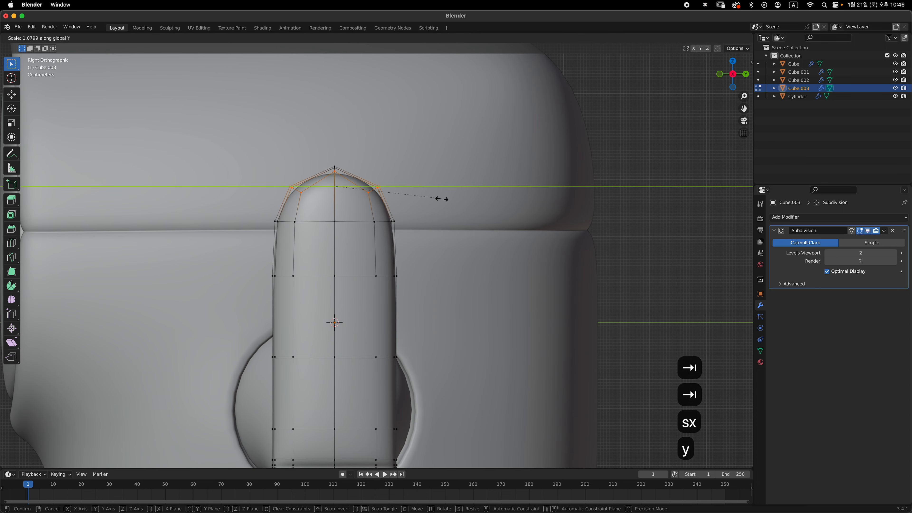
{"action": "left_click", "coordinate": [425, 199]}
Parent the cylinder to the side piece in Object Mode, using the Object parent type.
{"action": "key", "text": "Tab"}
{"action": "scroll", "coordinate": [402, 226], "scroll_direction": "down", "scroll_amount": 5}
{"action": "middle_click_drag", "start_coordinate": [401, 226], "coordinate": [360, 369]}
{"action": "left_click", "coordinate": [360, 369]}
{"action": "key", "text": "KP_3"}
{"action": "left_click", "coordinate": [377, 324], "text": "shift"}
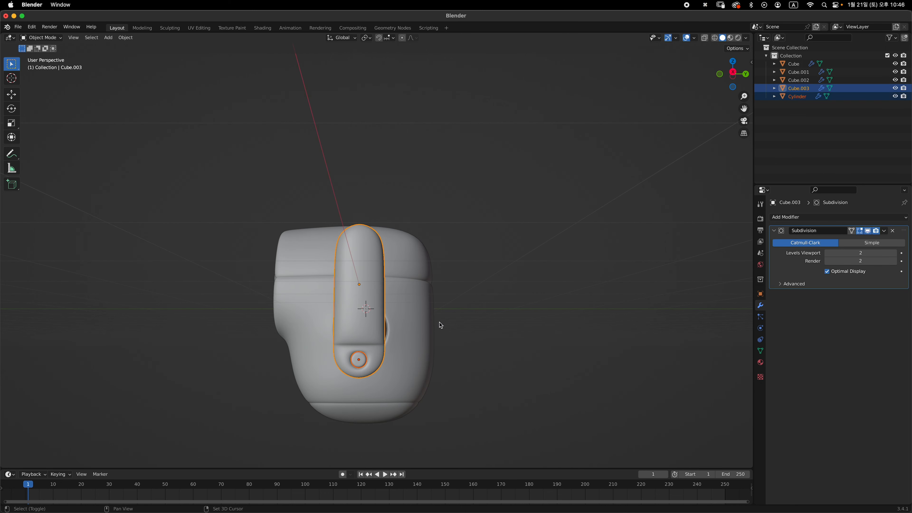
{"action": "scroll", "coordinate": [467, 327], "scroll_direction": "down", "scroll_amount": 3, "text": "shift"}
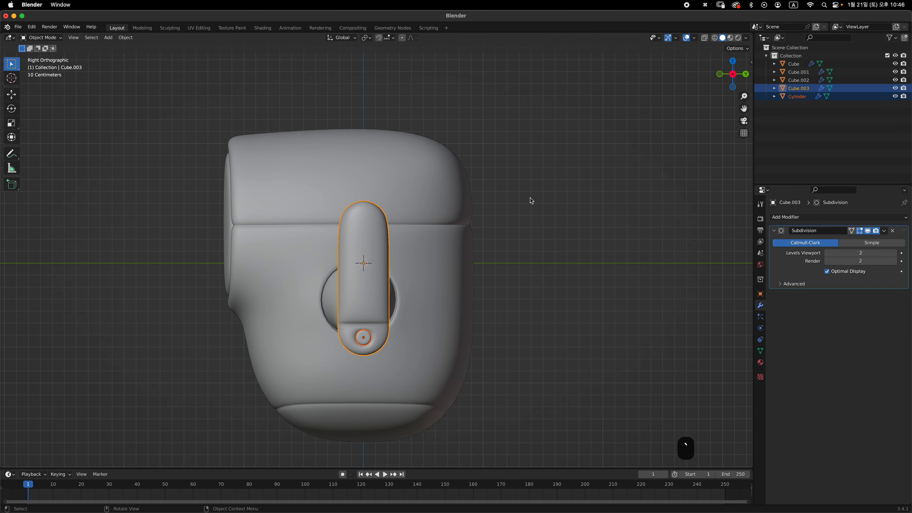
{"action": "key", "text": "super+p"}
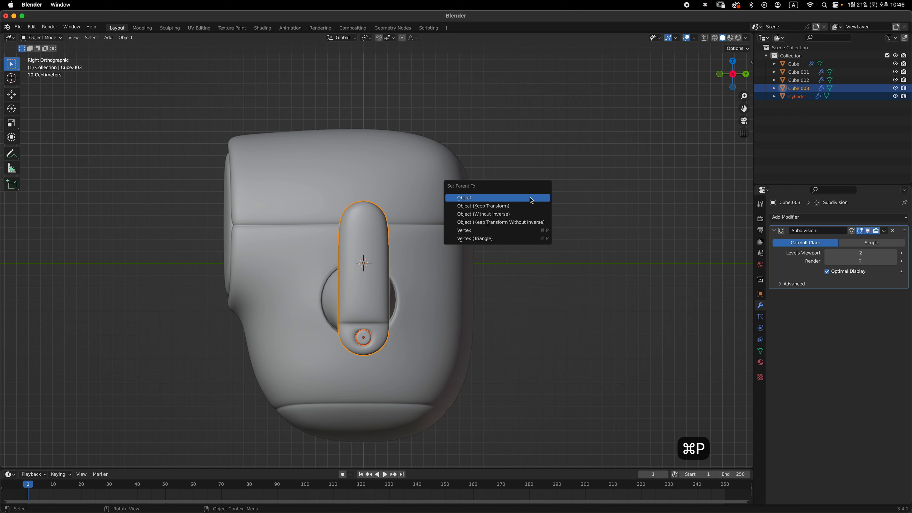
{"action": "key", "text": "Return"}
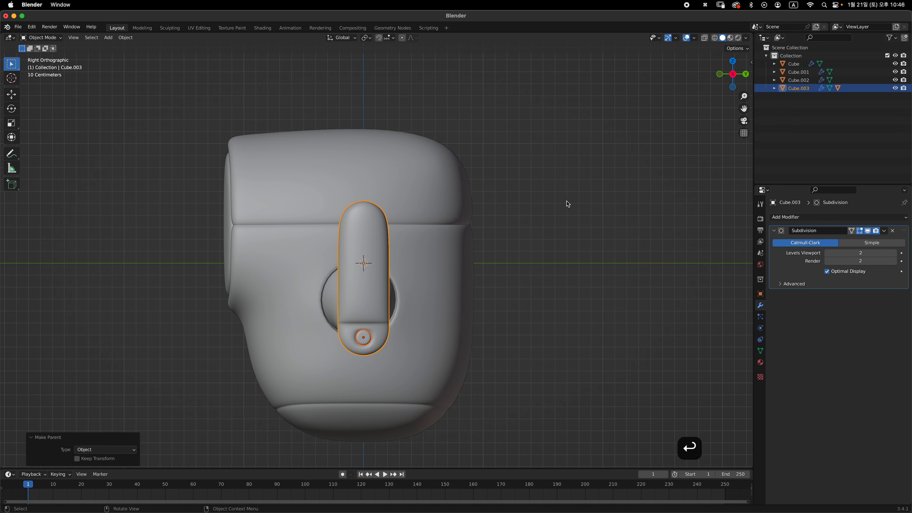
Move the side piece about -1.75 m in X and 1.17 m in Z, up beside the character's head.
{"action": "left_click", "coordinate": [567, 202]}
{"action": "left_click", "coordinate": [367, 254]}
{"action": "key", "text": "grave"}
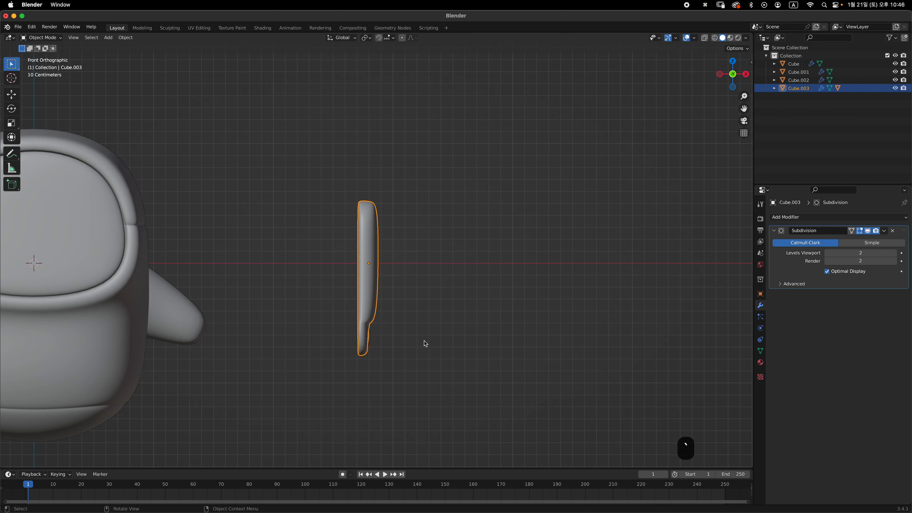
{"action": "middle_click_drag", "start_coordinate": [374, 312], "coordinate": [289, 243]}
{"action": "key", "text": "grave"}
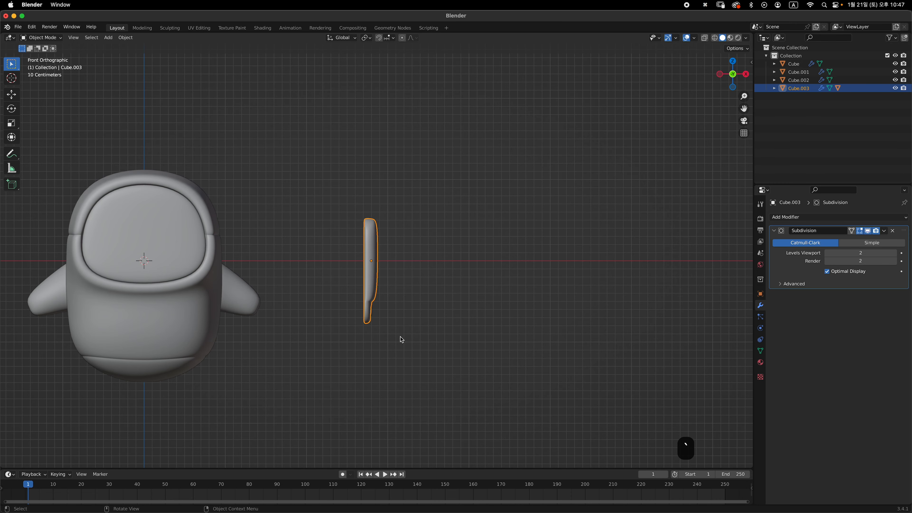
{"action": "key", "text": "g"}
{"action": "left_click", "coordinate": [280, 252]}
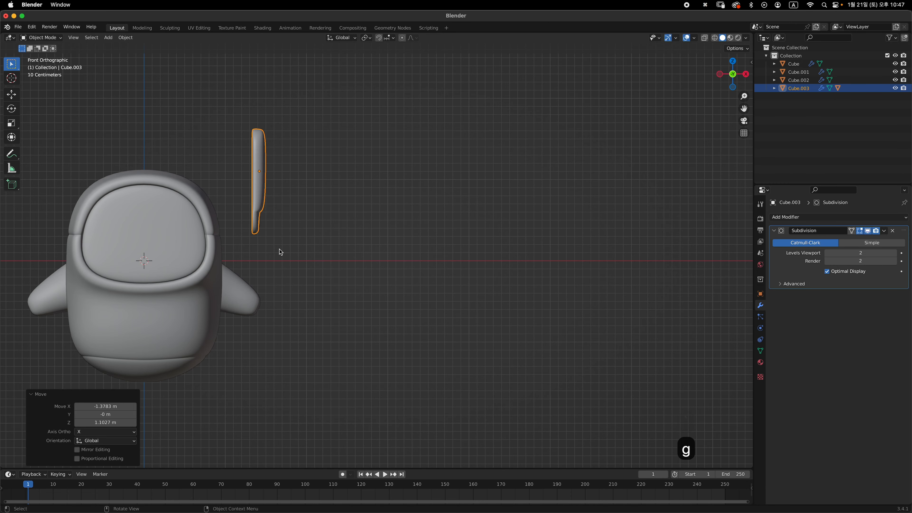
{"action": "middle_click_drag", "start_coordinate": [238, 227], "coordinate": [273, 247], "text": "shift"}
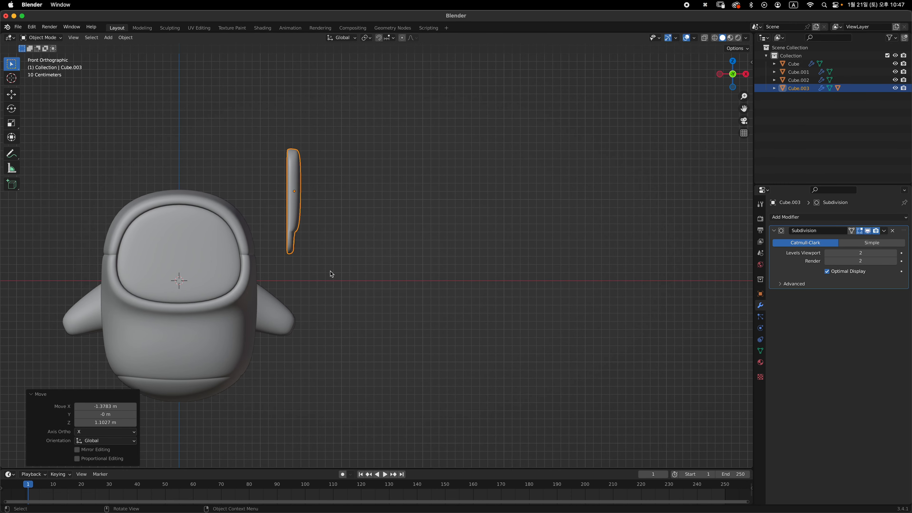
{"action": "key", "text": "g"}
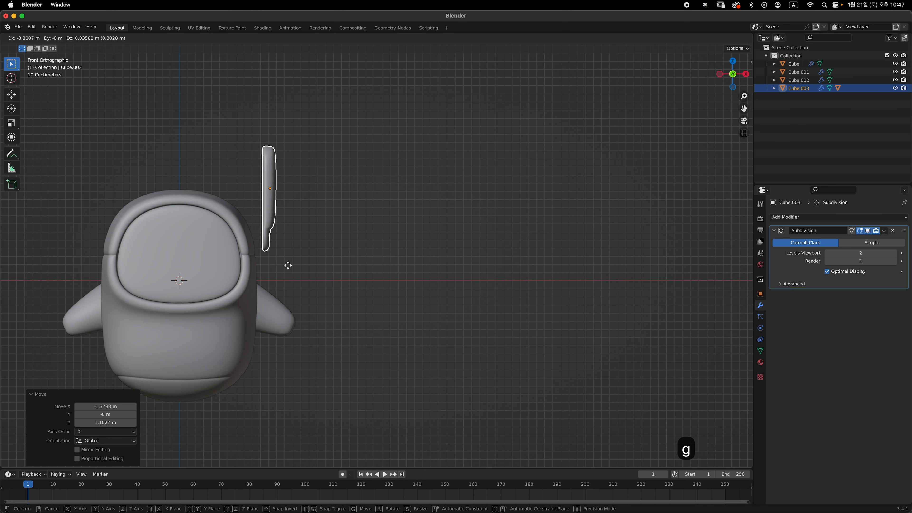
{"action": "left_click", "coordinate": [282, 263]}
Tilt the side piece in the side view, reposition it against the head, and rotate it a further 1.73°.
{"action": "key", "text": "grave"}
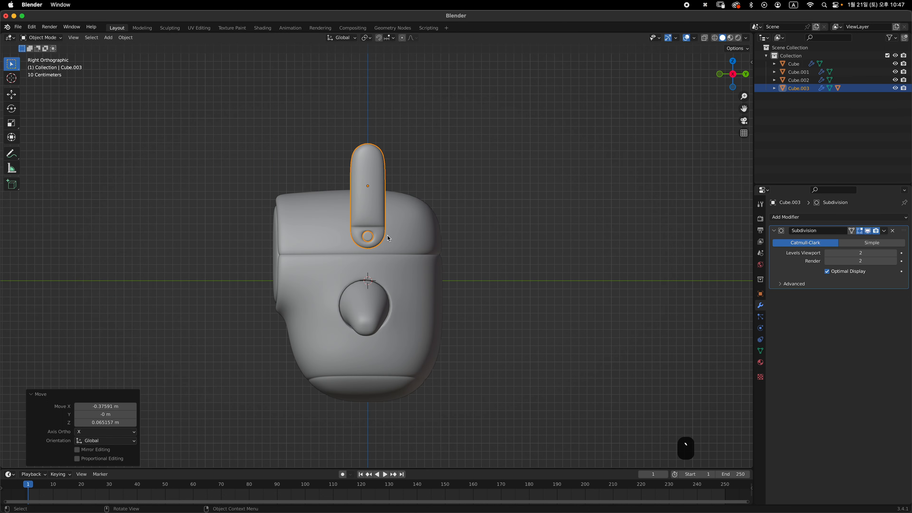
{"action": "key", "text": "r"}
{"action": "left_click", "coordinate": [432, 286]}
{"action": "key", "text": "g"}
{"action": "left_click", "coordinate": [418, 299]}
{"action": "key", "text": "grave"}
{"action": "key", "text": "r"}
{"action": "left_click", "coordinate": [384, 336]}
Rotate the side piece about its local Z axis to follow the curve of the head.
{"action": "key", "text": "grave"}
{"action": "scroll", "coordinate": [352, 287], "scroll_direction": "up", "scroll_amount": 4}
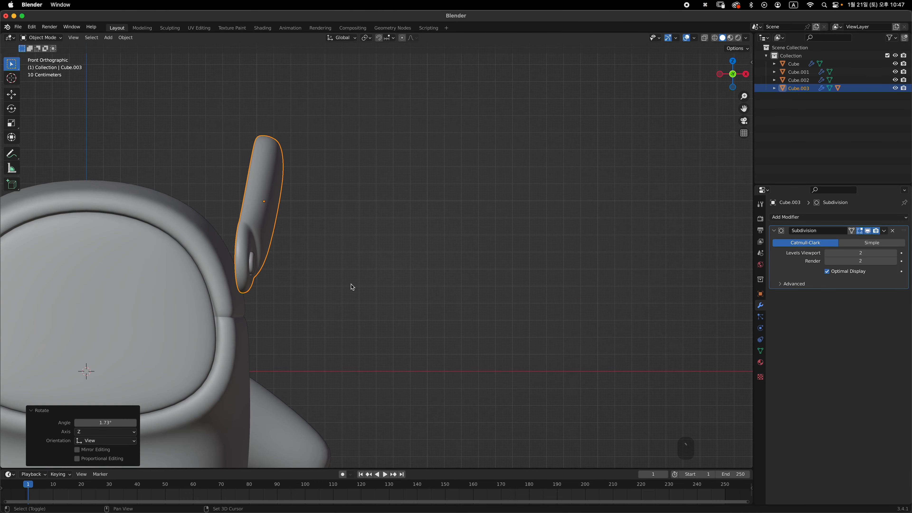
{"action": "key", "text": "r"}
{"action": "key", "text": "z"}
{"action": "key", "text": "z"}
{"action": "left_click", "coordinate": [358, 258]}
{"action": "middle_click_drag", "start_coordinate": [358, 257], "coordinate": [489, 230]}
Rotate the side piece about its local Y axis and shift it along global X against the head.
{"action": "key", "text": "g"}
{"action": "key", "text": "y"}
{"action": "key", "text": "y"}
{"action": "key", "text": "Escape"}
{"action": "key", "text": "r"}
{"action": "key", "text": "y"}
{"action": "key", "text": "y"}
{"action": "left_click", "coordinate": [615, 304]}
{"action": "key", "text": "g"}
{"action": "key", "text": "y"}
{"action": "key", "text": "x"}
{"action": "left_click", "coordinate": [621, 342]}
{"action": "middle_click_drag", "start_coordinate": [449, 305], "coordinate": [579, 271]}
{"action": "left_click", "coordinate": [579, 271]}
From the front view, lean the side piece's top inward about its local Y axis and reposition it along X.
{"action": "key", "text": "grave"}
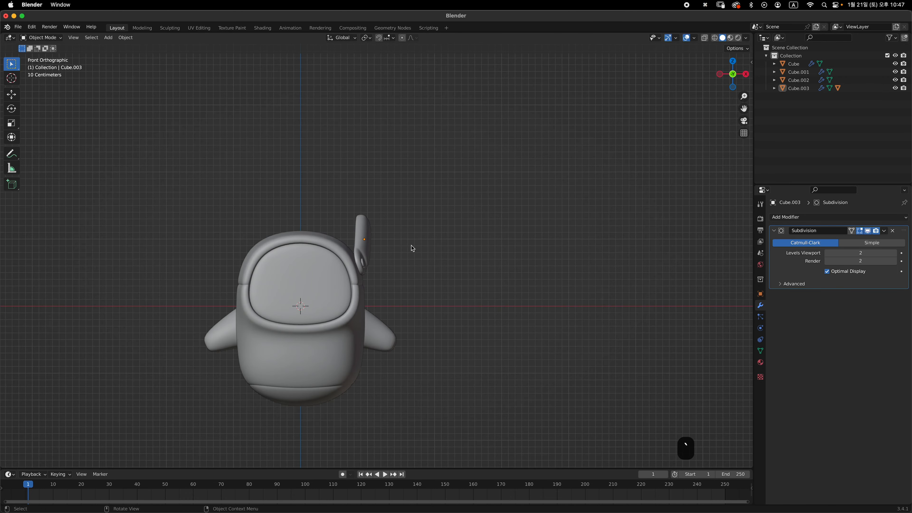
{"action": "scroll", "coordinate": [390, 246], "scroll_direction": "up", "scroll_amount": 4}
{"action": "left_click", "coordinate": [347, 241]}
{"action": "key", "text": "r"}
{"action": "key", "text": "y"}
{"action": "key", "text": "y"}
{"action": "left_click", "coordinate": [434, 233]}
{"action": "key", "text": "g"}
{"action": "key", "text": "x"}
{"action": "left_click", "coordinate": [408, 237]}
Rotate the side piece another -3.76° about local Y and move it about -0.055 m along X.
{"action": "key", "text": "r"}
{"action": "key", "text": "y"}
{"action": "key", "text": "y"}
{"action": "left_click", "coordinate": [411, 235]}
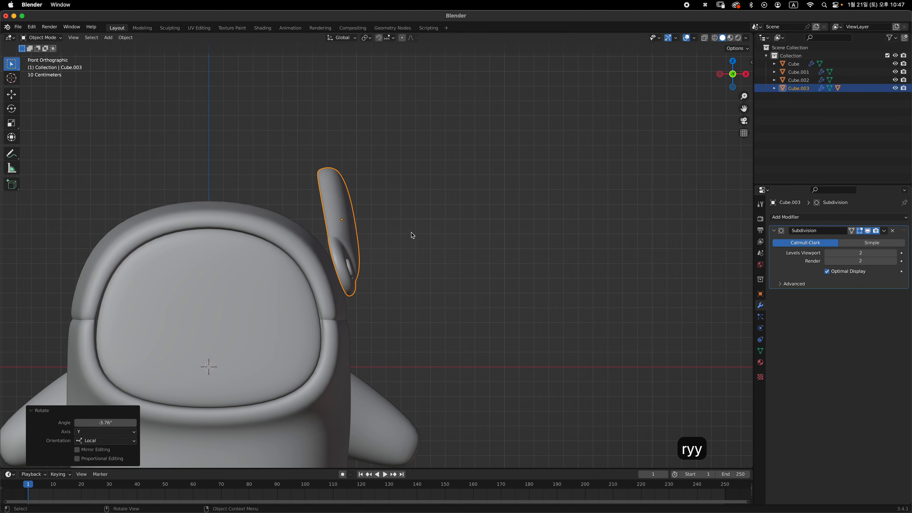
{"action": "key", "text": "g"}
{"action": "key", "text": "x"}
{"action": "left_click", "coordinate": [386, 236]}
Rotate the side piece about -5° around its local Z axis, then refine that rotation from another angle.
{"action": "middle_click_drag", "start_coordinate": [387, 236], "coordinate": [442, 280]}
{"action": "key", "text": "r"}
{"action": "key", "text": "z"}
{"action": "key", "text": "z"}
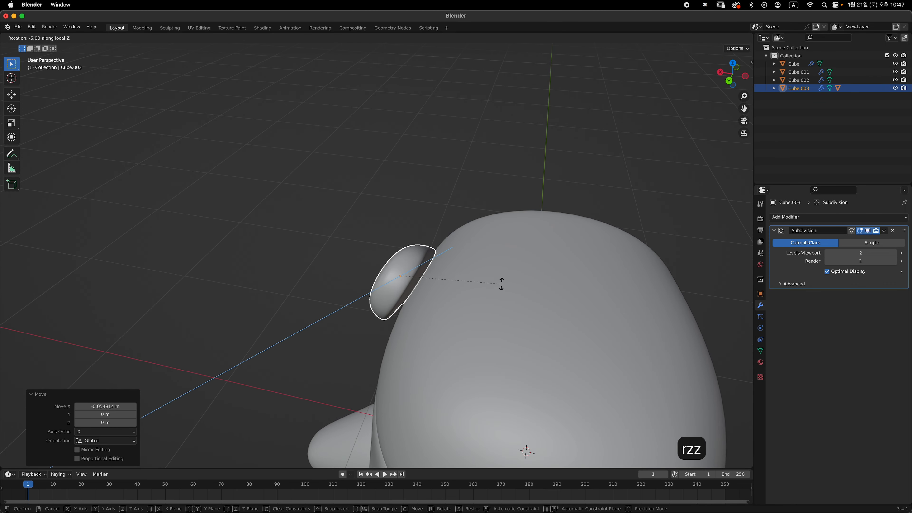
{"action": "left_click", "coordinate": [501, 282]}
{"action": "middle_click_drag", "start_coordinate": [501, 283], "coordinate": [538, 233]}
{"action": "key", "text": "r"}
{"action": "key", "text": "z"}
{"action": "key", "text": "z"}
{"action": "left_click", "coordinate": [559, 240]}
{"action": "left_click", "coordinate": [537, 234]}
Add an X-axis Mirror modifier to the side piece with the body (Cube) as the mirror object.
{"action": "key", "text": "grave"}
{"action": "key", "text": "grave"}
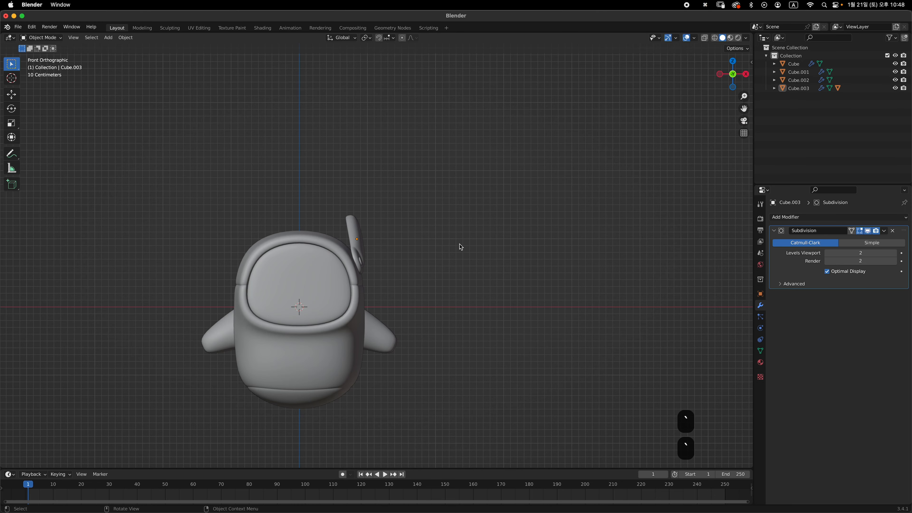
{"action": "middle_click_drag", "start_coordinate": [460, 246], "coordinate": [515, 244], "text": "shift"}
{"action": "scroll", "coordinate": [513, 246], "scroll_direction": "down", "scroll_amount": 2}
{"action": "left_click", "coordinate": [398, 237]}
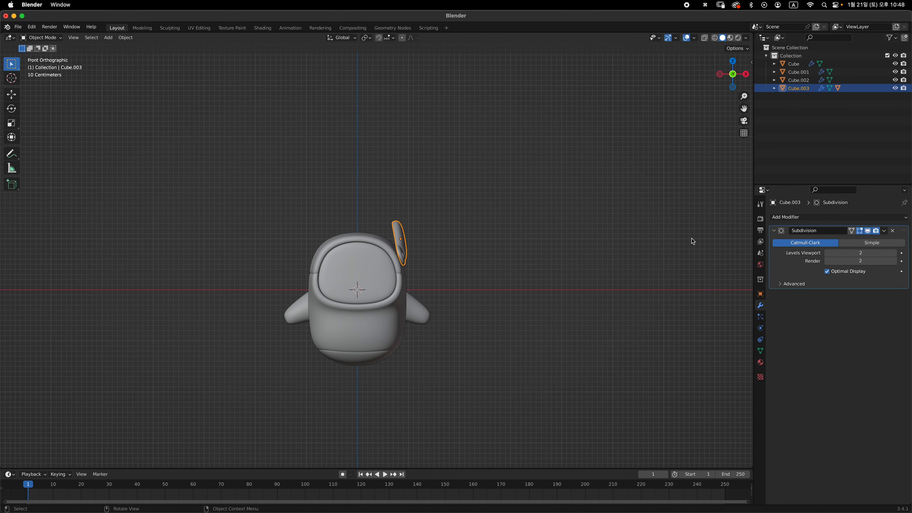
{"action": "left_click", "coordinate": [815, 218]}
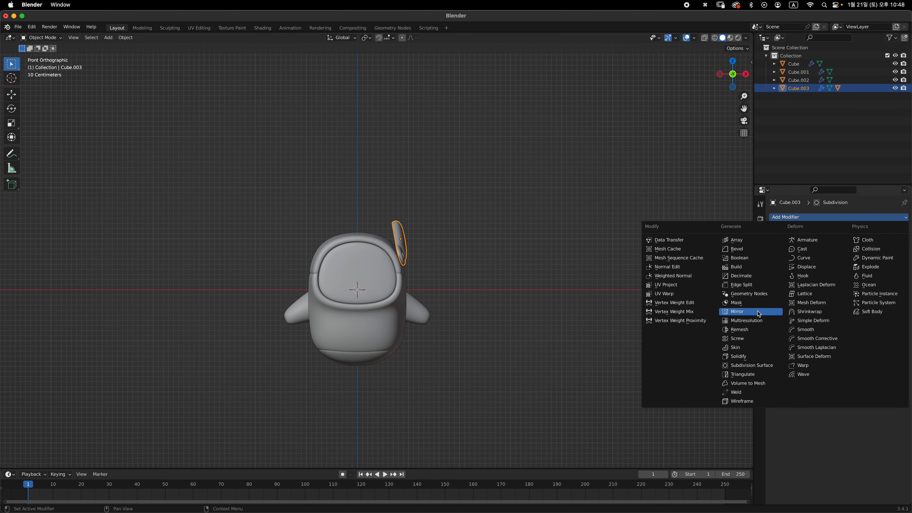
{"action": "left_click", "coordinate": [775, 313]}
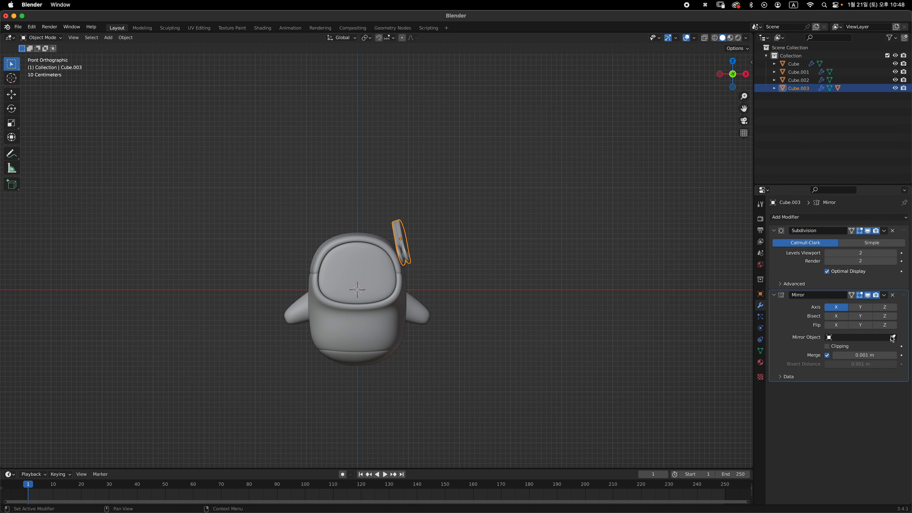
{"action": "left_click", "coordinate": [889, 335]}
{"action": "key", "text": "Escape"}
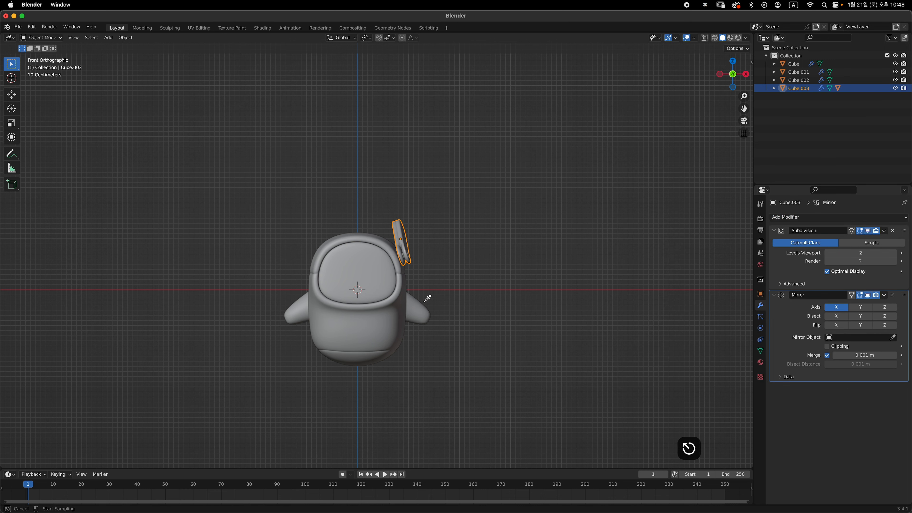
{"action": "left_click", "coordinate": [391, 329]}
{"action": "scroll", "coordinate": [316, 269], "scroll_direction": "up", "scroll_amount": 3}
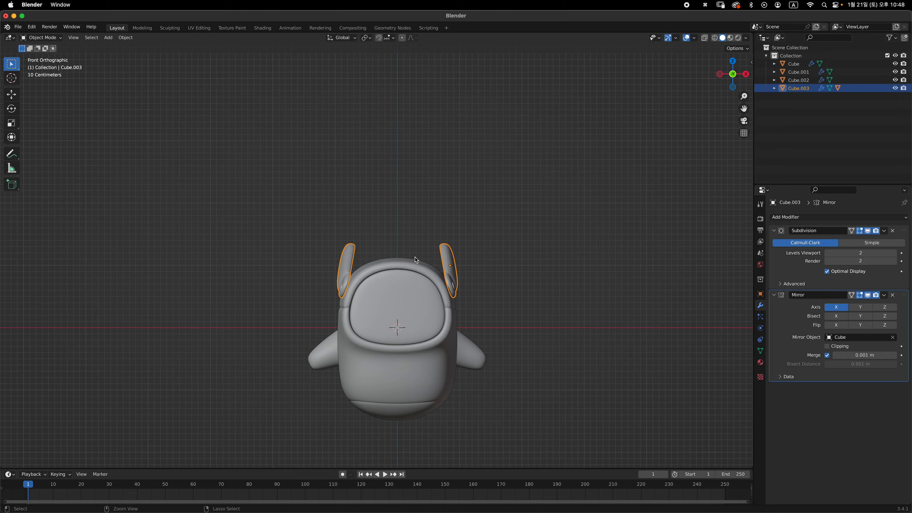
Add an X-axis Mirror modifier to the cylinder with Cube as the mirror object, and check both sides from the front.
{"action": "middle_click_drag", "start_coordinate": [561, 248], "coordinate": [531, 258]}
{"action": "middle_click_drag", "start_coordinate": [465, 286], "coordinate": [530, 287]}
{"action": "middle_click_drag", "start_coordinate": [574, 269], "coordinate": [498, 264]}
{"action": "left_click", "coordinate": [523, 281]}
{"action": "left_click", "coordinate": [436, 332]}
{"action": "left_click", "coordinate": [842, 218]}
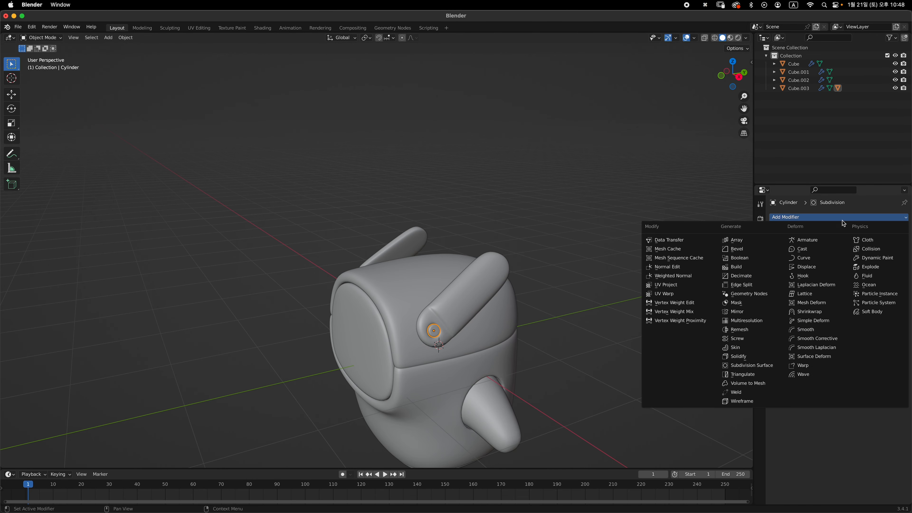
{"action": "left_click", "coordinate": [762, 312]}
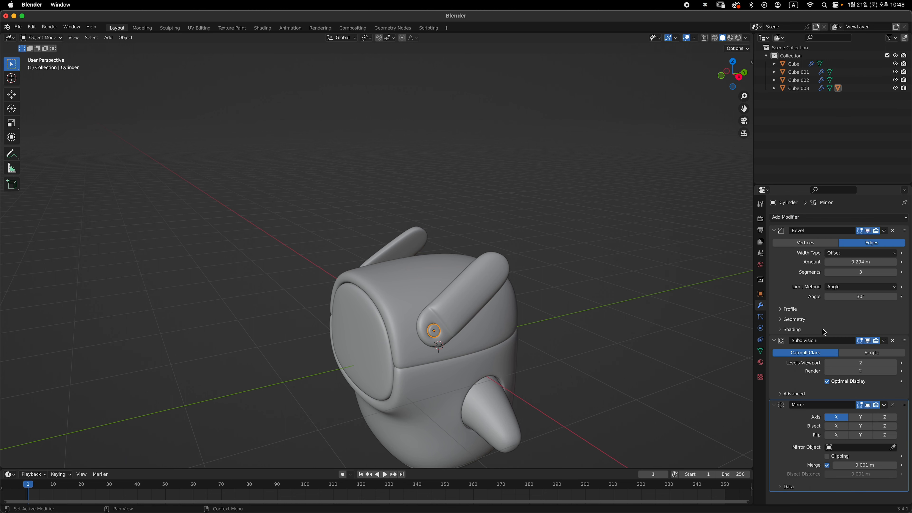
{"action": "left_click", "coordinate": [523, 372]}
{"action": "middle_click_drag", "start_coordinate": [636, 359], "coordinate": [602, 312]}
{"action": "middle_click_drag", "start_coordinate": [537, 344], "coordinate": [533, 333]}
{"action": "key", "text": "grave"}
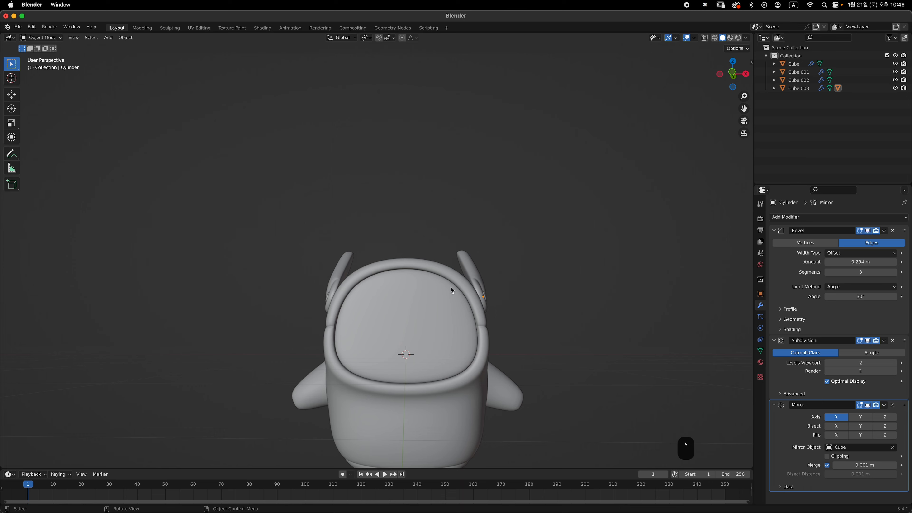
{"action": "middle_click_drag", "start_coordinate": [440, 385], "coordinate": [459, 271], "text": "shift"}
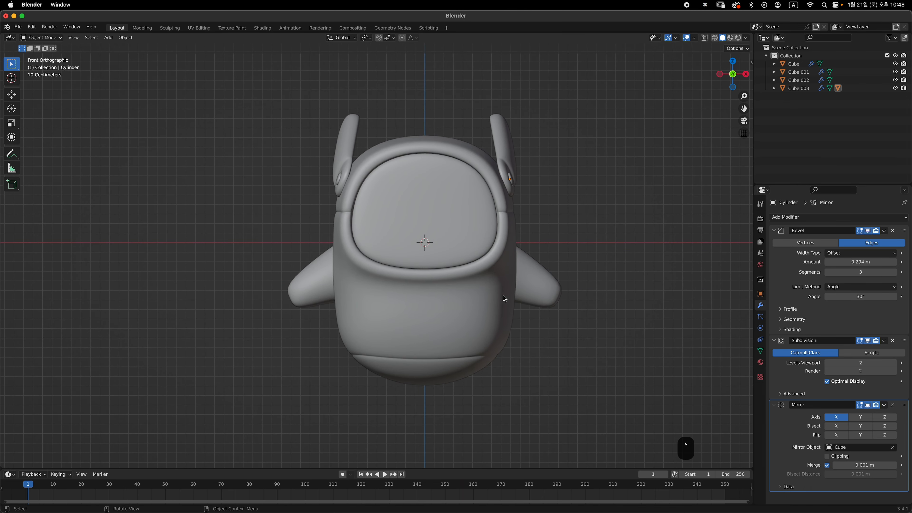
{"action": "middle_click_drag", "start_coordinate": [513, 301], "coordinate": [418, 292]}
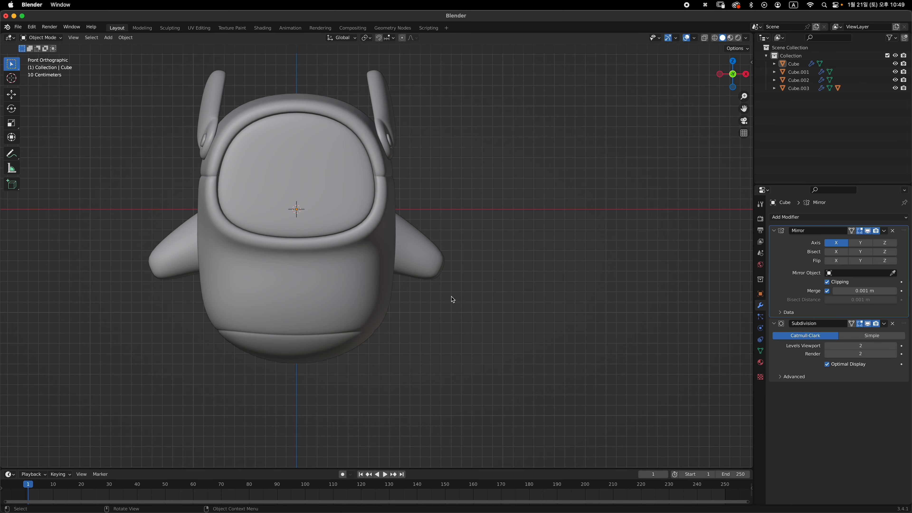
Open the body (Cube) for mesh editing and inset the four belly faces below the face opening by about 0.092 m.
{"action": "middle_click_drag", "start_coordinate": [394, 302], "coordinate": [334, 302]}
{"action": "key", "text": "grave"}
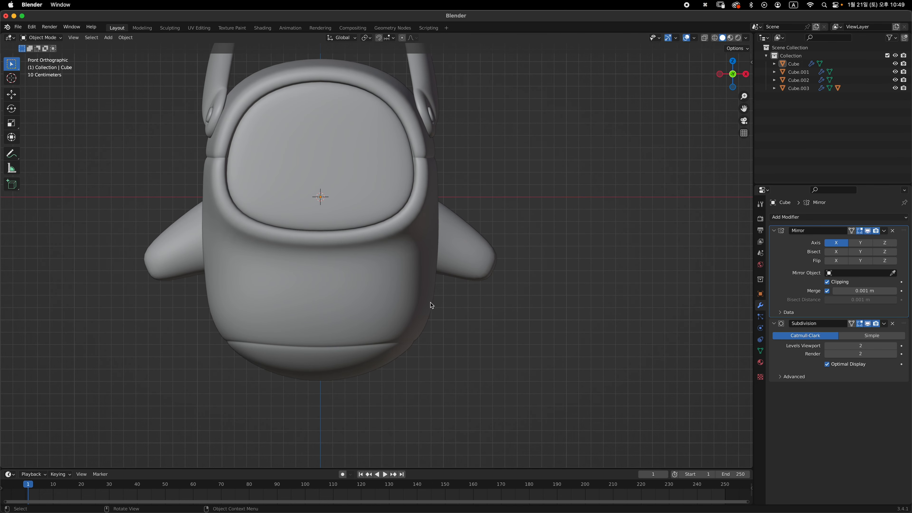
{"action": "mouse_move", "coordinate": [424, 301]}
{"action": "middle_mouse_down", "text": "shift"}
{"action": "mouse_move", "coordinate": [443, 302]}
{"action": "mouse_move", "coordinate": [430, 305]}
{"action": "middle_mouse_up", "text": "shift"}
{"action": "left_click", "coordinate": [418, 292]}
{"action": "key", "text": "Tab"}
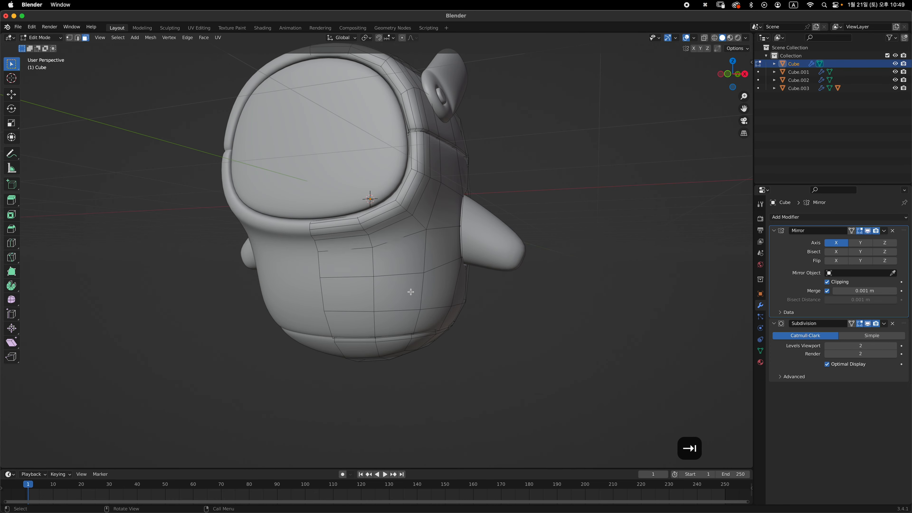
{"action": "key", "text": "grave"}
{"action": "scroll", "coordinate": [394, 250], "scroll_direction": "up", "scroll_amount": 1}
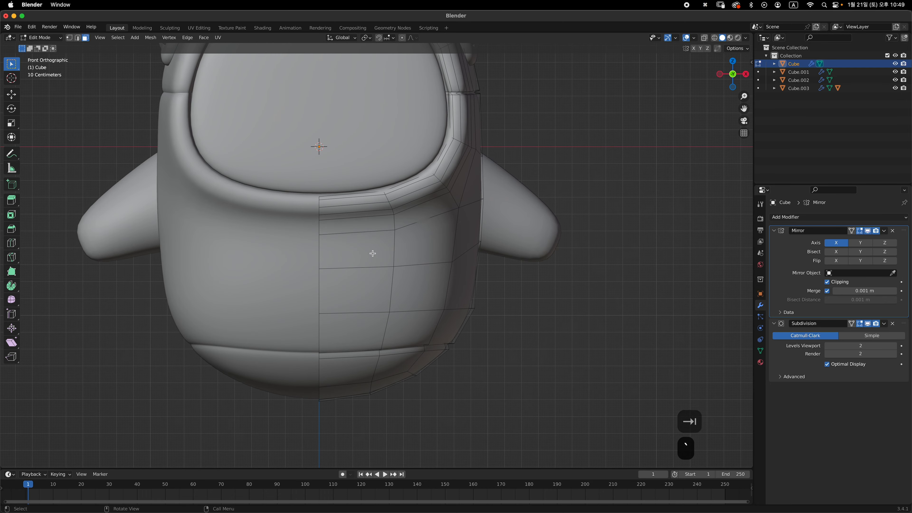
{"action": "key", "text": "3"}
{"action": "left_click", "coordinate": [370, 252], "text": "shift"}
{"action": "left_click", "coordinate": [409, 248], "text": "shift"}
{"action": "left_click", "coordinate": [417, 284], "text": "shift"}
{"action": "left_click", "coordinate": [355, 289], "text": "shift"}
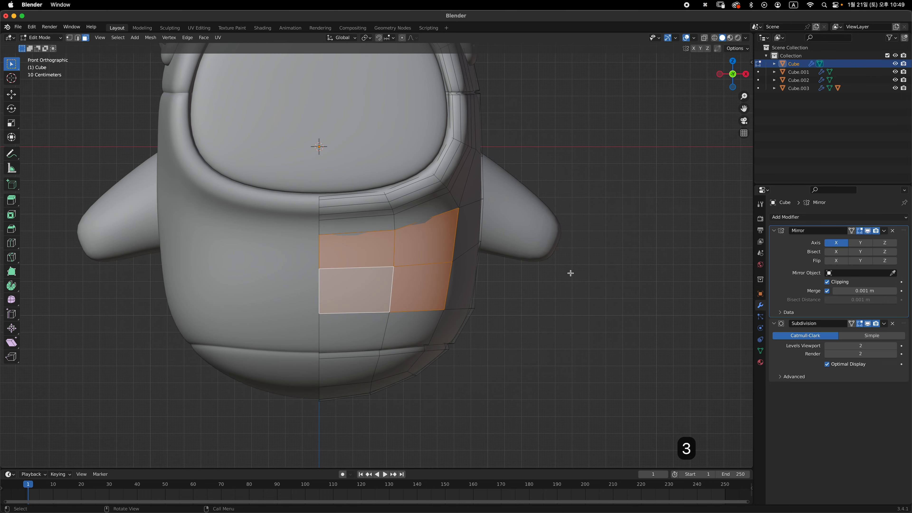
{"action": "key", "text": "i"}
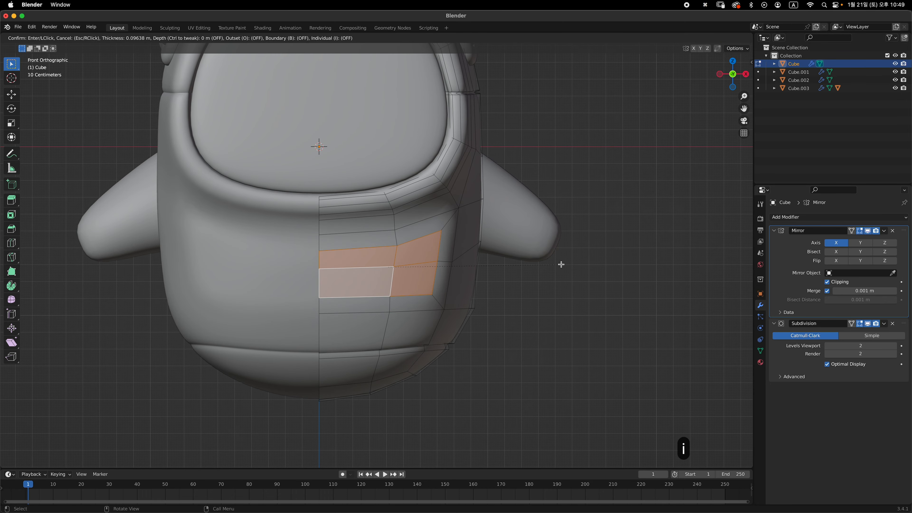
{"action": "left_click", "coordinate": [552, 268]}
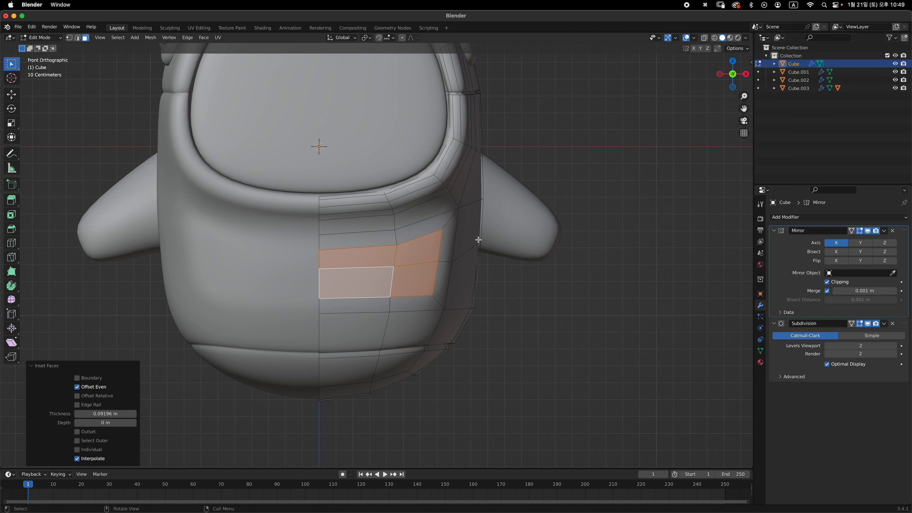
Slide the upper outer corner vertex of the belly inset downward along its edge with a factor of about 0.613.
{"action": "scroll", "coordinate": [393, 254], "scroll_direction": "up", "scroll_amount": 3}
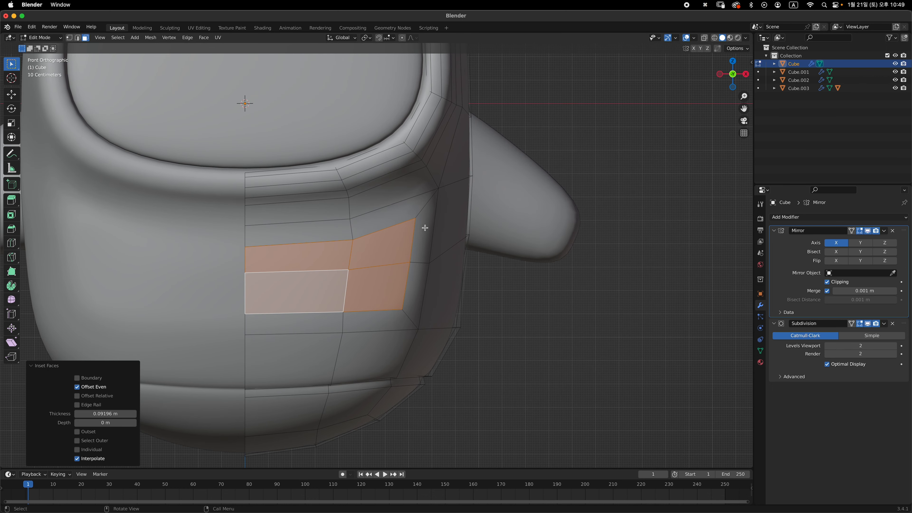
{"action": "key", "text": "1"}
{"action": "left_click", "coordinate": [415, 219]}
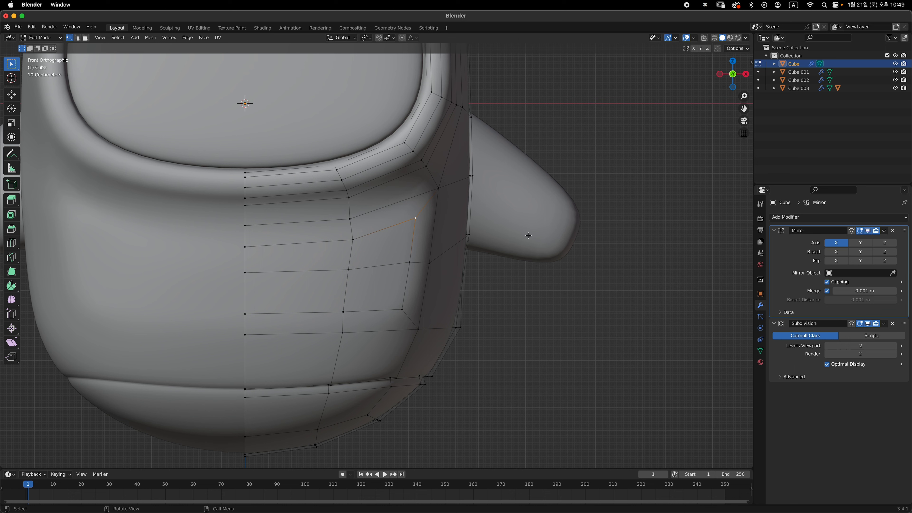
{"action": "key", "text": "g"}
{"action": "key", "text": "g"}
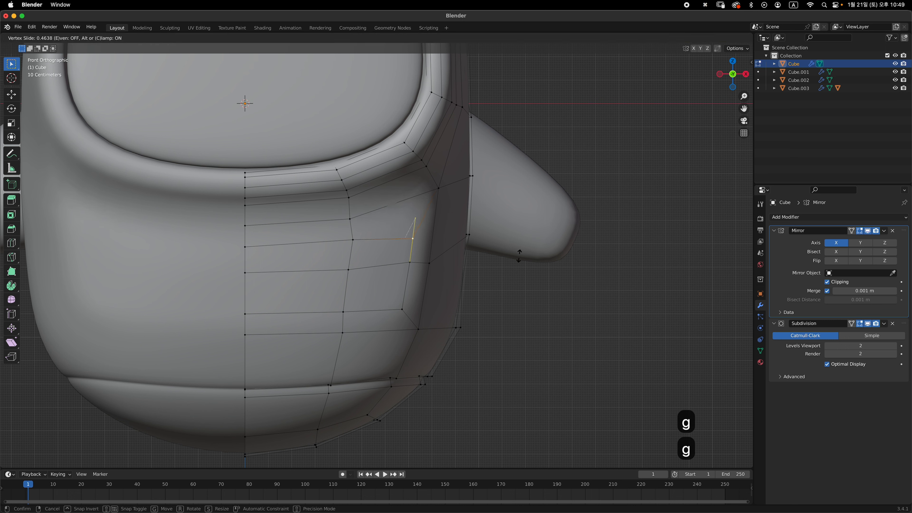
{"action": "left_click", "coordinate": [521, 260]}
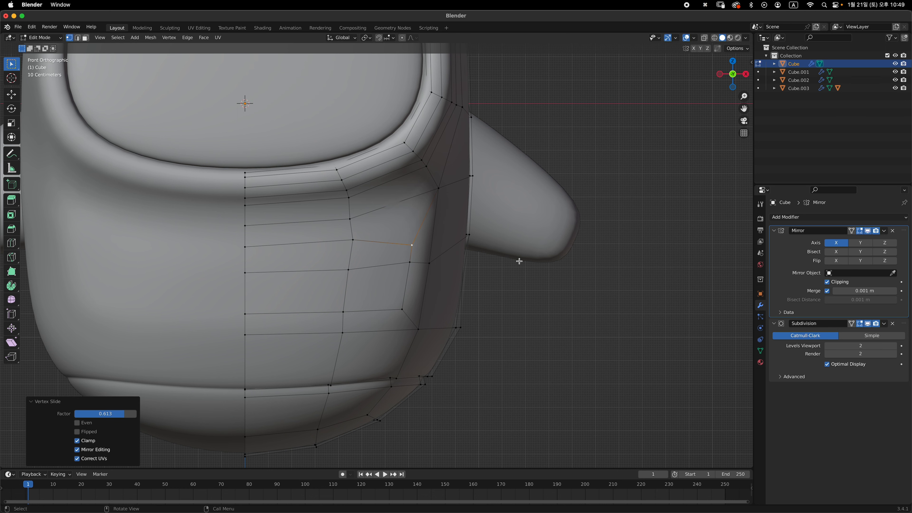
Slide the lower outer corner vertex of the belly inset upward along its edge with a factor of about 0.557.
{"action": "middle_click_drag", "start_coordinate": [411, 295], "coordinate": [425, 296], "text": "shift"}
{"action": "key", "text": "g"}
{"action": "key", "text": "g"}
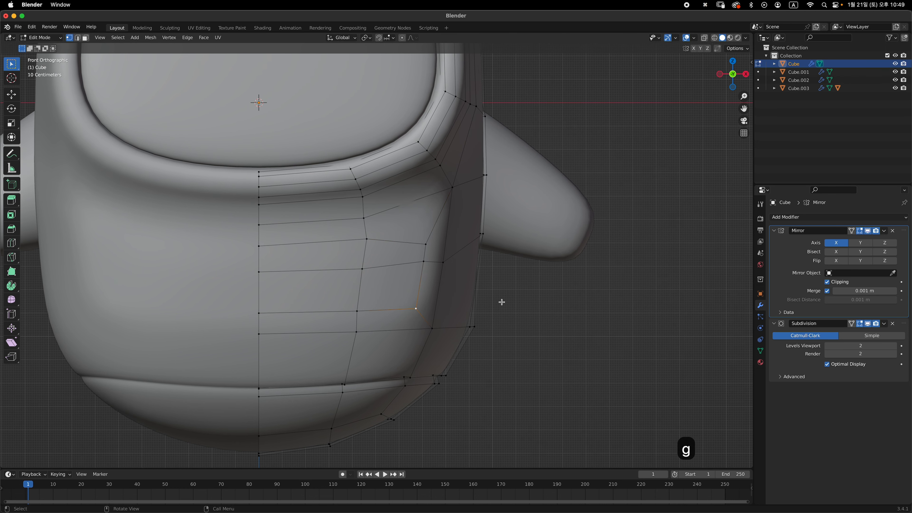
{"action": "left_click", "coordinate": [511, 276]}
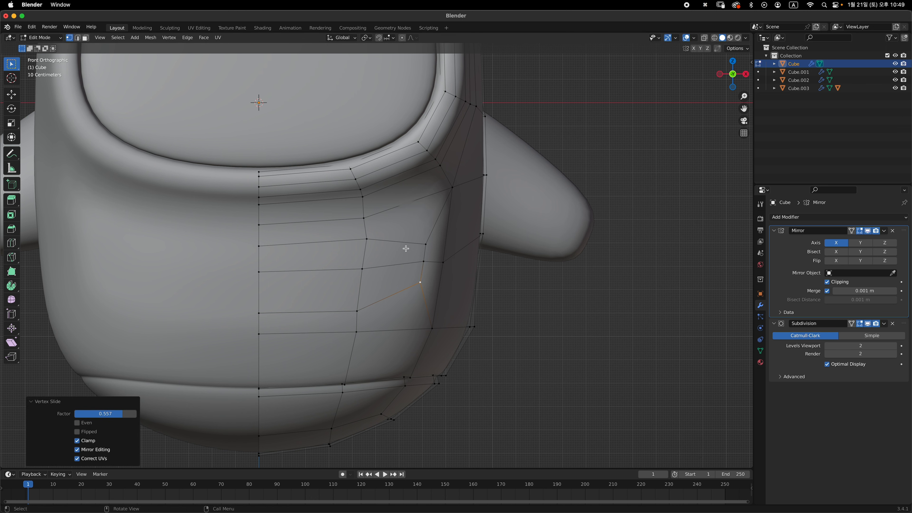
Slide the inset's lower outer vertex inward by a factor of about 0.099 and its upper outer vertex inward by about 0.28.
{"action": "left_click", "coordinate": [428, 264]}
{"action": "key", "text": "g"}
{"action": "key", "text": "g"}
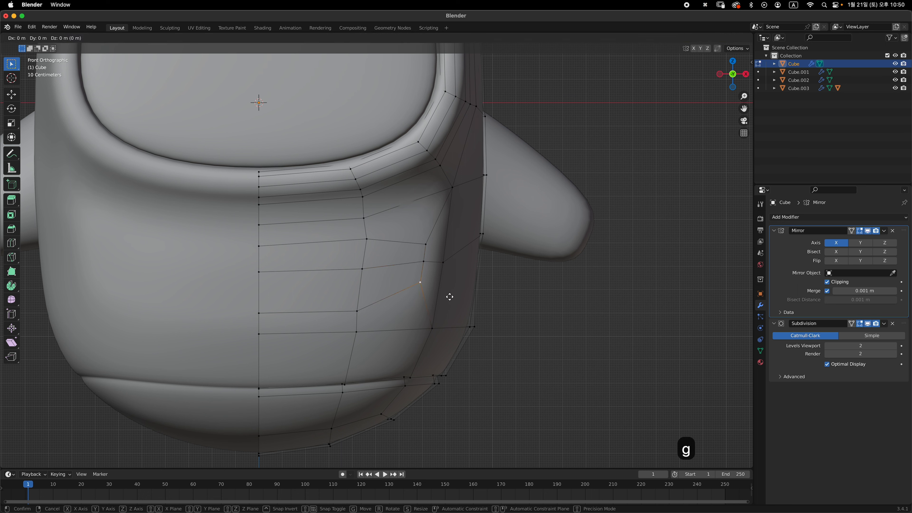
{"action": "left_click", "coordinate": [445, 301]}
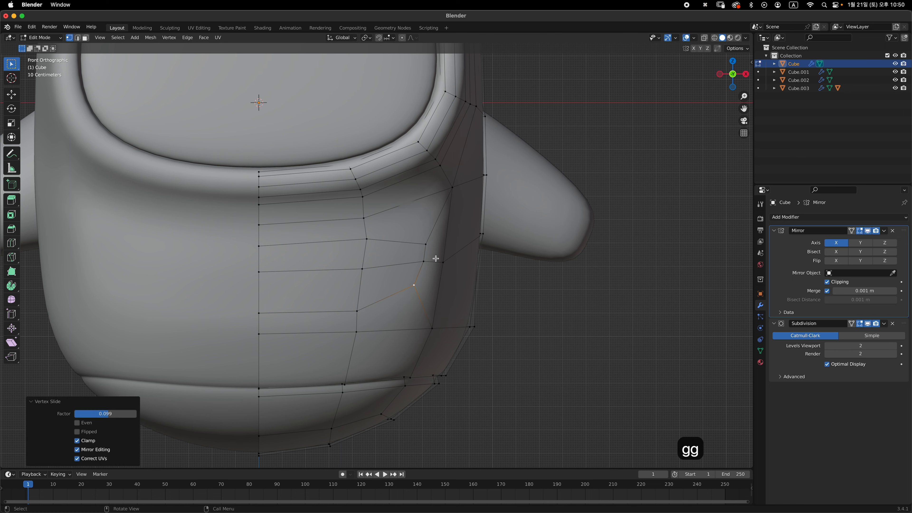
{"action": "left_click", "coordinate": [425, 244]}
{"action": "key", "text": "g"}
{"action": "key", "text": "g"}
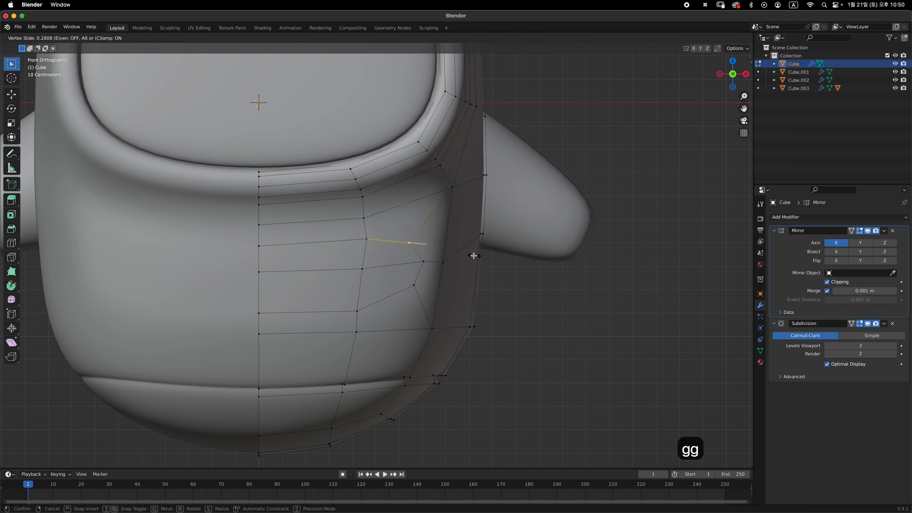
{"action": "left_click", "coordinate": [475, 256]}
Slide the inset's bottom edge slightly upward and its lower outer corner vertex further inward.
{"action": "left_click_drag", "start_coordinate": [364, 310], "coordinate": [252, 316]}
{"action": "key", "text": "g"}
{"action": "key", "text": "g"}
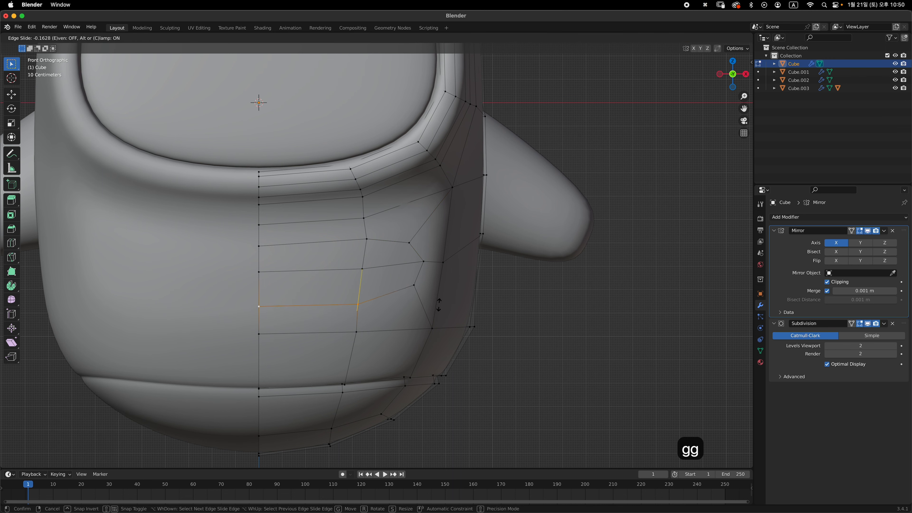
{"action": "left_click", "coordinate": [439, 301]}
{"action": "left_click", "coordinate": [414, 286]}
{"action": "key", "text": "g"}
{"action": "key", "text": "g"}
{"action": "left_click", "coordinate": [480, 294]}
Adjust the inset's outermost middle vertex by vertex slide, and slide its bottom centreline vertex by a factor of about 0.081.
{"action": "left_click", "coordinate": [423, 263]}
{"action": "key", "text": "g"}
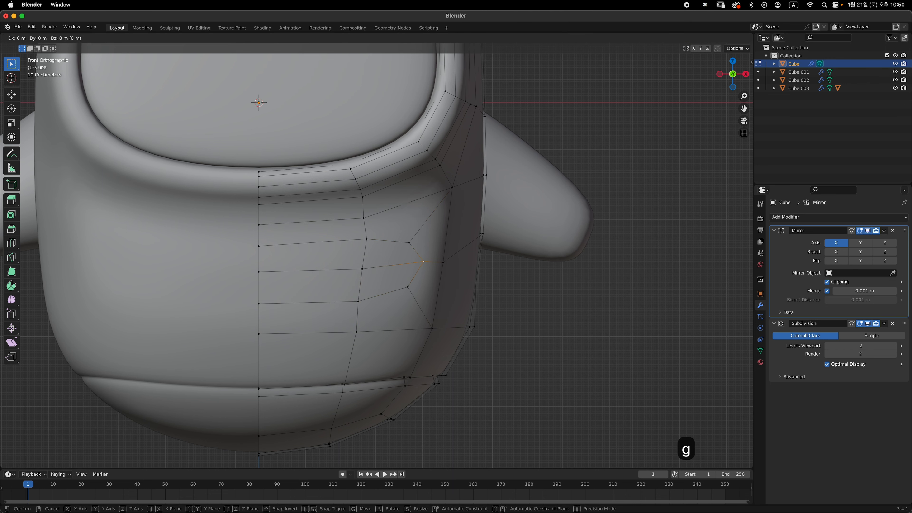
{"action": "key", "text": "g"}
{"action": "left_click", "coordinate": [531, 288]}
{"action": "middle_click_drag", "start_coordinate": [305, 299], "coordinate": [324, 280], "text": "shift"}
{"action": "left_click", "coordinate": [293, 287]}
{"action": "key", "text": "g"}
{"action": "key", "text": "g"}
{"action": "left_click", "coordinate": [294, 289]}
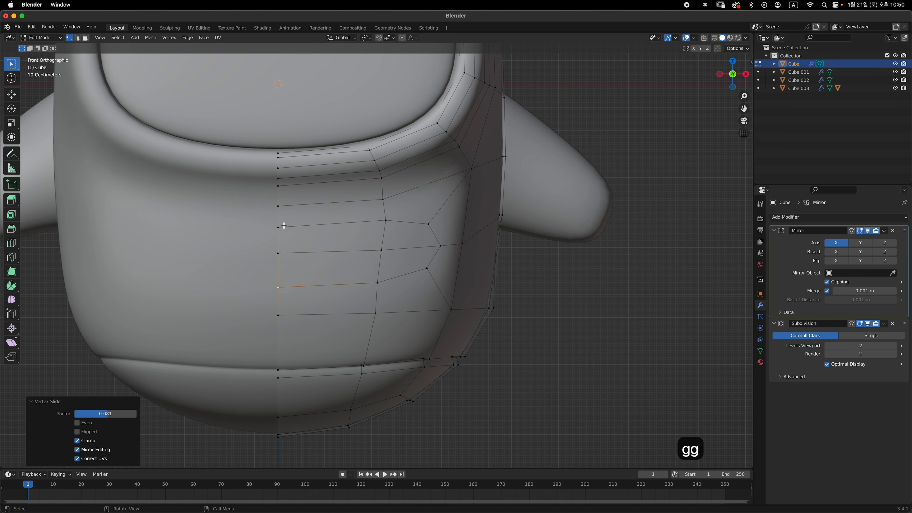
Slide the inset's top centreline vertex slightly upward and its interior middle vertex outward by a factor of about 0.079.
{"action": "left_click", "coordinate": [283, 226]}
{"action": "key", "text": "g"}
{"action": "key", "text": "g"}
{"action": "left_click", "coordinate": [410, 240]}
{"action": "left_click", "coordinate": [381, 250]}
{"action": "key", "text": "g"}
{"action": "key", "text": "g"}
{"action": "left_click", "coordinate": [416, 276]}
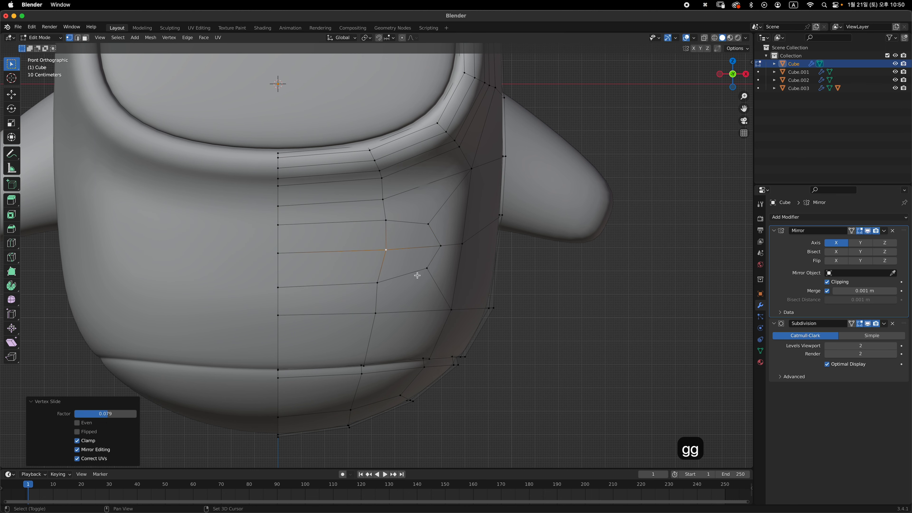
Select the rounded inset faces on the belly and extrude them inward about 0.138 m to form a slot recess.
{"action": "key", "text": "3"}
{"action": "left_click", "coordinate": [366, 238]}
{"action": "left_click", "coordinate": [414, 261], "text": "ctrl"}
{"action": "left_click", "coordinate": [368, 269], "text": "shift"}
{"action": "middle_click_drag", "start_coordinate": [517, 250], "coordinate": [391, 281]}
{"action": "key", "text": "e"}
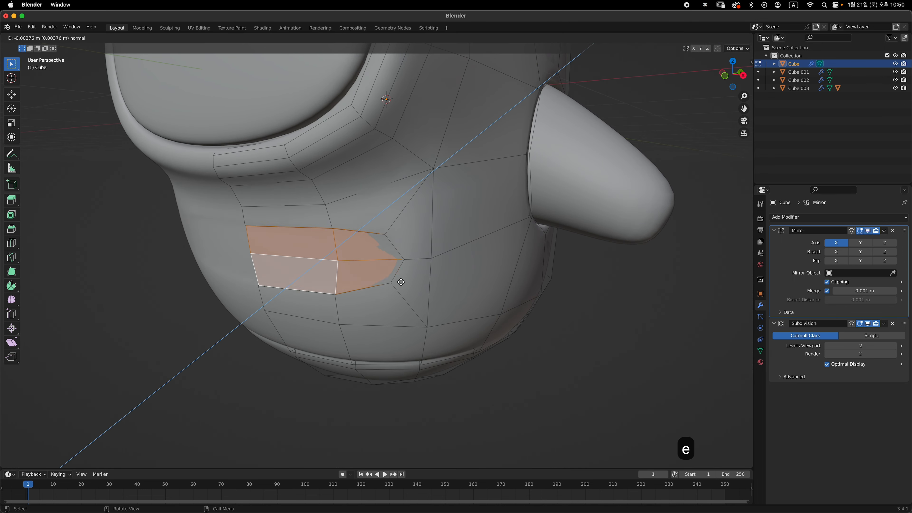
{"action": "left_click", "coordinate": [427, 267]}
Add one loop cut around the inner wall of the belly recess, slid toward the rim with a factor of about 0.565.
{"action": "middle_click_drag", "start_coordinate": [436, 260], "coordinate": [399, 223]}
{"action": "middle_click_drag", "start_coordinate": [399, 224], "coordinate": [360, 207], "text": "ctrl"}
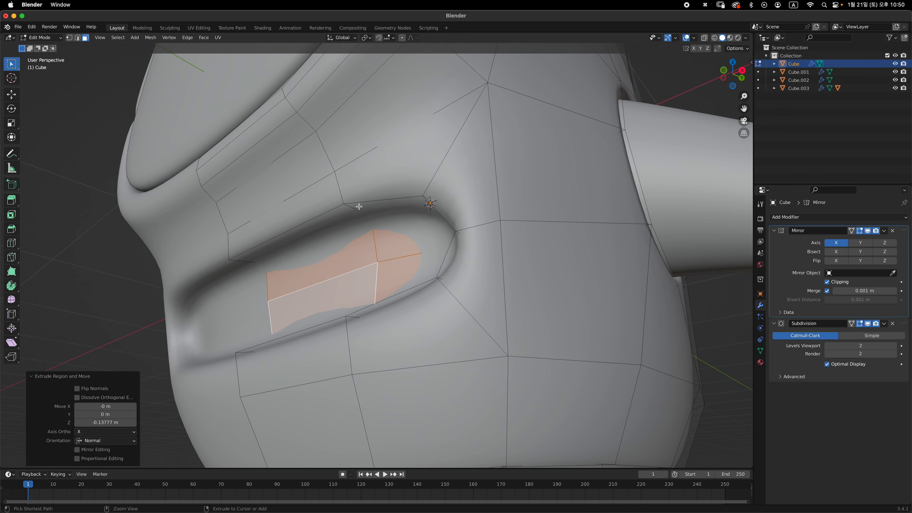
{"action": "key", "text": "ctrl+r"}
{"action": "left_click", "coordinate": [356, 208]}
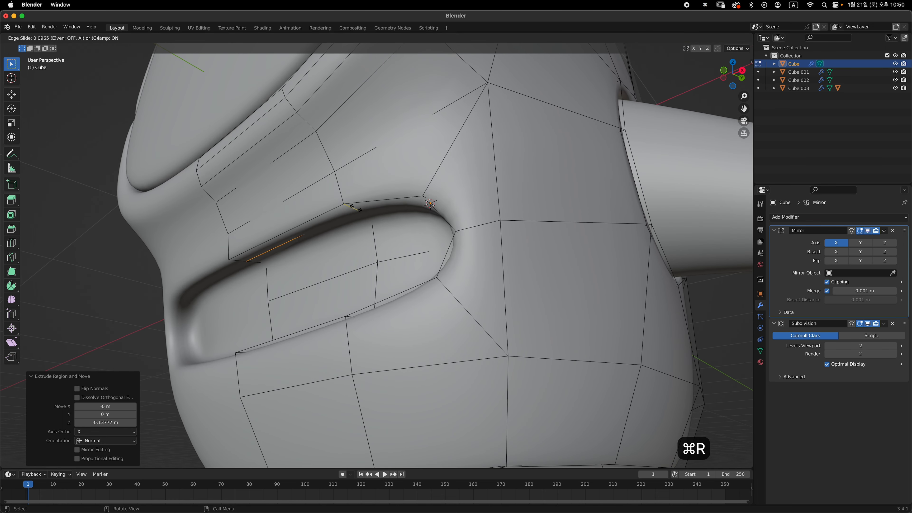
{"action": "left_click_drag", "start_coordinate": [353, 205], "coordinate": [351, 204]}
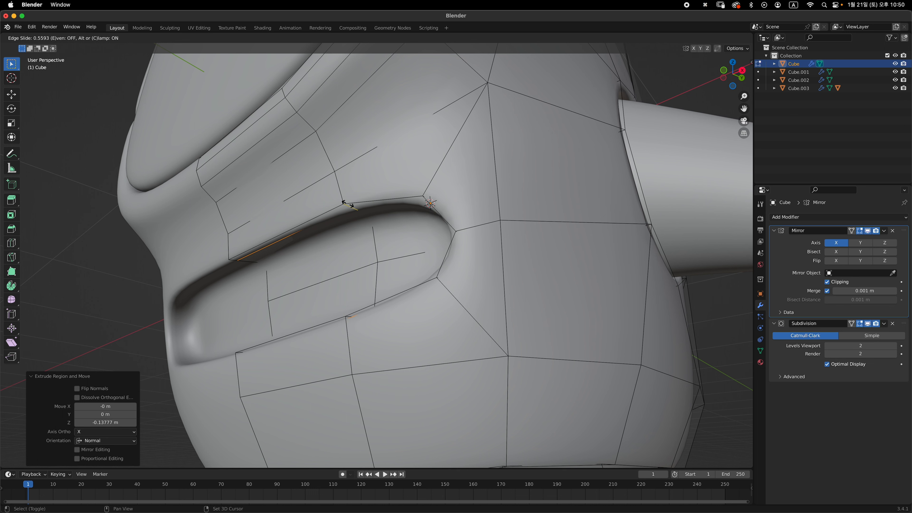
{"action": "left_click", "coordinate": [348, 203]}
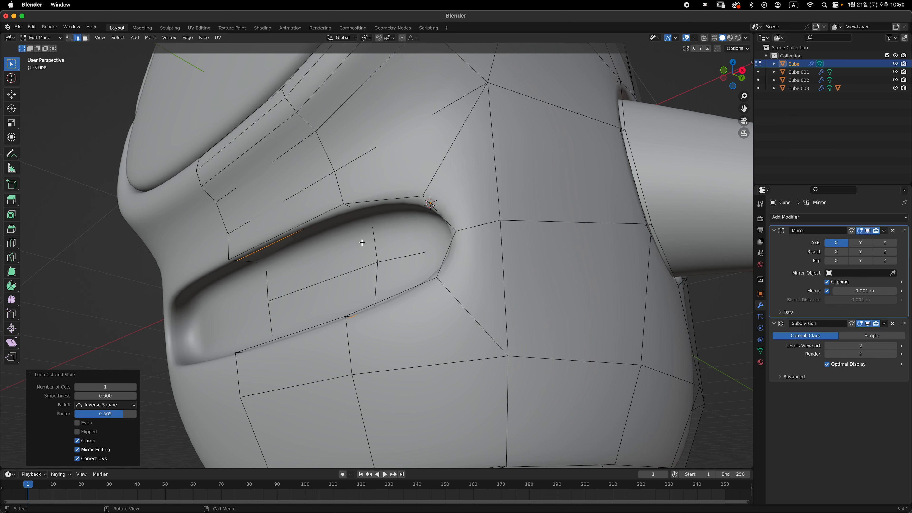
Duplicate the recess floor faces in place, separate them into their own object and return to Object Mode.
{"action": "key", "text": "3"}
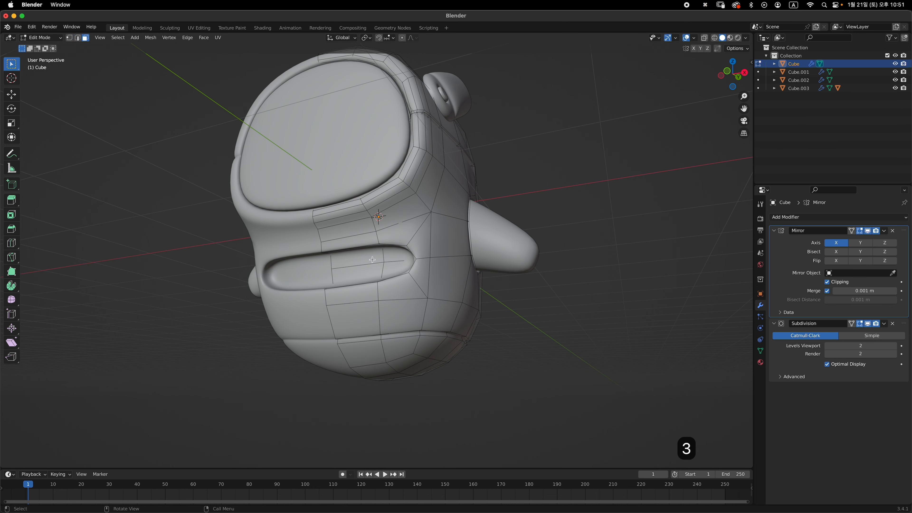
{"action": "left_click", "coordinate": [370, 259]}
{"action": "left_click", "coordinate": [397, 258], "text": "shift"}
{"action": "left_click", "coordinate": [391, 269], "text": "shift"}
{"action": "key", "text": "shift+d"}
{"action": "key", "text": "Escape"}
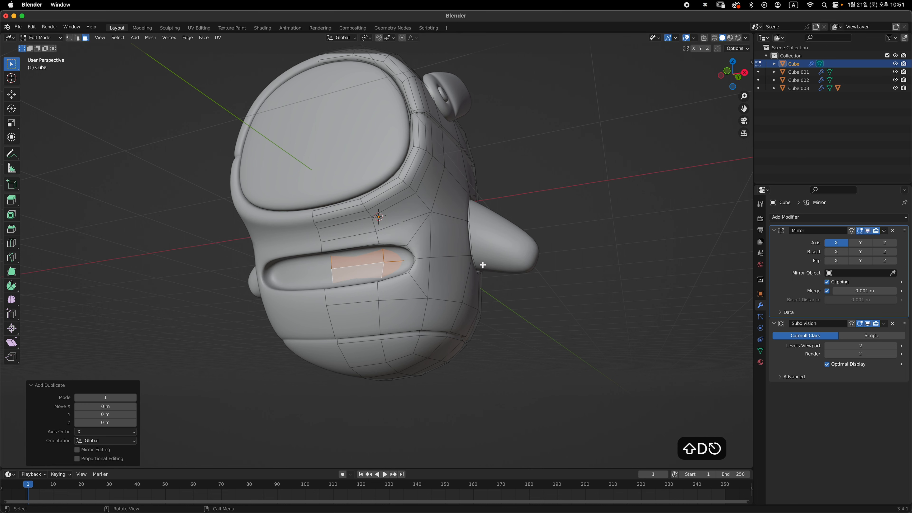
{"action": "key", "text": "p"}
{"action": "left_click", "coordinate": [485, 268]}
{"action": "key", "text": "Tab"}
{"action": "left_click", "coordinate": [689, 206]}
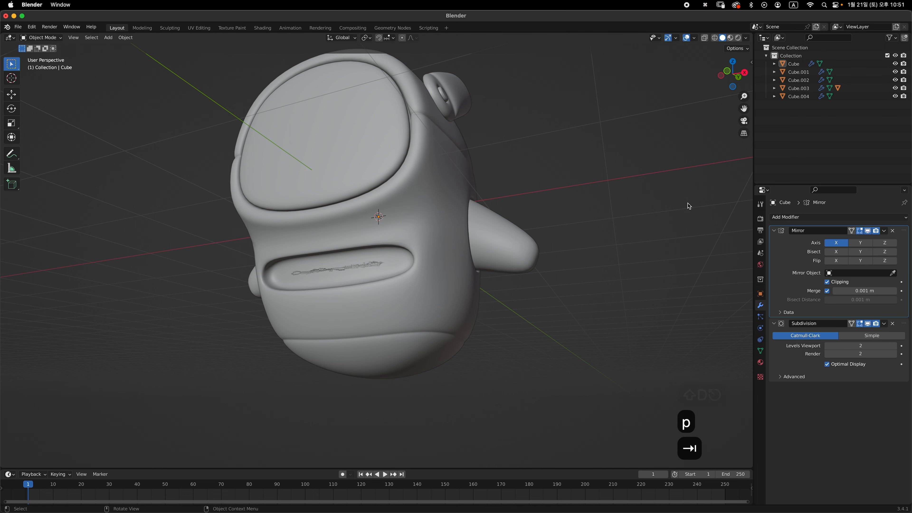
Open the separated panel (Cube.004) for editing and extrude all its faces outward about 0.139 m to fill the recess.
{"action": "left_click", "coordinate": [805, 99]}
{"action": "middle_click_drag", "start_coordinate": [424, 276], "coordinate": [481, 275]}
{"action": "key", "text": "Tab"}
{"action": "key", "text": "a"}
{"action": "key", "text": "e"}
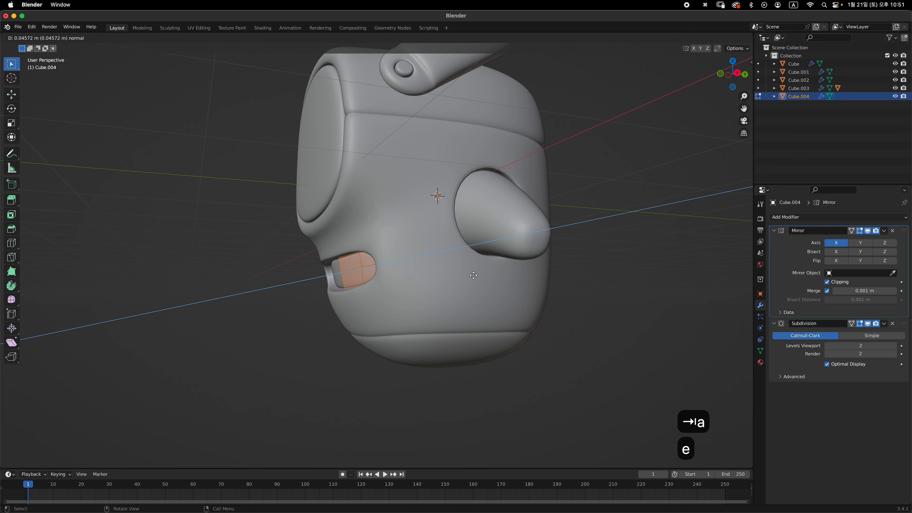
{"action": "left_click", "coordinate": [386, 297]}
Add a loop cut around the panel's side wall, slid toward its front face, using X-ray, and return to solid Object Mode.
{"action": "middle_click_drag", "start_coordinate": [386, 295], "coordinate": [385, 229]}
{"action": "key", "text": "alt+z"}
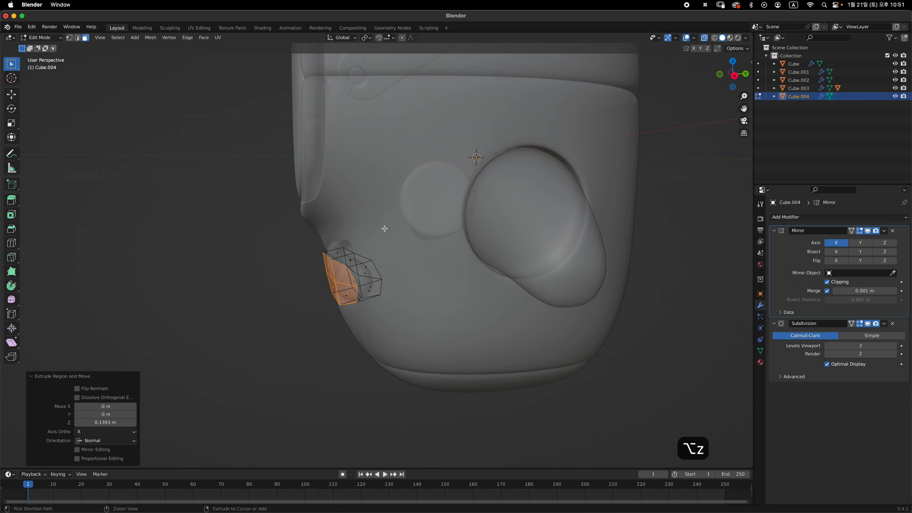
{"action": "scroll", "coordinate": [385, 229], "scroll_direction": "up", "scroll_amount": 1}
{"action": "key", "text": "super+r"}
{"action": "left_click", "coordinate": [355, 267]}
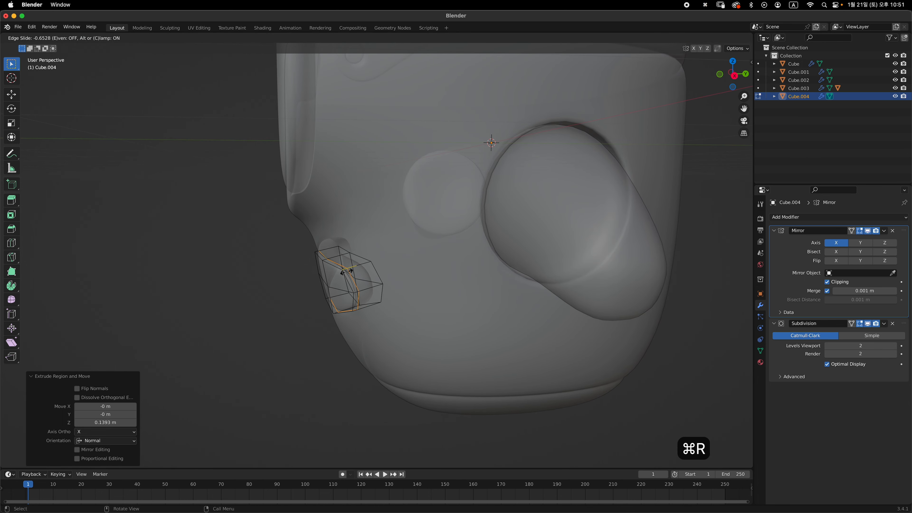
{"action": "left_click", "coordinate": [346, 272]}
{"action": "key", "text": "Tab"}
{"action": "key", "text": "alt+z"}
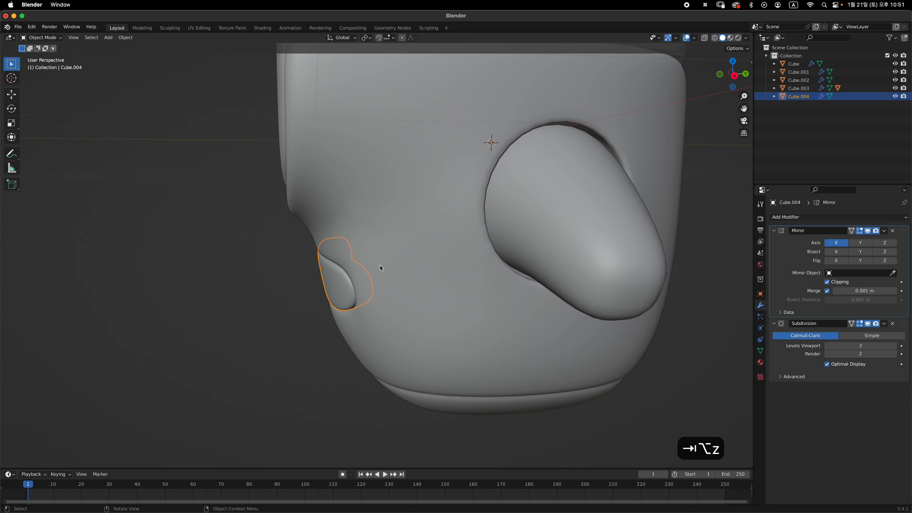
{"action": "middle_click_drag", "start_coordinate": [380, 265], "coordinate": [467, 305]}
{"action": "left_click", "coordinate": [571, 312]}
Select the belly panel and the body together and open both meshes in Edit Mode.
{"action": "key", "text": "grave"}
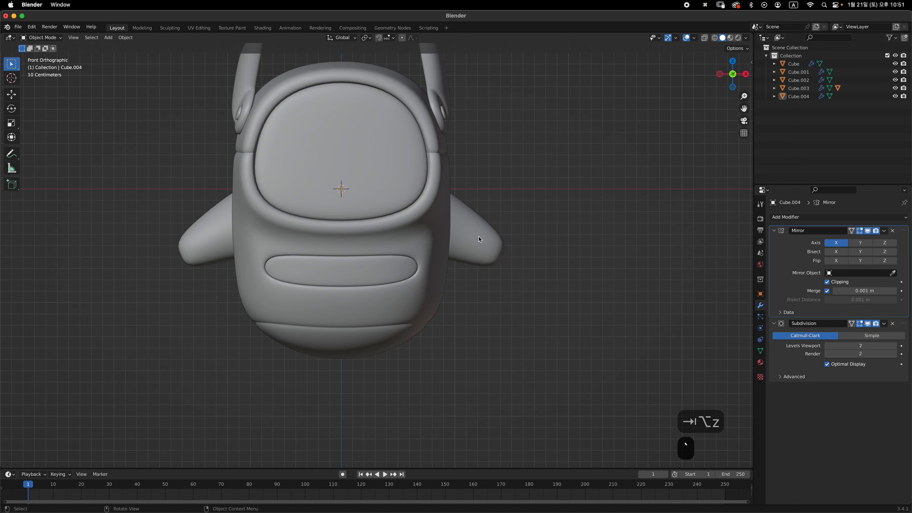
{"action": "middle_click_drag", "start_coordinate": [480, 236], "coordinate": [504, 293], "text": "ctrl"}
{"action": "middle_click_drag", "start_coordinate": [503, 302], "coordinate": [484, 270]}
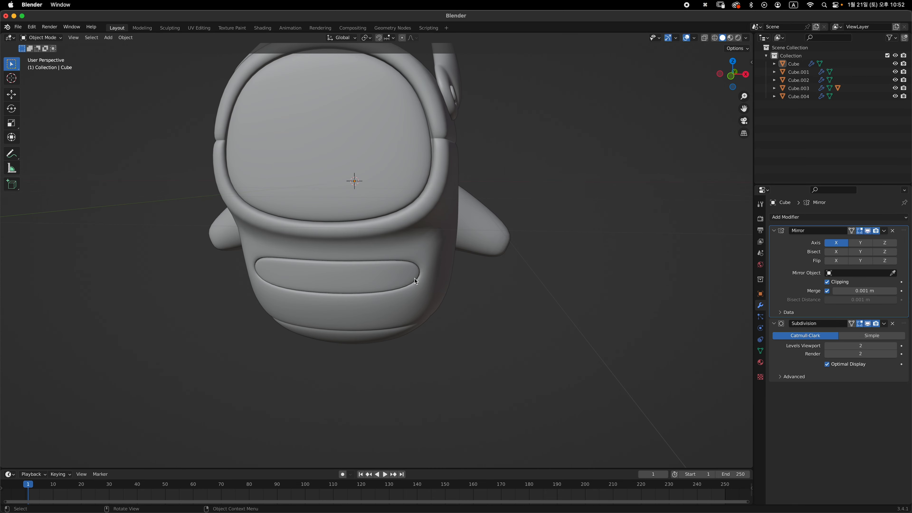
{"action": "left_click", "coordinate": [415, 278]}
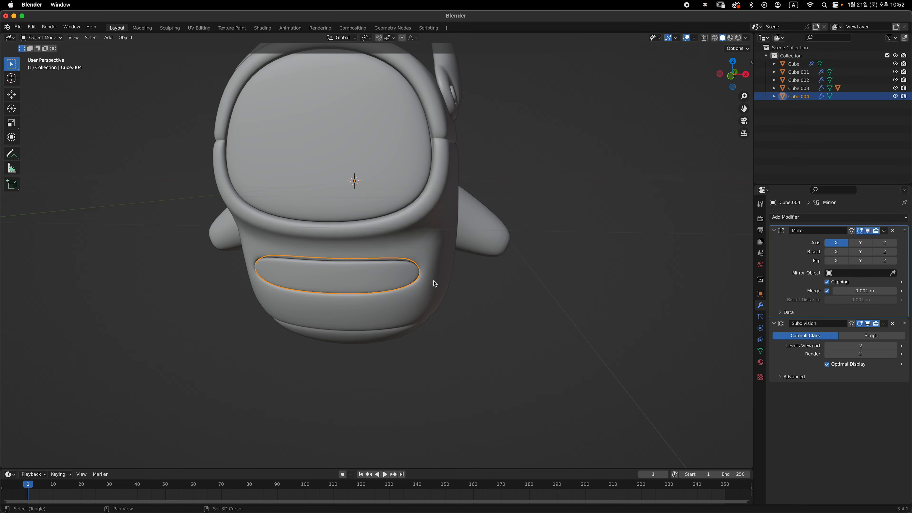
{"action": "left_click", "coordinate": [434, 282], "text": "shift"}
{"action": "mouse_move", "coordinate": [434, 282]}
{"action": "middle_mouse_down"}
{"action": "mouse_move", "coordinate": [416, 262]}
{"action": "mouse_move", "coordinate": [424, 267]}
{"action": "mouse_move", "coordinate": [410, 269]}
{"action": "mouse_move", "coordinate": [407, 297]}
{"action": "mouse_move", "coordinate": [449, 279]}
{"action": "mouse_move", "coordinate": [436, 297]}
{"action": "middle_mouse_up"}
{"action": "key", "text": "Tab"}
{"action": "key", "text": "alt+z"}
{"action": "key", "text": "alt+z"}
Move the rounded end of the belly slot and panel in the front view, and shift it about -0.0106 m along Y.
{"action": "key", "text": "grave"}
{"action": "left_click", "coordinate": [376, 218]}
{"action": "key", "text": "g"}
{"action": "left_click", "coordinate": [442, 293]}
{"action": "key", "text": "g"}
{"action": "key", "text": "y"}
{"action": "left_click", "coordinate": [412, 293]}
Select all belly slot and panel vertices through the mesh and move them about -0.038 m along Z in the front view.
{"action": "key", "text": "1"}
{"action": "key", "text": "alt+z"}
{"action": "middle_click_drag", "start_coordinate": [362, 273], "coordinate": [303, 247]}
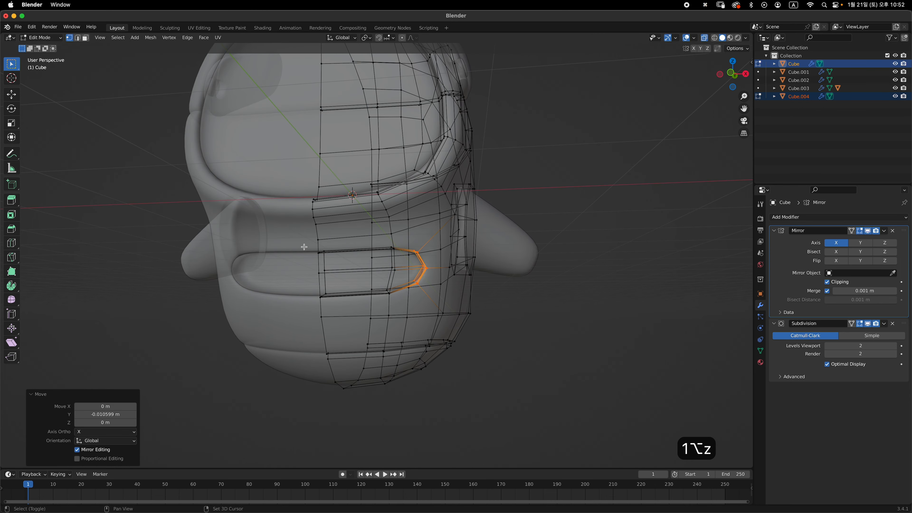
{"action": "left_click_drag", "start_coordinate": [296, 245], "coordinate": [331, 265], "text": "shift"}
{"action": "left_click_drag", "start_coordinate": [306, 262], "coordinate": [359, 305], "text": "shift"}
{"action": "middle_click_drag", "start_coordinate": [380, 309], "coordinate": [359, 306]}
{"action": "left_click_drag", "start_coordinate": [369, 284], "coordinate": [393, 307], "text": "shift"}
{"action": "left_click_drag", "start_coordinate": [371, 265], "coordinate": [392, 280], "text": "shift"}
{"action": "left_click_drag", "start_coordinate": [374, 246], "coordinate": [392, 261], "text": "shift"}
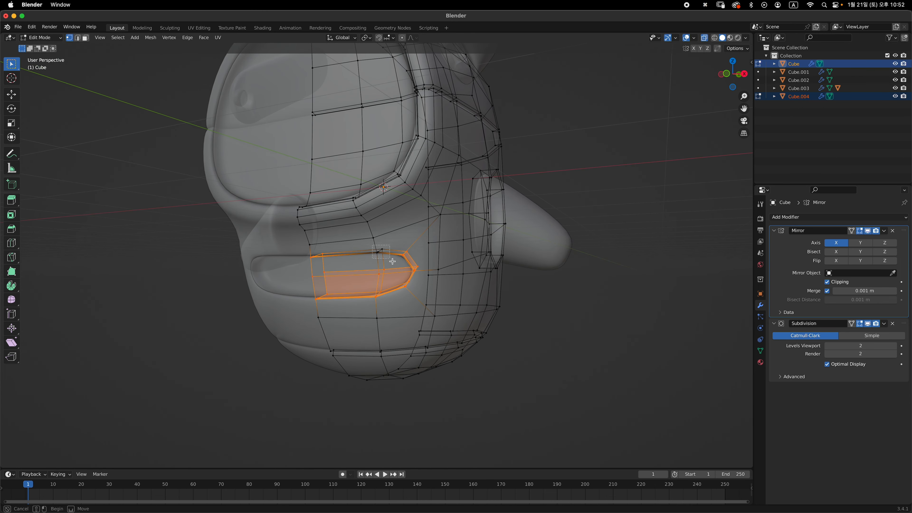
{"action": "key", "text": "grave"}
{"action": "key", "text": "alt+z"}
{"action": "key", "text": "g"}
{"action": "key", "text": "z"}
{"action": "left_click", "coordinate": [433, 282]}
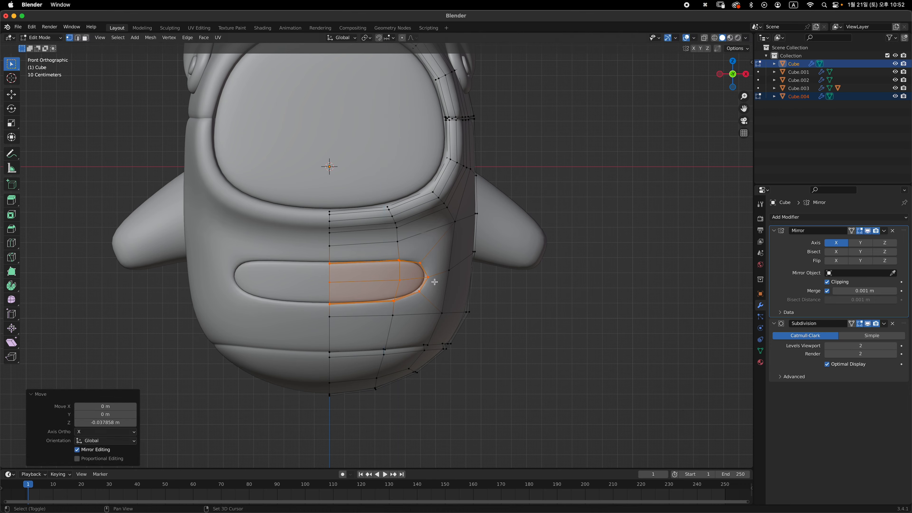
Rotate the selected slot and panel slightly in the side view to follow the belly's slope.
{"action": "key", "text": "grave"}
{"action": "key", "text": "r"}
{"action": "left_click", "coordinate": [446, 282]}
Select the edge loop at the panel's rounded end, move it along Y, and inspect the shape in Object Mode.
{"action": "key", "text": "grave"}
{"action": "key", "text": "2"}
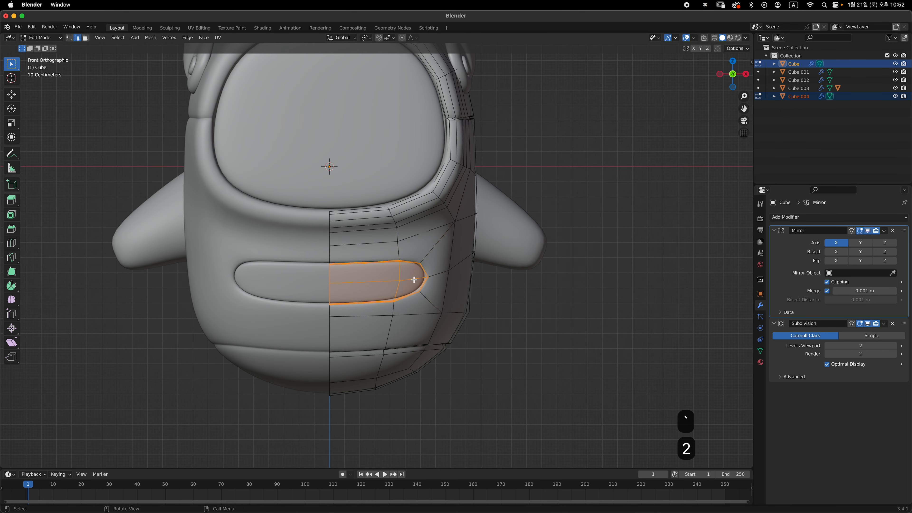
{"action": "left_click", "coordinate": [416, 280], "text": "alt"}
{"action": "key", "text": "grave"}
{"action": "key", "text": "g"}
{"action": "key", "text": "y"}
{"action": "left_click", "coordinate": [445, 286]}
{"action": "key", "text": "Tab"}
{"action": "key", "text": "alt+z"}
{"action": "key", "text": "alt+z"}
{"action": "middle_click_drag", "start_coordinate": [445, 286], "coordinate": [485, 291]}
{"action": "left_click", "coordinate": [556, 305]}
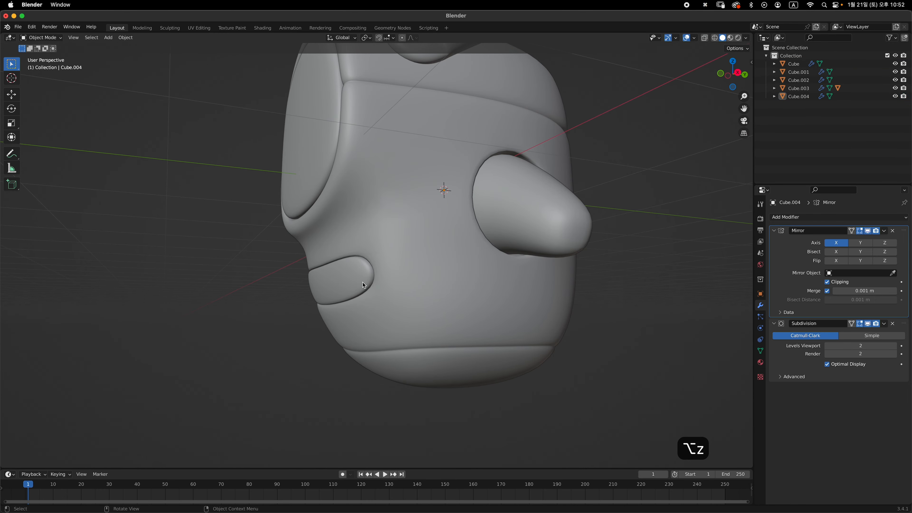
Reopen the belly panel and body together in Edit Mode, in the front view with X-ray on.
{"action": "left_click", "coordinate": [362, 283]}
{"action": "left_click", "coordinate": [377, 309], "text": "shift"}
{"action": "key", "text": "grave"}
{"action": "key", "text": "Tab"}
{"action": "key", "text": "alt+z"}
Try to move the lower edges of the slot and panel down along Z, then undo the attempts.
{"action": "key", "text": "g"}
{"action": "key", "text": "g"}
{"action": "key", "text": "z"}
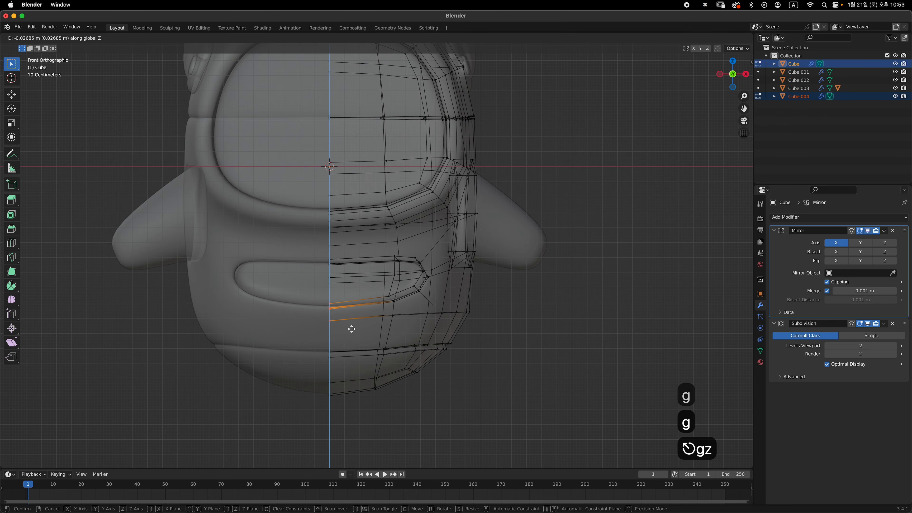
{"action": "left_click", "coordinate": [392, 312]}
{"action": "middle_click_drag", "start_coordinate": [392, 313], "coordinate": [362, 316]}
{"action": "key", "text": "super+z"}
{"action": "key", "text": "g"}
{"action": "key", "text": "z"}
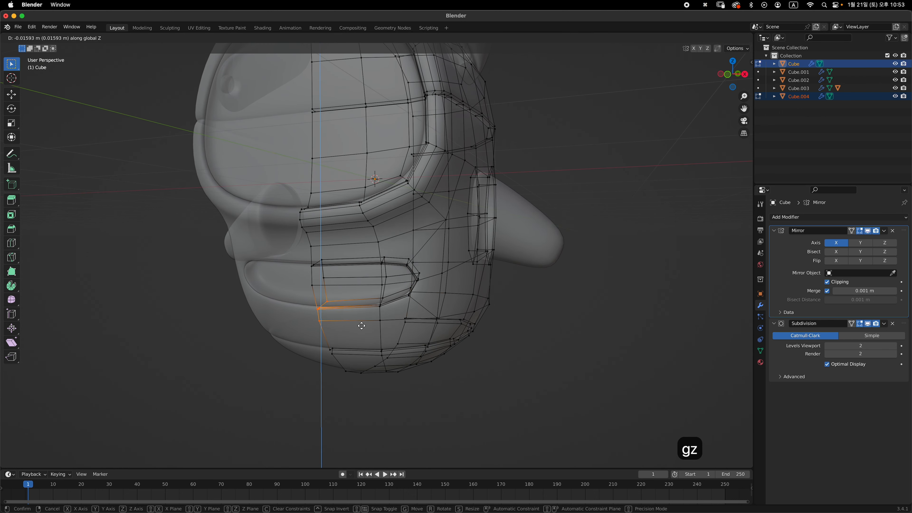
{"action": "left_click", "coordinate": [367, 314]}
{"action": "key", "text": "super+z"}
Lower the bottom edge of the slot and panel along Z and adjust the height of the neighbouring vertices.
{"action": "key", "text": "g"}
{"action": "key", "text": "z"}
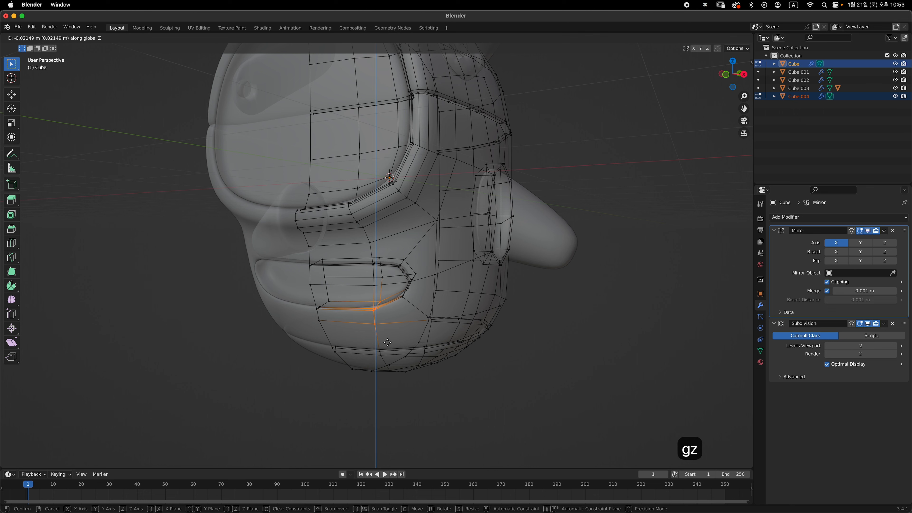
{"action": "left_click", "coordinate": [411, 309]}
{"action": "left_click_drag", "start_coordinate": [411, 309], "coordinate": [412, 311]}
{"action": "key", "text": "grave"}
{"action": "middle_click_drag", "start_coordinate": [392, 240], "coordinate": [417, 271]}
{"action": "key", "text": "alt+z"}
{"action": "key", "text": "grave"}
{"action": "key", "text": "g"}
{"action": "key", "text": "z"}
{"action": "left_click", "coordinate": [451, 311]}
Select the middle row of slot and panel vertices and move it about -0.017 m, plus a further -0.006 m, along Z.
{"action": "key", "text": "alt+z"}
{"action": "key", "text": "b"}
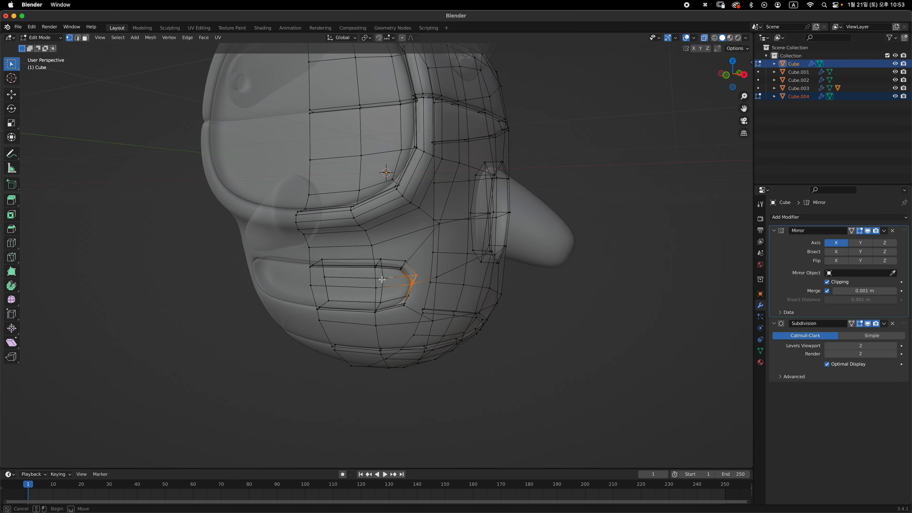
{"action": "key", "text": "grave"}
{"action": "key", "text": "g"}
{"action": "key", "text": "z"}
{"action": "left_click", "coordinate": [440, 290]}
{"action": "key", "text": "alt+z"}
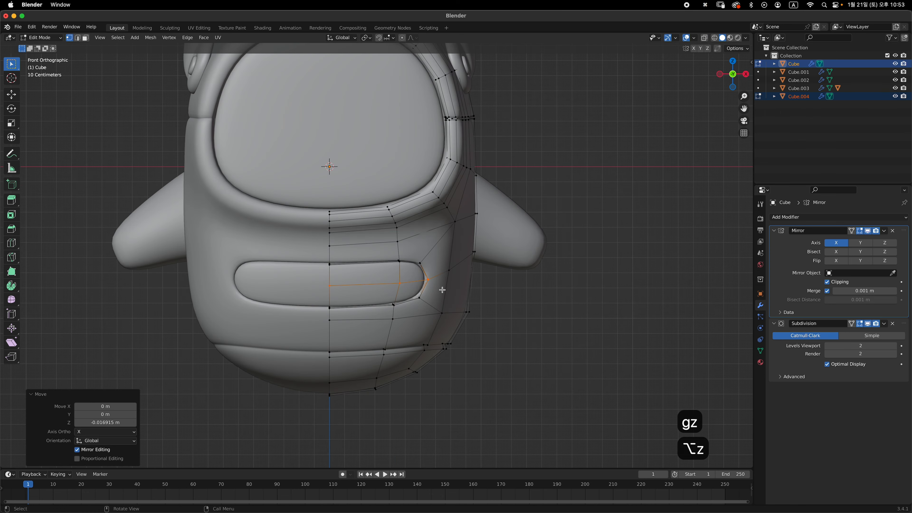
{"action": "key", "text": "g"}
{"action": "key", "text": "z"}
{"action": "left_click", "coordinate": [439, 292]}
Rotate the middle row of the slot and panel slightly in the side view and inspect the result in Object Mode.
{"action": "middle_click_drag", "start_coordinate": [450, 292], "coordinate": [433, 295]}
{"action": "key", "text": "grave"}
{"action": "key", "text": "r"}
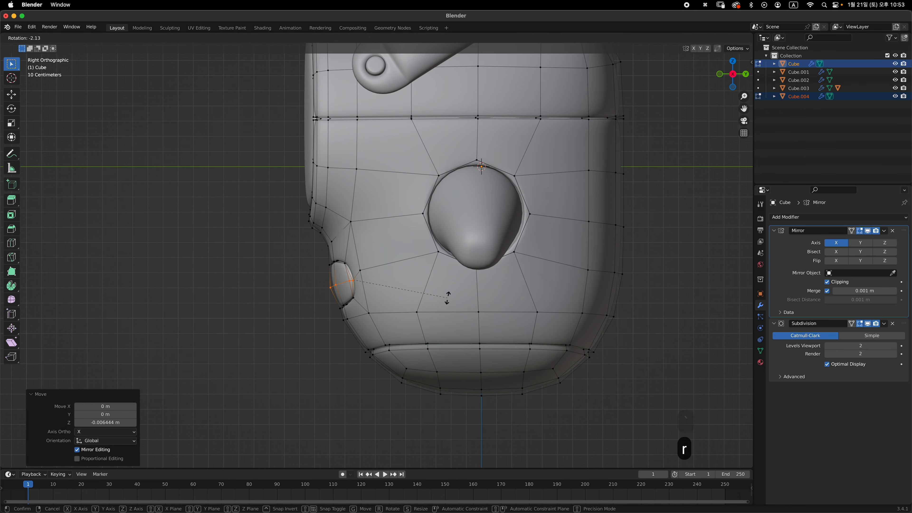
{"action": "left_click", "coordinate": [448, 295]}
{"action": "key", "text": "Tab"}
{"action": "scroll", "coordinate": [447, 287], "scroll_direction": "down", "scroll_amount": 2}
{"action": "key", "text": "alt+z"}
{"action": "key", "text": "alt+z"}
{"action": "left_click", "coordinate": [582, 262]}
{"action": "middle_click_drag", "start_coordinate": [582, 263], "coordinate": [376, 291]}
Open only the body in Edit Mode and move its bottom vertices along Z in the front view with X-ray.
{"action": "left_click", "coordinate": [376, 290]}
{"action": "key", "text": "grave"}
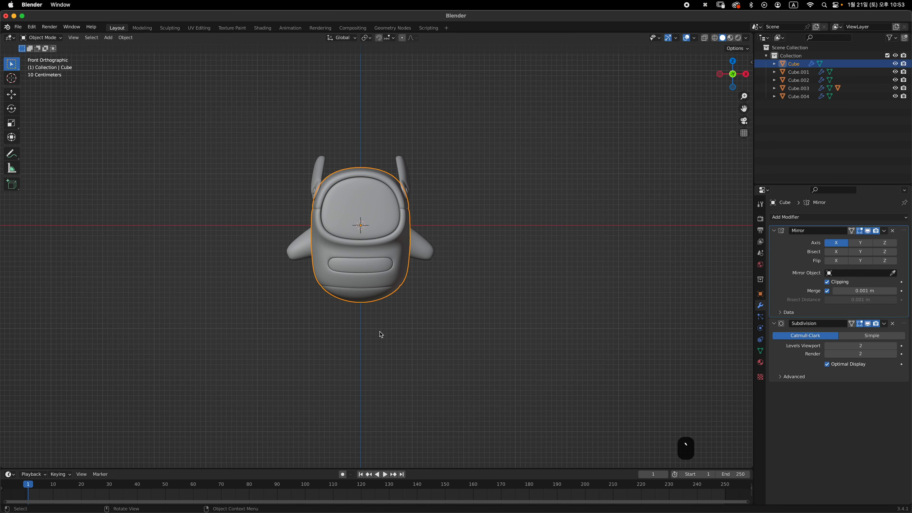
{"action": "key", "text": "Tab"}
{"action": "scroll", "coordinate": [381, 334], "scroll_direction": "up", "scroll_amount": 6}
{"action": "key", "text": "alt+z"}
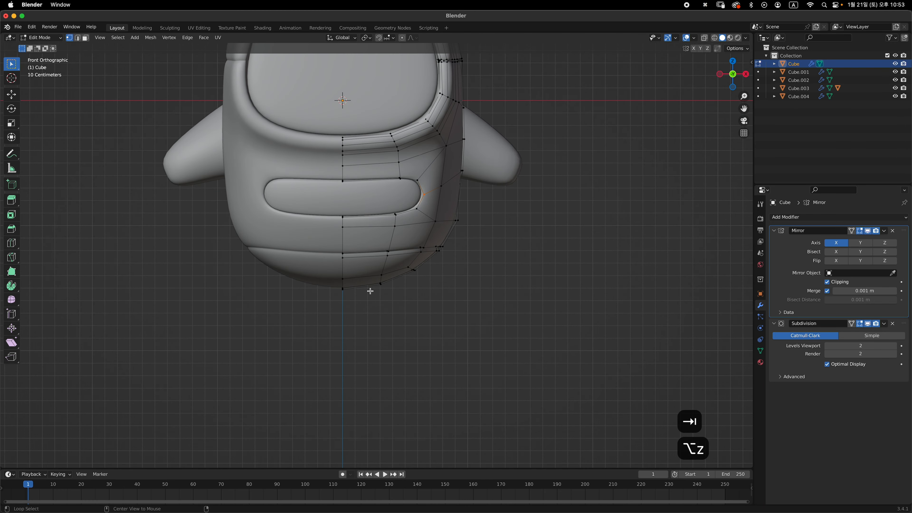
{"action": "mouse_move", "coordinate": [360, 287]}
{"action": "middle_mouse_down"}
{"action": "mouse_move", "coordinate": [385, 317]}
{"action": "mouse_move", "coordinate": [356, 293]}
{"action": "middle_mouse_up"}
{"action": "key", "text": "grave"}
{"action": "left_click_drag", "start_coordinate": [359, 261], "coordinate": [406, 256]}
{"action": "key", "text": "g"}
{"action": "key", "text": "z"}
{"action": "left_click", "coordinate": [403, 306]}
Adjust the off-centre bottom vertices along Z, then lower the bottom-centre vertices about -0.035 m in the side view.
{"action": "key", "text": "g"}
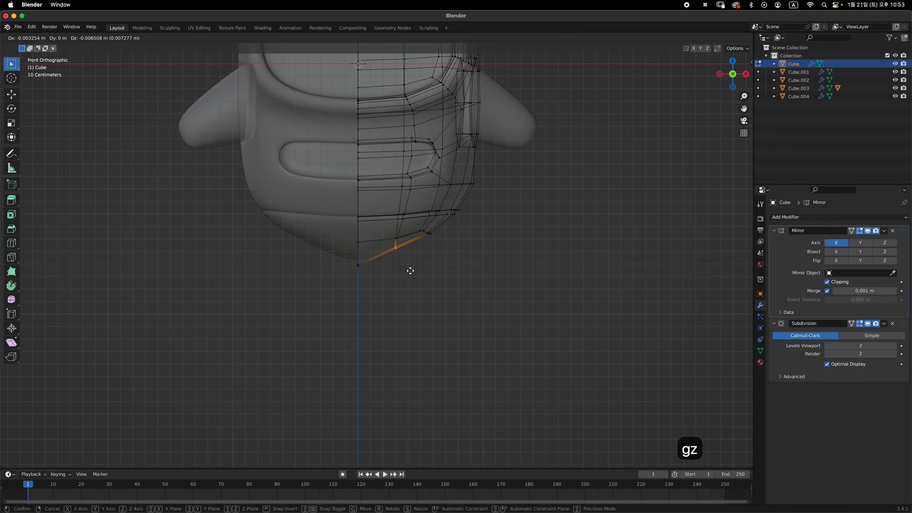
{"action": "key", "text": "z"}
{"action": "left_click", "coordinate": [409, 280]}
{"action": "key", "text": "grave"}
{"action": "left_click", "coordinate": [442, 278]}
{"action": "key", "text": "g"}
{"action": "key", "text": "z"}
{"action": "left_click", "coordinate": [421, 281]}
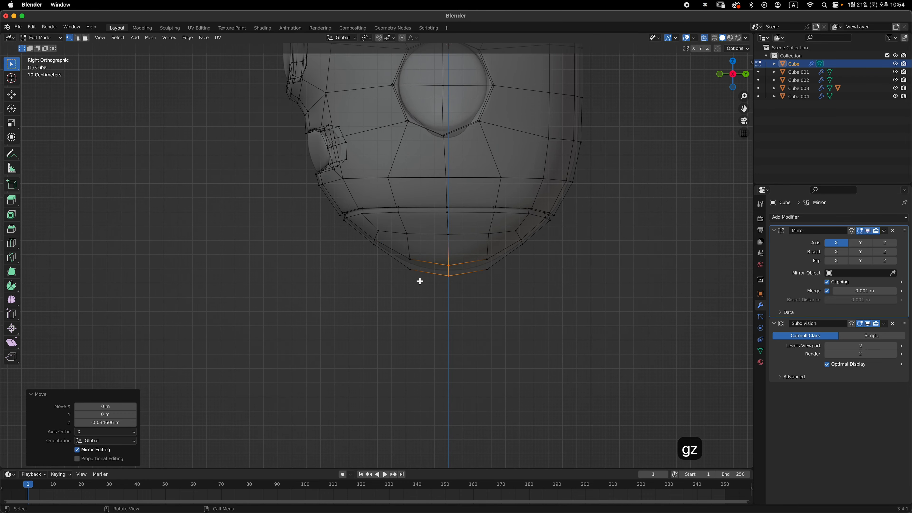
Move the front and back vertices of the body's rounded bottom about -0.021 m along Z and return to solid Object Mode.
{"action": "left_click", "coordinate": [384, 254]}
{"action": "left_click", "coordinate": [526, 250], "text": "shift"}
{"action": "key", "text": "g"}
{"action": "key", "text": "z"}
{"action": "left_click", "coordinate": [537, 283]}
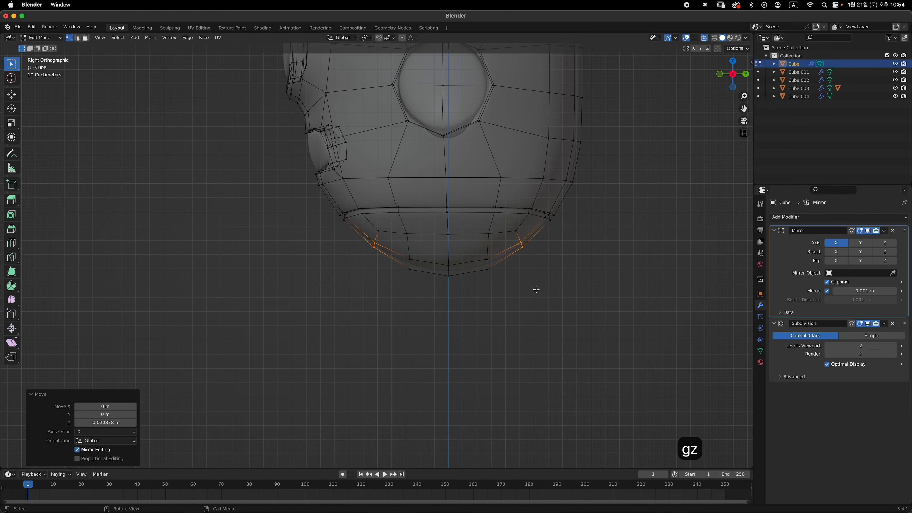
{"action": "key", "text": "Tab"}
{"action": "key", "text": "alt+z"}
Reopen the body in Edit Mode in the front view and adjust its bottom vertices along Z with X-ray.
{"action": "key", "text": "grave"}
{"action": "key", "text": "Tab"}
{"action": "key", "text": "alt+z"}
{"action": "key", "text": "g"}
{"action": "key", "text": "z"}
{"action": "left_click_drag", "start_coordinate": [354, 289], "coordinate": [405, 252]}
{"action": "left_click", "coordinate": [392, 274]}
{"action": "key", "text": "g"}
{"action": "key", "text": "z"}
{"action": "left_click", "coordinate": [418, 286]}
Add the bottom-centre vertices to the selection and raise the body's bottom about 0.018 m along Z.
{"action": "left_click_drag", "start_coordinate": [383, 295], "coordinate": [348, 257], "text": "shift"}
{"action": "key", "text": "g"}
{"action": "key", "text": "z"}
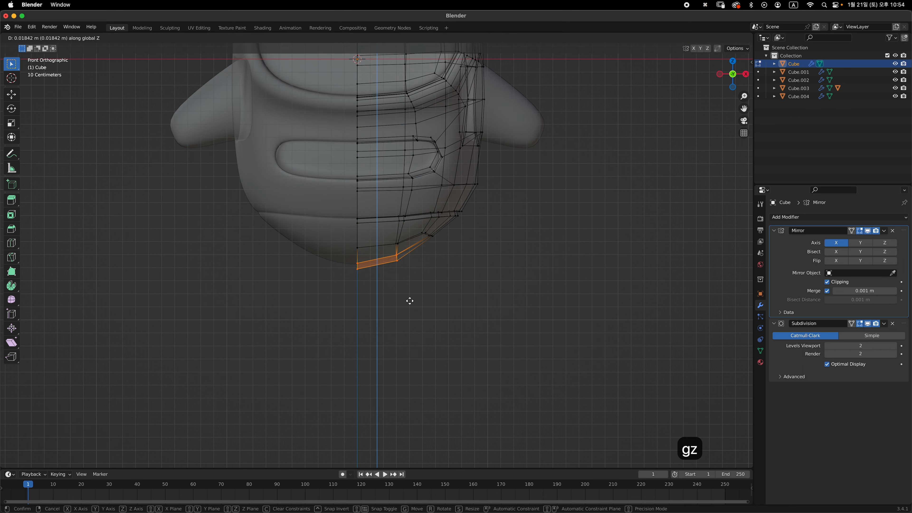
{"action": "left_click", "coordinate": [409, 300]}
Reposition the vertices at the side of the body's bottom to round the curve, and return to solid Object Mode.
{"action": "left_click_drag", "start_coordinate": [439, 247], "coordinate": [420, 228]}
{"action": "key", "text": "g"}
{"action": "left_click", "coordinate": [480, 271]}
{"action": "key", "text": "Tab"}
{"action": "key", "text": "alt+z"}
{"action": "middle_click_drag", "start_coordinate": [514, 271], "coordinate": [514, 305]}
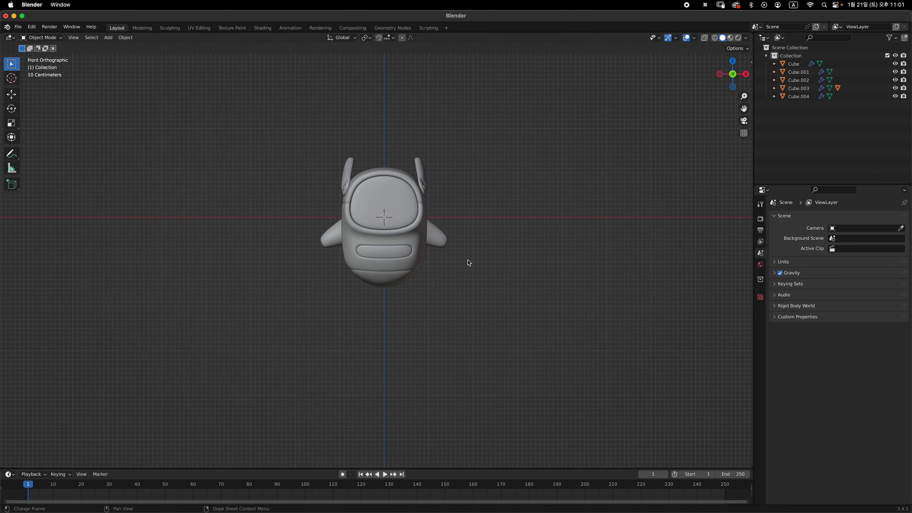
Add an ico sphere with 4 subdivisions and a 1 m radius at the world origin.
{"action": "middle_click_drag", "start_coordinate": [469, 263], "coordinate": [467, 221]}
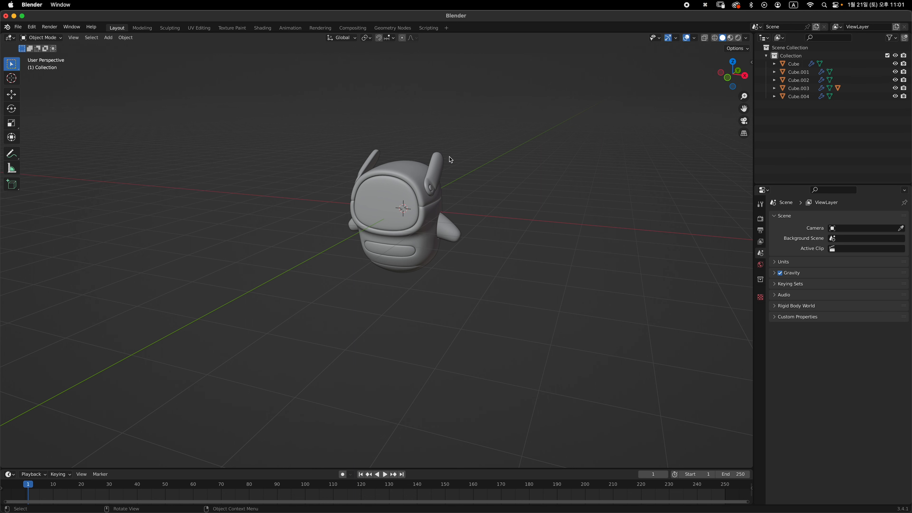
{"action": "middle_click_drag", "start_coordinate": [452, 159], "coordinate": [487, 248]}
{"action": "key", "text": "shift+a"}
{"action": "mouse_move", "coordinate": [494, 233]}
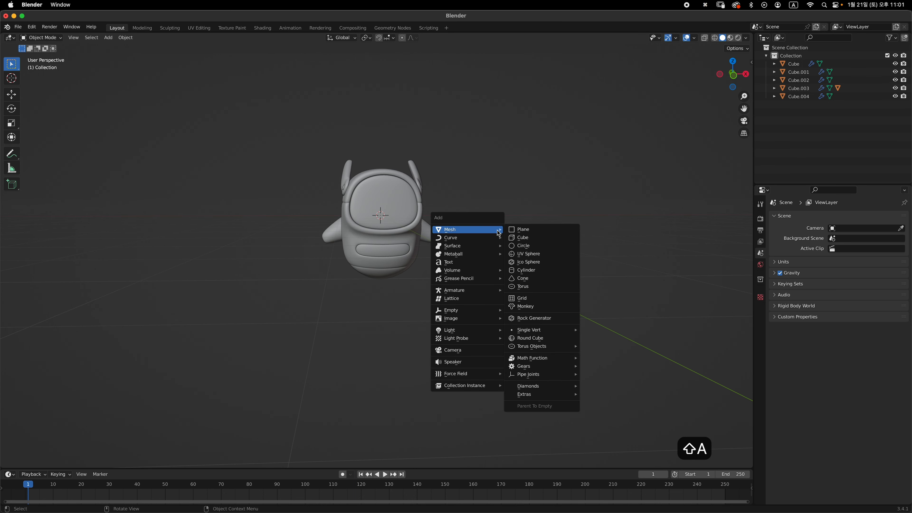
{"action": "left_click", "coordinate": [556, 267]}
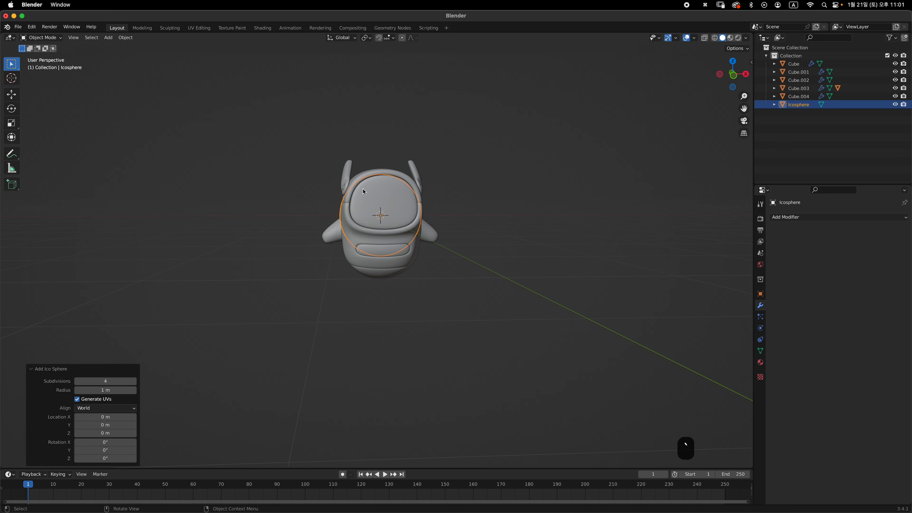
Scale the ico sphere by about 6.06 and move it about -7.87 m along Z beneath the character.
{"action": "scroll", "coordinate": [397, 272], "scroll_direction": "down", "scroll_amount": 4}
{"action": "key", "text": "s"}
{"action": "left_click", "coordinate": [586, 333]}
{"action": "key", "text": "g"}
{"action": "key", "text": "z"}
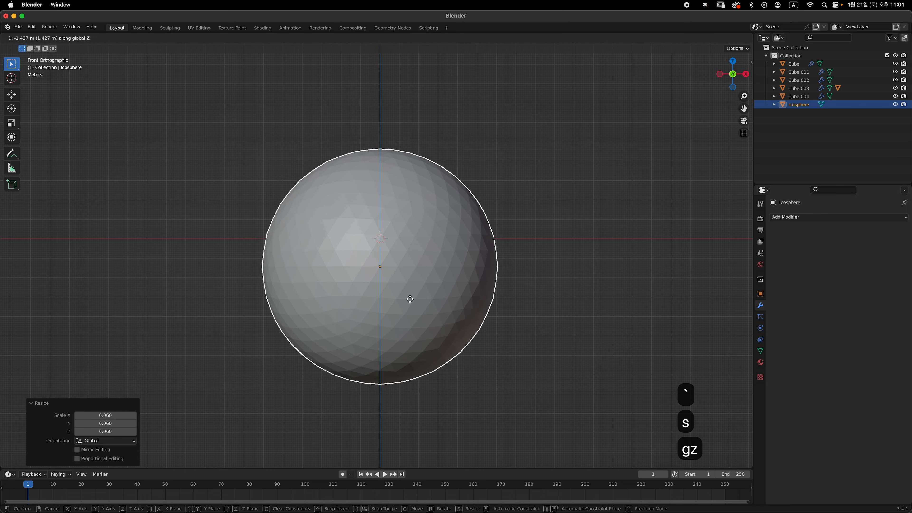
{"action": "left_click", "coordinate": [399, 421]}
{"action": "middle_click_drag", "start_coordinate": [445, 265], "coordinate": [417, 319], "text": "ctrl"}
{"action": "middle_click_drag", "start_coordinate": [428, 331], "coordinate": [414, 298], "text": "shift"}
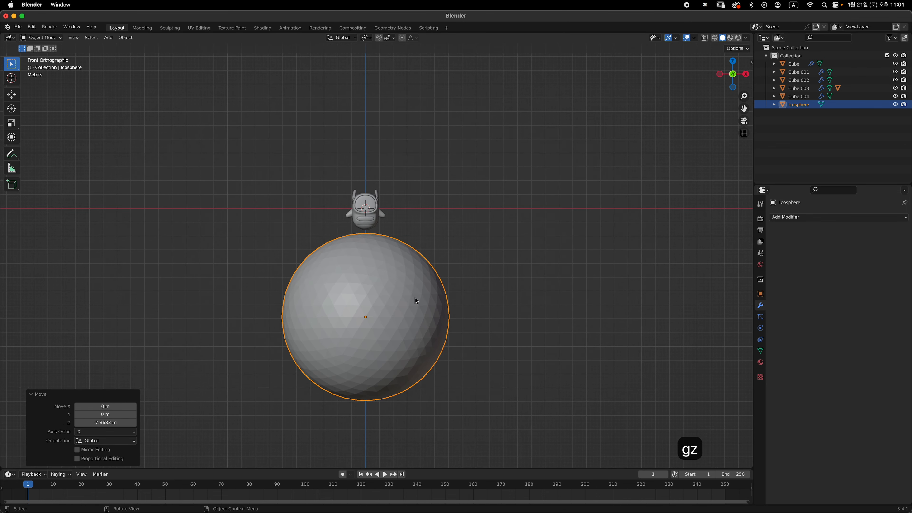
Enlarge the ico sphere by a further factor of about 1.816 and lower it along Z beneath the character.
{"action": "key", "text": "s"}
{"action": "left_click", "coordinate": [460, 305]}
{"action": "key", "text": "g"}
{"action": "key", "text": "z"}
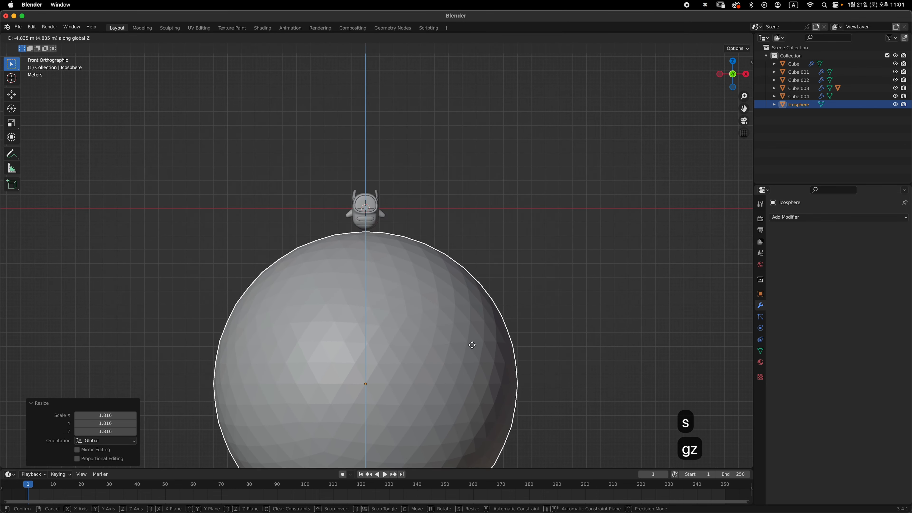
{"action": "left_click", "coordinate": [491, 331]}
Enlarge the ico sphere by a factor of about 1.495 and move it about -5.2 m along Z beneath the character.
{"action": "key", "text": "s"}
{"action": "left_click", "coordinate": [566, 267]}
{"action": "key", "text": "g"}
{"action": "key", "text": "z"}
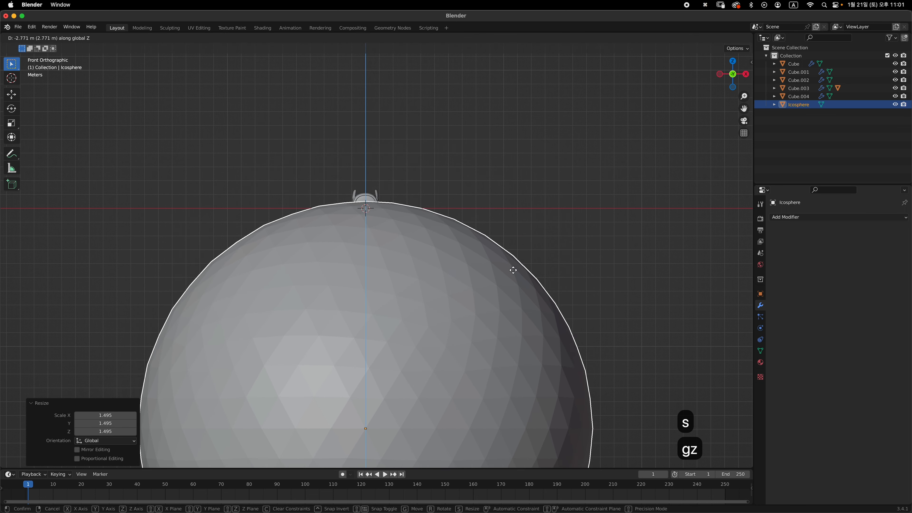
{"action": "left_click", "coordinate": [516, 260]}
Fine-tune the ico sphere's height beneath the character, moving it about -0.34 m and then about 0.42 m along Z.
{"action": "key", "text": "g"}
{"action": "key", "text": "z"}
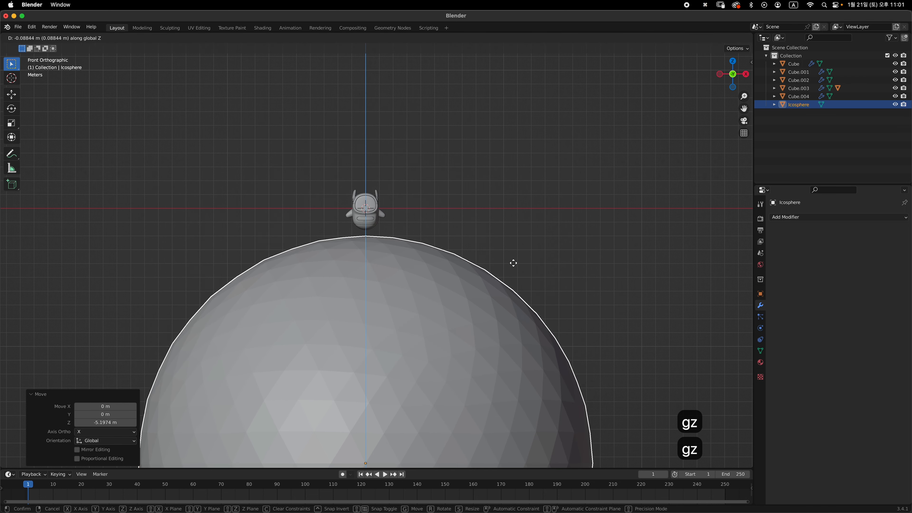
{"action": "left_click", "coordinate": [521, 259]}
{"action": "key", "text": "g"}
{"action": "key", "text": "z"}
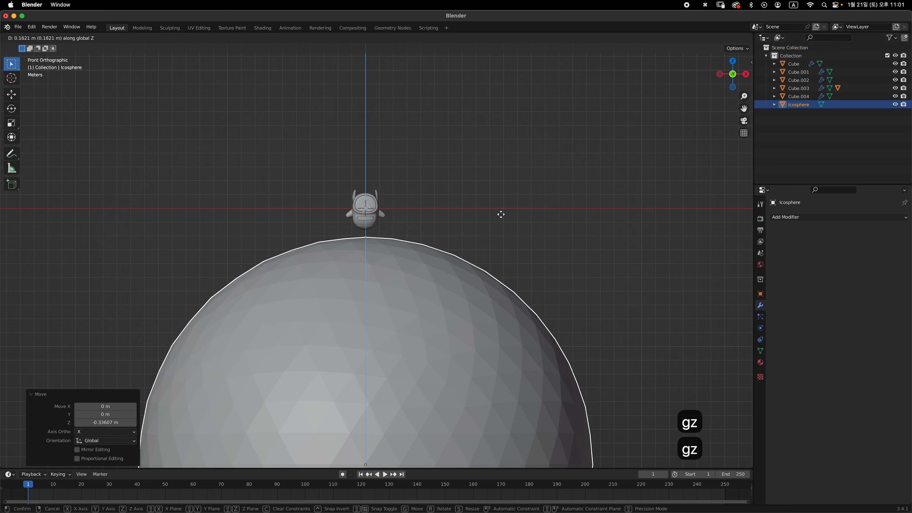
{"action": "left_click", "coordinate": [515, 194]}
{"action": "middle_click_drag", "start_coordinate": [475, 263], "coordinate": [422, 266]}
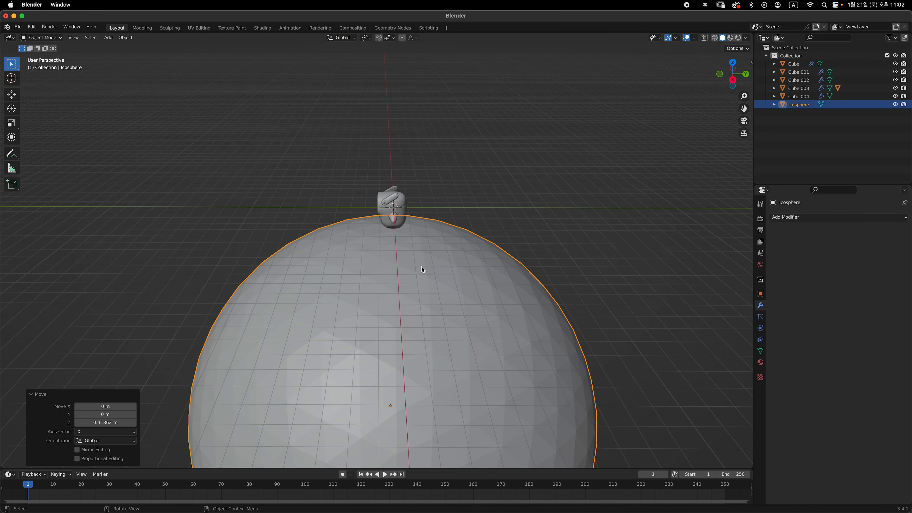
{"action": "middle_click_drag", "start_coordinate": [495, 266], "coordinate": [436, 263]}
{"action": "key", "text": "s"}
{"action": "left_click", "coordinate": [499, 259]}
Enter Edit Mode on the ico sphere and select a small hexagonal patch of six faces on its front.
{"action": "key", "text": "Tab"}
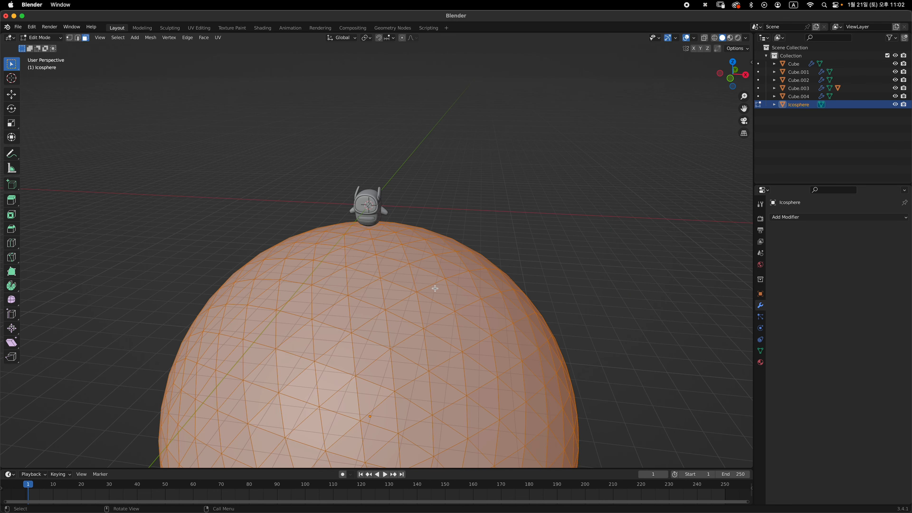
{"action": "left_click", "coordinate": [416, 283]}
{"action": "middle_click_drag", "start_coordinate": [430, 289], "coordinate": [389, 281]}
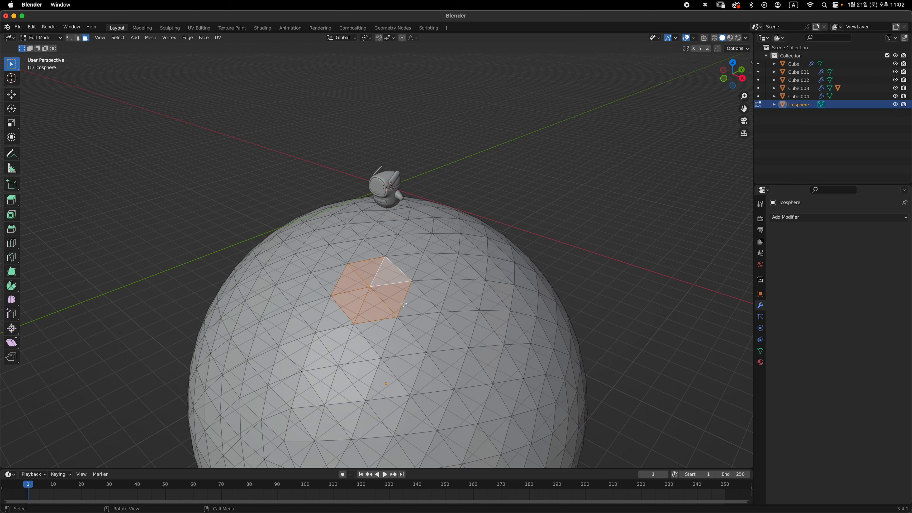
{"action": "middle_click_drag", "start_coordinate": [363, 309], "coordinate": [454, 276]}
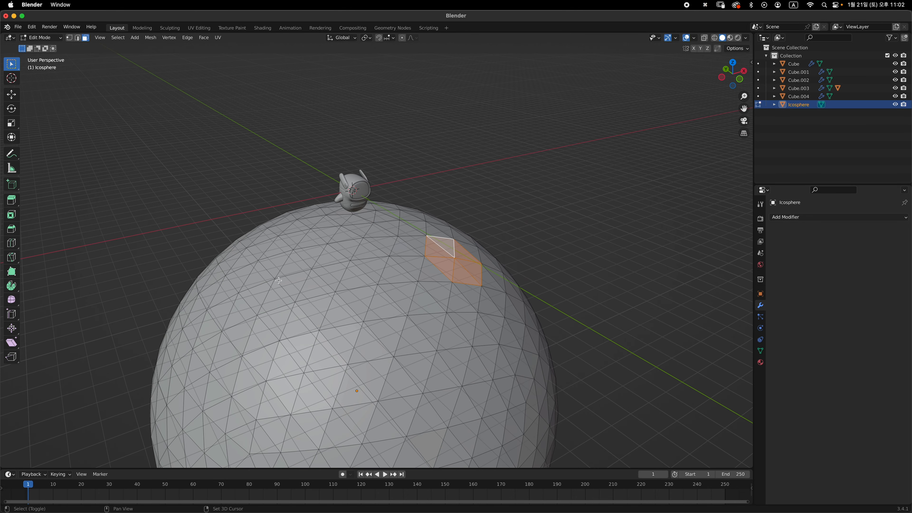
Add a large, roughly hexagonal patch of faces on the sphere's side to the selection, separate from the small front patch.
{"action": "left_click_drag", "start_coordinate": [355, 353], "coordinate": [355, 353], "text": "shift"}
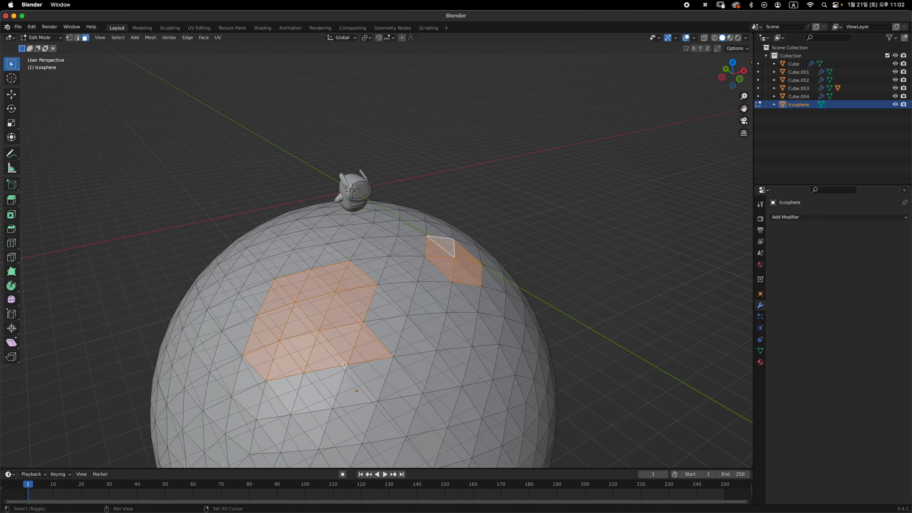
{"action": "left_click", "coordinate": [310, 389], "text": "shift"}
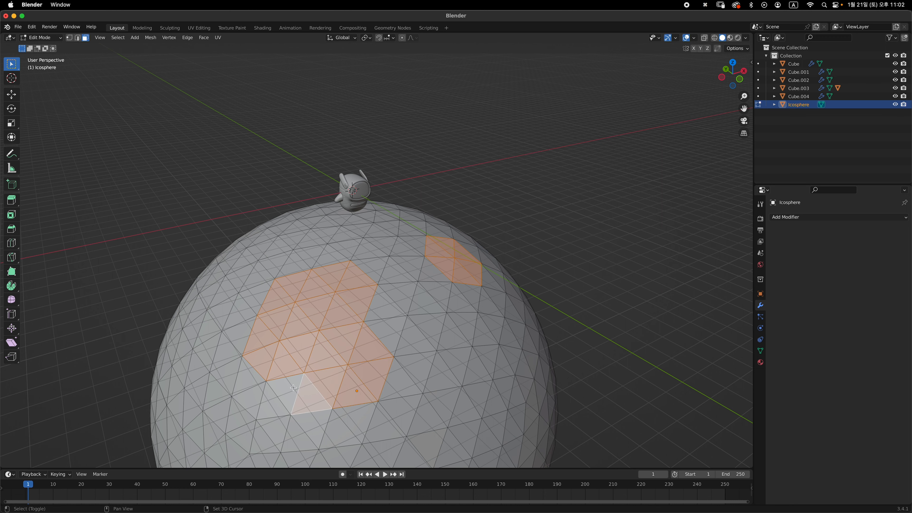
{"action": "left_click", "coordinate": [291, 389], "text": "shift"}
{"action": "left_click", "coordinate": [379, 328], "text": "shift"}
{"action": "left_click", "coordinate": [383, 313], "text": "shift"}
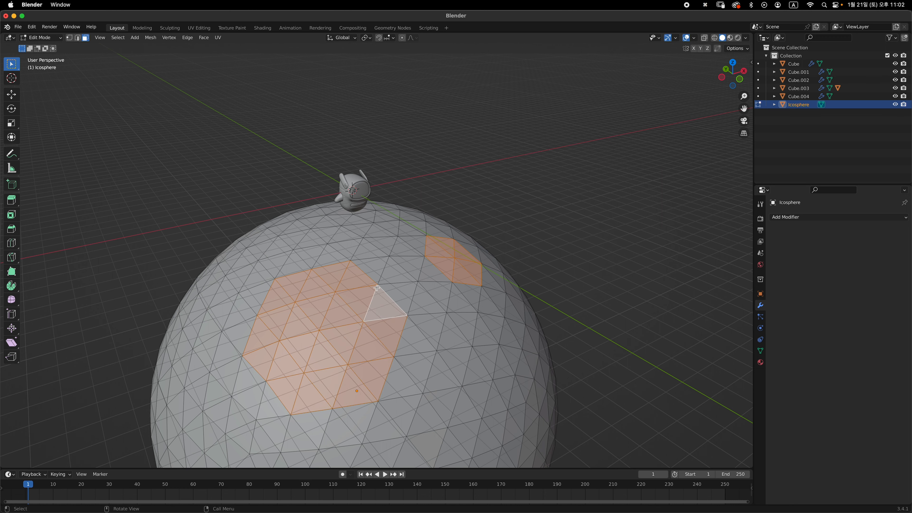
Add a third, large patch of adjoining faces on the sphere behind the character to the selection.
{"action": "middle_click_drag", "start_coordinate": [377, 288], "coordinate": [307, 317]}
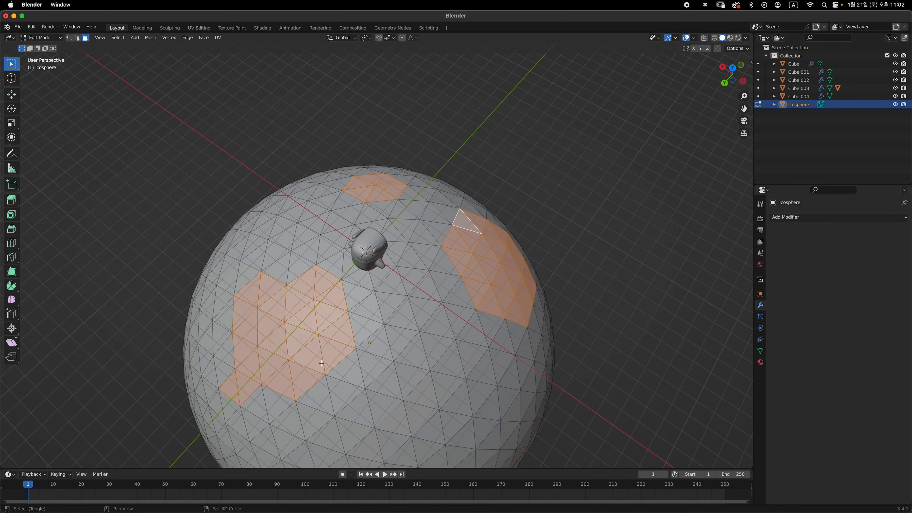
{"action": "left_click", "coordinate": [275, 398], "text": "shift"}
{"action": "left_click", "coordinate": [257, 404], "text": "shift"}
{"action": "left_click", "coordinate": [224, 370], "text": "shift"}
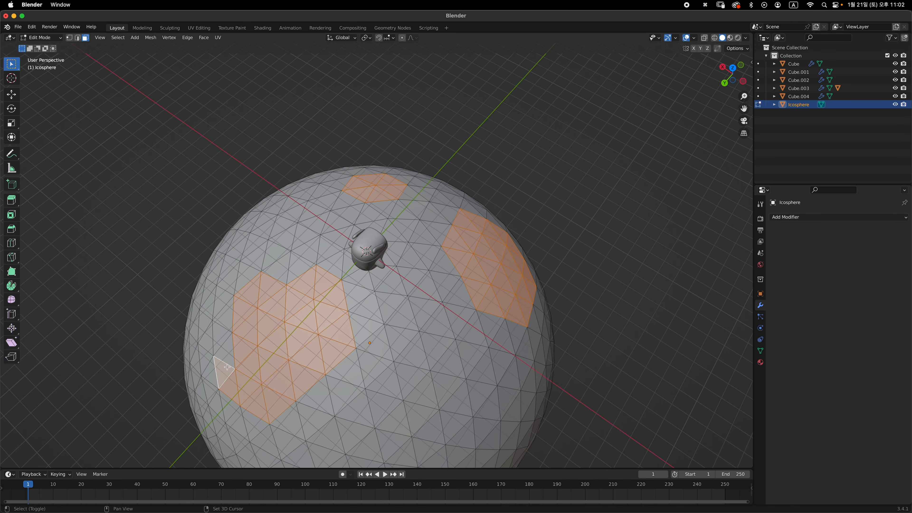
{"action": "left_click", "coordinate": [227, 343], "text": "shift"}
{"action": "left_click", "coordinate": [230, 326], "text": "shift"}
{"action": "left_click", "coordinate": [229, 322], "text": "shift"}
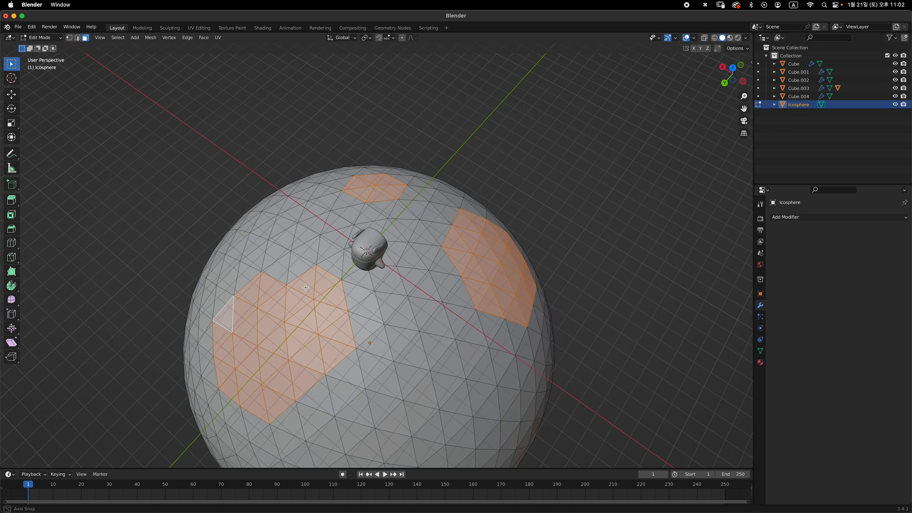
Extend the selected patch behind the character with neighbouring faces along its edge to even out its outline.
{"action": "middle_click_drag", "start_coordinate": [305, 287], "coordinate": [310, 324]}
{"action": "left_click", "coordinate": [258, 370], "text": "shift"}
{"action": "left_click", "coordinate": [256, 343], "text": "shift"}
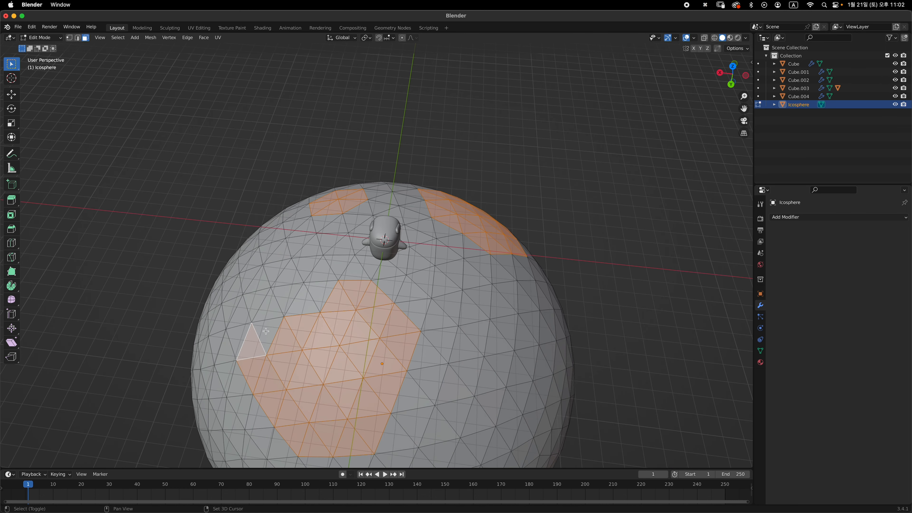
{"action": "left_click", "coordinate": [266, 332], "text": "shift"}
{"action": "left_click", "coordinate": [269, 309], "text": "shift"}
{"action": "left_click", "coordinate": [292, 293], "text": "shift"}
{"action": "left_click", "coordinate": [299, 297], "text": "shift"}
{"action": "left_click", "coordinate": [321, 291], "text": "shift"}
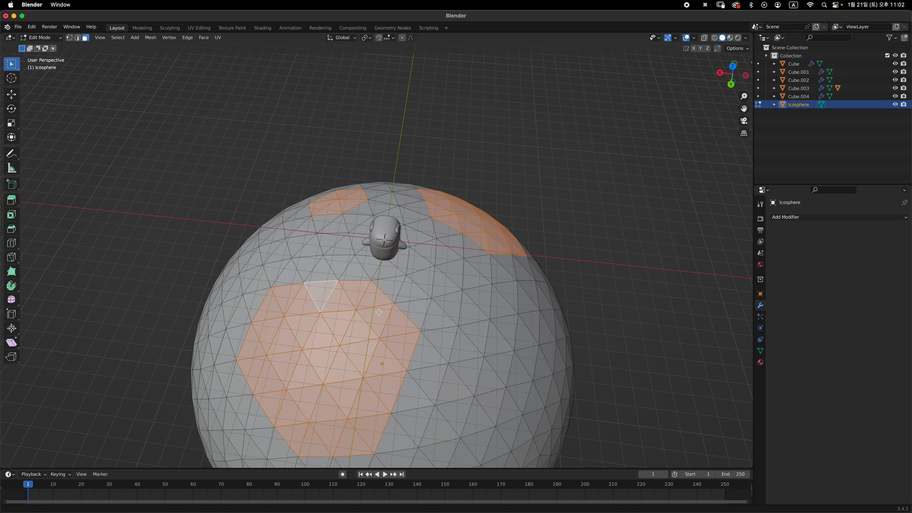
Add a small patch of faces between the two large patches on the sphere's side to the selection.
{"action": "middle_click_drag", "start_coordinate": [379, 312], "coordinate": [405, 300]}
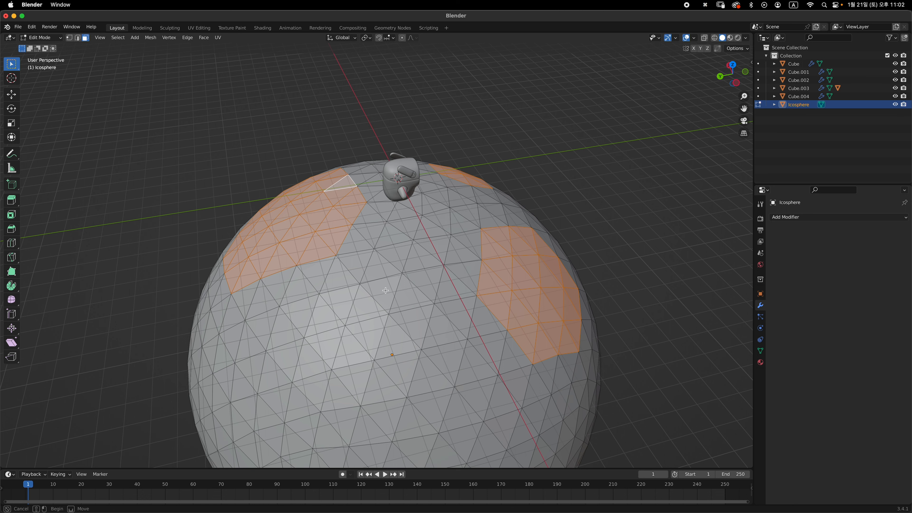
{"action": "middle_click_drag", "start_coordinate": [457, 289], "coordinate": [402, 270]}
{"action": "middle_click_drag", "start_coordinate": [486, 249], "coordinate": [476, 258]}
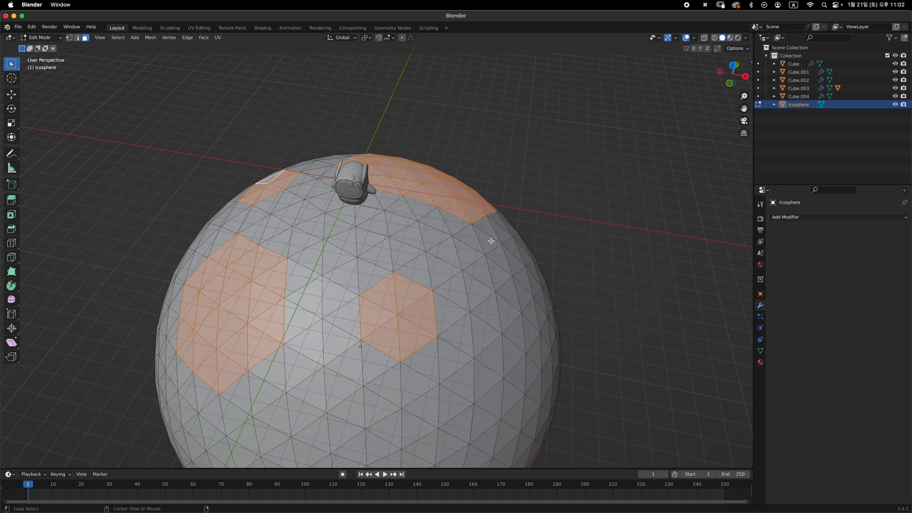
Extrude the selected face patches outward along their normals by about 0.061 m.
{"action": "key", "text": "alt+e"}
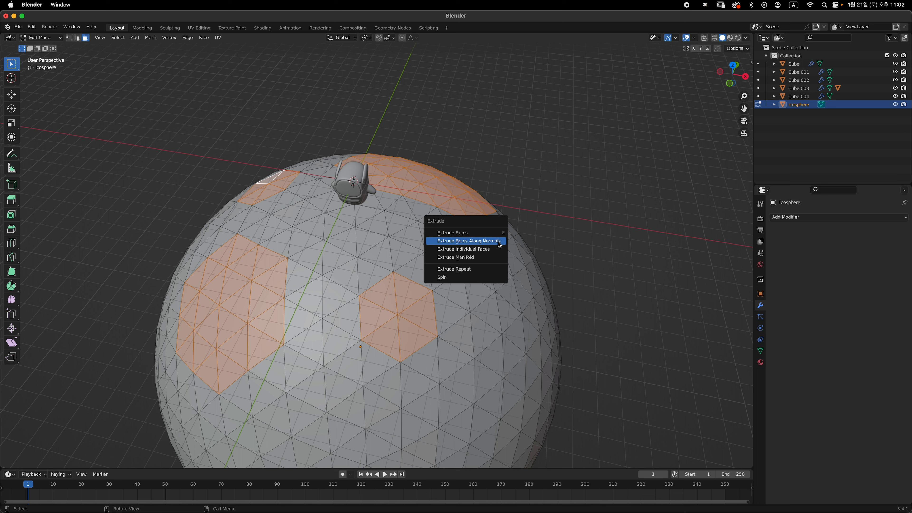
{"action": "left_click", "coordinate": [497, 241]}
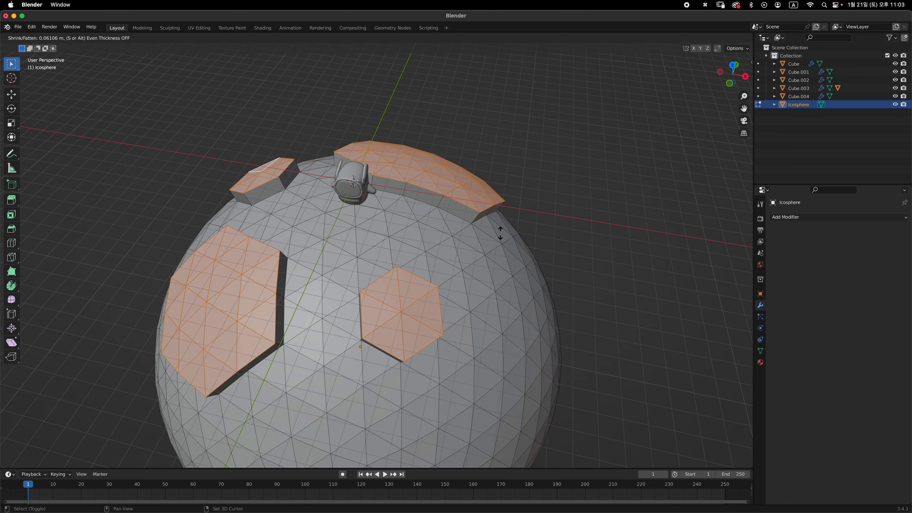
{"action": "left_click", "coordinate": [500, 233]}
{"action": "middle_click_drag", "start_coordinate": [491, 233], "coordinate": [569, 223]}
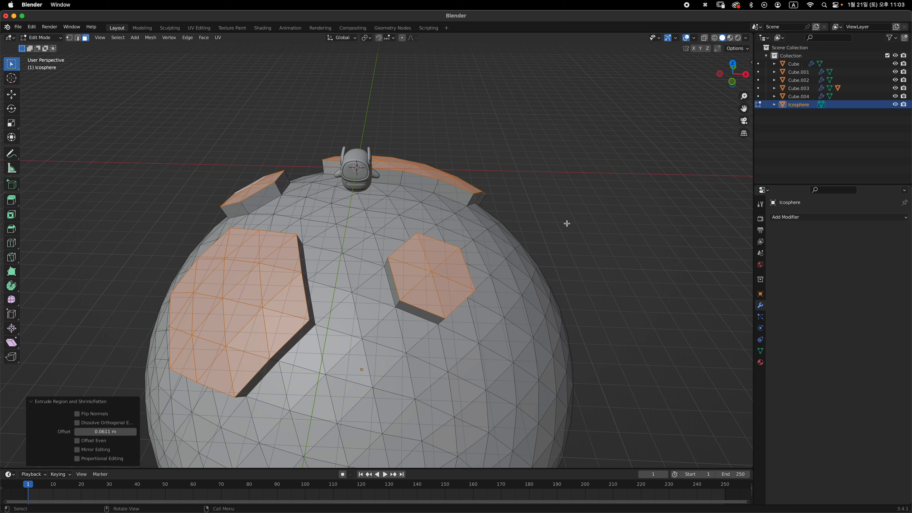
Set the transform pivot to Individual Origins and scale the raised patches down to about 0.770.
{"action": "left_click", "coordinate": [367, 40]}
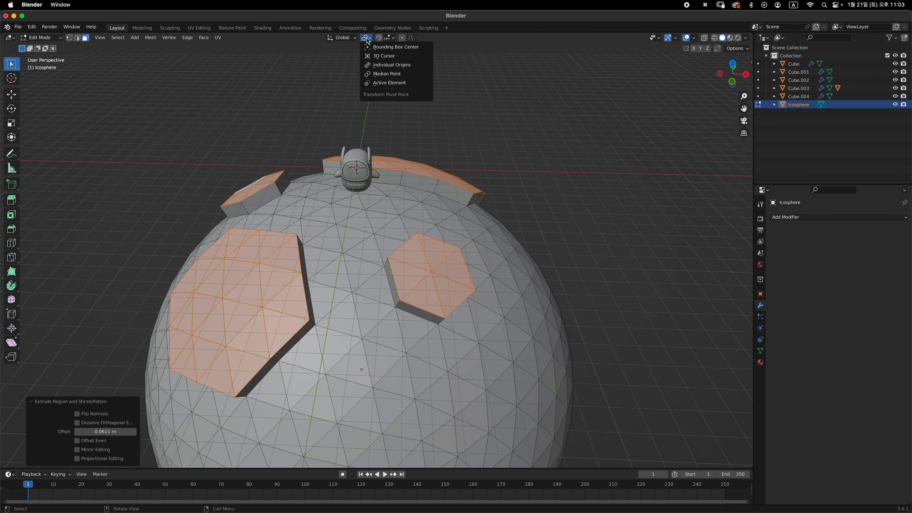
{"action": "left_click", "coordinate": [398, 67]}
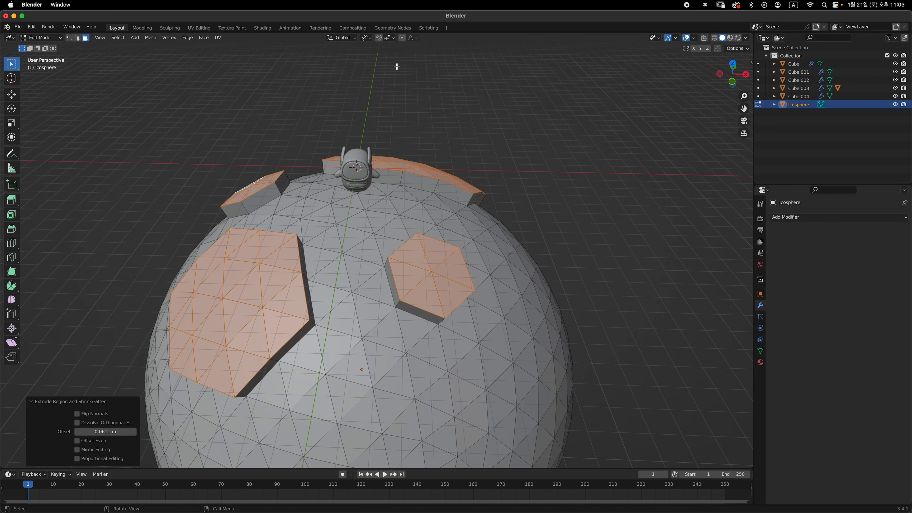
{"action": "middle_click_drag", "start_coordinate": [556, 239], "coordinate": [529, 235]}
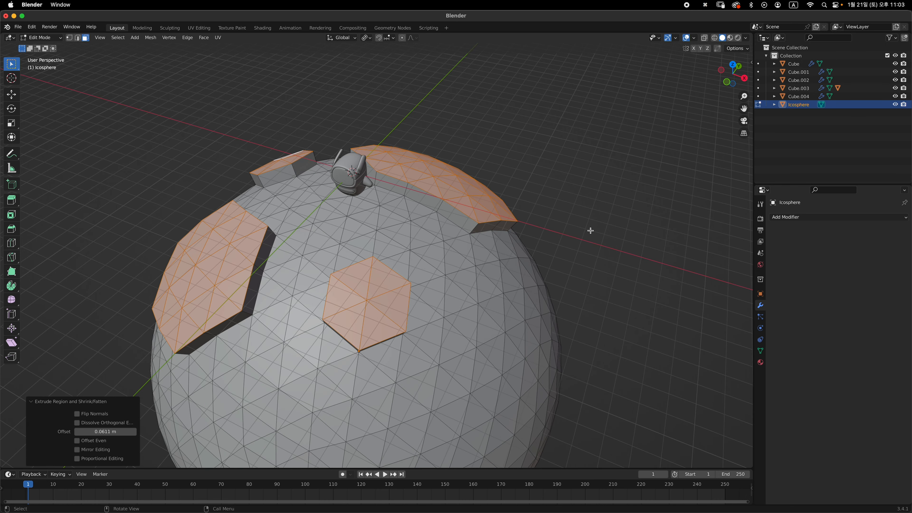
{"action": "key", "text": "s"}
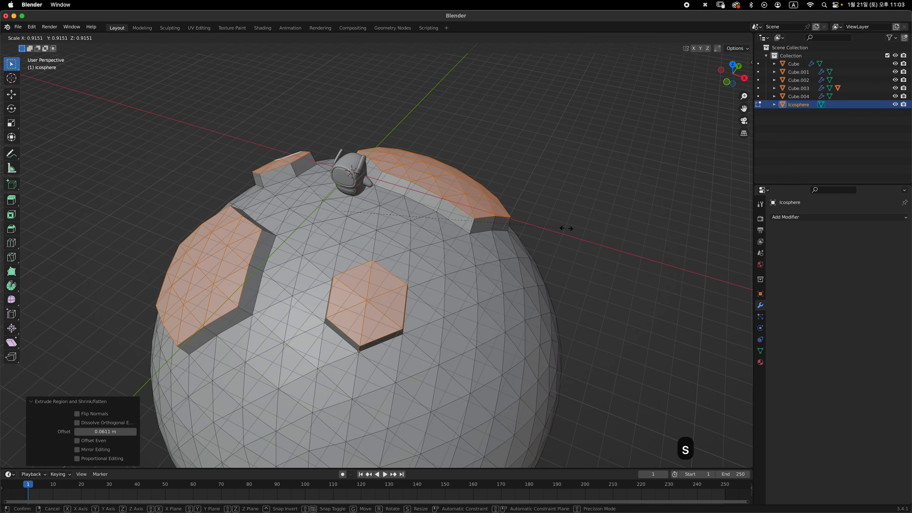
{"action": "left_click", "coordinate": [533, 213]}
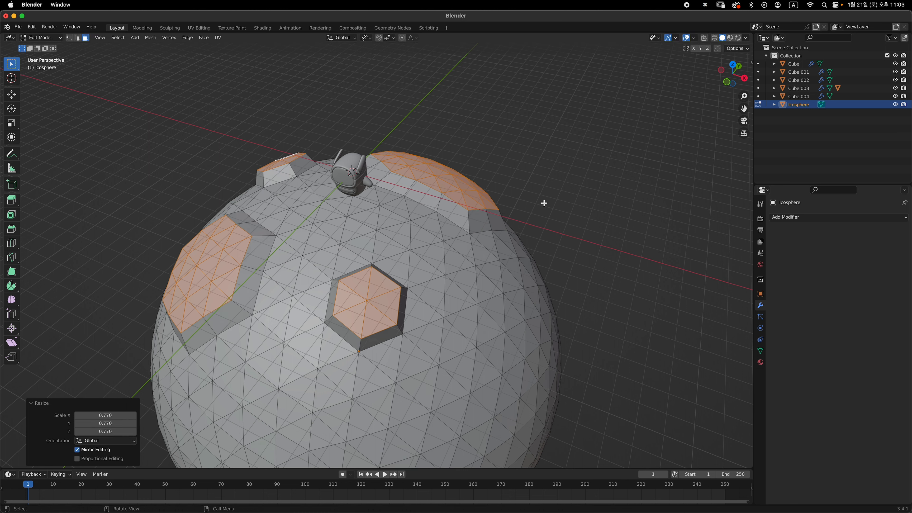
Extrude the patch faces inward along their normals by about -0.0388 m to sink the crater floors.
{"action": "key", "text": "alt+e"}
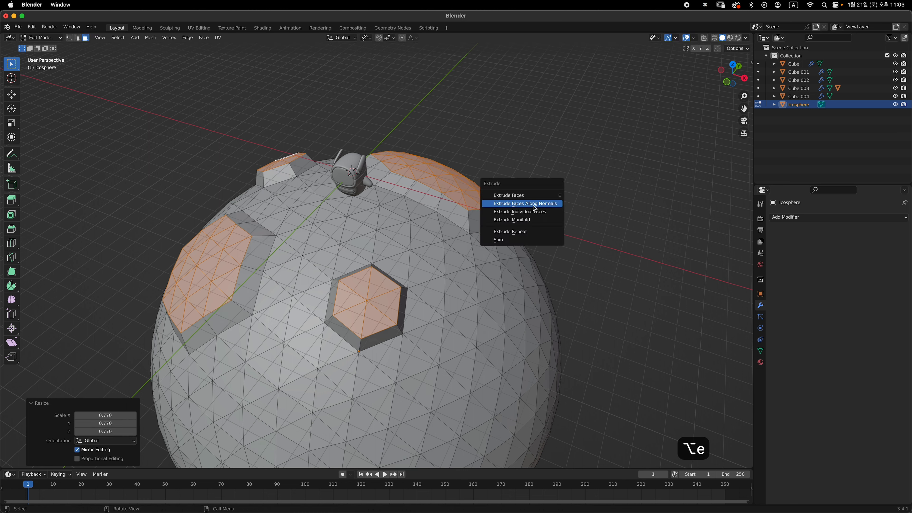
{"action": "left_click", "coordinate": [551, 208]}
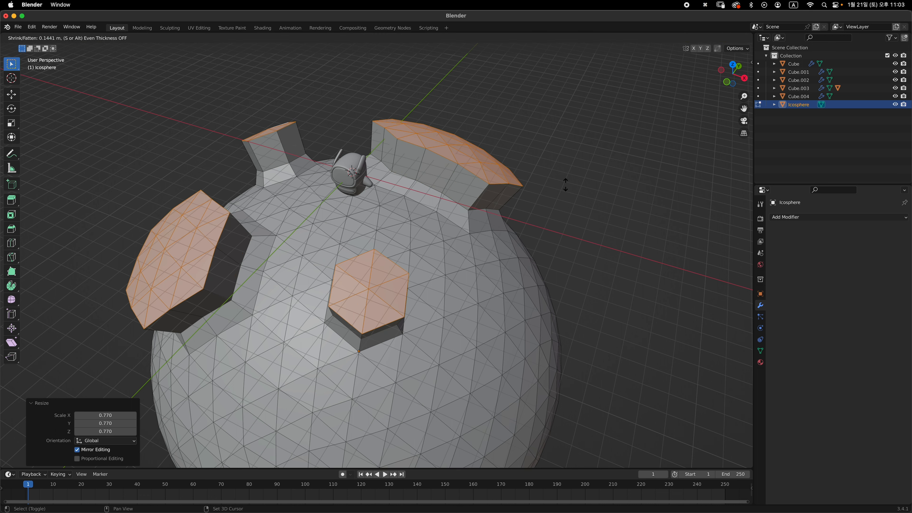
{"action": "left_click", "coordinate": [554, 197]}
Scale the sunken crater floors down to about 0.885 around their individual origins.
{"action": "middle_click_drag", "start_coordinate": [553, 197], "coordinate": [446, 209]}
{"action": "key", "text": "s"}
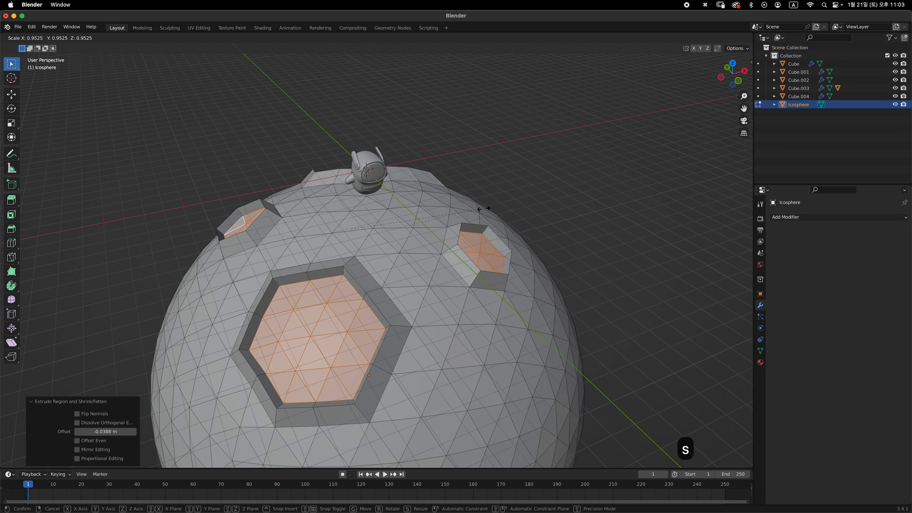
{"action": "left_click", "coordinate": [477, 212]}
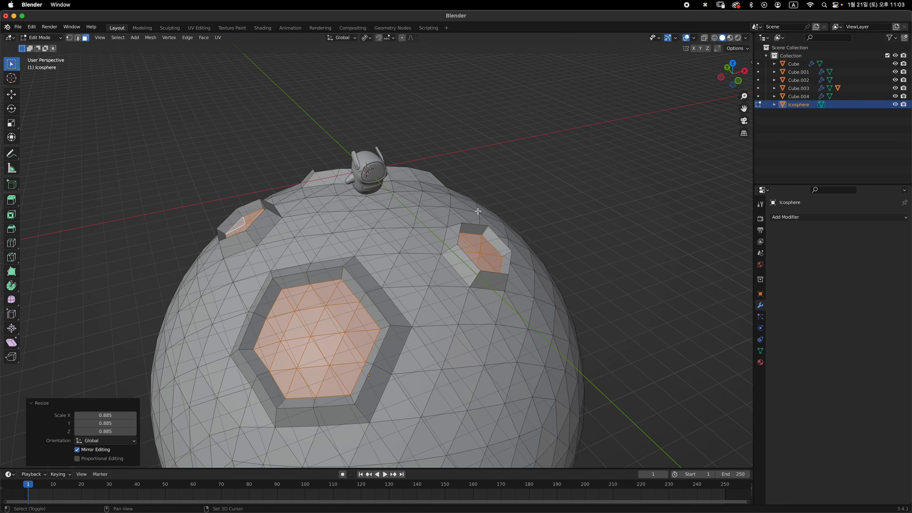
{"action": "middle_click_drag", "start_coordinate": [518, 241], "coordinate": [428, 234]}
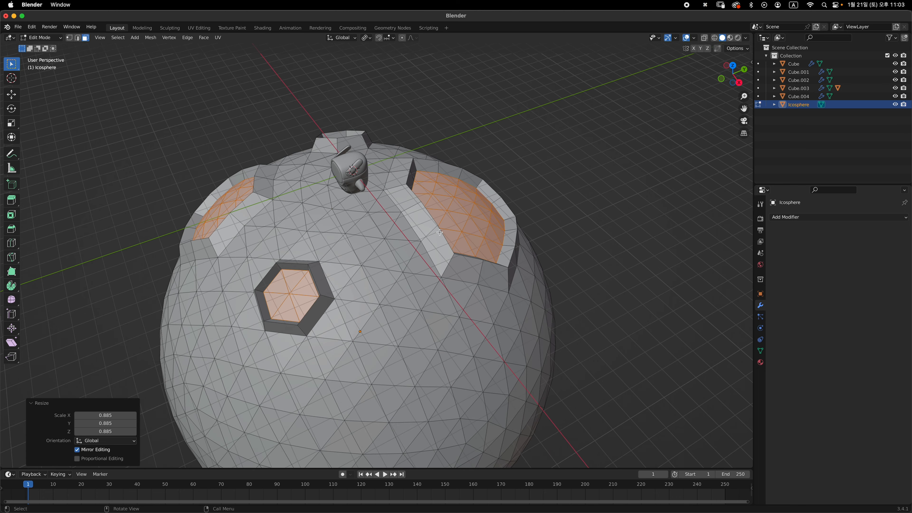
Return to Object Mode and add a level 2 Subdivision modifier to the cratered ico sphere.
{"action": "key", "text": "Tab"}
{"action": "middle_click_drag", "start_coordinate": [497, 232], "coordinate": [521, 226]}
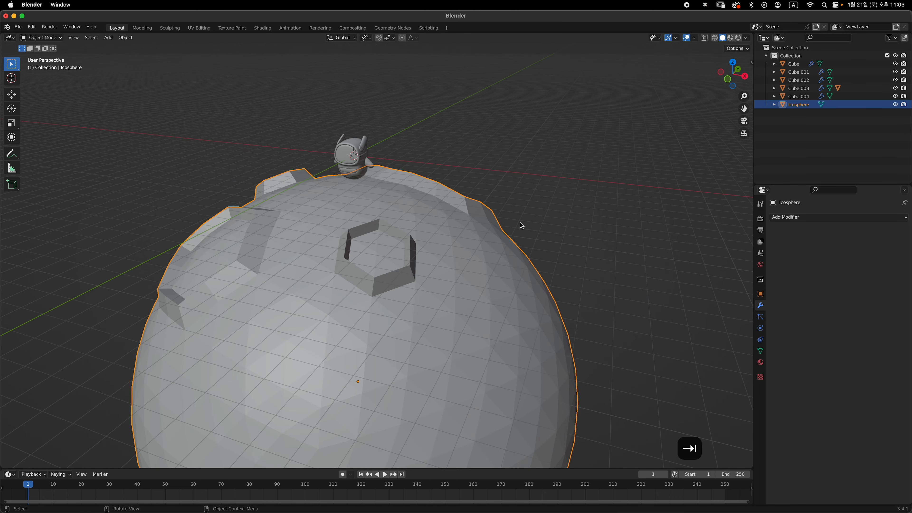
{"action": "key", "text": "super+2"}
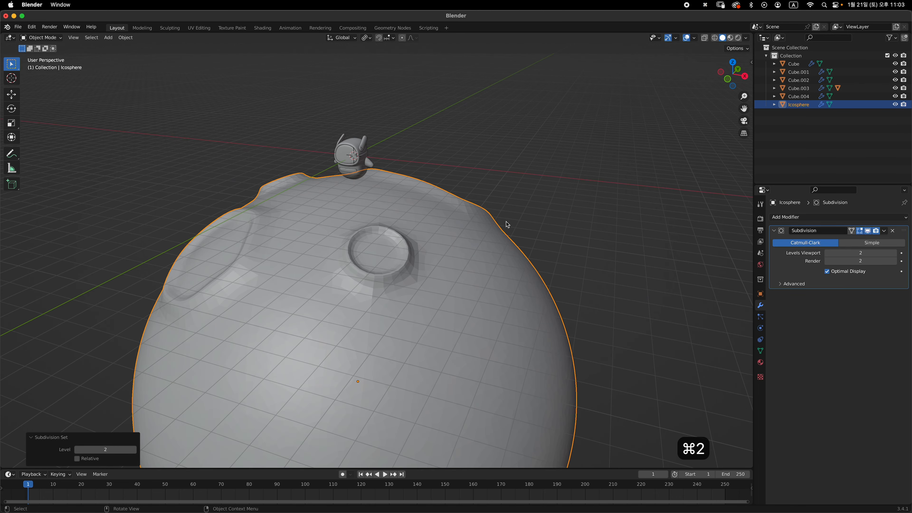
Deselect the ico sphere and view the character and planet from the front in orthographic projection.
{"action": "middle_click_drag", "start_coordinate": [506, 221], "coordinate": [532, 233]}
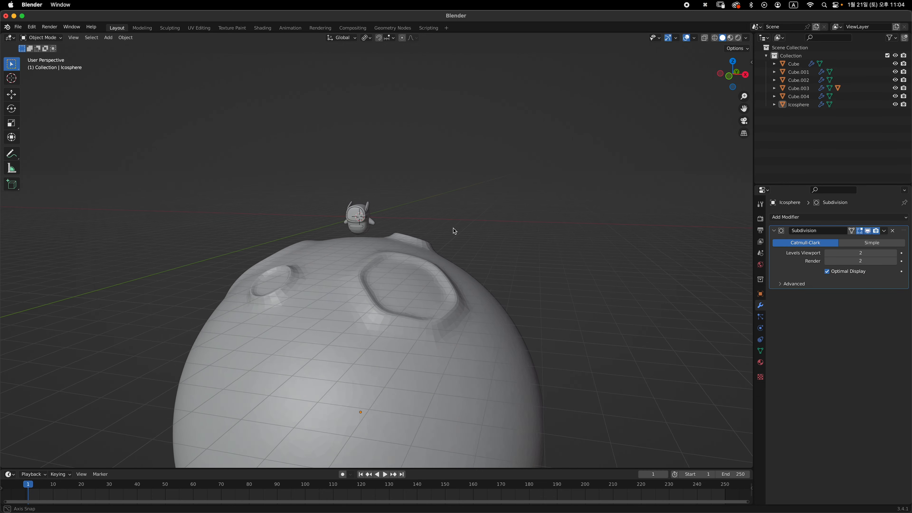
{"action": "middle_click_drag", "start_coordinate": [452, 229], "coordinate": [433, 214]}
{"action": "key", "text": "grave"}
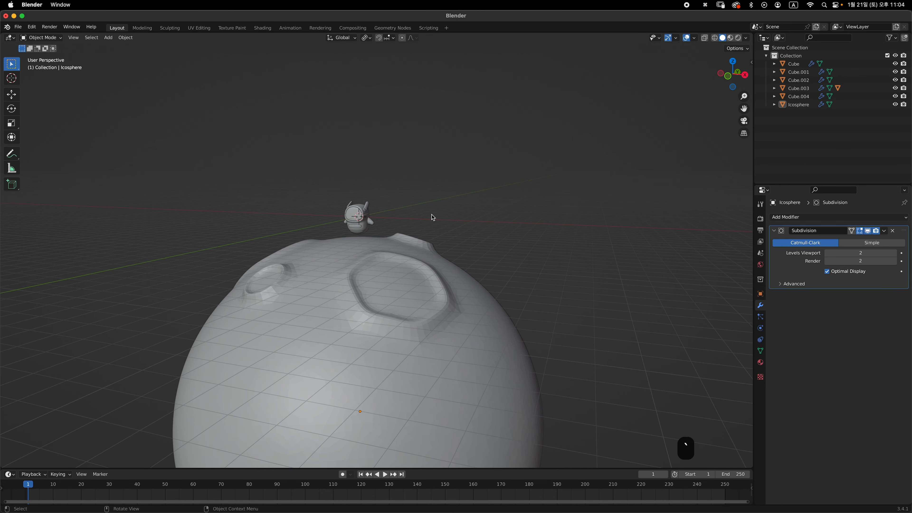
{"action": "left_click", "coordinate": [444, 163]}
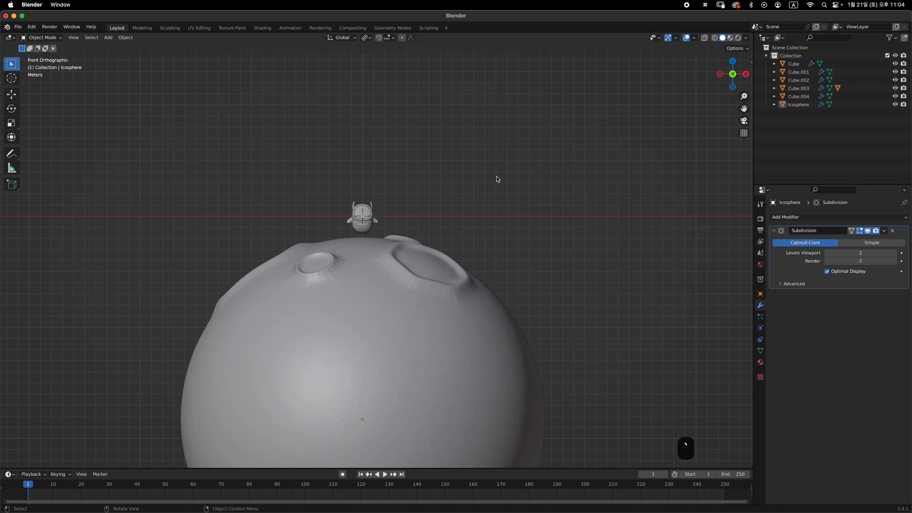
Split the 3D viewport vertically into two side-by-side 3D views of about equal width.
{"action": "left_click", "coordinate": [746, 37]}
{"action": "key", "text": "Escape"}
{"action": "left_click_drag", "start_coordinate": [751, 35], "coordinate": [380, 116]}
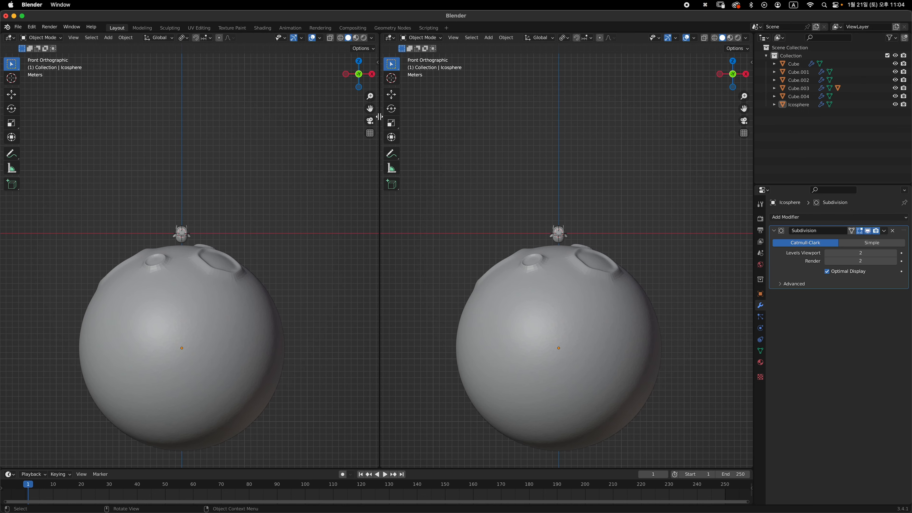
Hide the toolbar and the overlays in one of the two 3D views so it can serve as a clean preview.
{"action": "key", "text": "n"}
{"action": "key", "text": "n"}
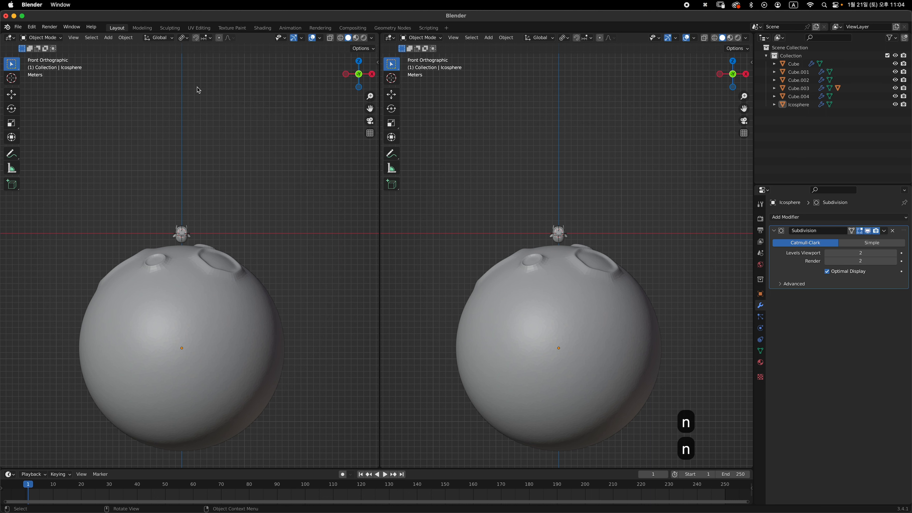
{"action": "key", "text": "t"}
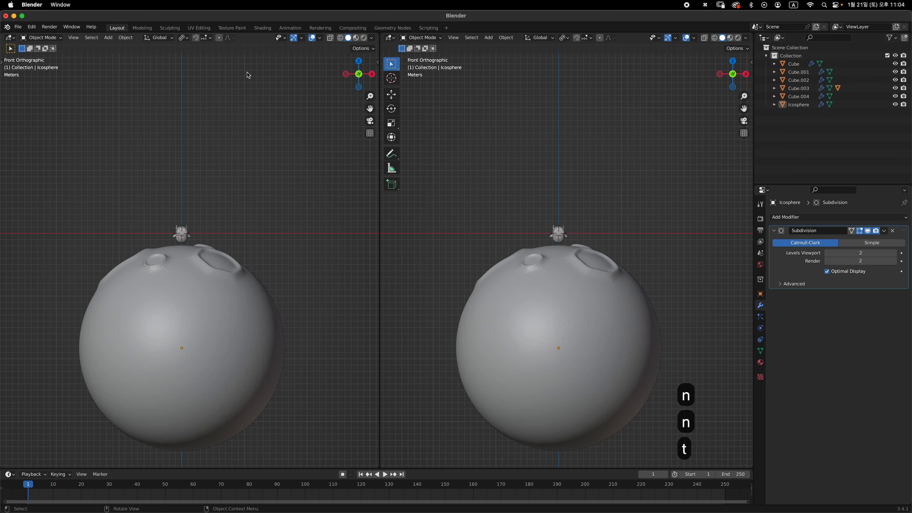
{"action": "left_click", "coordinate": [313, 38]}
{"action": "scroll", "coordinate": [254, 148], "scroll_direction": "down", "scroll_amount": 5, "text": "shift"}
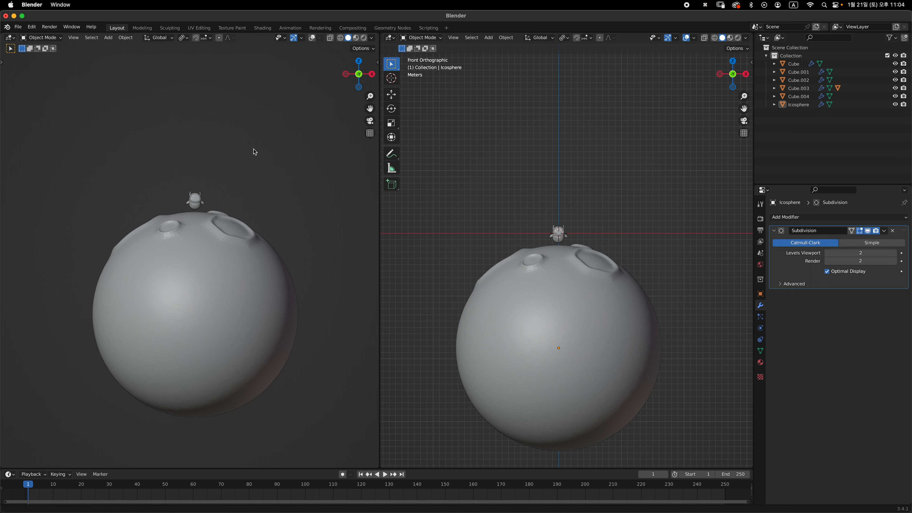
{"action": "middle_click_drag", "start_coordinate": [262, 177], "coordinate": [239, 178], "text": "shift"}
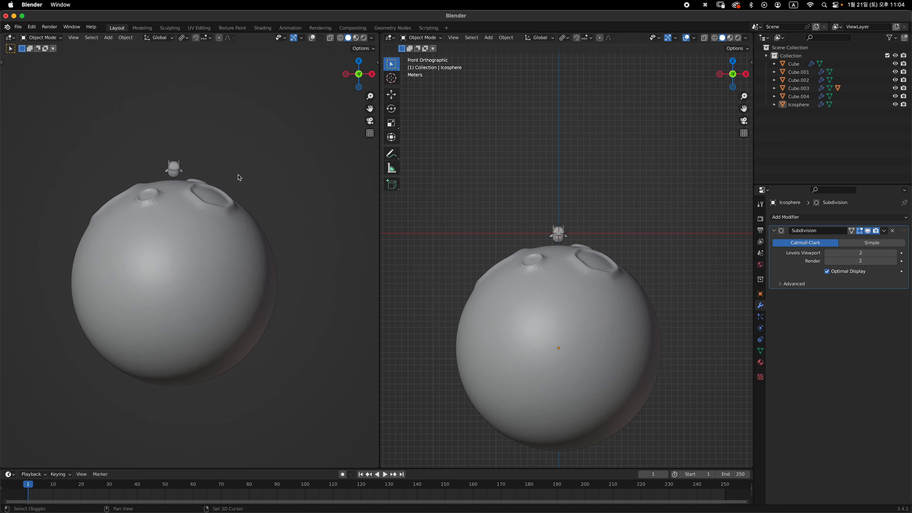
Add a camera to the scene and move it -26.036 m along Y in the right orthographic view.
{"action": "scroll", "coordinate": [623, 256], "scroll_direction": "up", "scroll_amount": 1}
{"action": "middle_click_drag", "start_coordinate": [623, 256], "coordinate": [565, 275]}
{"action": "key", "text": "grave"}
{"action": "key", "text": "shift+a"}
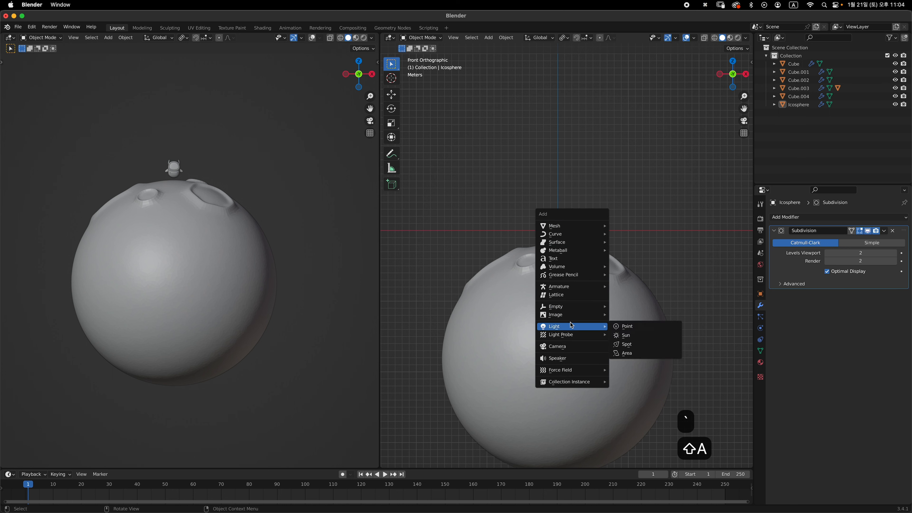
{"action": "left_click", "coordinate": [570, 347]}
{"action": "key", "text": "grave"}
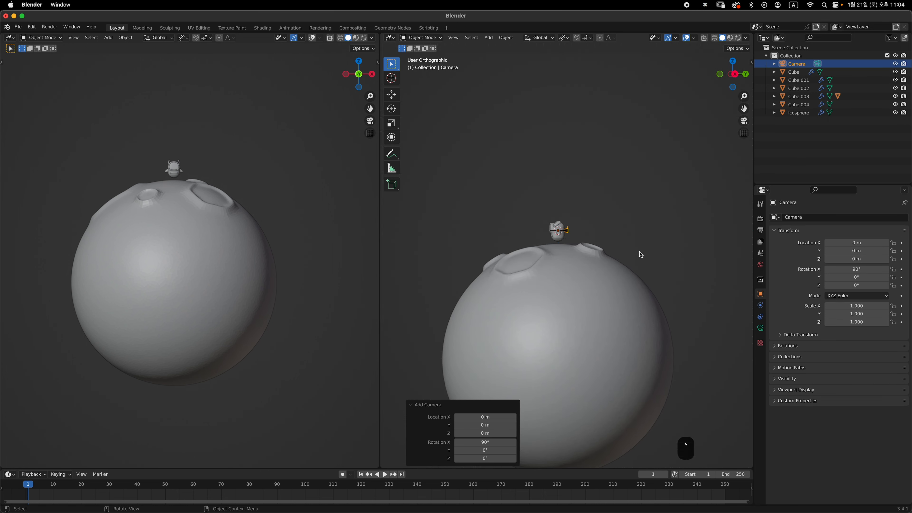
{"action": "key", "text": "g"}
{"action": "key", "text": "y"}
{"action": "left_click", "coordinate": [455, 261]}
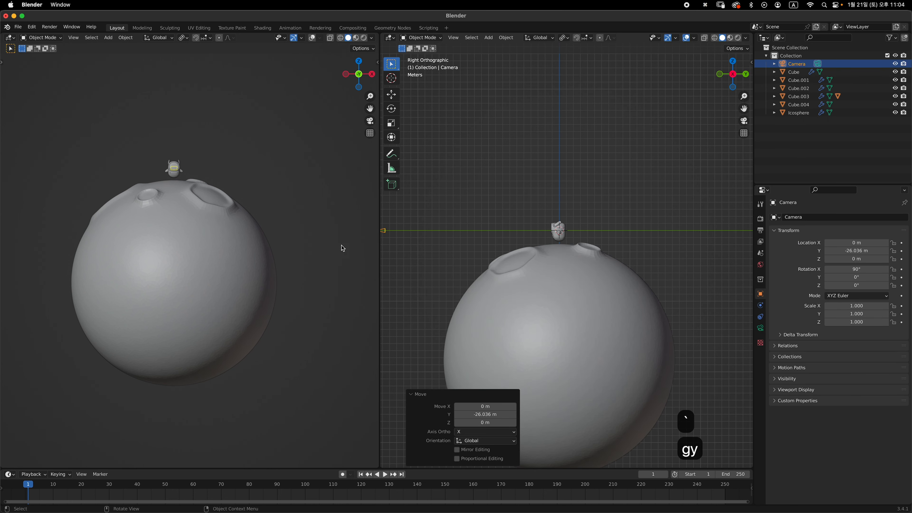
Look through the camera in the preview view and move the camera closer to the character along Y.
{"action": "key", "text": "grave"}
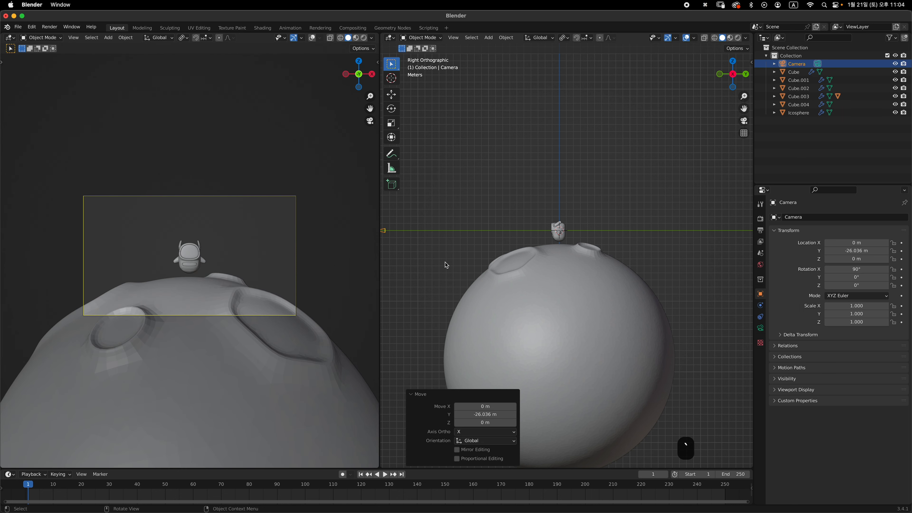
{"action": "key", "text": "g"}
{"action": "key", "text": "y"}
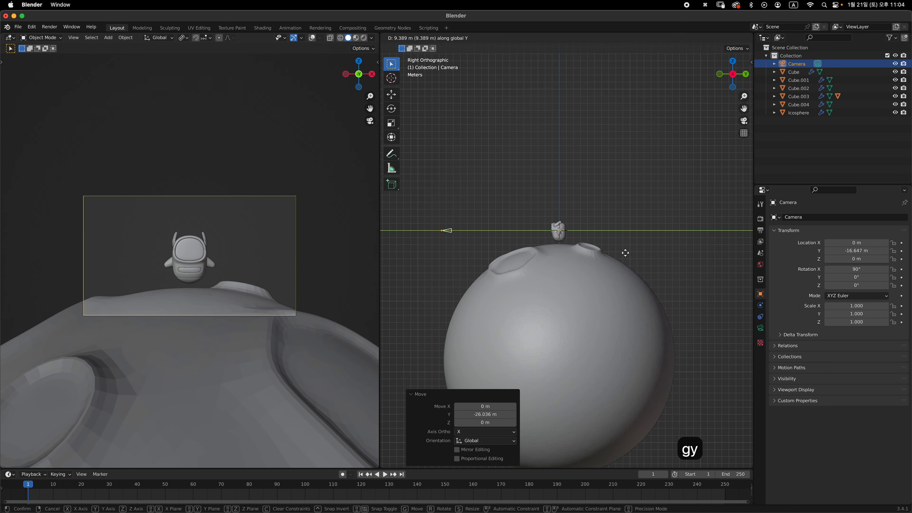
{"action": "left_click", "coordinate": [611, 253]}
Select all the character's parts with the body as the active object.
{"action": "key", "text": "grave"}
{"action": "middle_click_drag", "start_coordinate": [564, 195], "coordinate": [565, 258], "text": "shift"}
{"action": "left_click", "coordinate": [491, 234]}
{"action": "left_click", "coordinate": [523, 239], "text": "shift"}
{"action": "left_click", "coordinate": [535, 219], "text": "shift"}
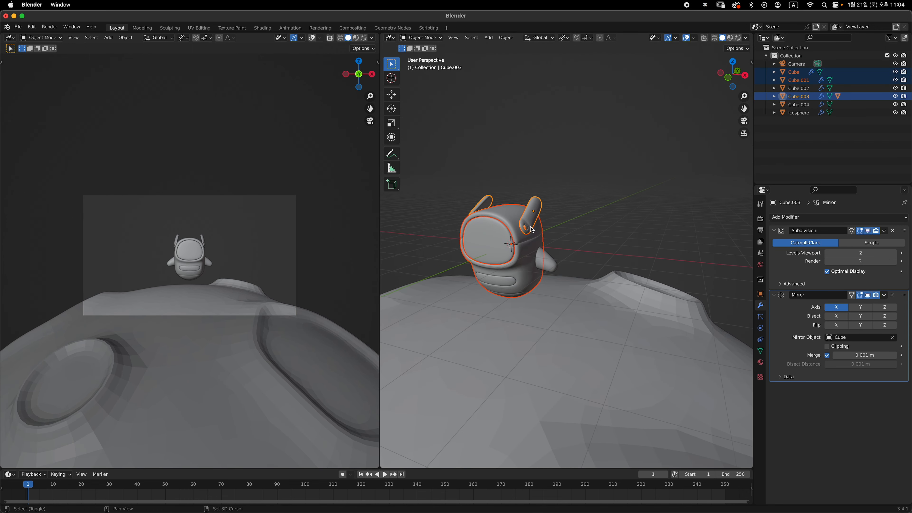
{"action": "left_click", "coordinate": [524, 229], "text": "shift"}
{"action": "left_click", "coordinate": [525, 229], "text": "shift"}
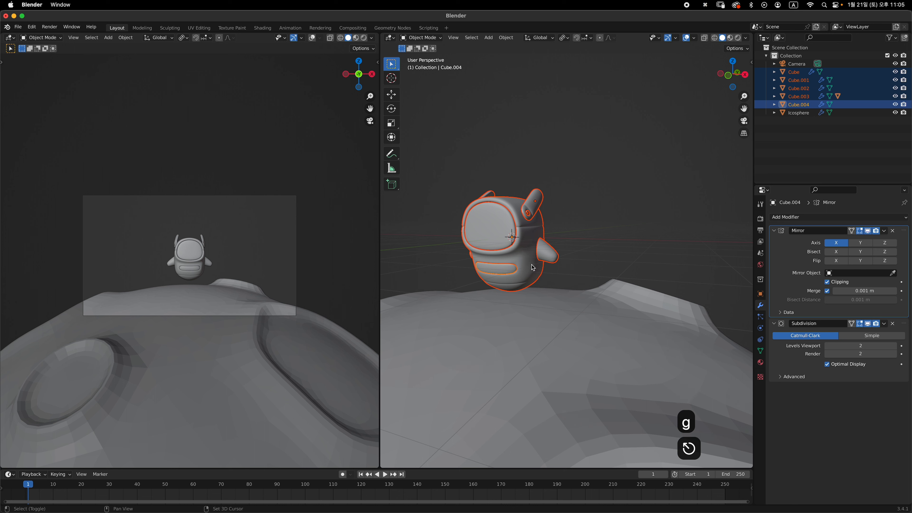
{"action": "left_click", "coordinate": [533, 268], "text": "shift"}
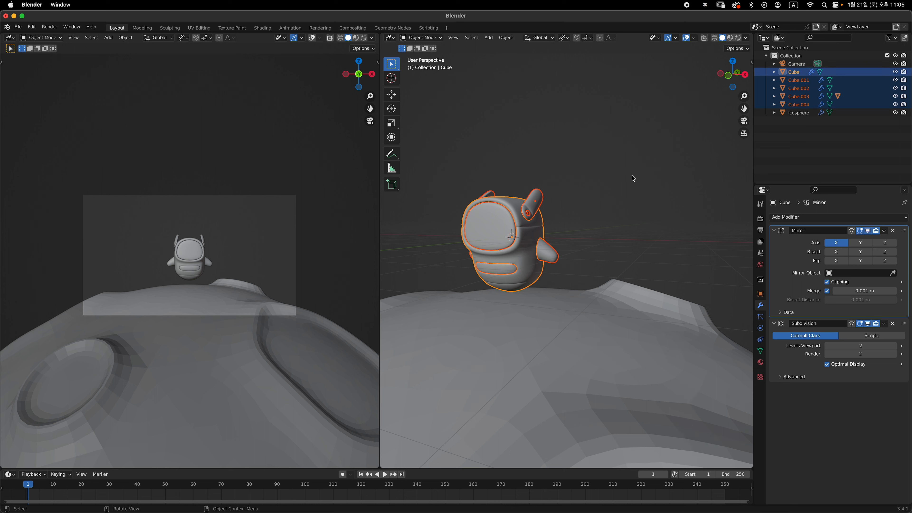
Try to parent the character's parts to the body with the plain Object option, and undo it.
{"action": "key", "text": "super+p"}
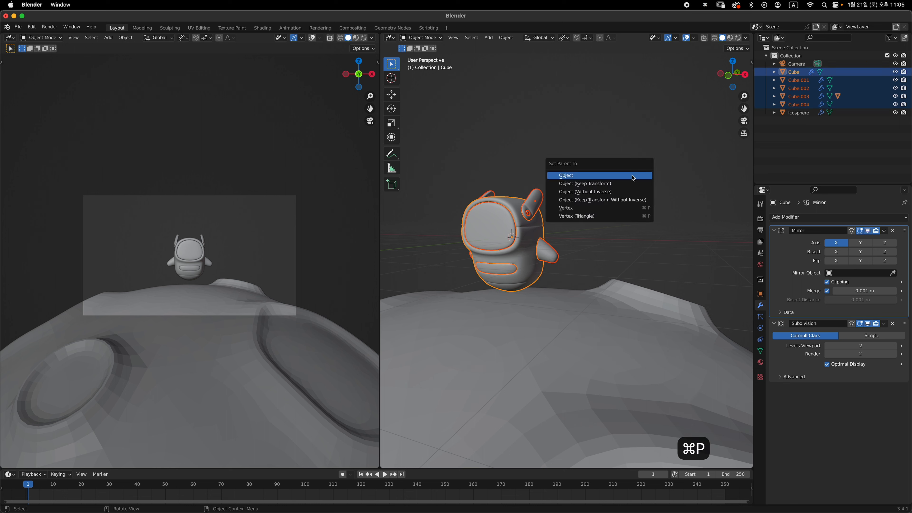
{"action": "key", "text": "Return"}
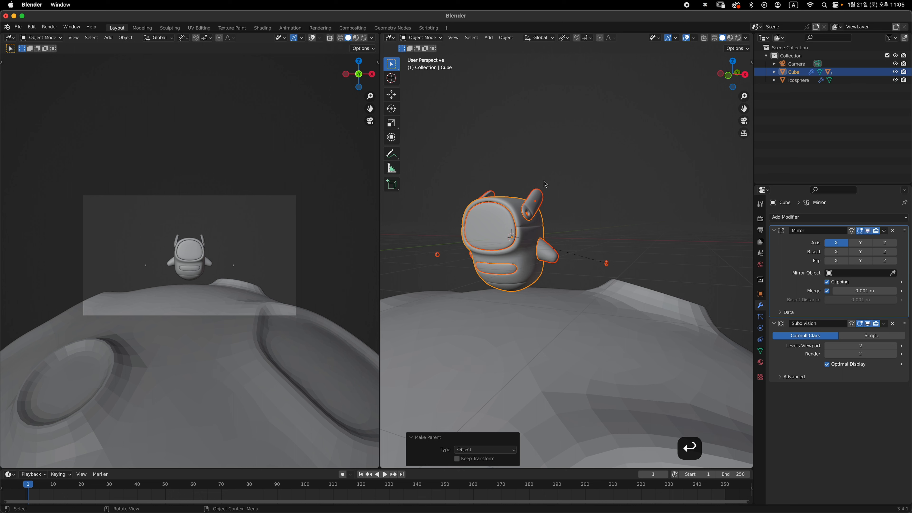
{"action": "middle_click_drag", "start_coordinate": [573, 254], "coordinate": [587, 211]}
{"action": "key", "text": "super+z"}
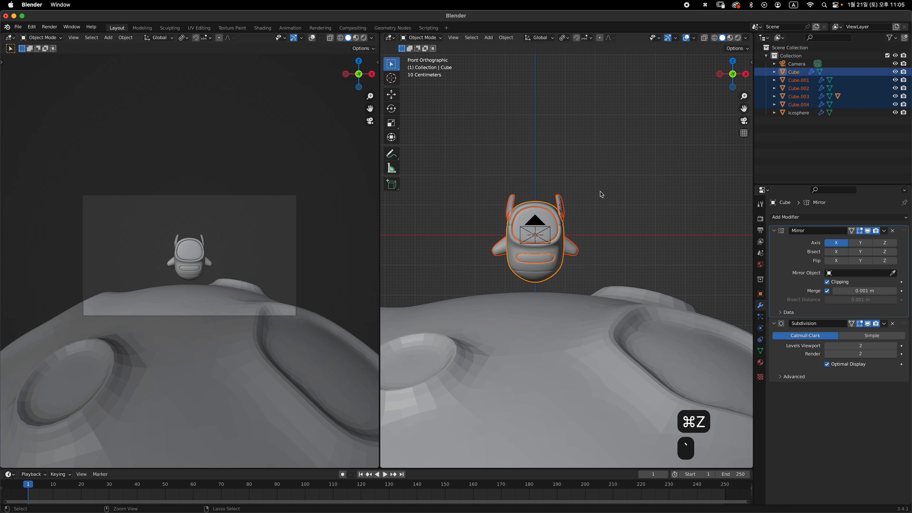
Parent the character's parts to the body with the Object (Keep Transform) option.
{"action": "key", "text": "super+p"}
{"action": "scroll", "coordinate": [601, 191], "scroll_direction": "down", "scroll_amount": 1}
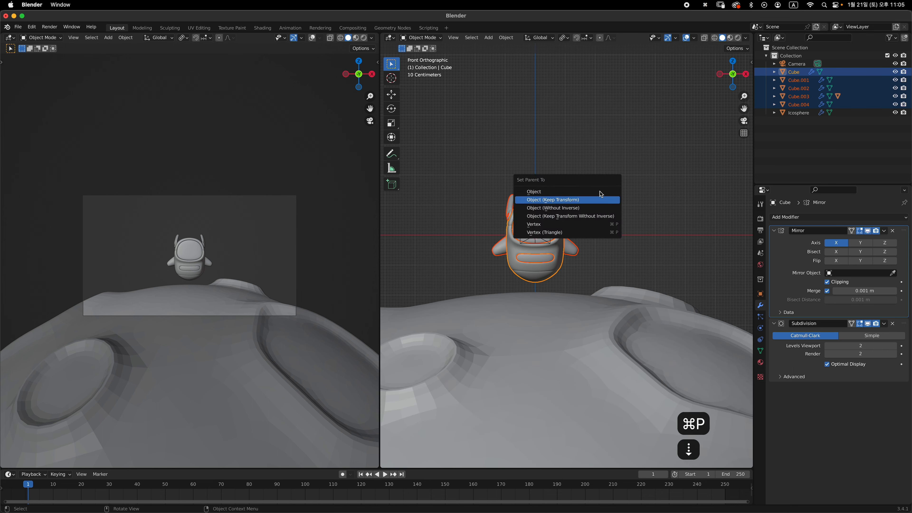
{"action": "key", "text": "Return"}
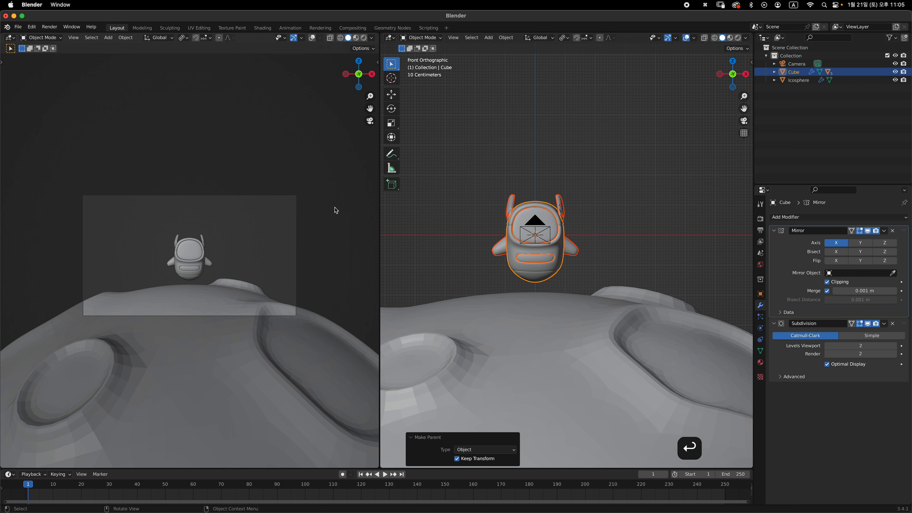
Select only the body and test-move it to check the parenting, then cancel the move.
{"action": "left_click", "coordinate": [634, 187]}
{"action": "middle_click_drag", "start_coordinate": [634, 187], "coordinate": [601, 256], "text": "alt"}
{"action": "left_click", "coordinate": [521, 253]}
{"action": "key", "text": "g"}
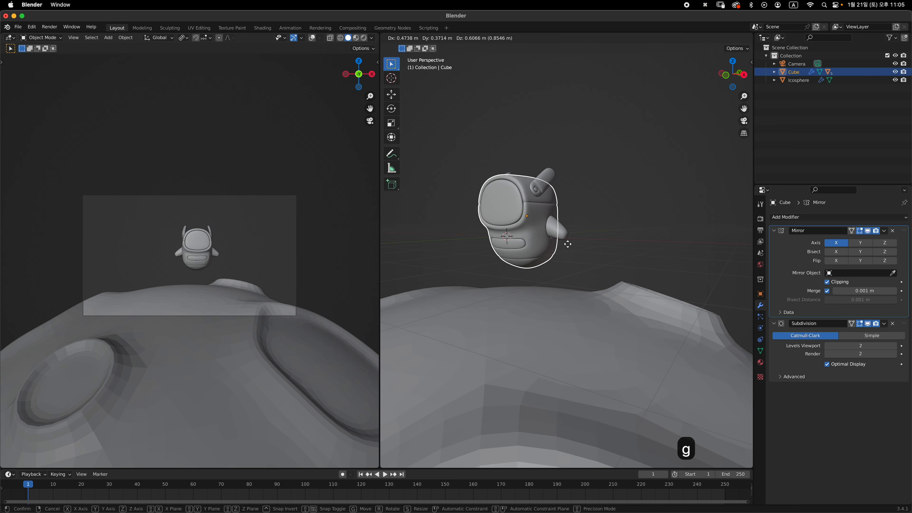
{"action": "key", "text": "Escape"}
{"action": "key", "text": "grave"}
{"action": "middle_click_drag", "start_coordinate": [606, 238], "coordinate": [547, 219]}
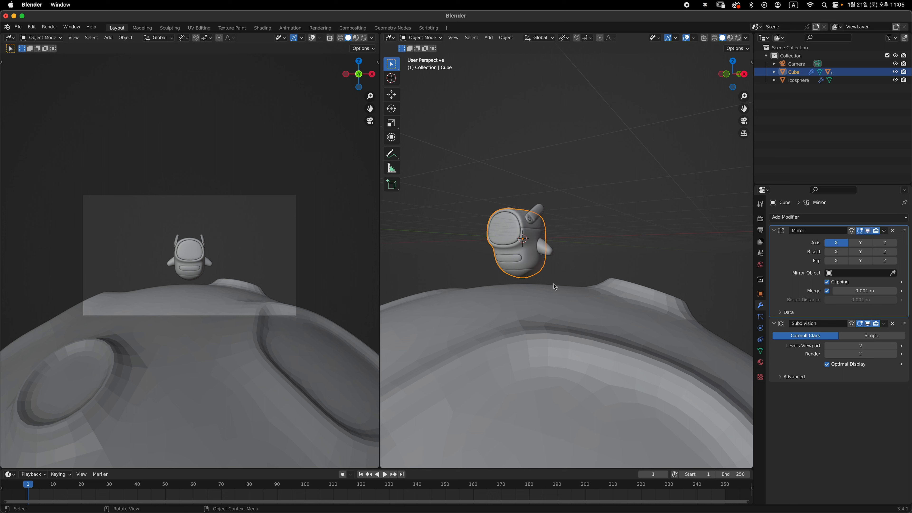
Scale the whole character up to 1.482 in the front view.
{"action": "key", "text": "grave"}
{"action": "key", "text": "s"}
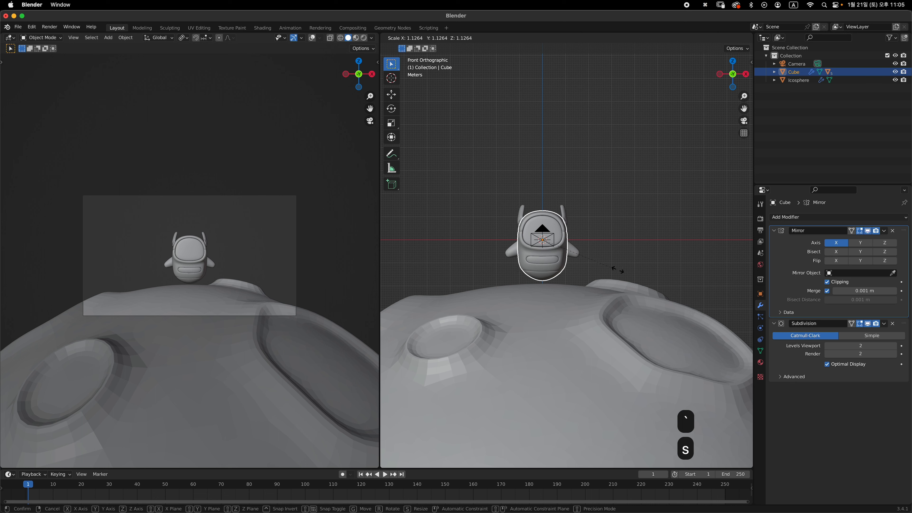
{"action": "left_click", "coordinate": [644, 274]}
Raise the character about 0.69 m along Z and fine-tune its height above the planet.
{"action": "key", "text": "g"}
{"action": "key", "text": "z"}
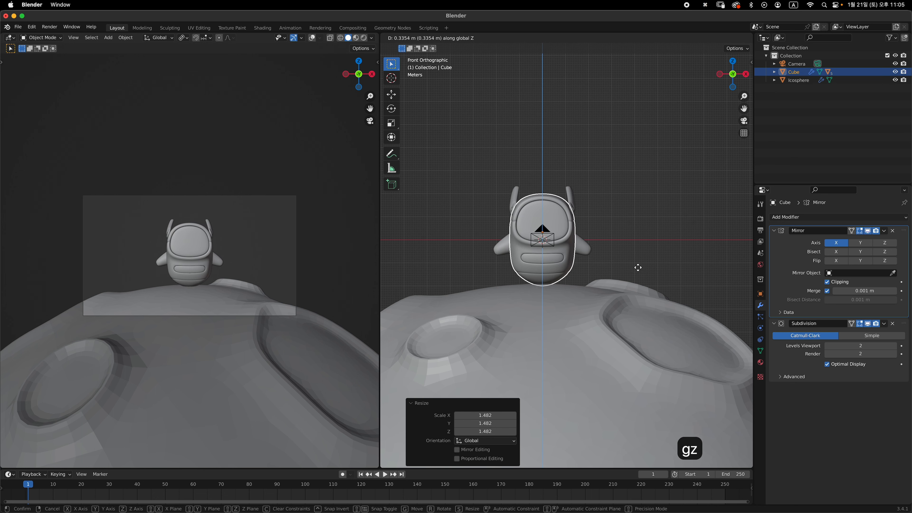
{"action": "left_click", "coordinate": [663, 196]}
{"action": "key", "text": "g"}
{"action": "key", "text": "z"}
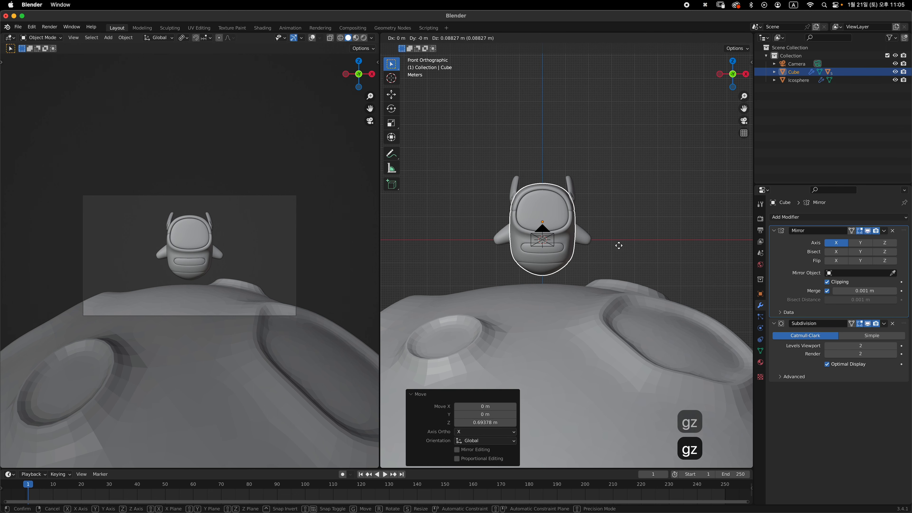
{"action": "left_click", "coordinate": [625, 247]}
Lower the character and the planet together by about 0.47 m along Z and deselect them.
{"action": "left_click", "coordinate": [570, 305], "text": "shift"}
{"action": "key", "text": "g"}
{"action": "scroll", "coordinate": [625, 238], "scroll_direction": "down", "scroll_amount": 1}
{"action": "key", "text": "z"}
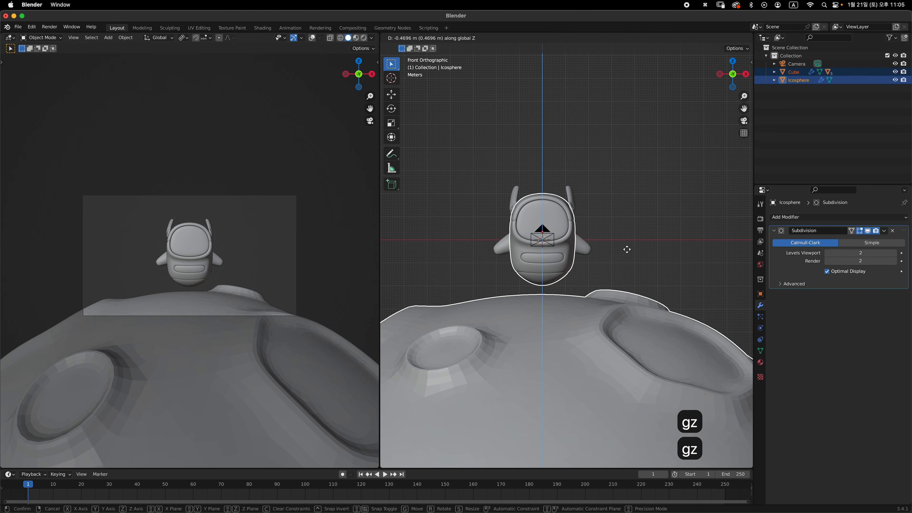
{"action": "left_click", "coordinate": [602, 300]}
{"action": "left_click", "coordinate": [621, 260]}
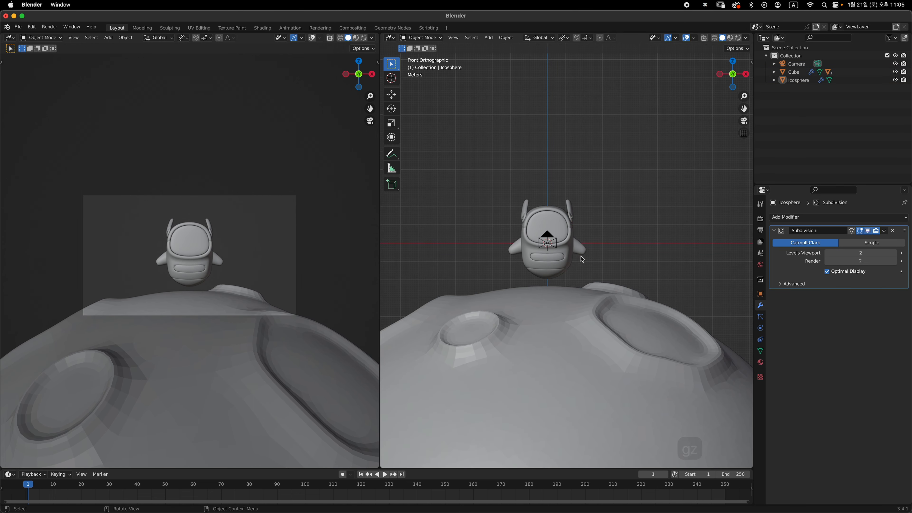
Rotate the character -34.3° about the global Z axis and 8.86° about its local X axis.
{"action": "left_click", "coordinate": [581, 256]}
{"action": "key", "text": "r"}
{"action": "key", "text": "z"}
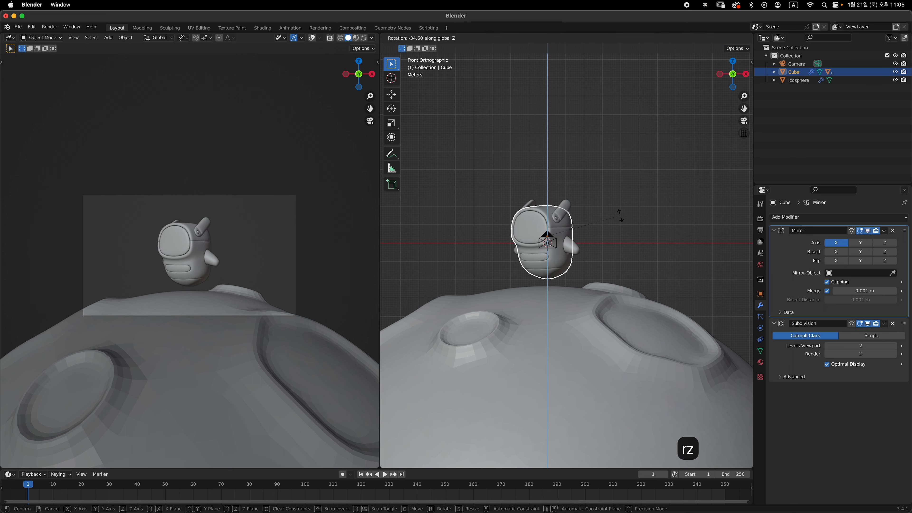
{"action": "left_click", "coordinate": [620, 227]}
{"action": "key", "text": "r"}
{"action": "key", "text": "x"}
{"action": "key", "text": "x"}
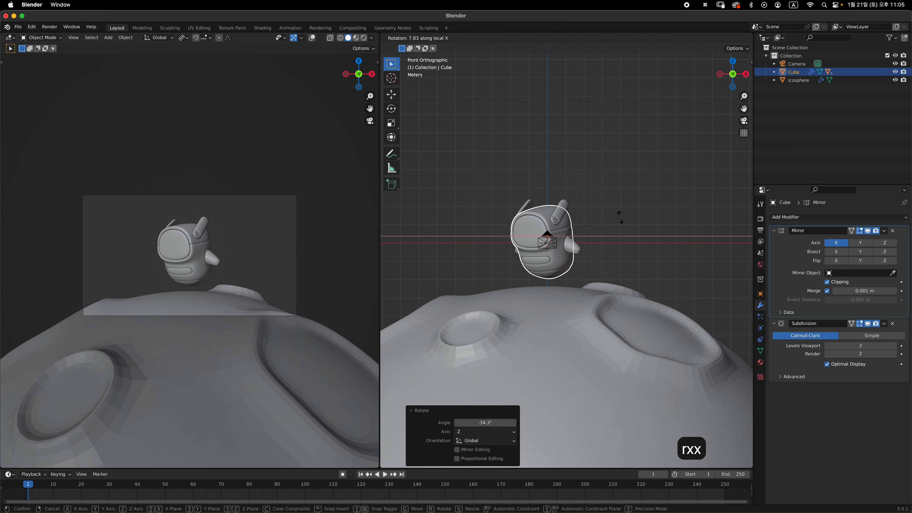
{"action": "left_click", "coordinate": [622, 218]}
Add a UV sphere with 32 segments, 16 rings and a 1 m radius at the world origin, working in top view.
{"action": "scroll", "coordinate": [624, 230], "scroll_direction": "down", "scroll_amount": 5}
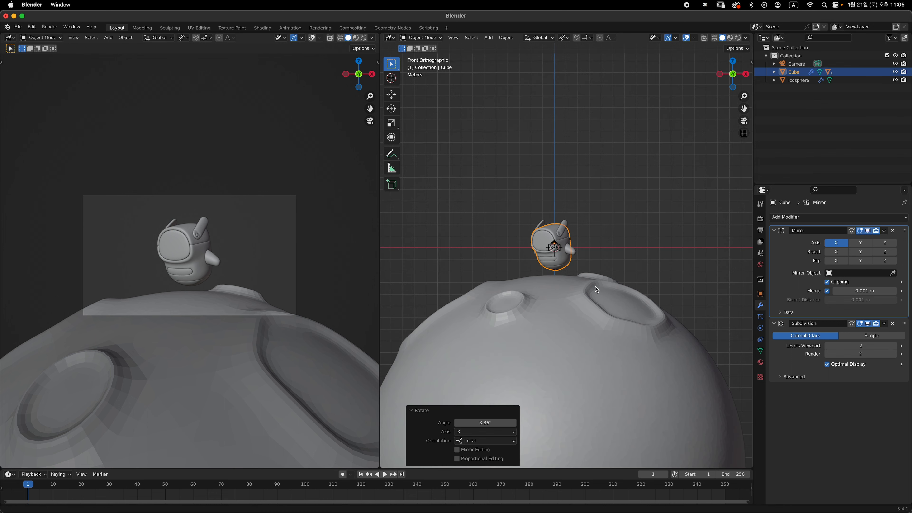
{"action": "middle_click_drag", "start_coordinate": [620, 268], "coordinate": [587, 290]}
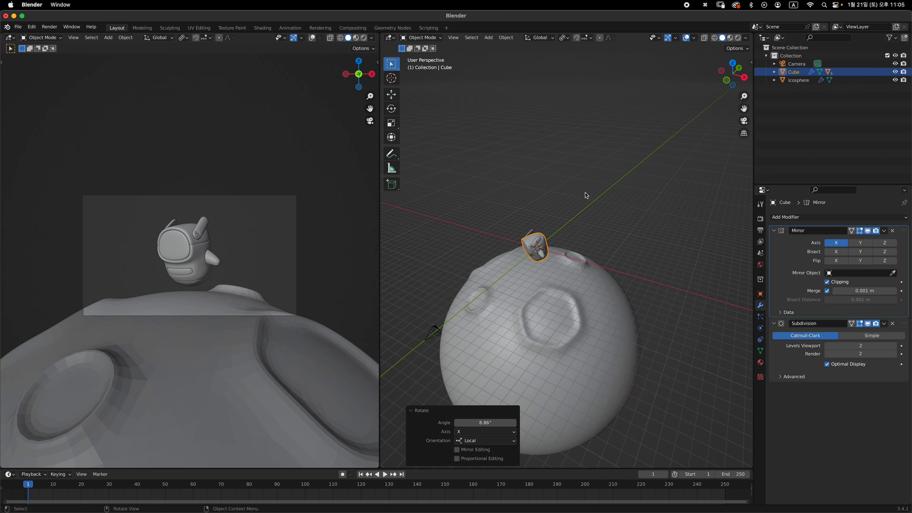
{"action": "middle_click_drag", "start_coordinate": [587, 196], "coordinate": [636, 236]}
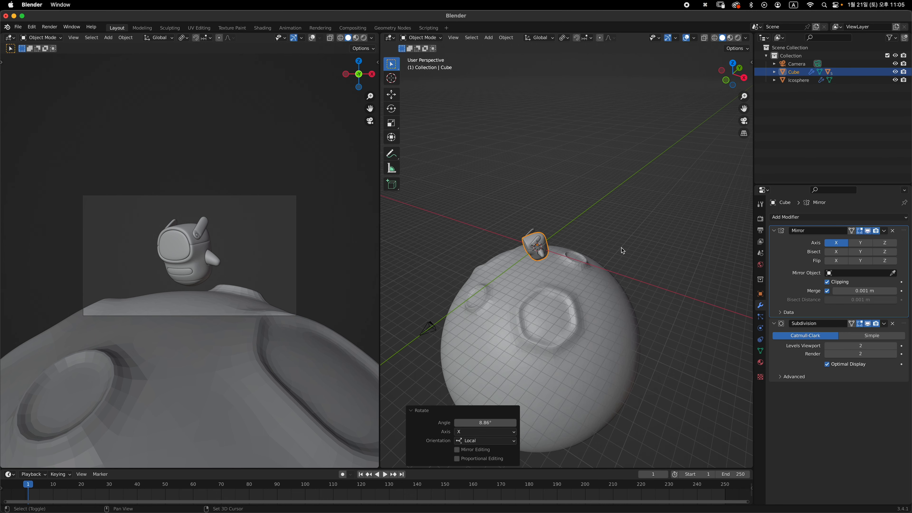
{"action": "key", "text": "grave"}
{"action": "key", "text": "grave"}
{"action": "key", "text": "shift+a"}
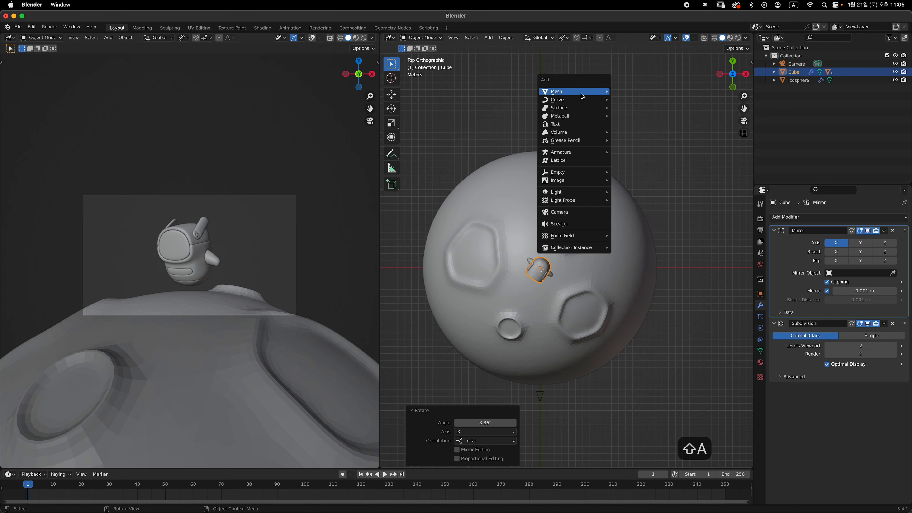
{"action": "mouse_move", "coordinate": [582, 96]}
{"action": "left_click", "coordinate": [652, 117]}
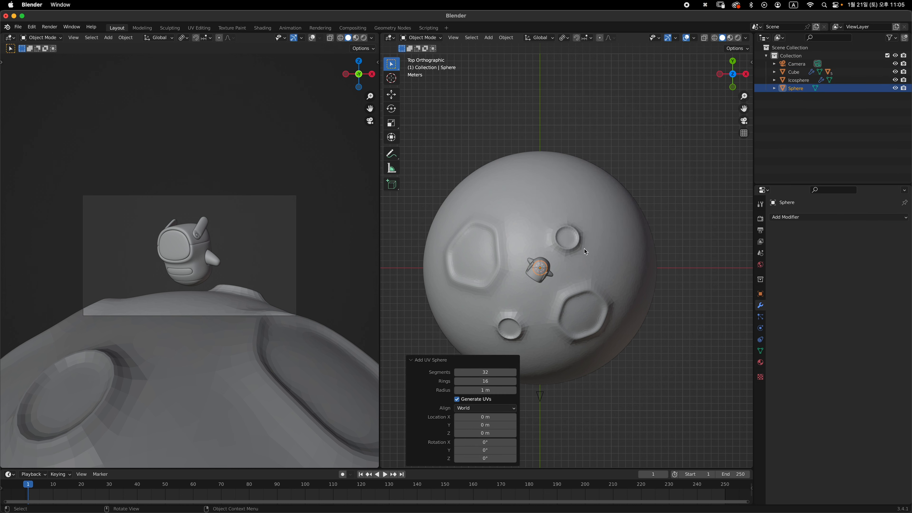
Scale the UV sphere up to about 2.15 and move it 30.578 m along Y, far behind the character.
{"action": "key", "text": "s"}
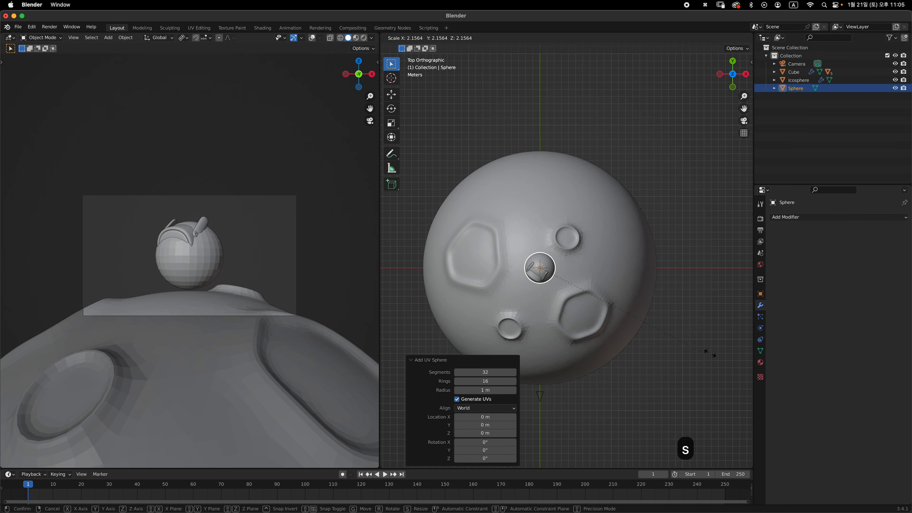
{"action": "left_click", "coordinate": [709, 350]}
{"action": "key", "text": "g"}
{"action": "key", "text": "y"}
{"action": "left_click", "coordinate": [615, 140]}
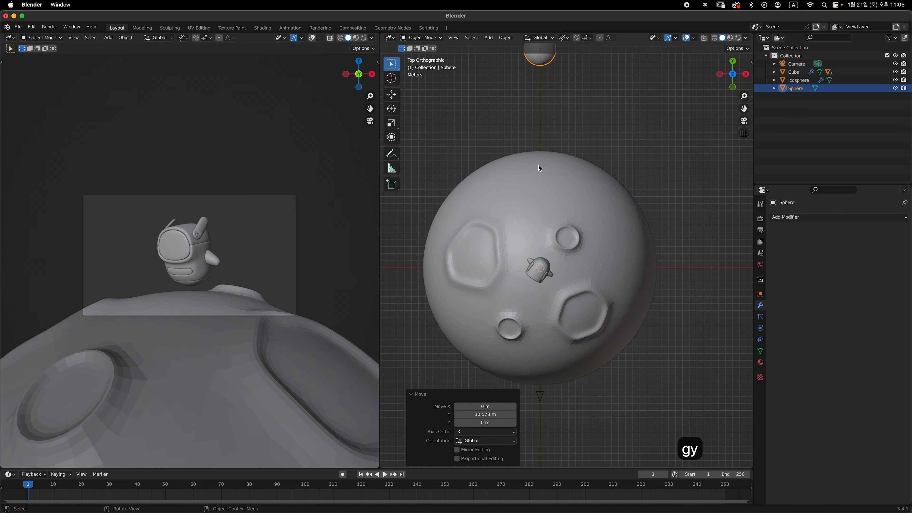
Move the sphere about 16.4 m along X and 16.6 m farther along Y, and scale it by 1.213.
{"action": "key", "text": "grave"}
{"action": "key", "text": "grave"}
{"action": "key", "text": "g"}
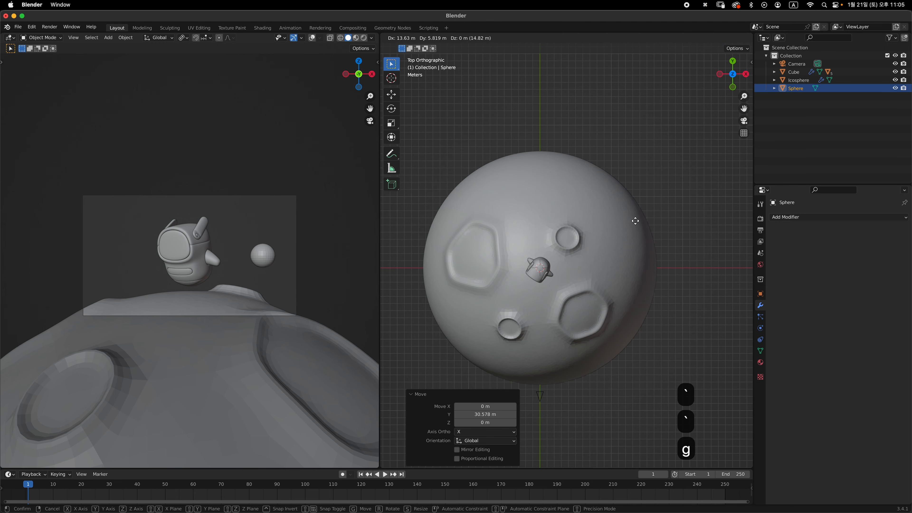
{"action": "left_click", "coordinate": [626, 225]}
{"action": "middle_click_drag", "start_coordinate": [629, 230], "coordinate": [563, 348], "text": "shift"}
{"action": "key", "text": "g"}
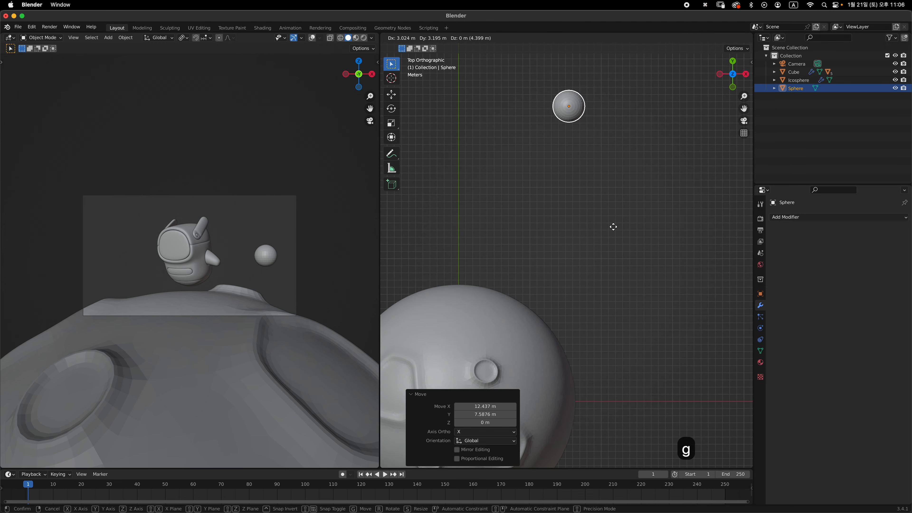
{"action": "left_click", "coordinate": [604, 200]}
{"action": "scroll", "coordinate": [646, 197], "scroll_direction": "down", "scroll_amount": 3}
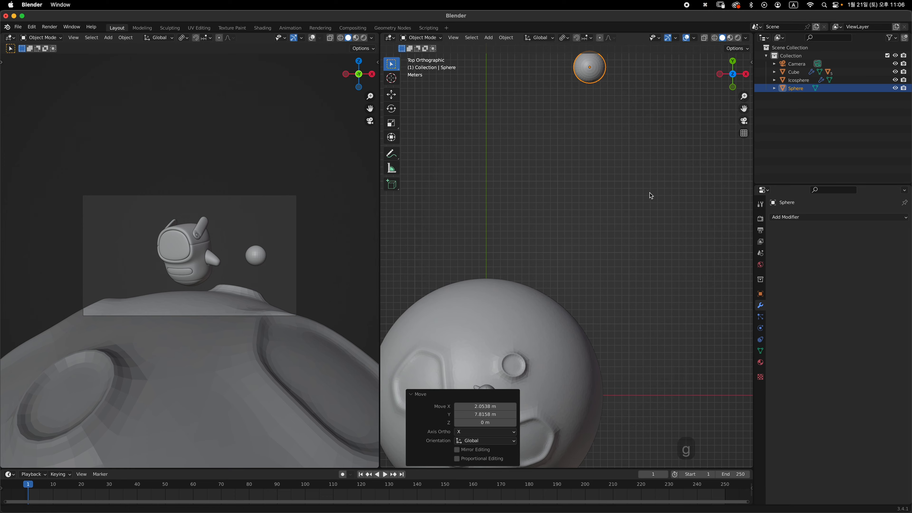
{"action": "key", "text": "g"}
{"action": "left_click", "coordinate": [618, 230]}
{"action": "key", "text": "s"}
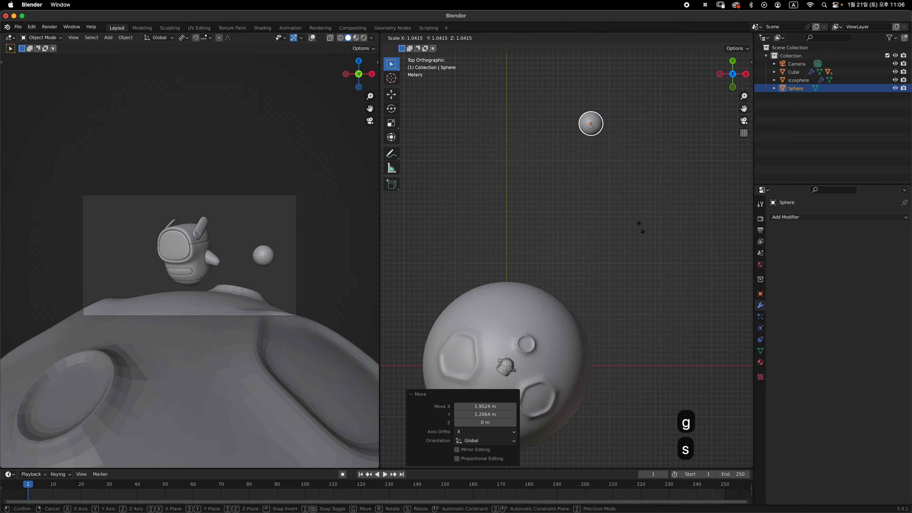
{"action": "left_click", "coordinate": [671, 235]}
Duplicate the sphere with an offset of -32.541 m along X and 18.493 m along Y, and enlarge the copy.
{"action": "key", "text": "shift+d"}
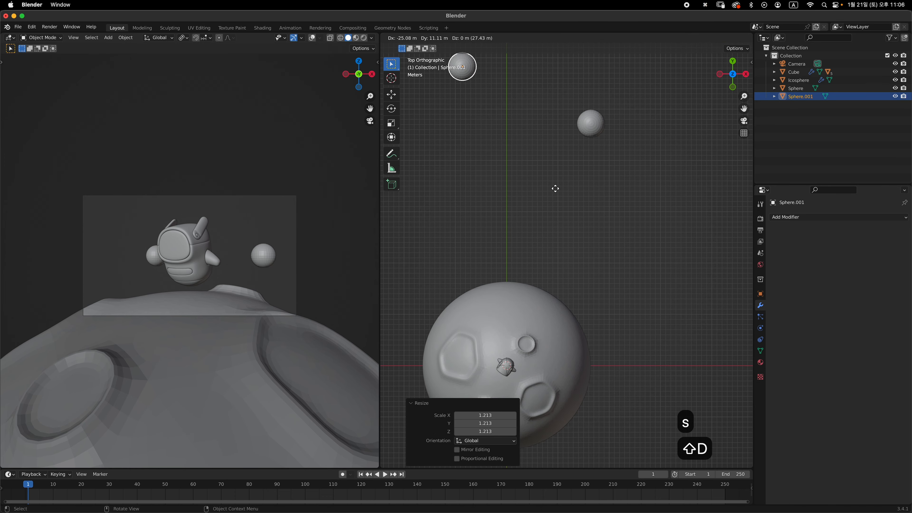
{"action": "left_click", "coordinate": [528, 156]}
{"action": "middle_click_drag", "start_coordinate": [528, 155], "coordinate": [598, 274], "text": "shift"}
{"action": "key", "text": "s"}
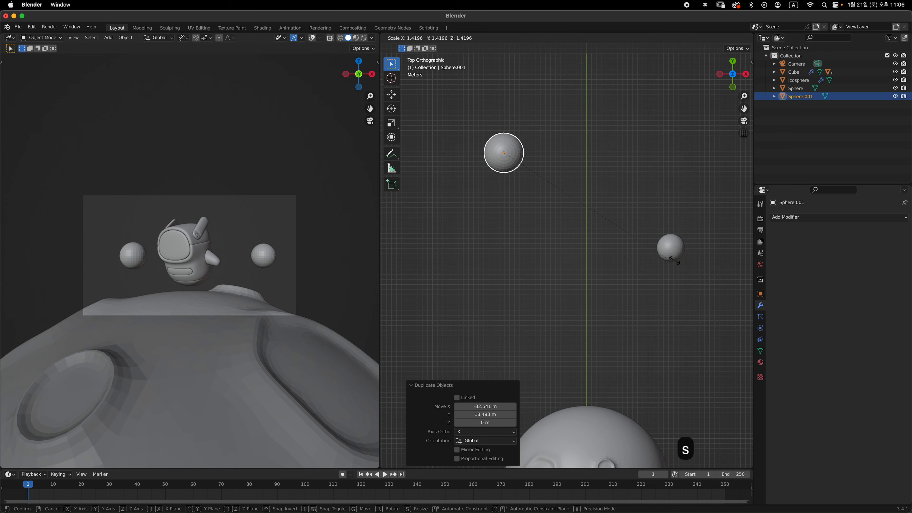
{"action": "left_click", "coordinate": [733, 303]}
{"action": "key", "text": "s"}
Reposition the large sphere in top view, and raise it by about 6.7 m in front view with a slight shift along negative X.
{"action": "key", "text": "g"}
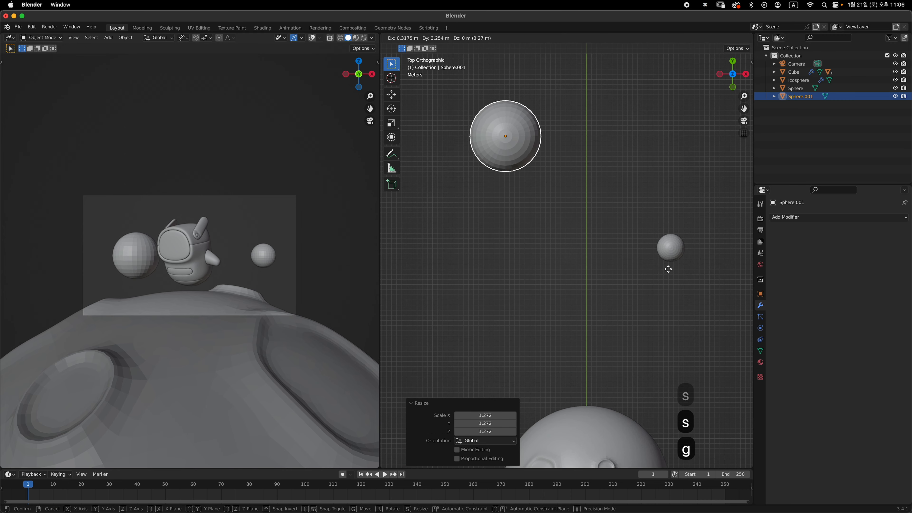
{"action": "left_click", "coordinate": [639, 247]}
{"action": "key", "text": "grave"}
{"action": "key", "text": "g"}
{"action": "left_click", "coordinate": [530, 245]}
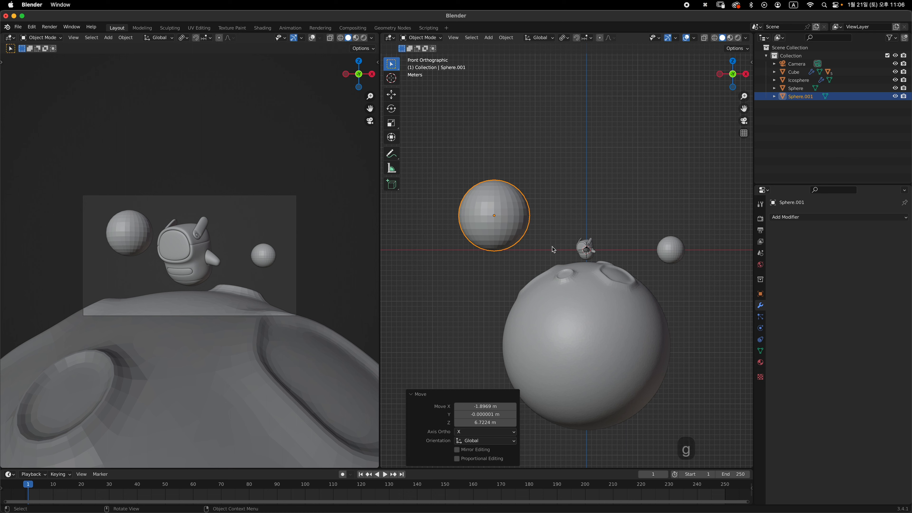
{"action": "key", "text": "g"}
{"action": "left_click", "coordinate": [529, 240]}
Lower the small background sphere slightly and bring it closer to the character in front view.
{"action": "left_click", "coordinate": [673, 259]}
{"action": "key", "text": "g"}
{"action": "left_click", "coordinate": [663, 271]}
Shift the character slightly along the positive X axis.
{"action": "scroll", "coordinate": [664, 274], "scroll_direction": "up", "scroll_amount": 6}
{"action": "left_click", "coordinate": [568, 229]}
{"action": "key", "text": "g"}
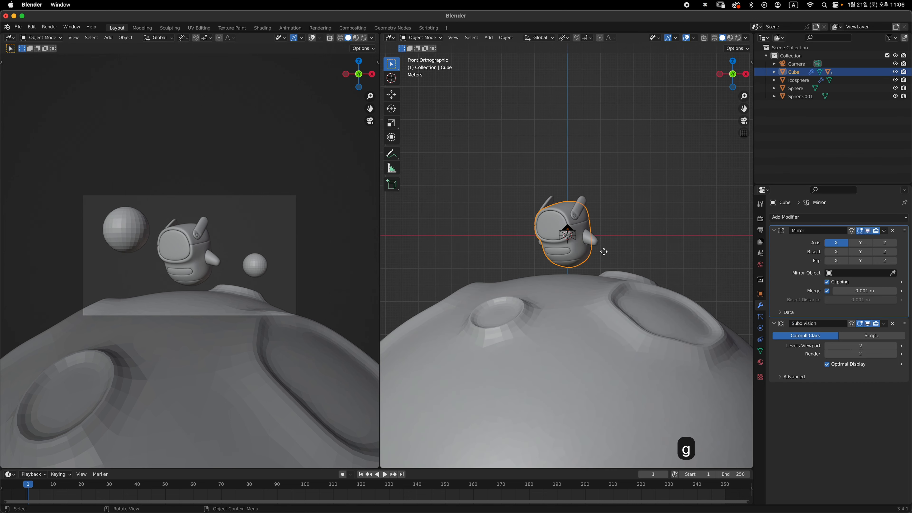
{"action": "key", "text": "x"}
{"action": "left_click", "coordinate": [589, 258]}
Select both background spheres and move them together farther back along Y, working in top view.
{"action": "scroll", "coordinate": [473, 207], "scroll_direction": "down", "scroll_amount": 6}
{"action": "left_click", "coordinate": [473, 207]}
{"action": "key", "text": "grave"}
{"action": "key", "text": "grave"}
{"action": "scroll", "coordinate": [647, 201], "scroll_direction": "down", "scroll_amount": 3}
{"action": "left_click", "coordinate": [587, 278], "text": "shift"}
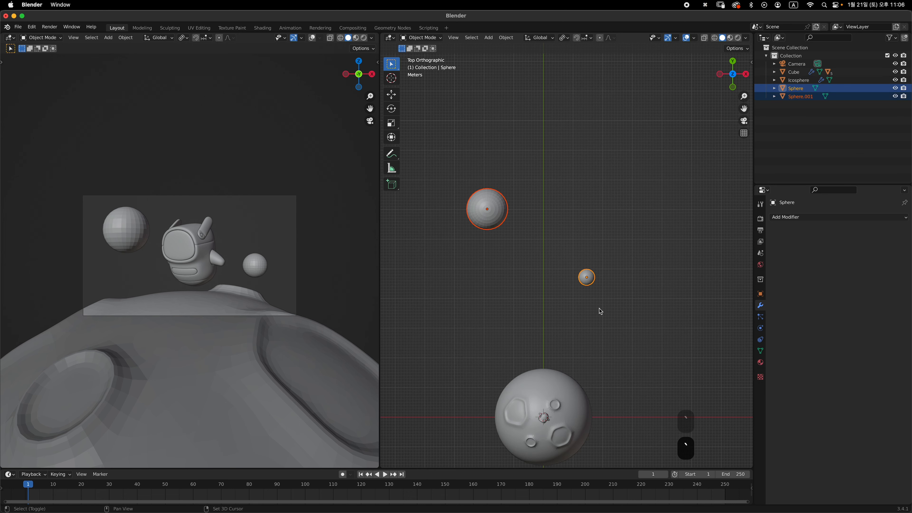
{"action": "key", "text": "g"}
{"action": "key", "text": "y"}
{"action": "left_click", "coordinate": [603, 292]}
Apply smooth shading to both background spheres and deselect them in front view.
{"action": "key", "text": "grave"}
{"action": "right_click", "coordinate": [590, 205]}
{"action": "left_click", "coordinate": [591, 203]}
{"action": "left_click", "coordinate": [650, 220]}
Trackball-rotate the cratered planet by -3.93° and -0.764°, and scale it down slightly.
{"action": "scroll", "coordinate": [651, 221], "scroll_direction": "up", "scroll_amount": 3}
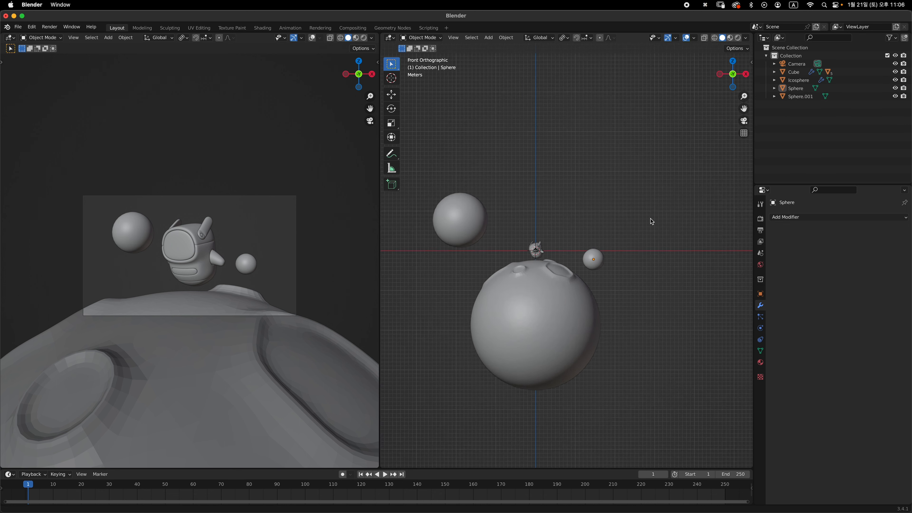
{"action": "middle_click_drag", "start_coordinate": [536, 327], "coordinate": [536, 306], "text": "shift"}
{"action": "left_click", "coordinate": [537, 305]}
{"action": "key", "text": "r"}
{"action": "key", "text": "r"}
{"action": "left_click", "coordinate": [575, 263]}
{"action": "key", "text": "s"}
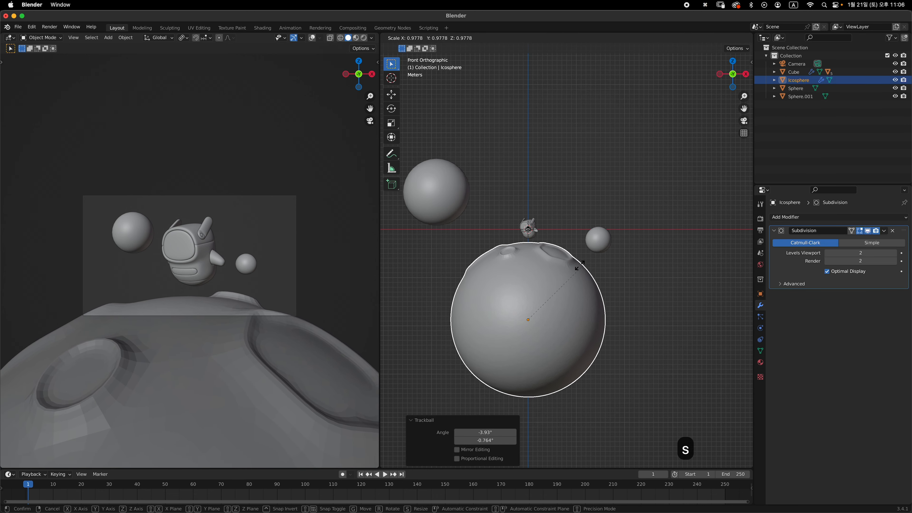
{"action": "left_click", "coordinate": [569, 264]}
Raise the cratered planet slightly along Z, deselect it, and inspect the arrangement from an angled perspective.
{"action": "key", "text": "g"}
{"action": "key", "text": "z"}
{"action": "left_click", "coordinate": [565, 259]}
{"action": "scroll", "coordinate": [565, 259], "scroll_direction": "up", "scroll_amount": 1}
{"action": "left_click", "coordinate": [617, 269]}
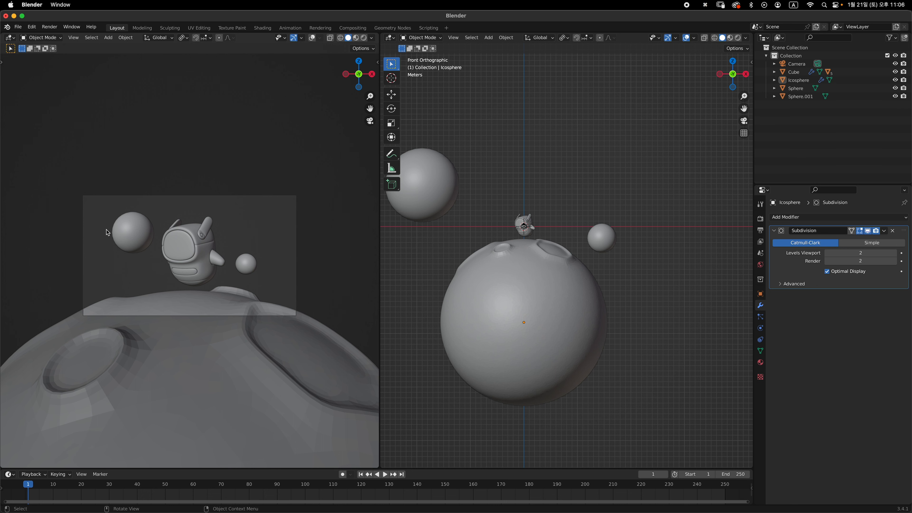
{"action": "middle_click_drag", "start_coordinate": [615, 222], "coordinate": [622, 236]}
{"action": "middle_click_drag", "start_coordinate": [552, 282], "coordinate": [571, 285]}
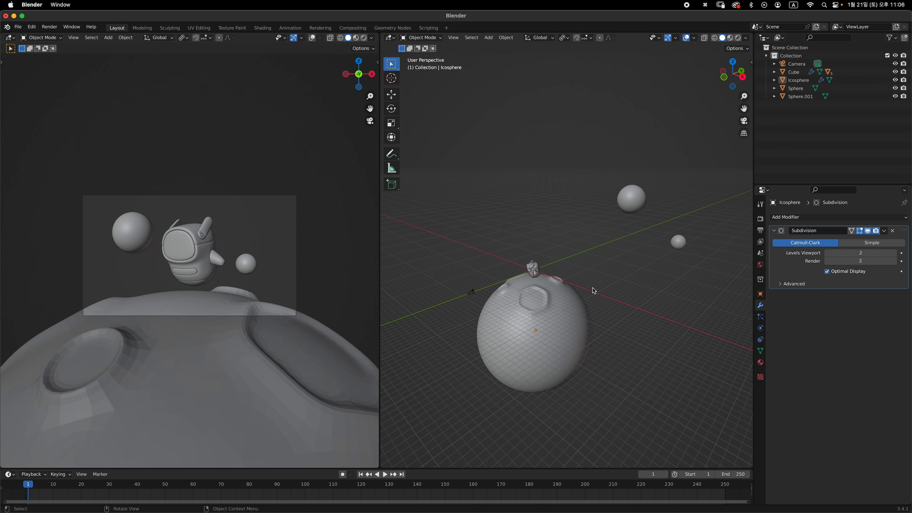